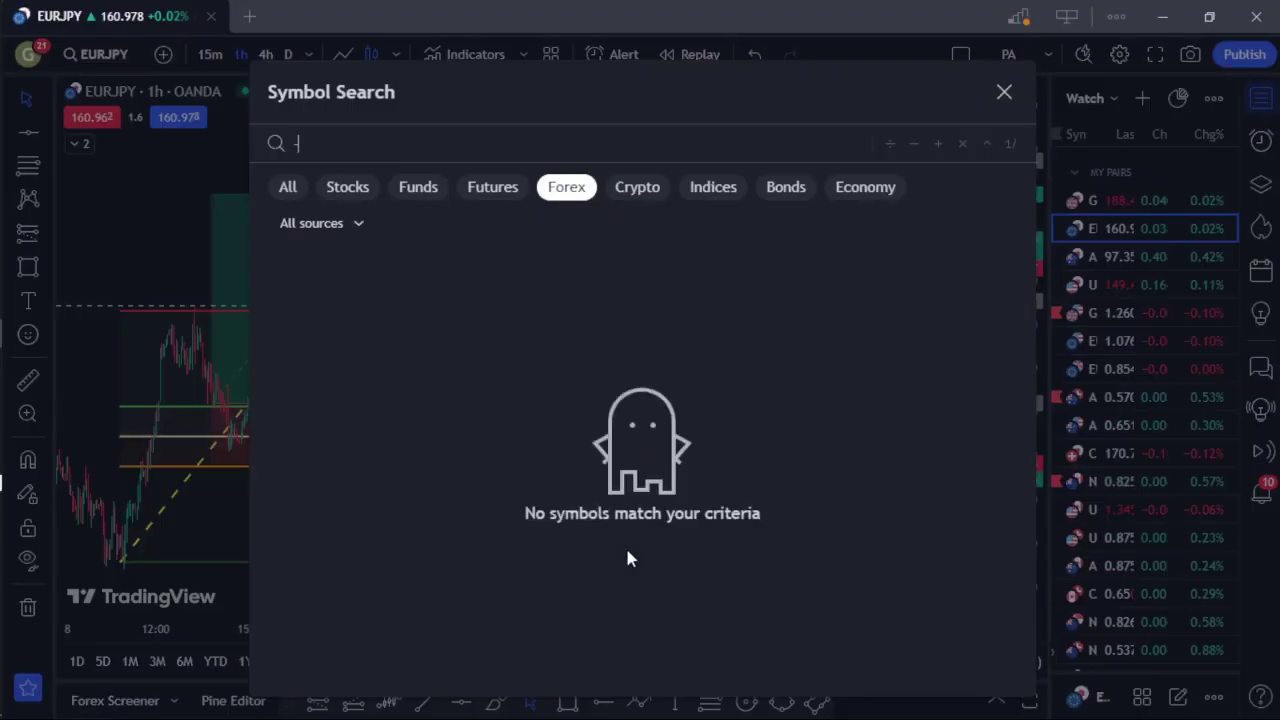
Dismiss Symbol Search to show the EURJPY 1-hour chart with its trendline and Fibonacci levels.
left_click(1008, 92)
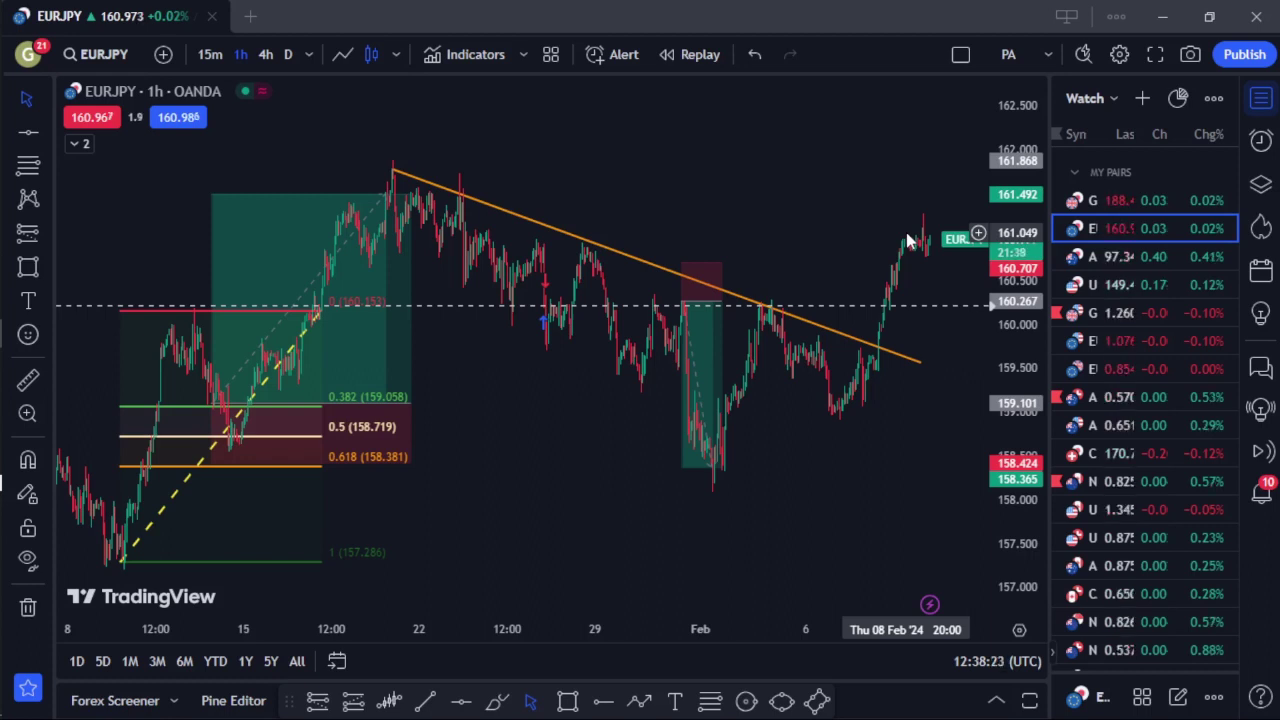
mouse_move(3, 300)
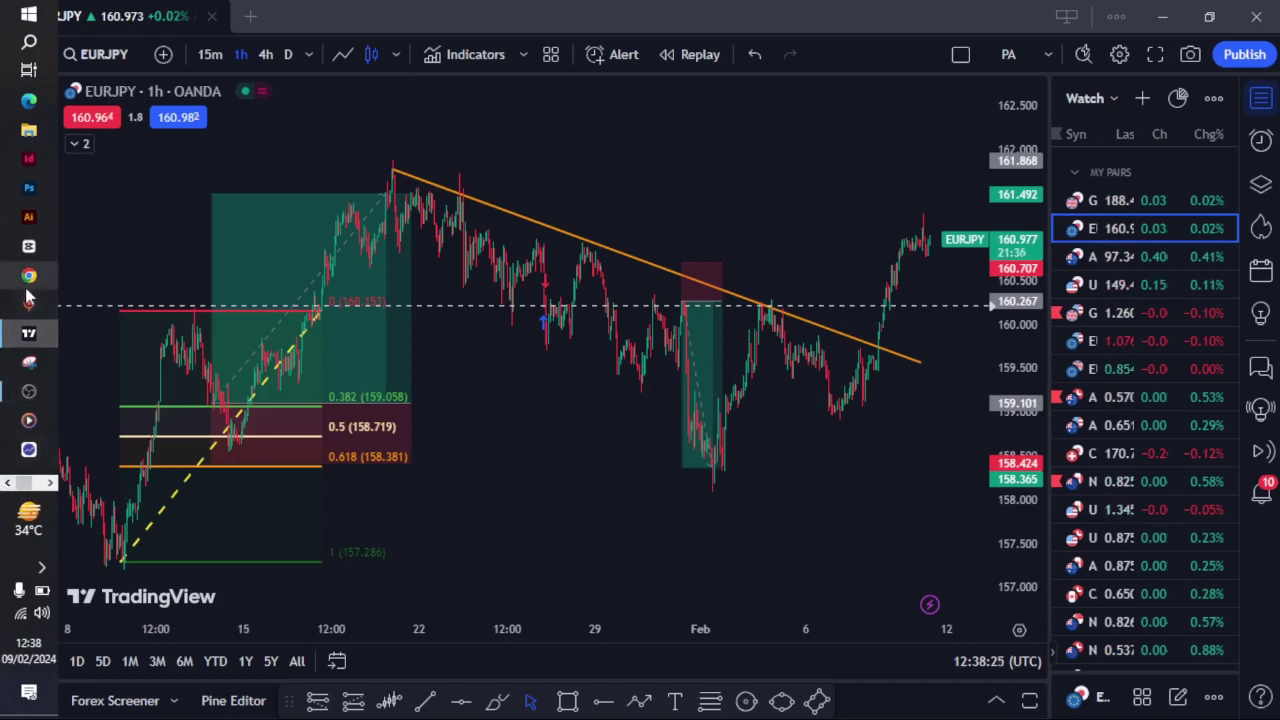
Launch Chrome with the chosen profile and search Google for 'notion'.
left_click(49, 484)
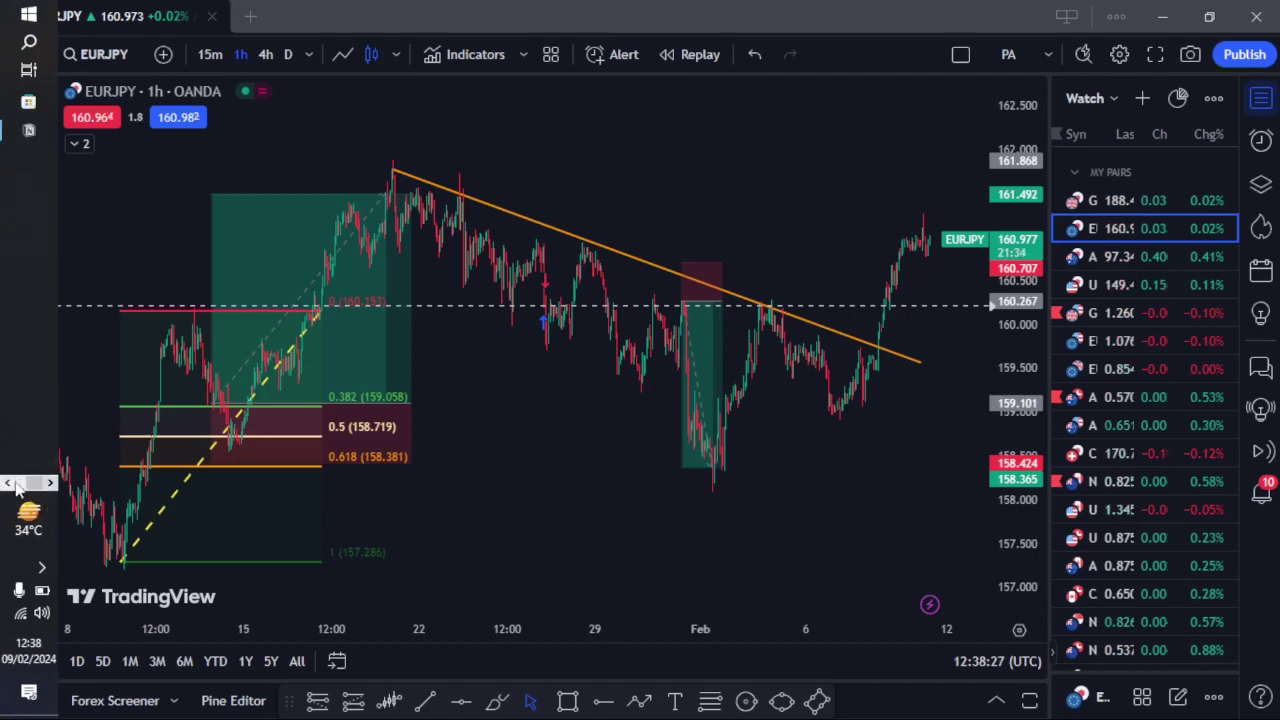
left_click(12, 484)
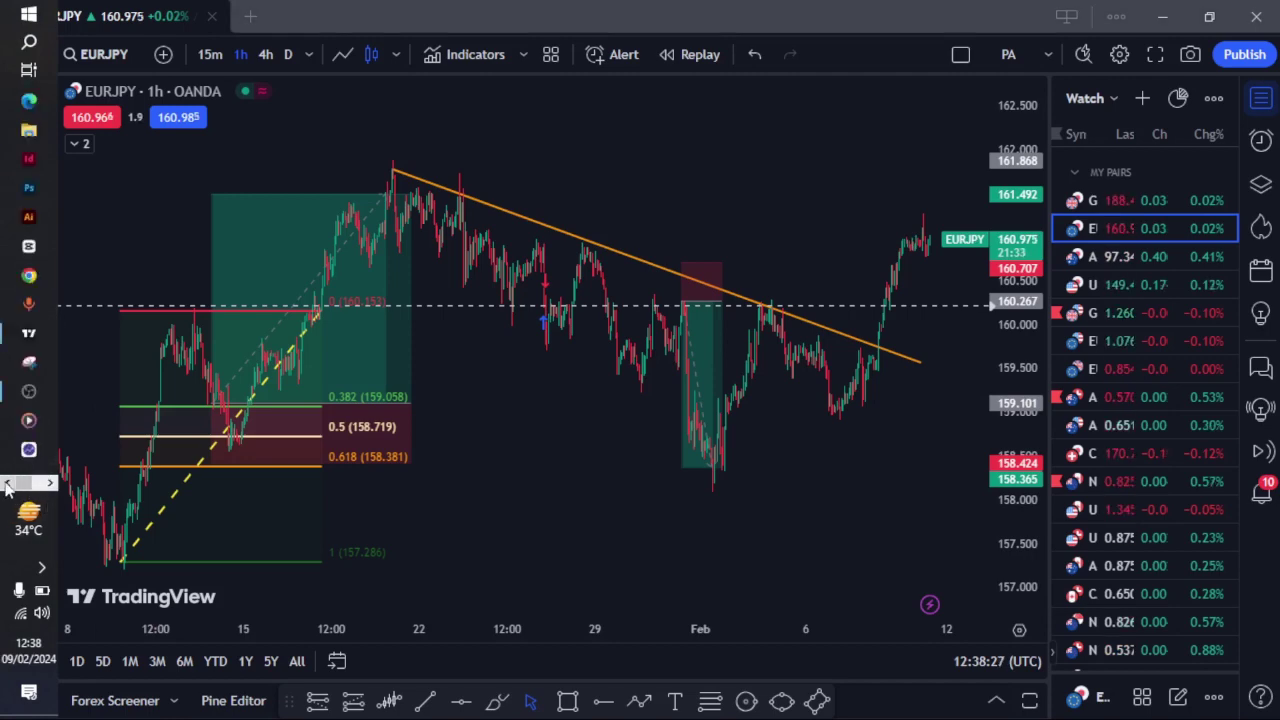
left_click(28, 277)
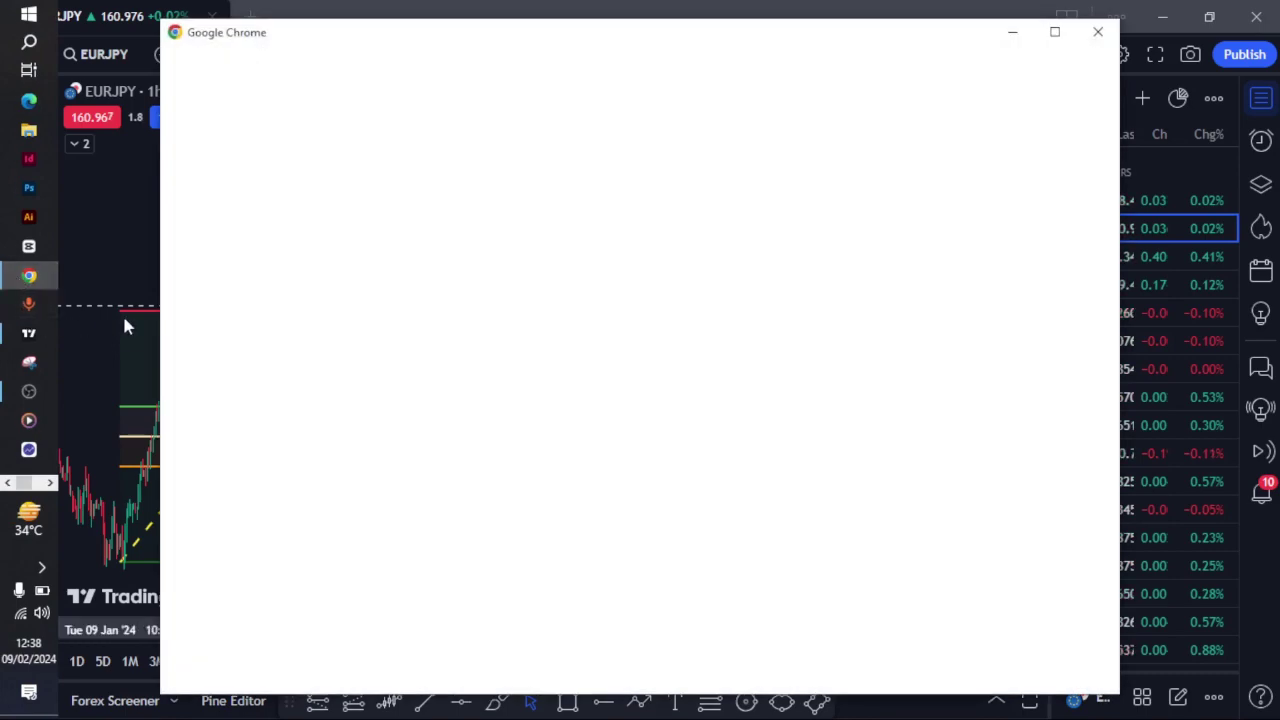
left_click(752, 520)
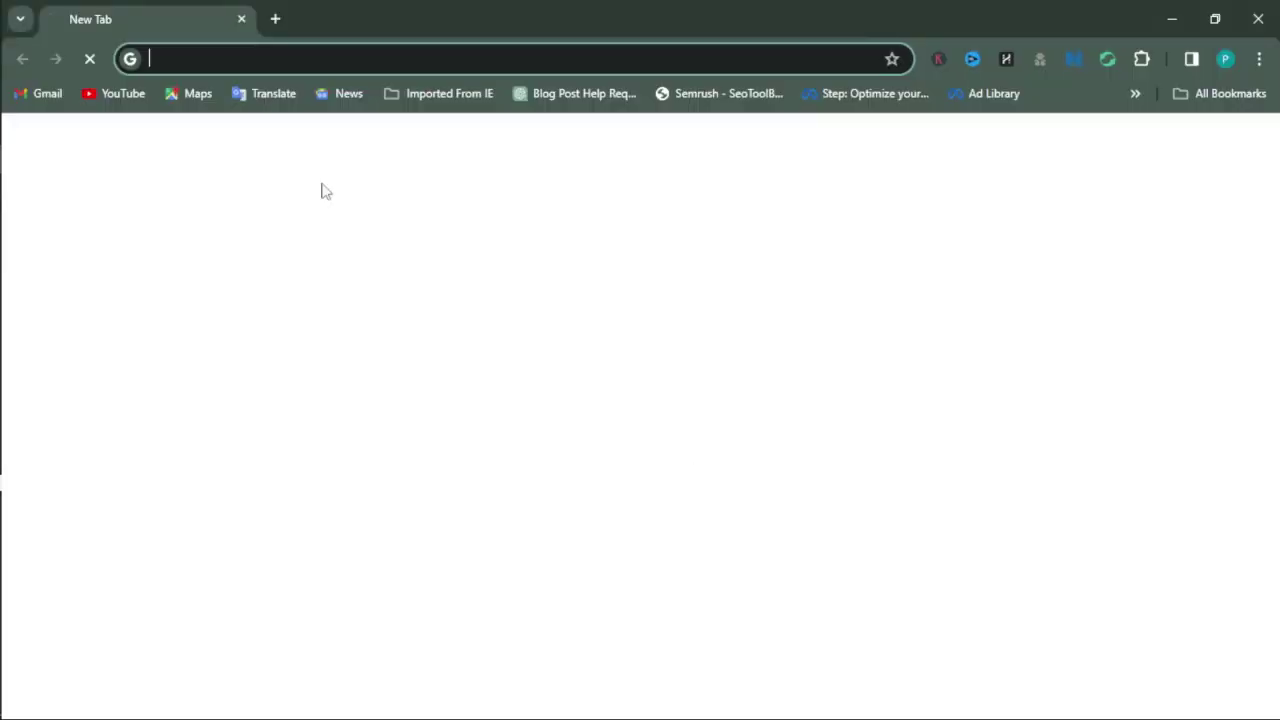
type("Notio")
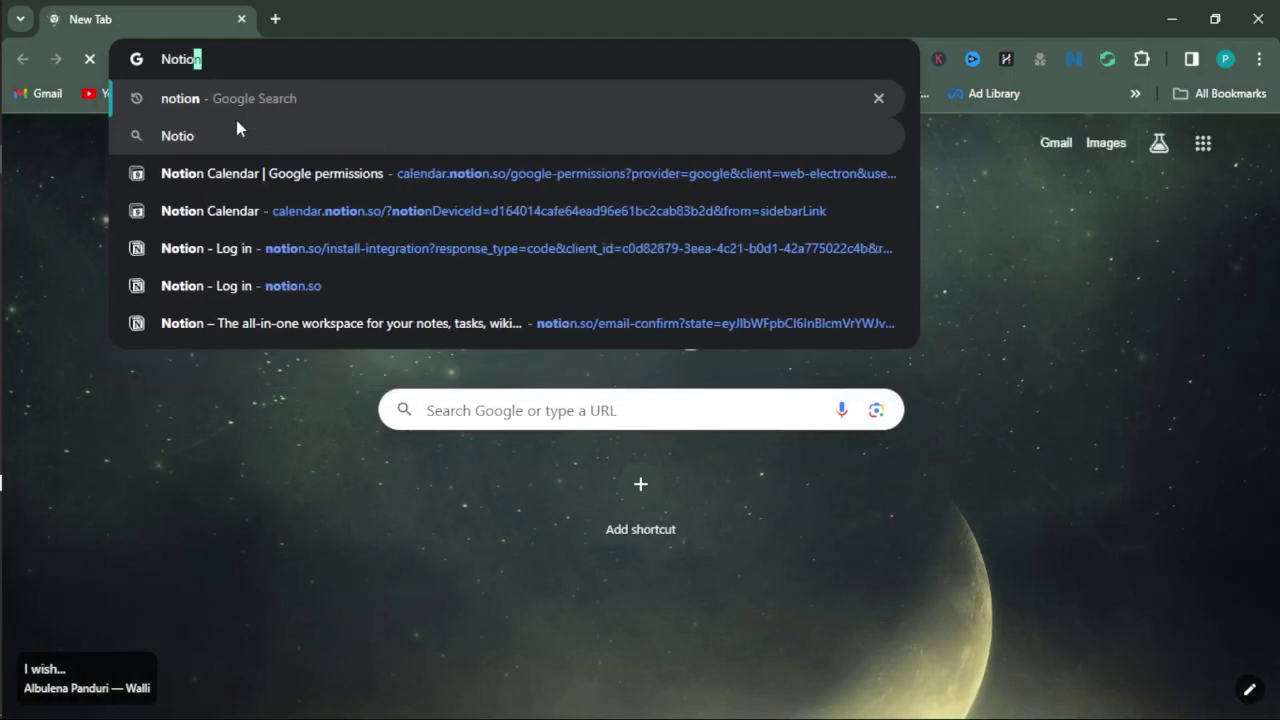
key("Return")
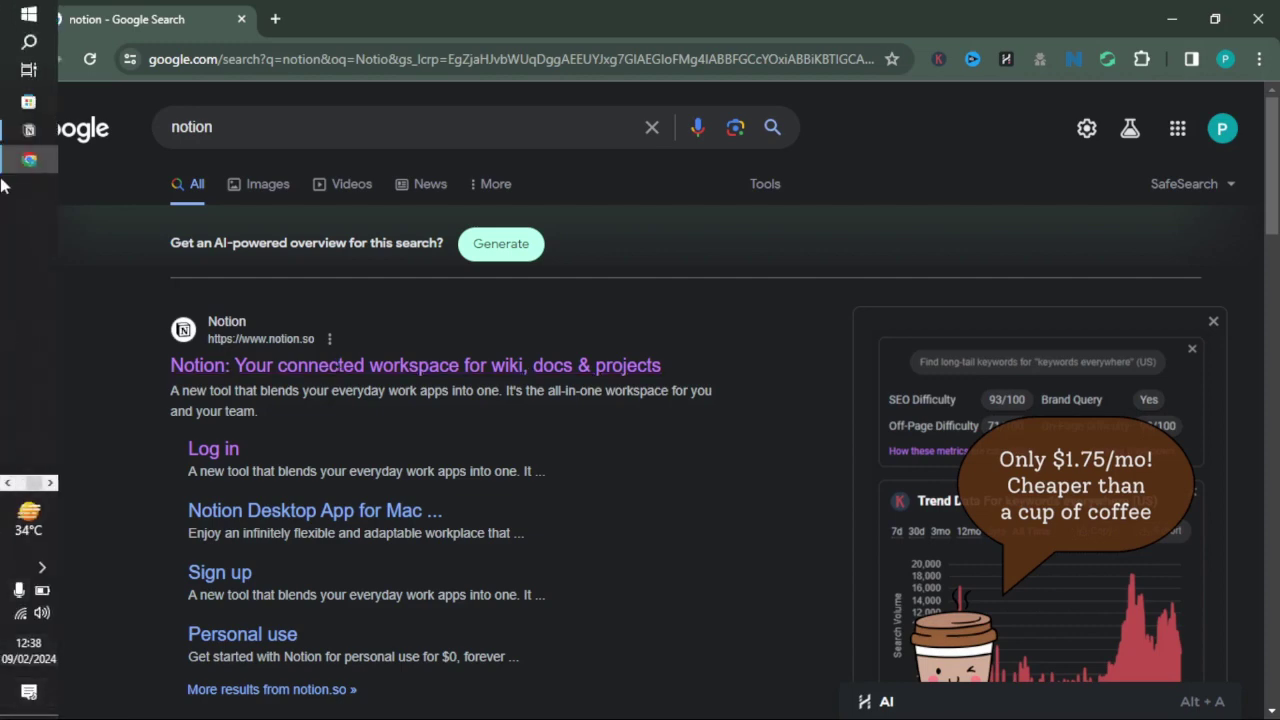
Add a new page in the Notion workspace and title it 'Journal'.
left_click(5, 135)
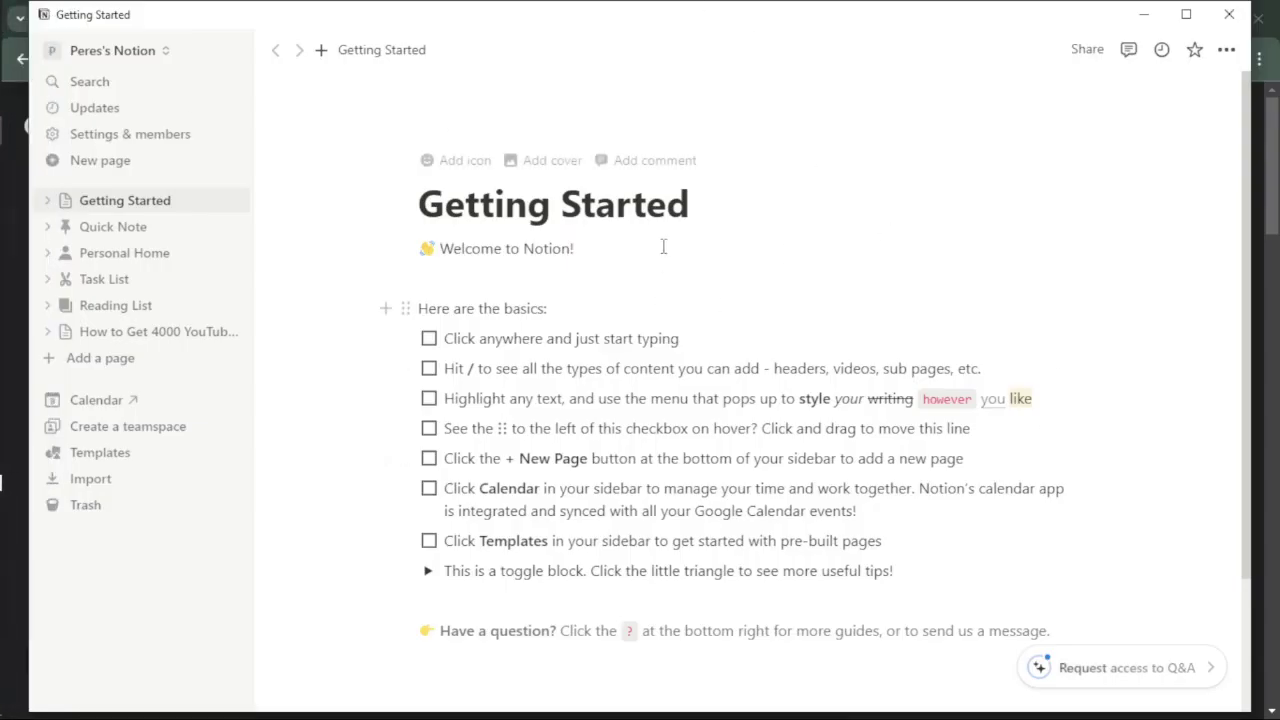
scroll(653, 337, "down", 3)
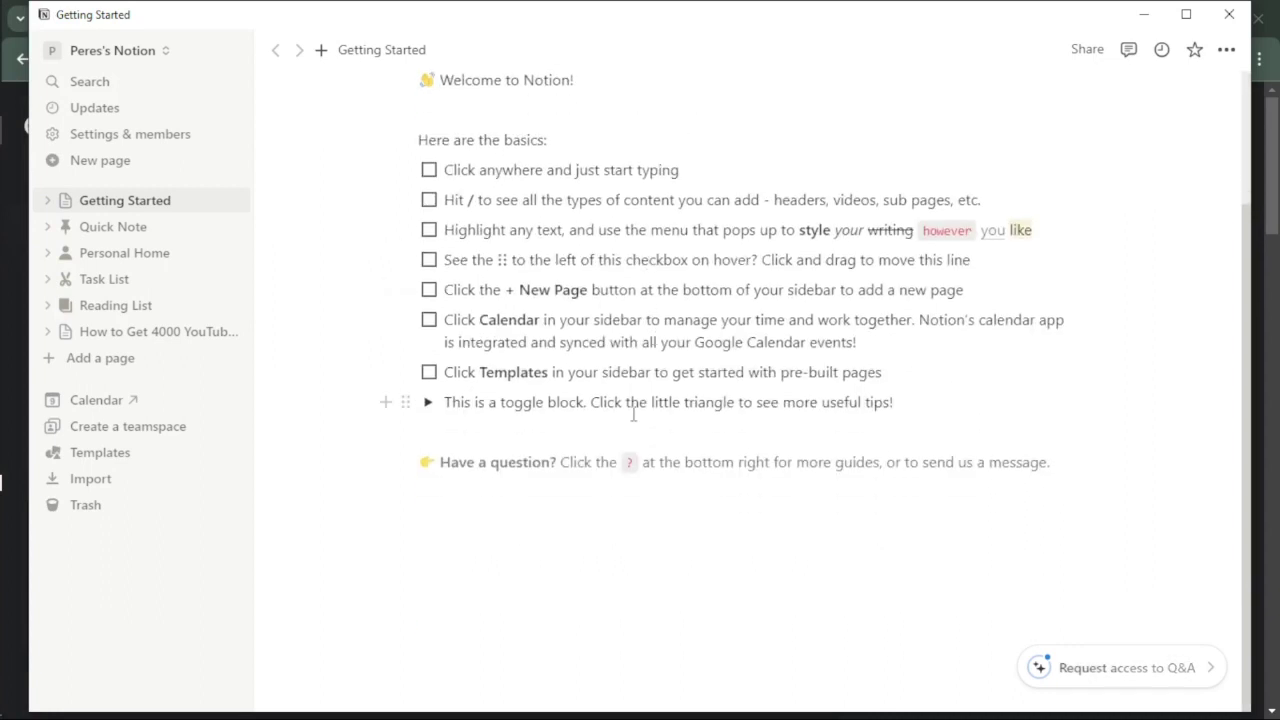
left_click(83, 370)
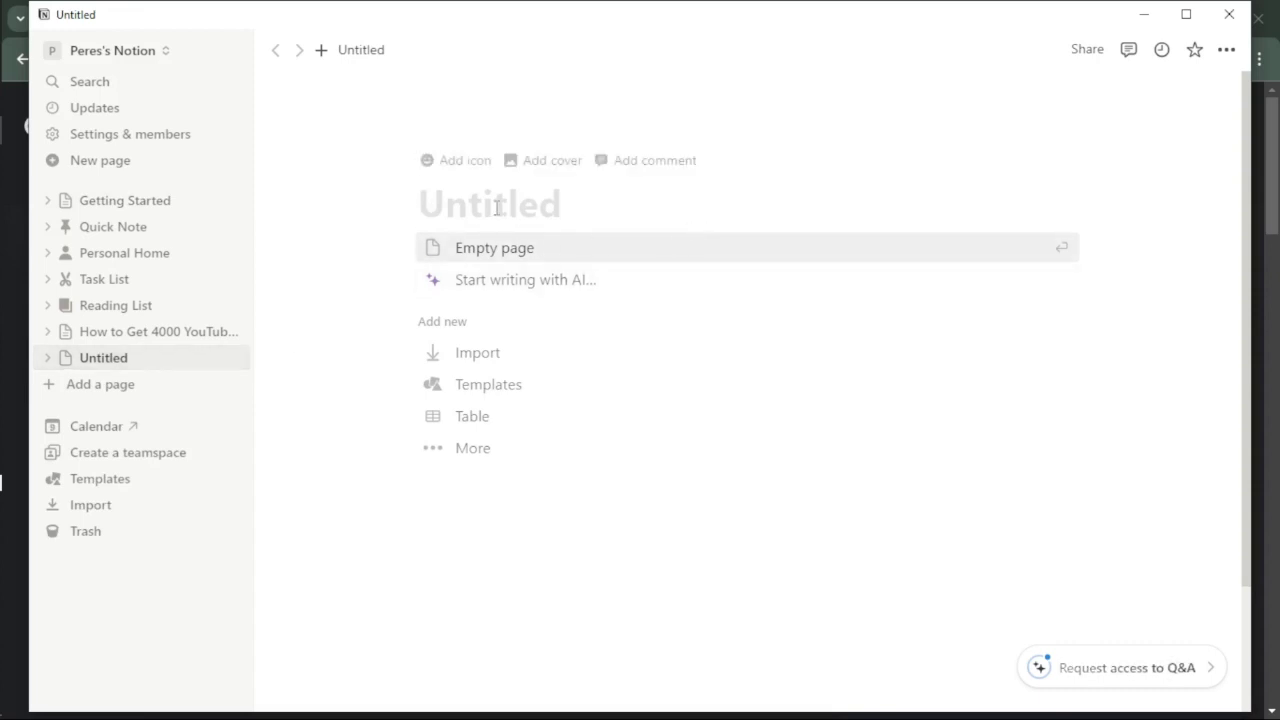
type("Jou")
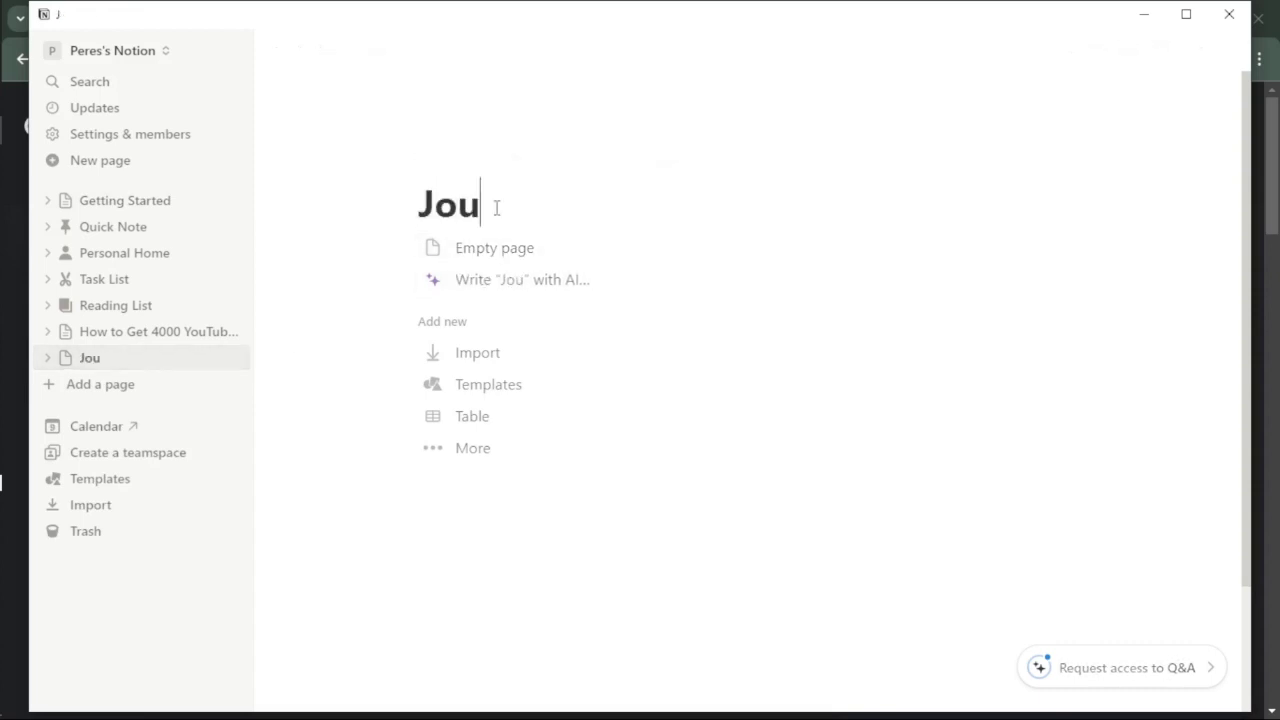
type("rNal")
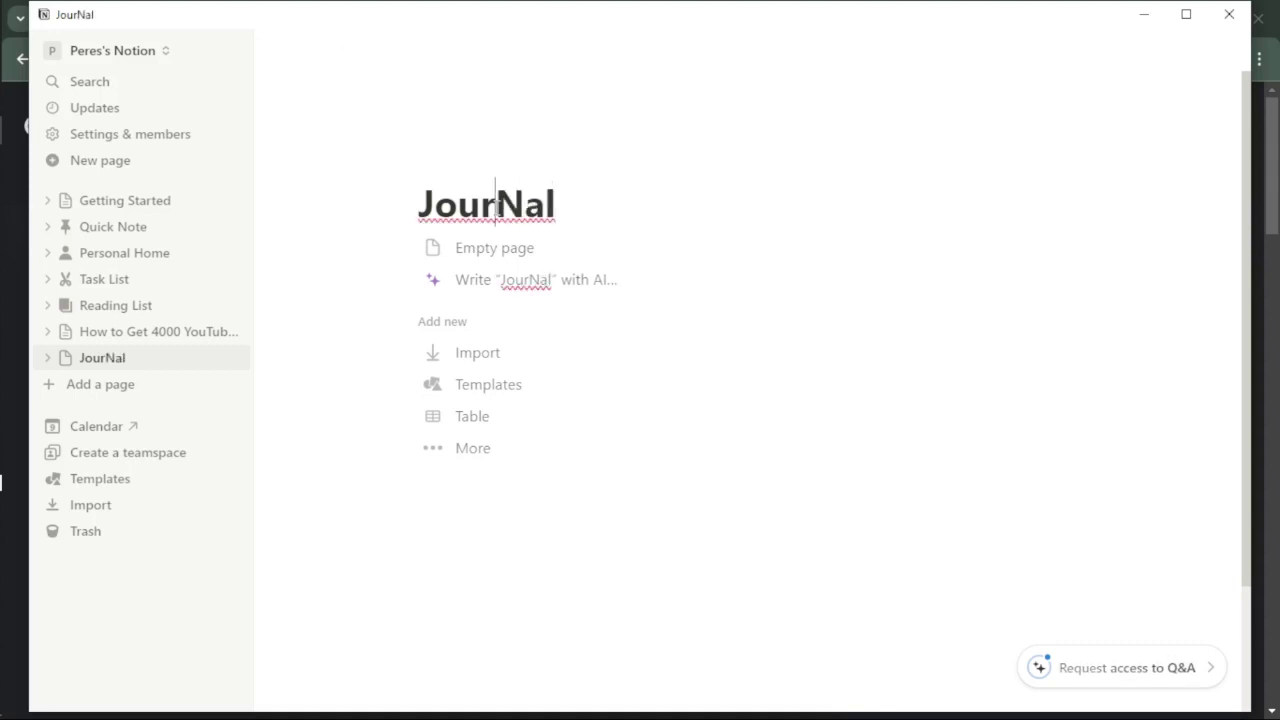
key("Delete")
type("n")
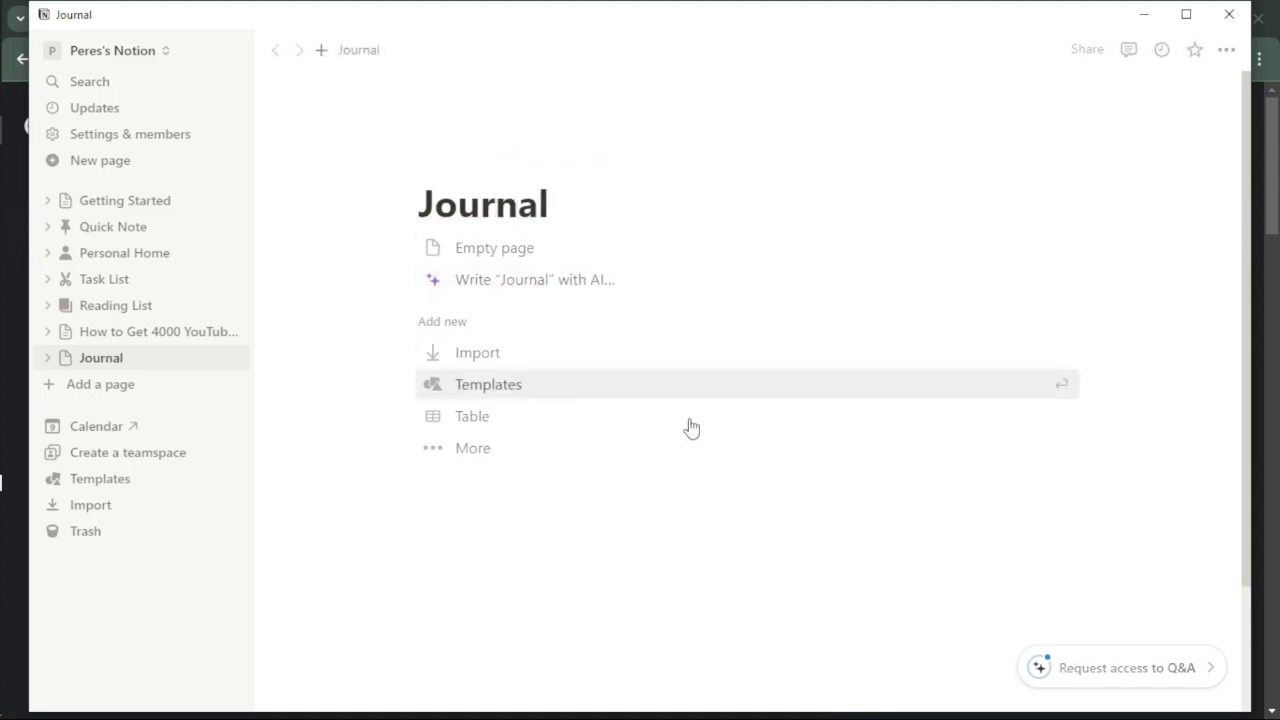
Search the icon set for 'book' and give the Journal page the green open-book icon.
left_click(442, 168)
left_click(443, 171)
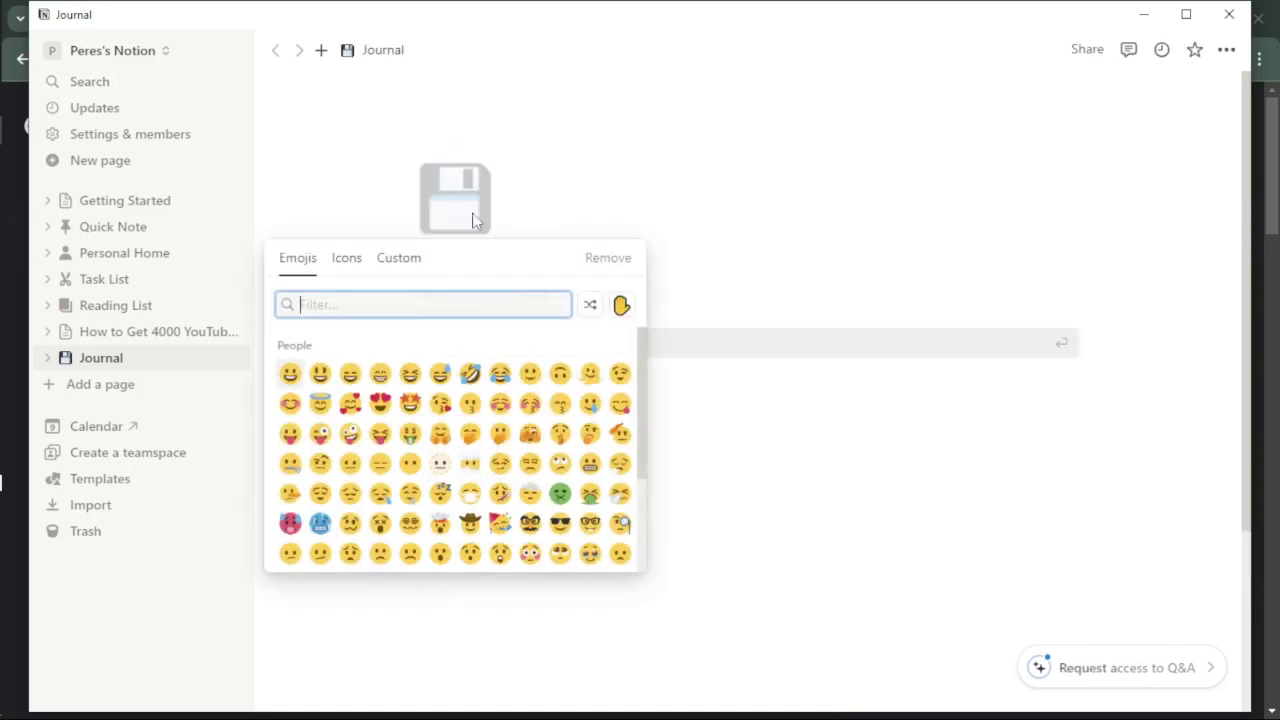
left_click(347, 260)
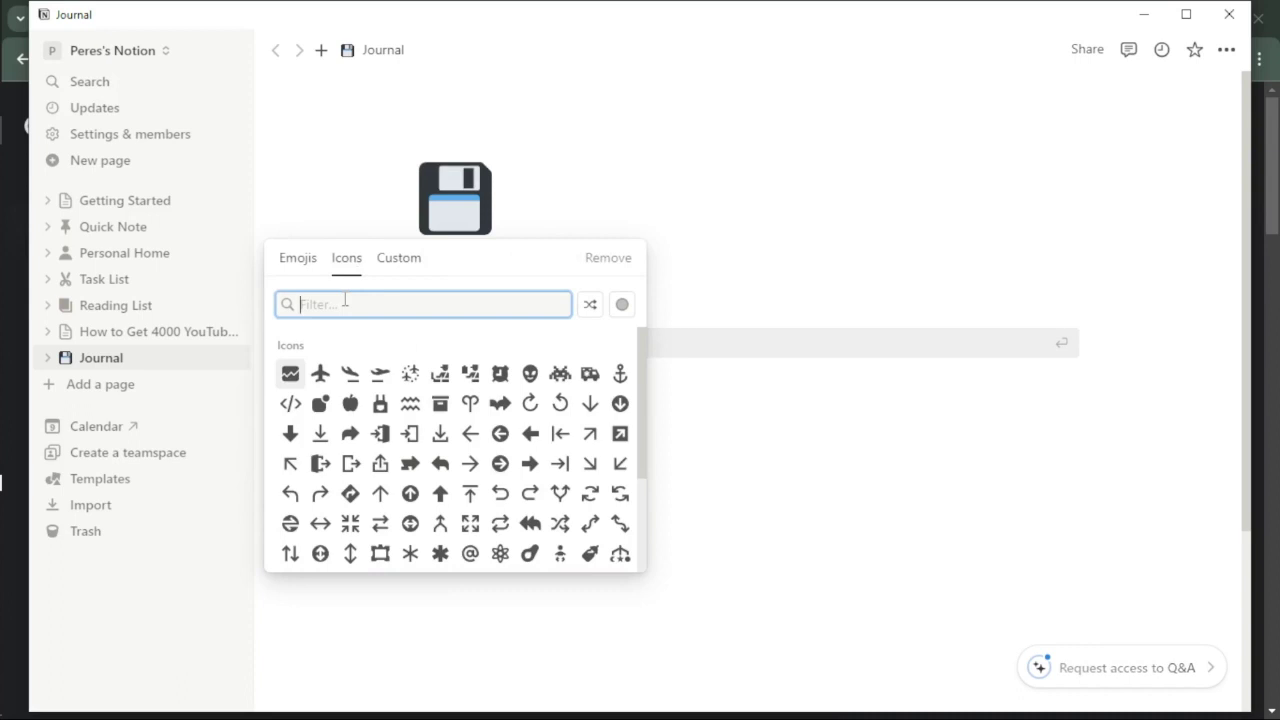
type("Note")
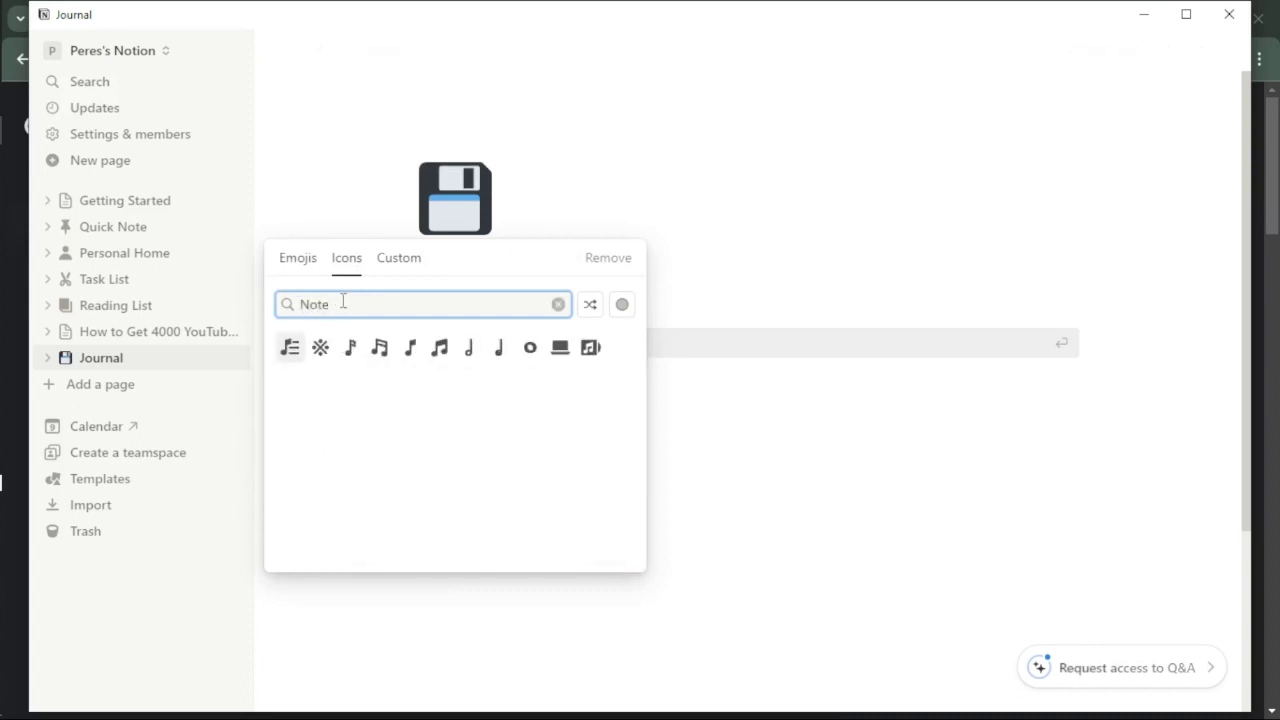
key("BackSpace")
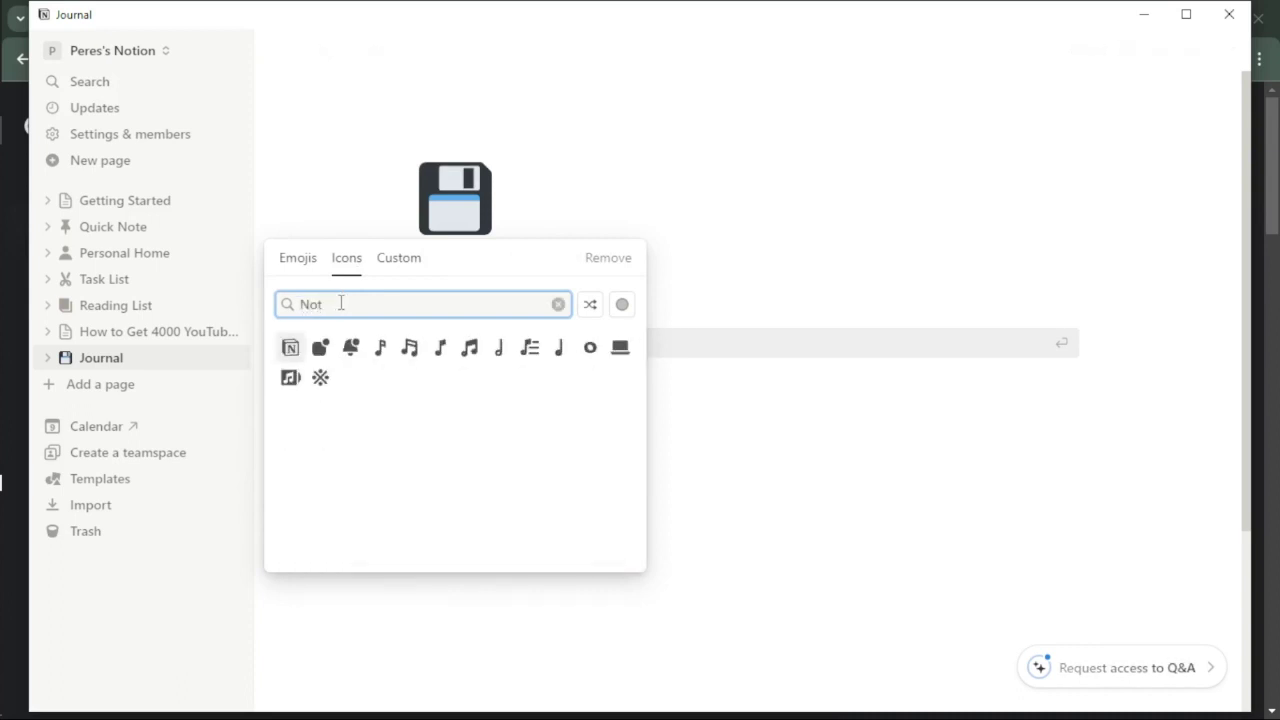
key("BackSpace")
key("BackSpace")
key("BackSpace")
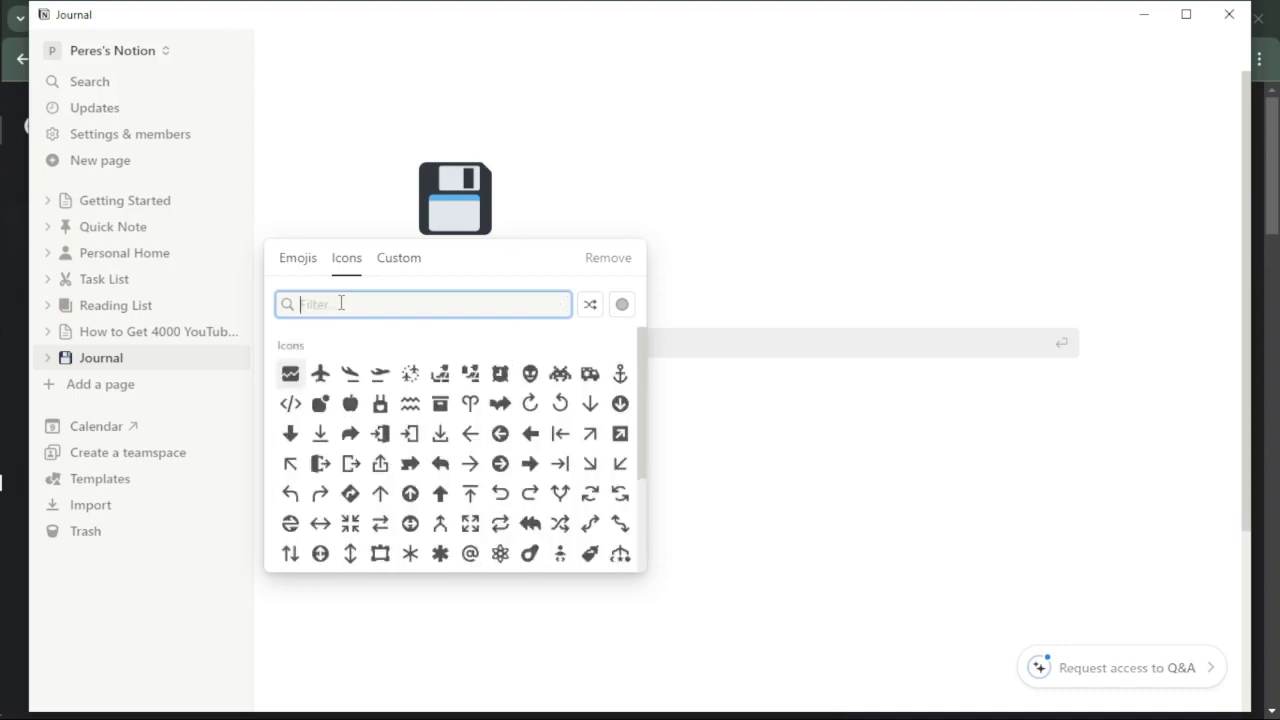
type("Jou")
key("BackSpace")
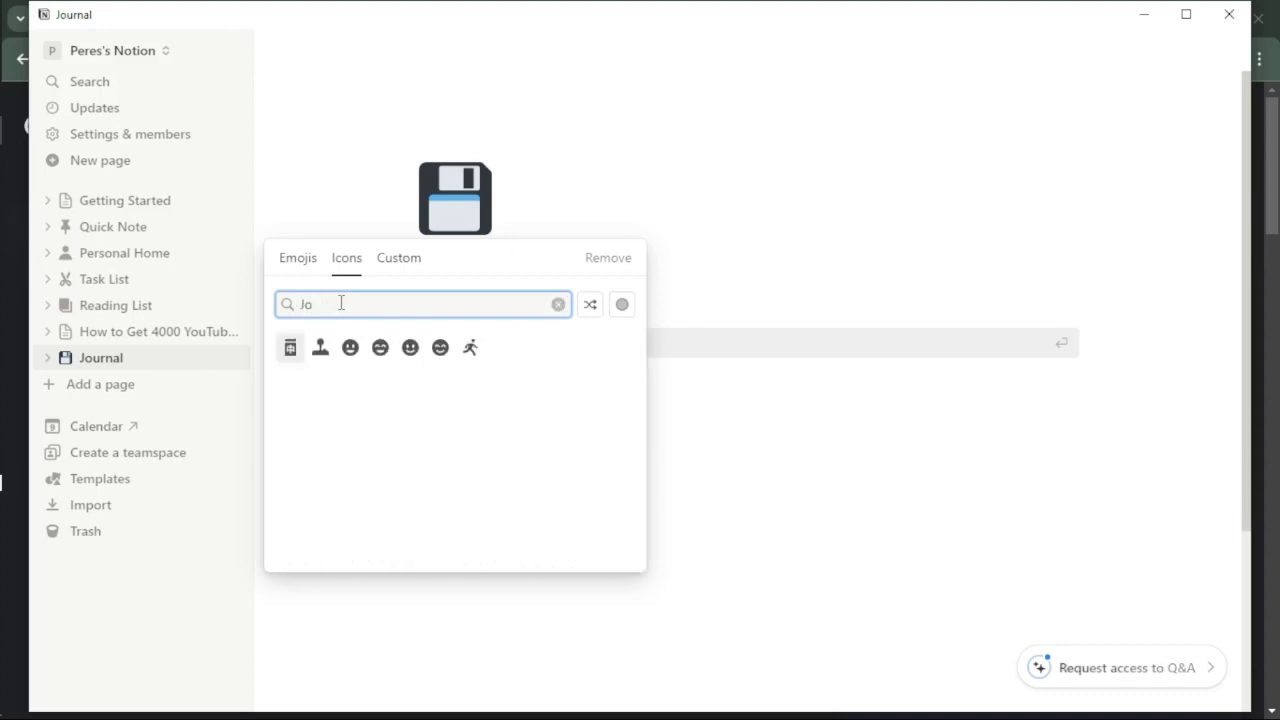
key("BackSpace")
type("ot")
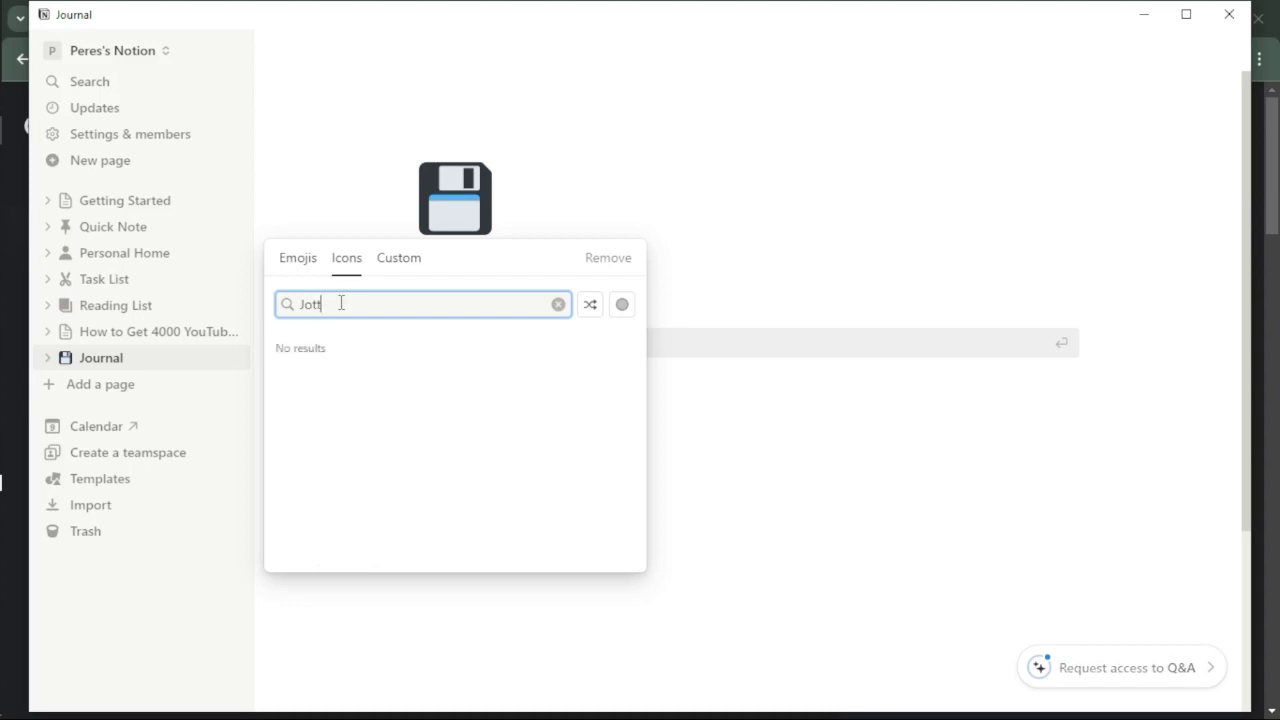
type("t")
key("BackSpace")
key("BackSpace")
key("BackSpace")
key("BackSpace")
type("book")
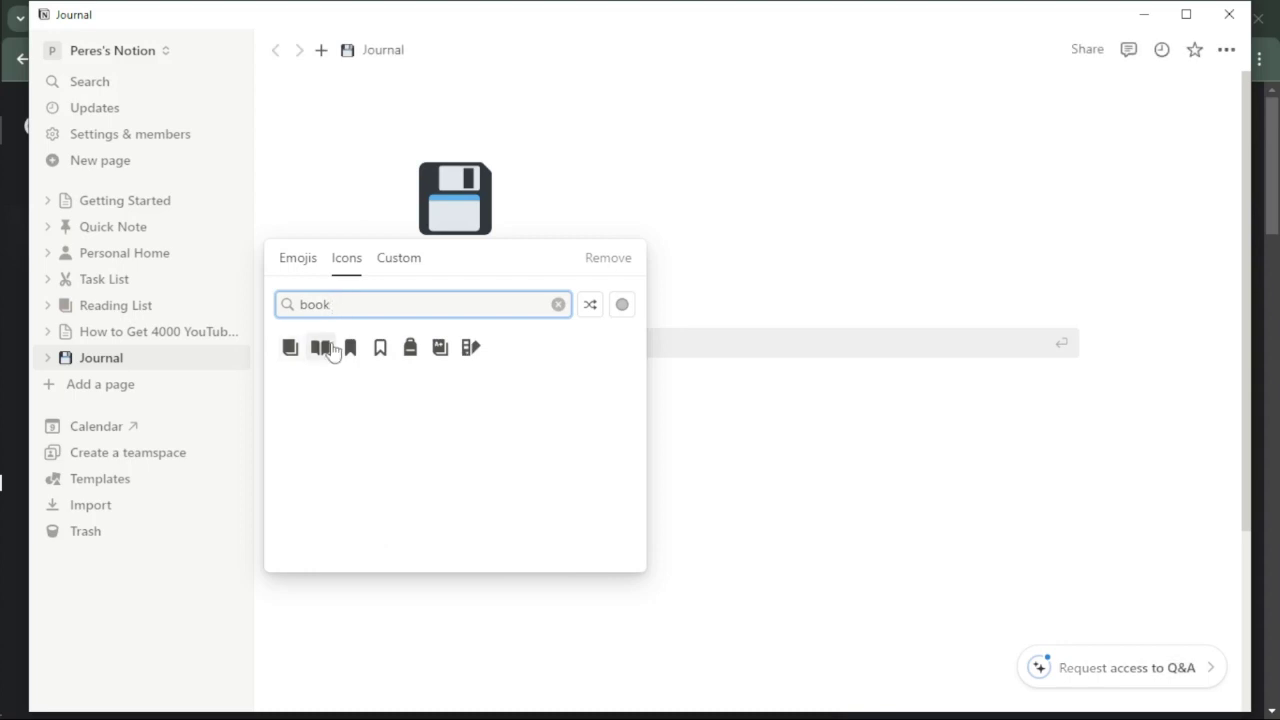
mouse_move(320, 349)
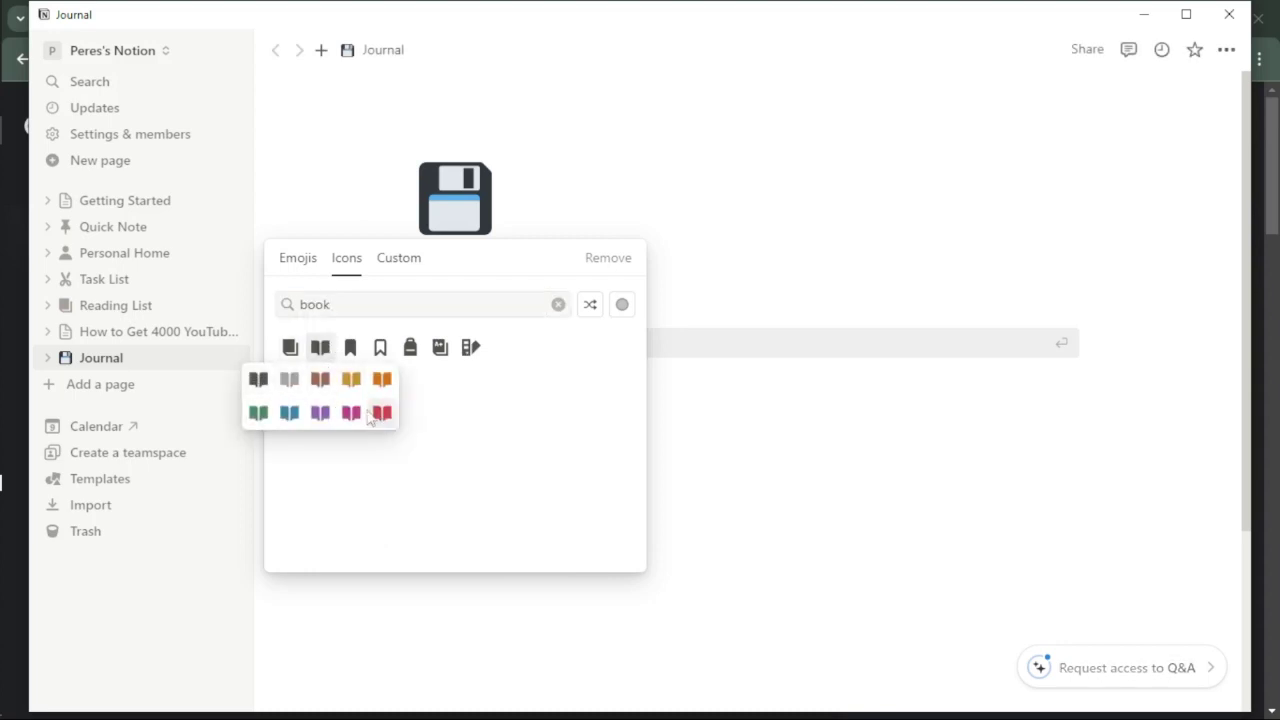
left_click(258, 413)
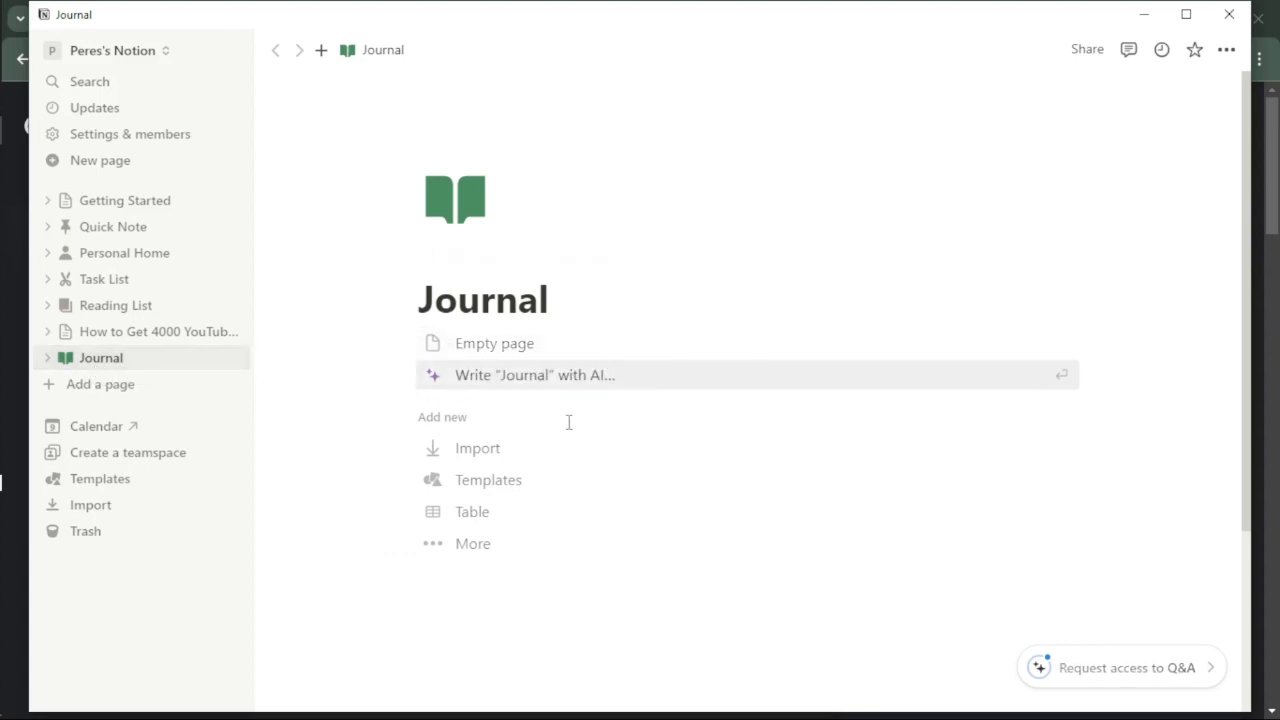
Browse the Templates gallery and get the Sales Wiki template from the Sales section.
left_click(480, 497)
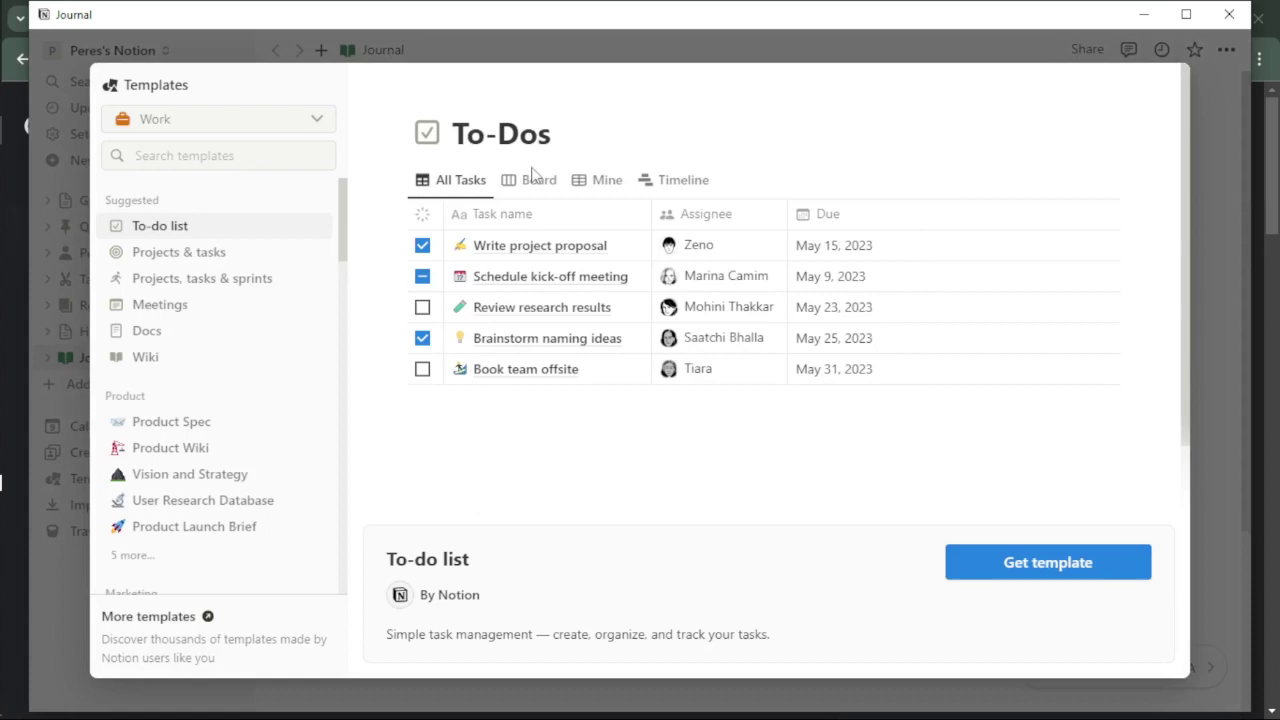
scroll(534, 451, "down", 2)
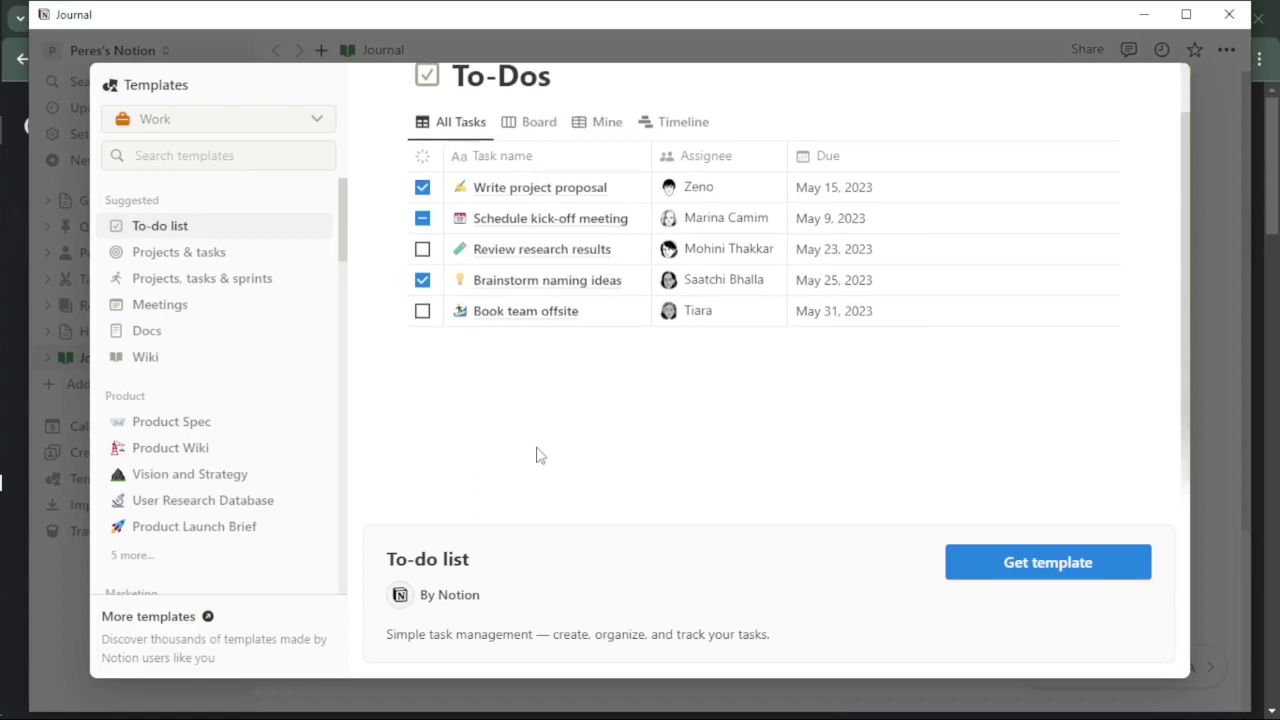
left_click(168, 252)
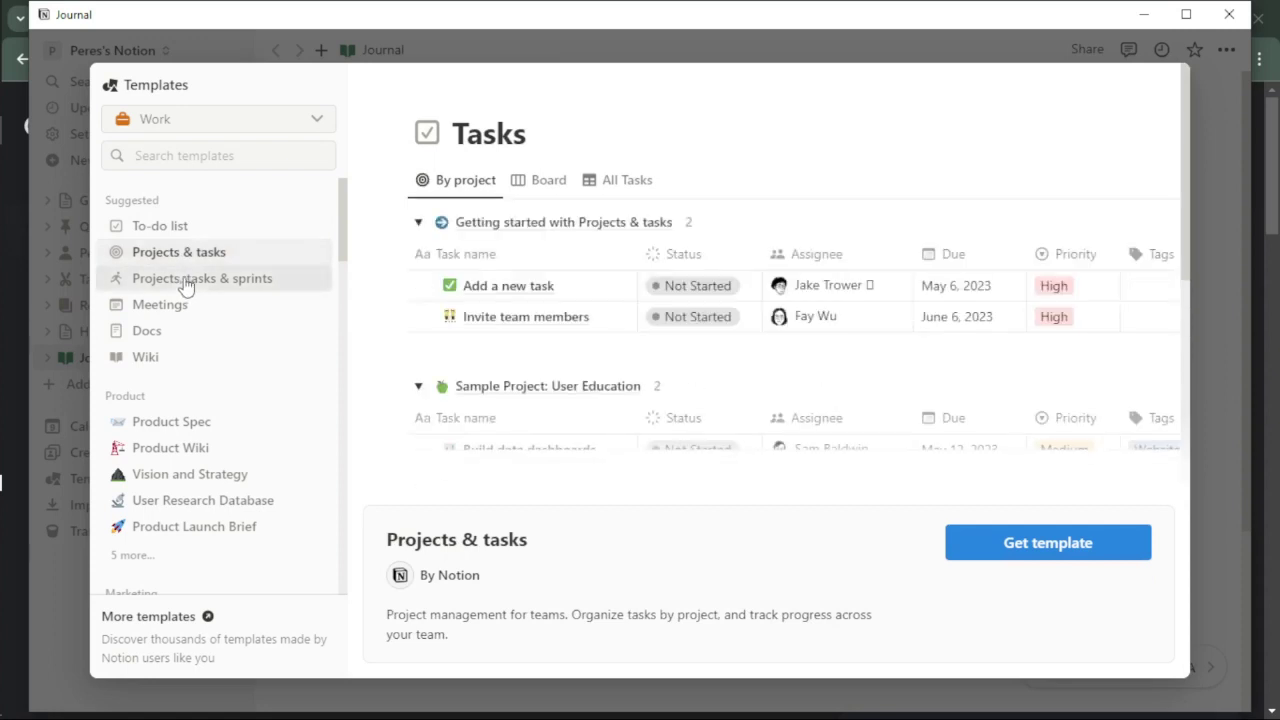
left_click(186, 287)
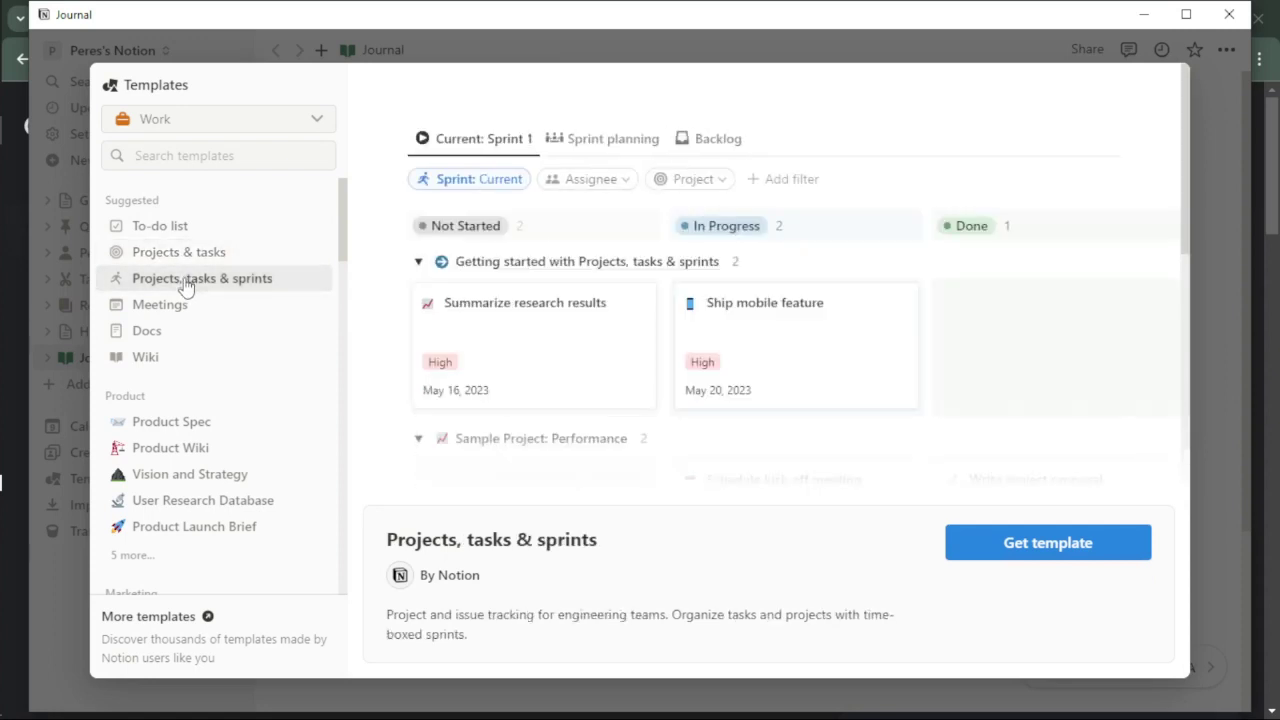
left_click(171, 307)
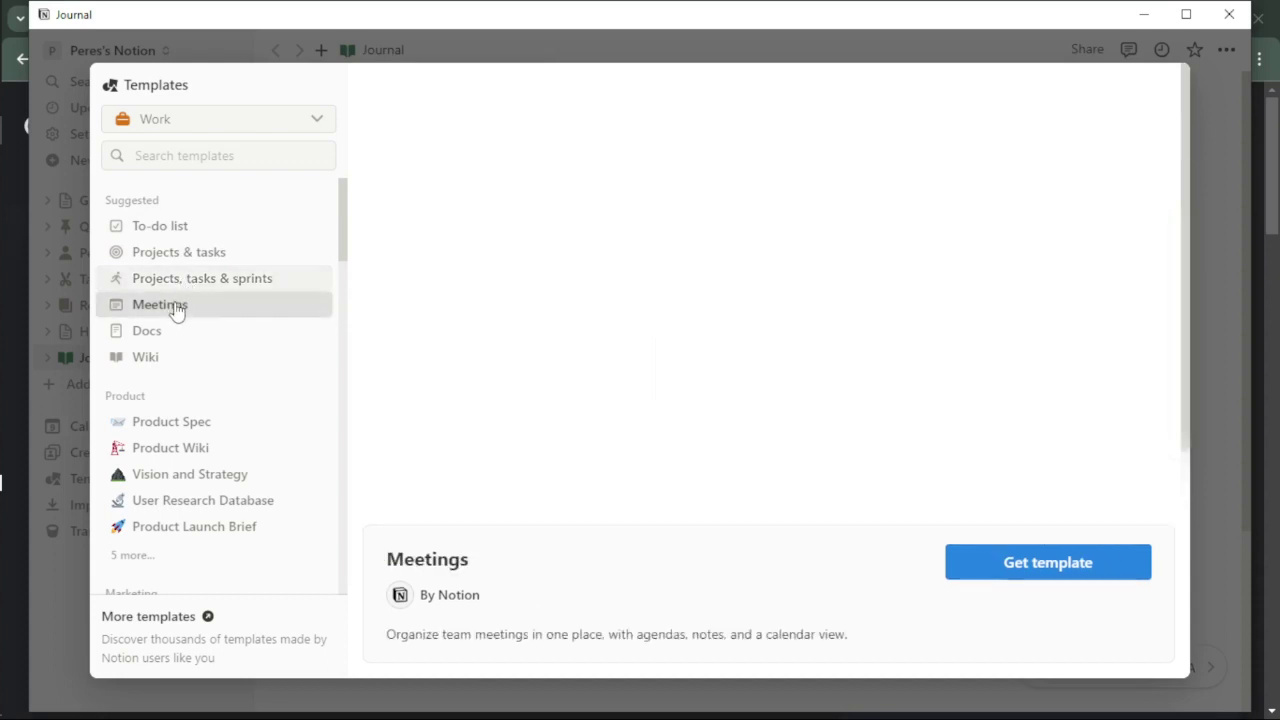
scroll(165, 345, "down", 3)
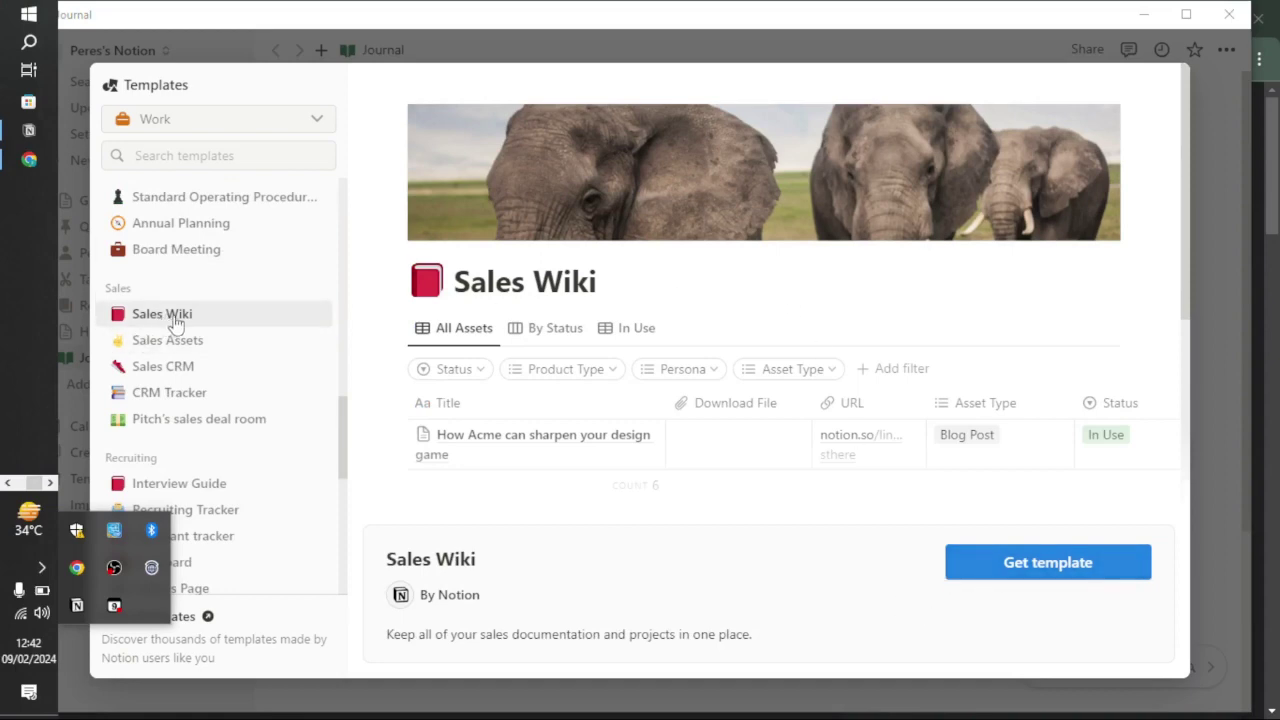
left_click(1008, 572)
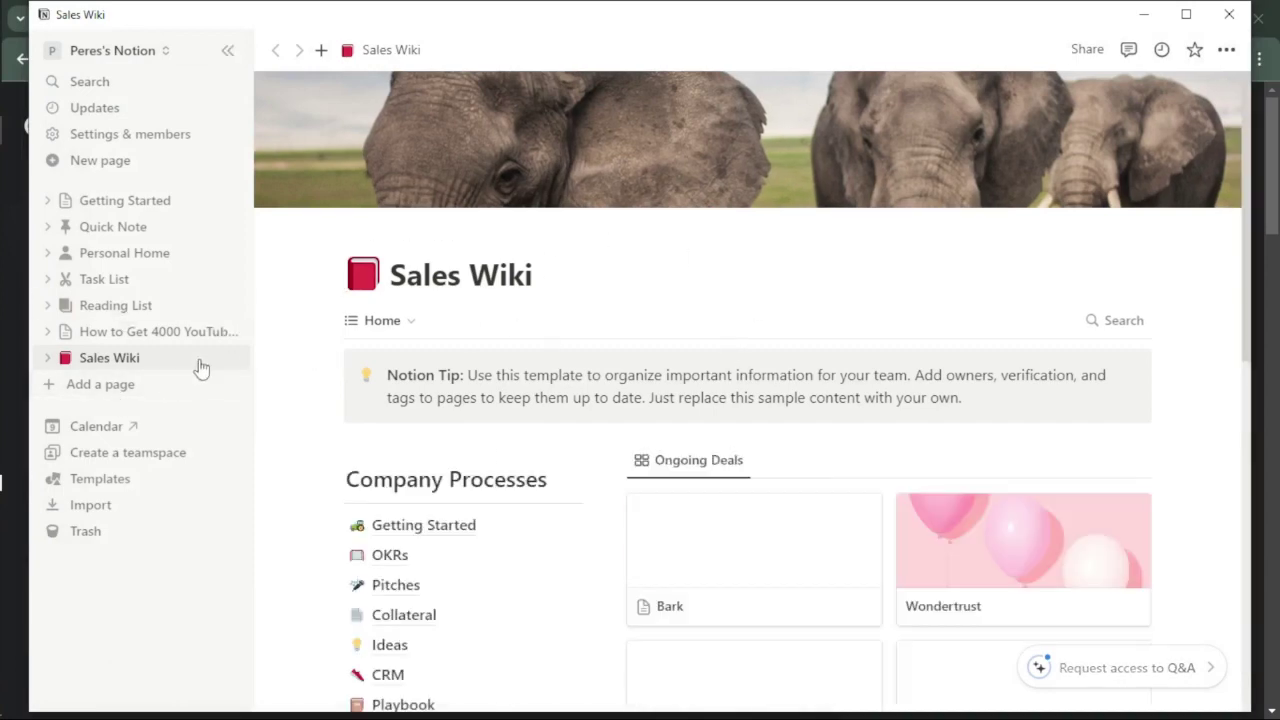
Change the Sales Wiki view from Home to the All pages table.
scroll(574, 398, "down", 2)
scroll(572, 396, "down", 4)
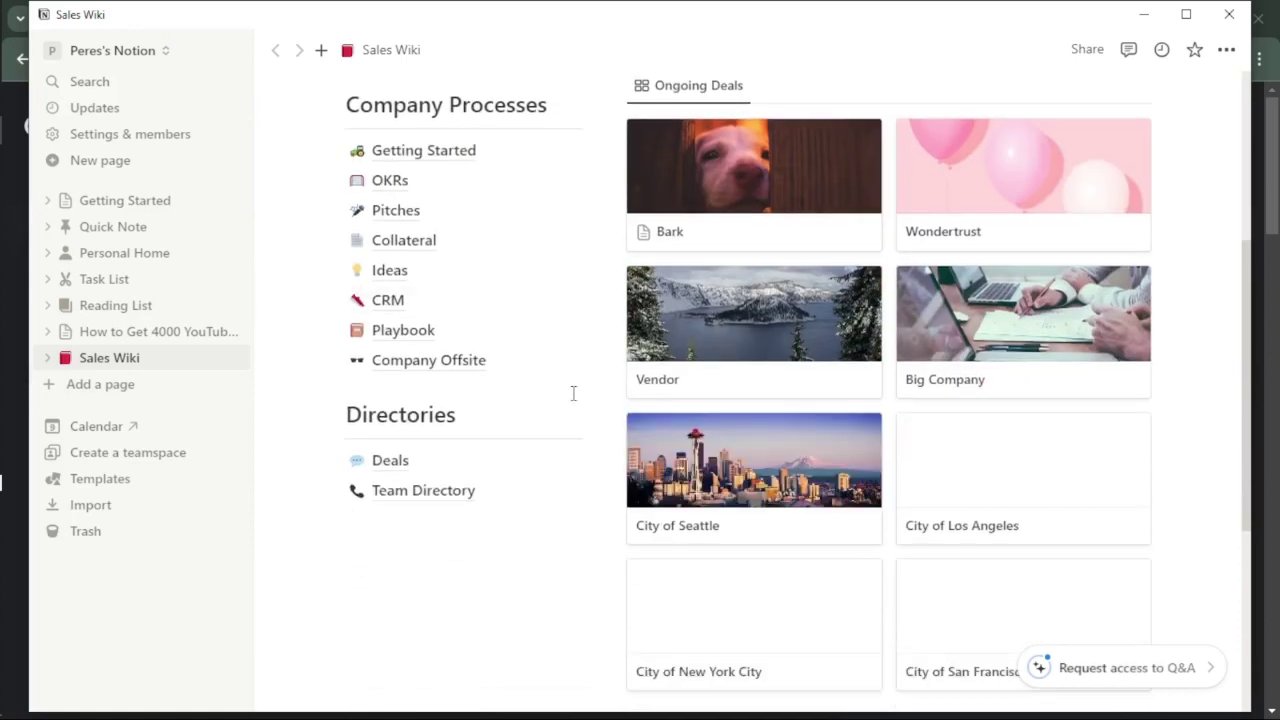
scroll(566, 420, "up", 6)
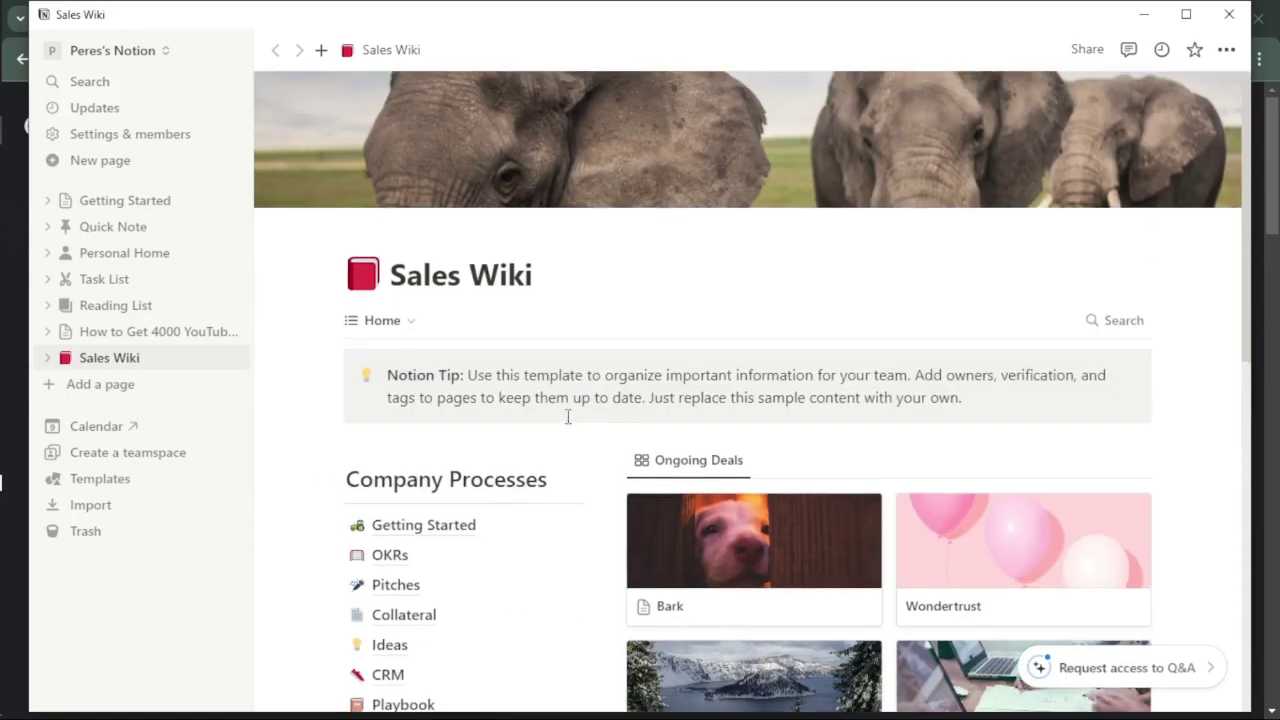
left_click(405, 322)
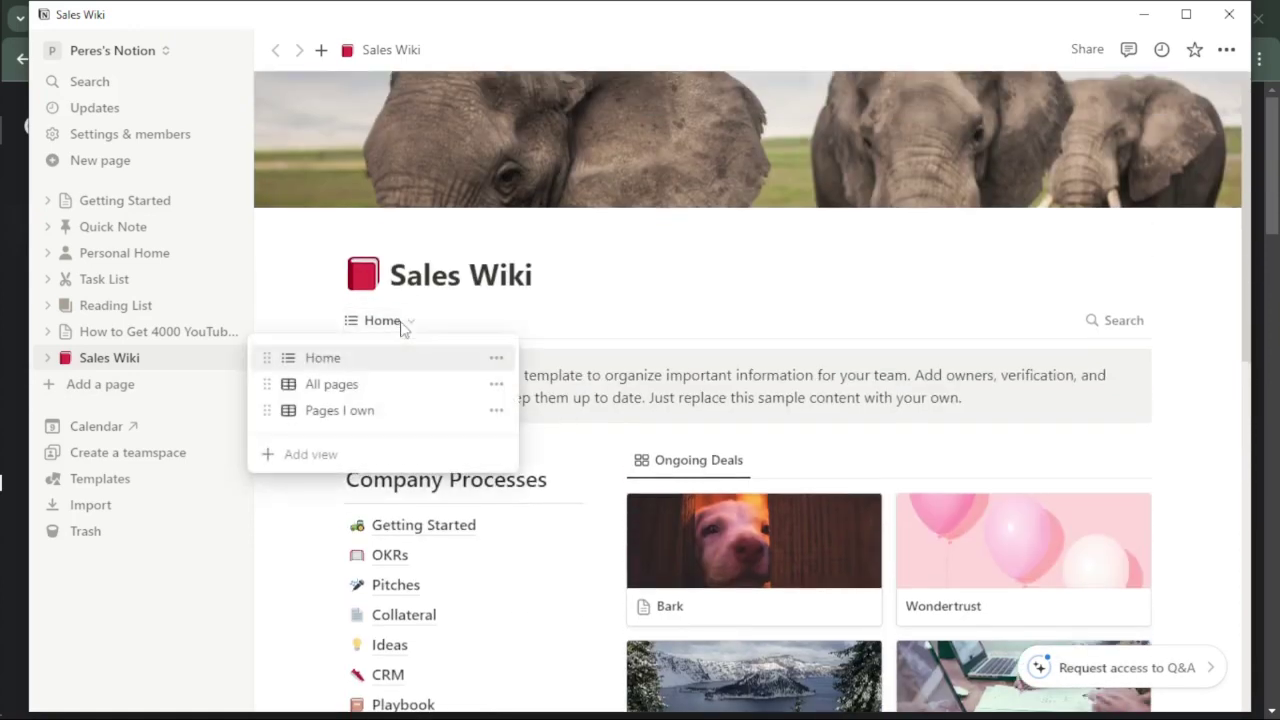
left_click(362, 390)
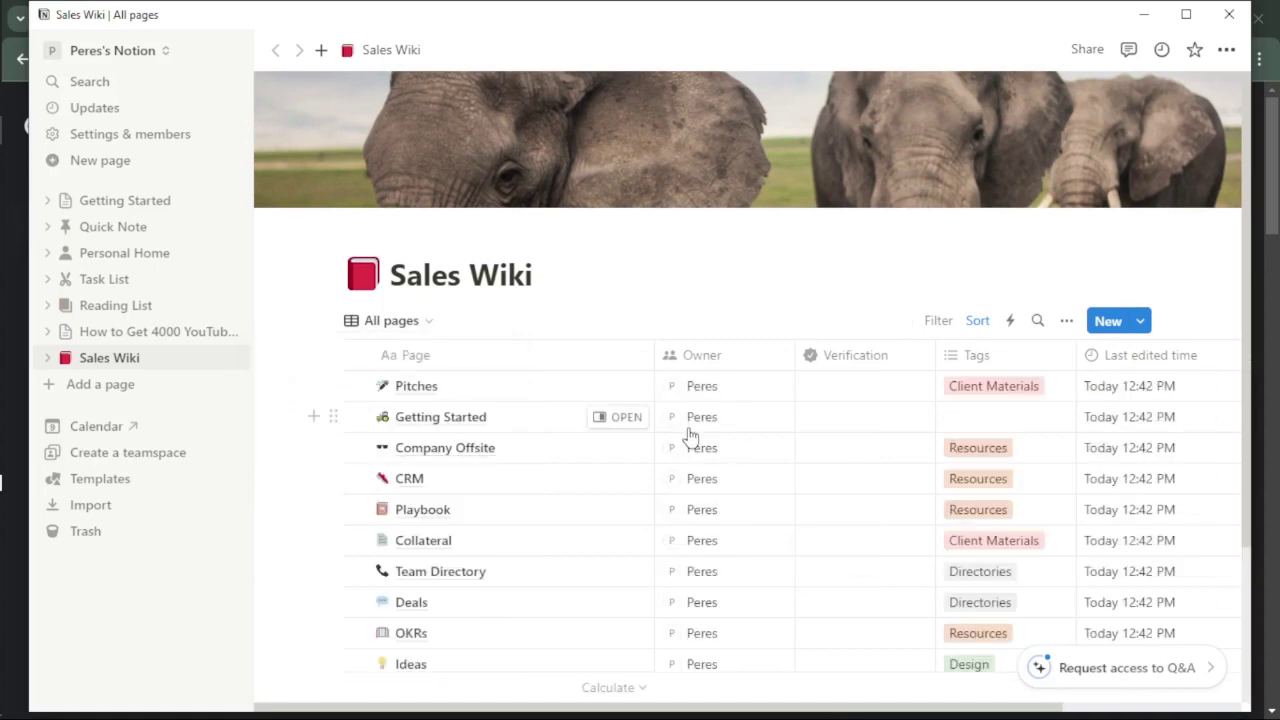
scroll(1023, 351, "down", 3)
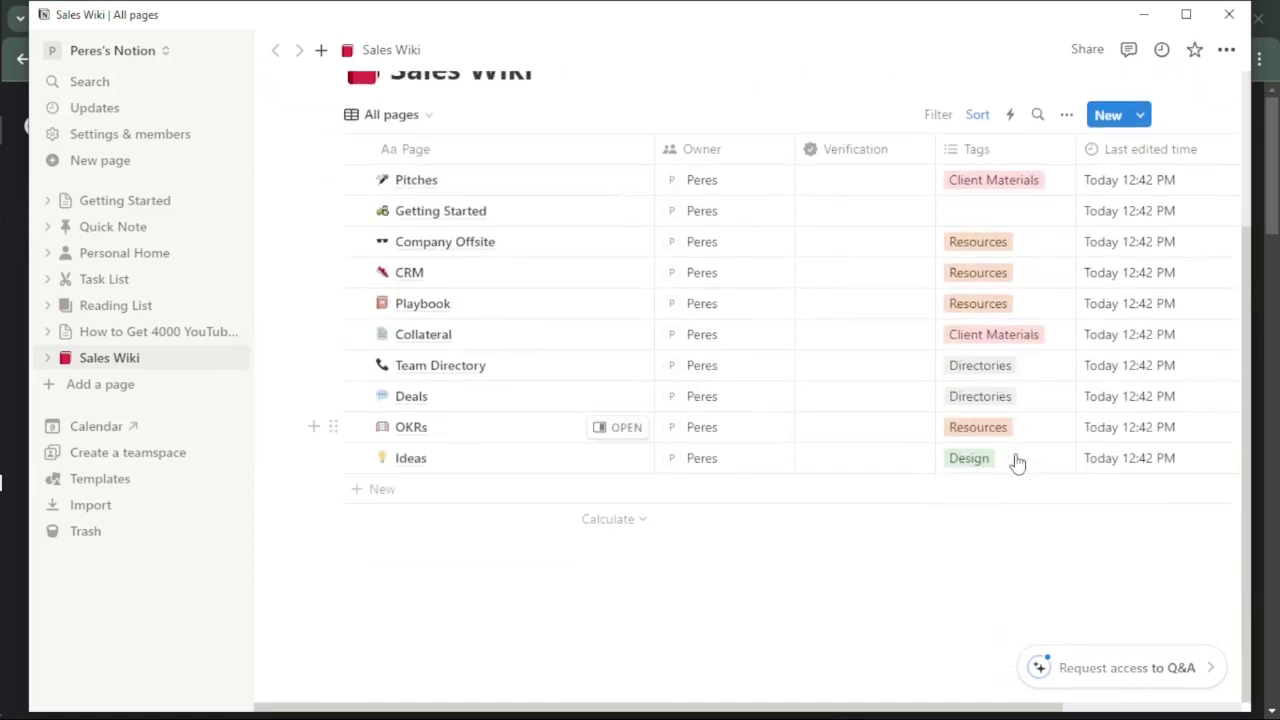
scroll(990, 440, "up", 3)
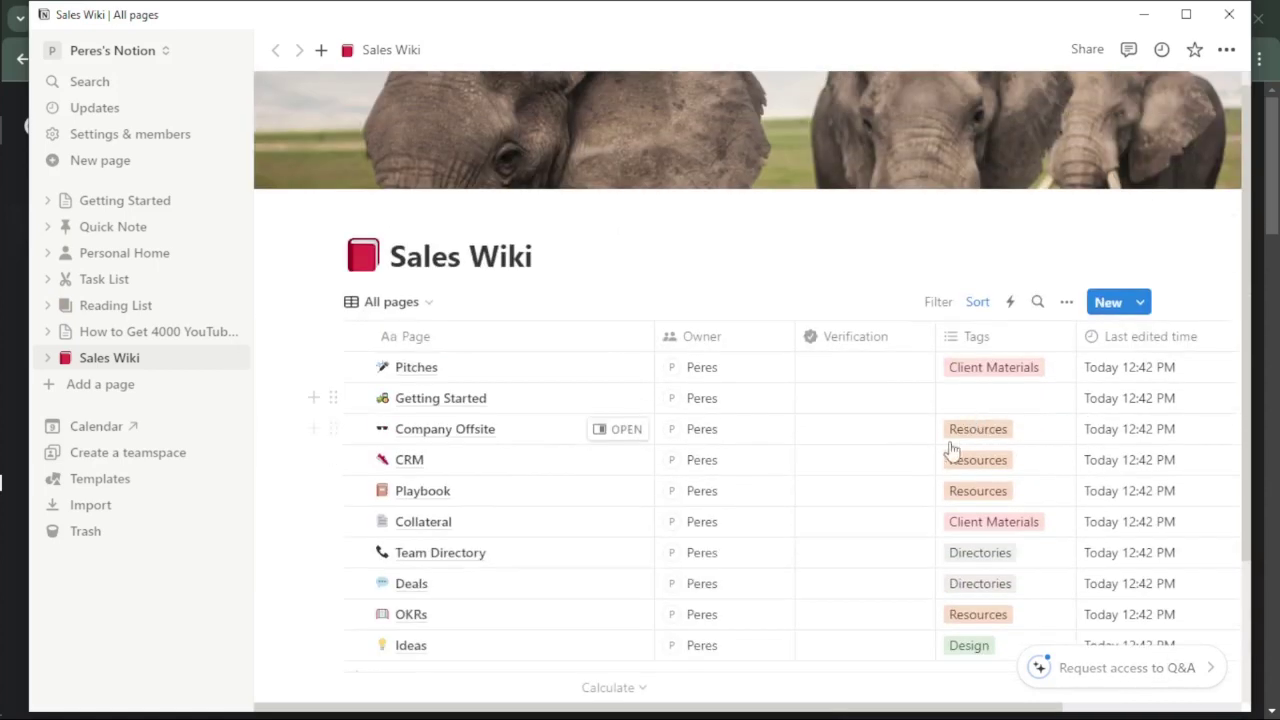
scroll(464, 285, "up", 1)
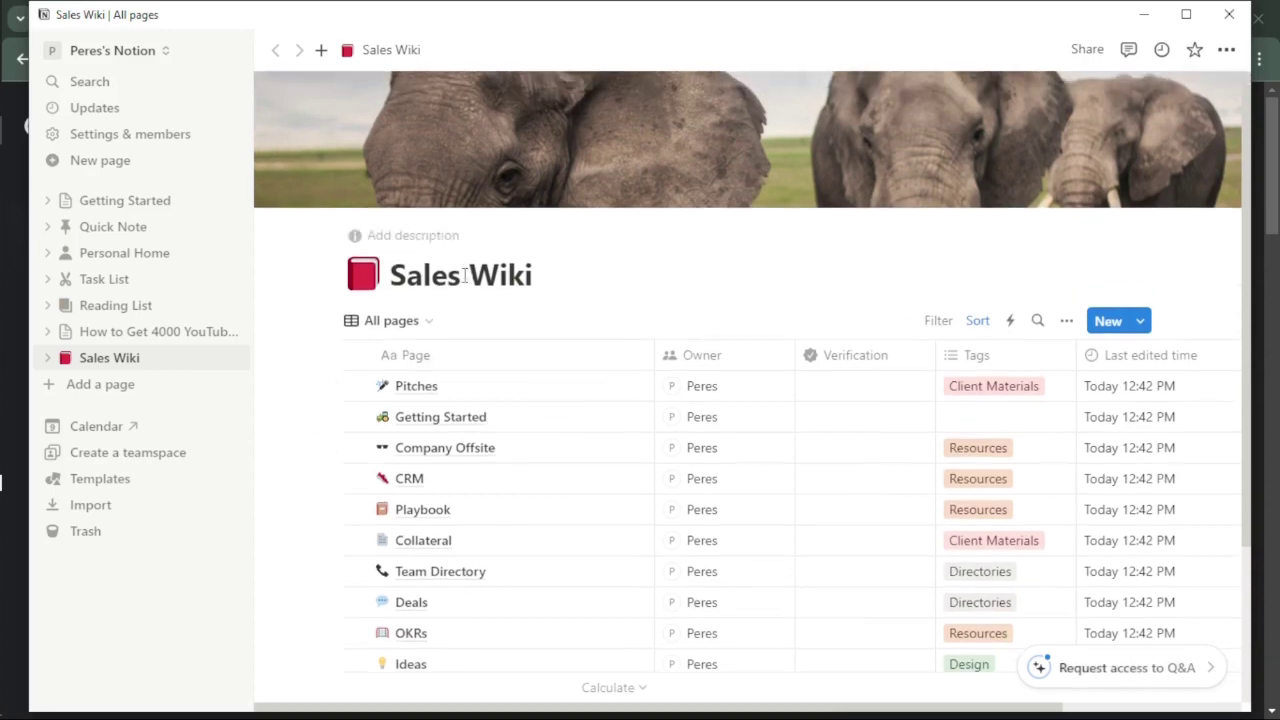
Retitle the page 'Trade Journal' and delete the ten template pages from the All pages table.
left_click_drag(444, 290, 601, 277)
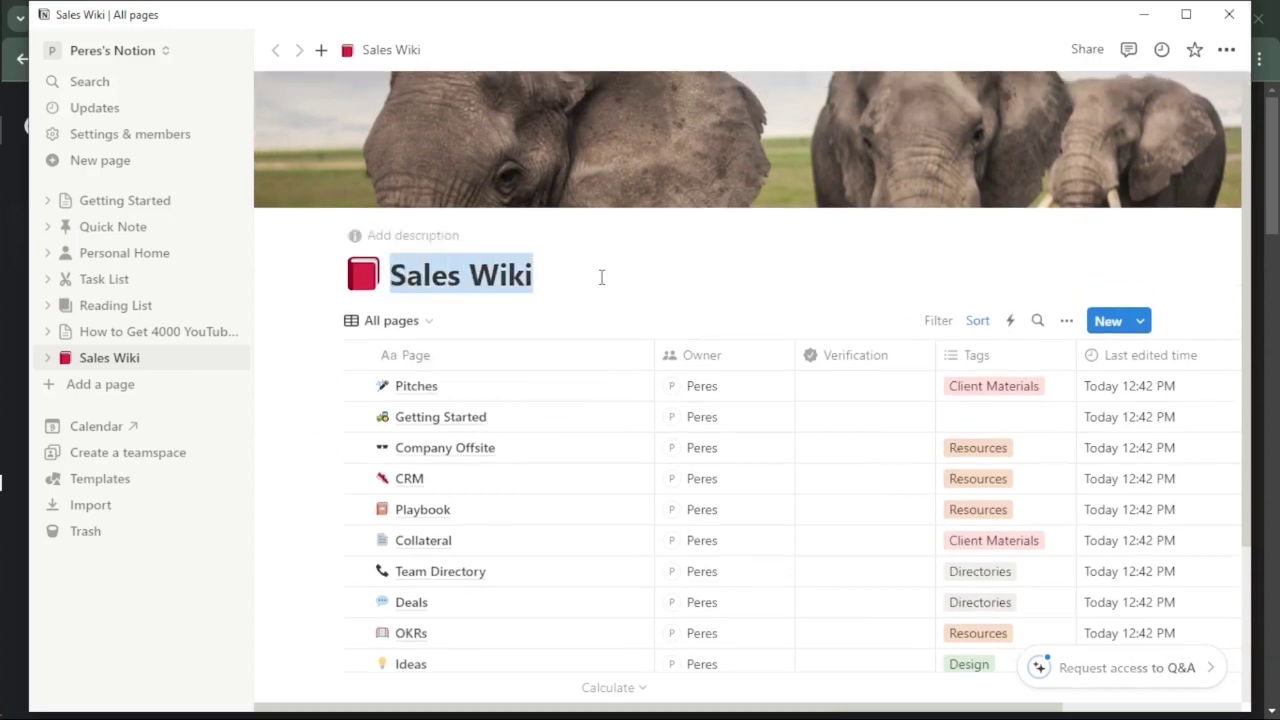
type("Trad")
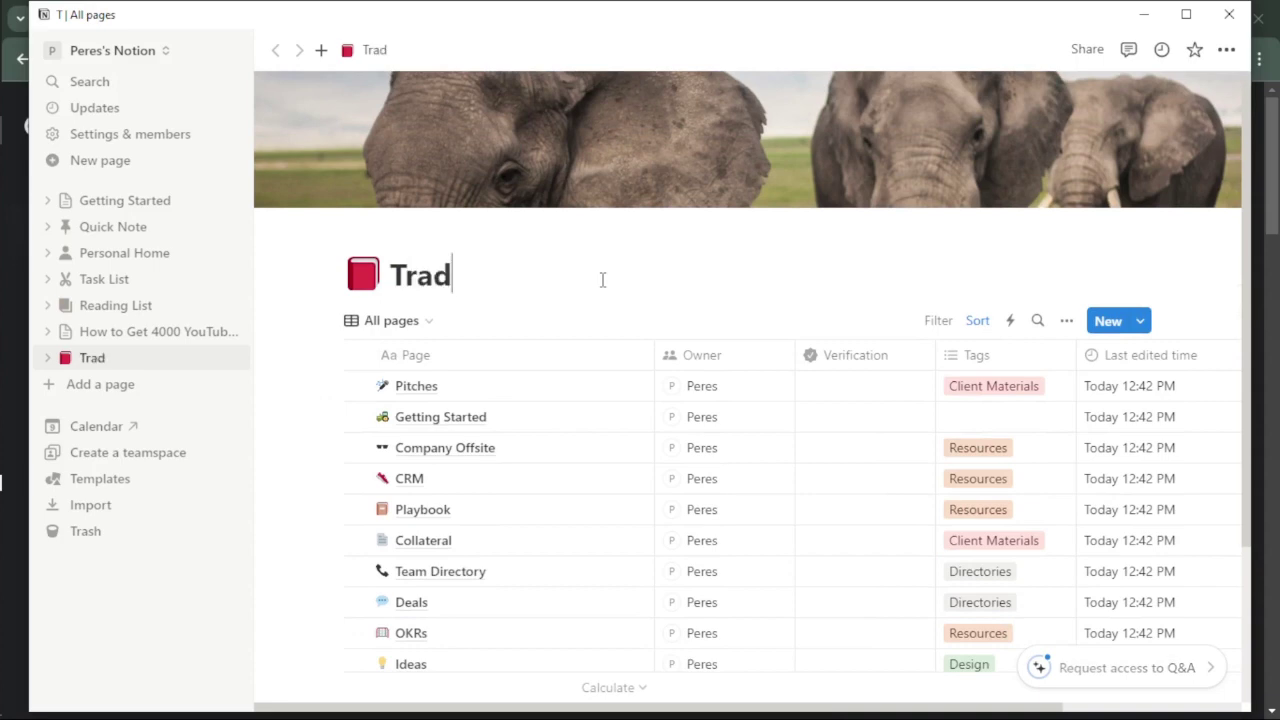
type("e Journal")
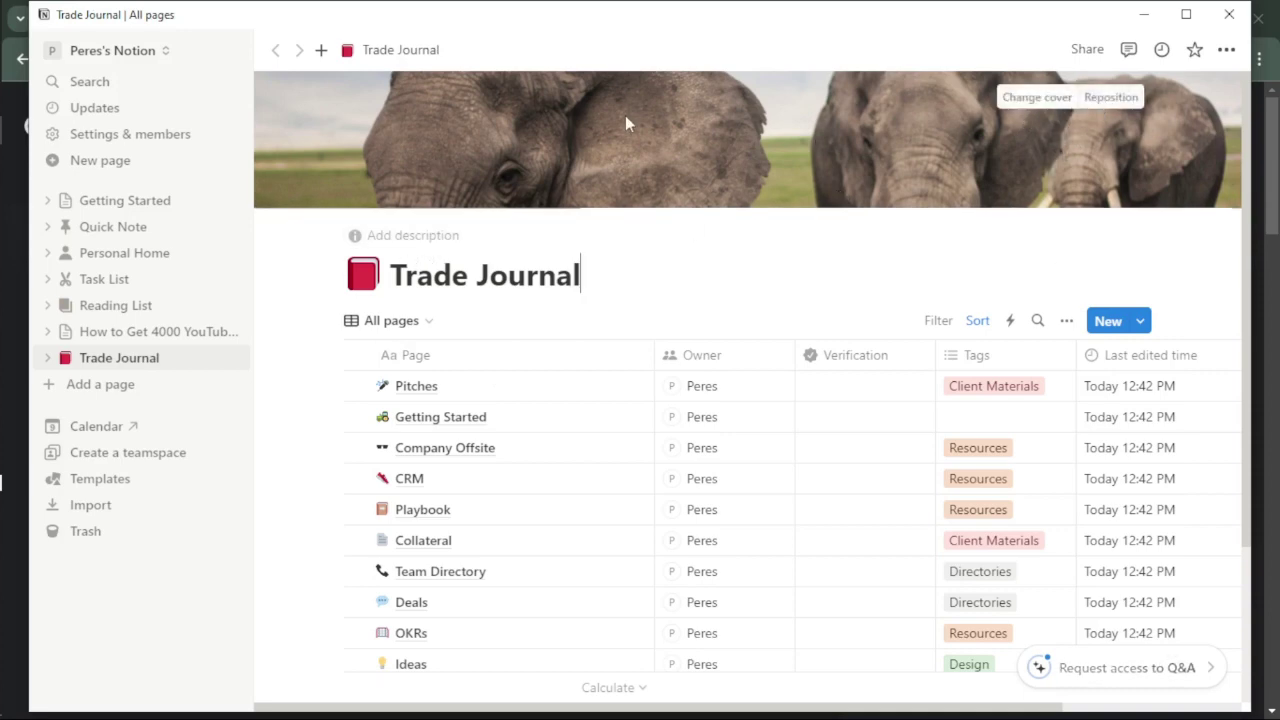
scroll(775, 413, "down", 2)
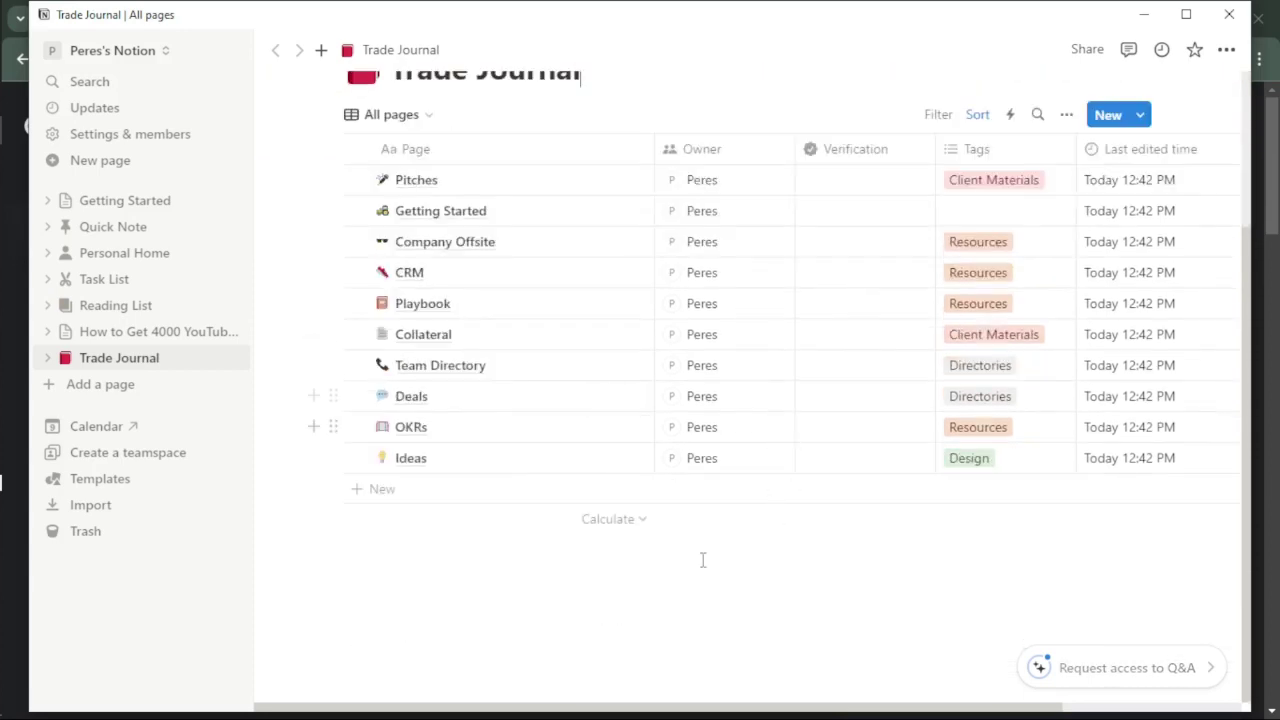
left_click_drag(904, 595, 619, 176)
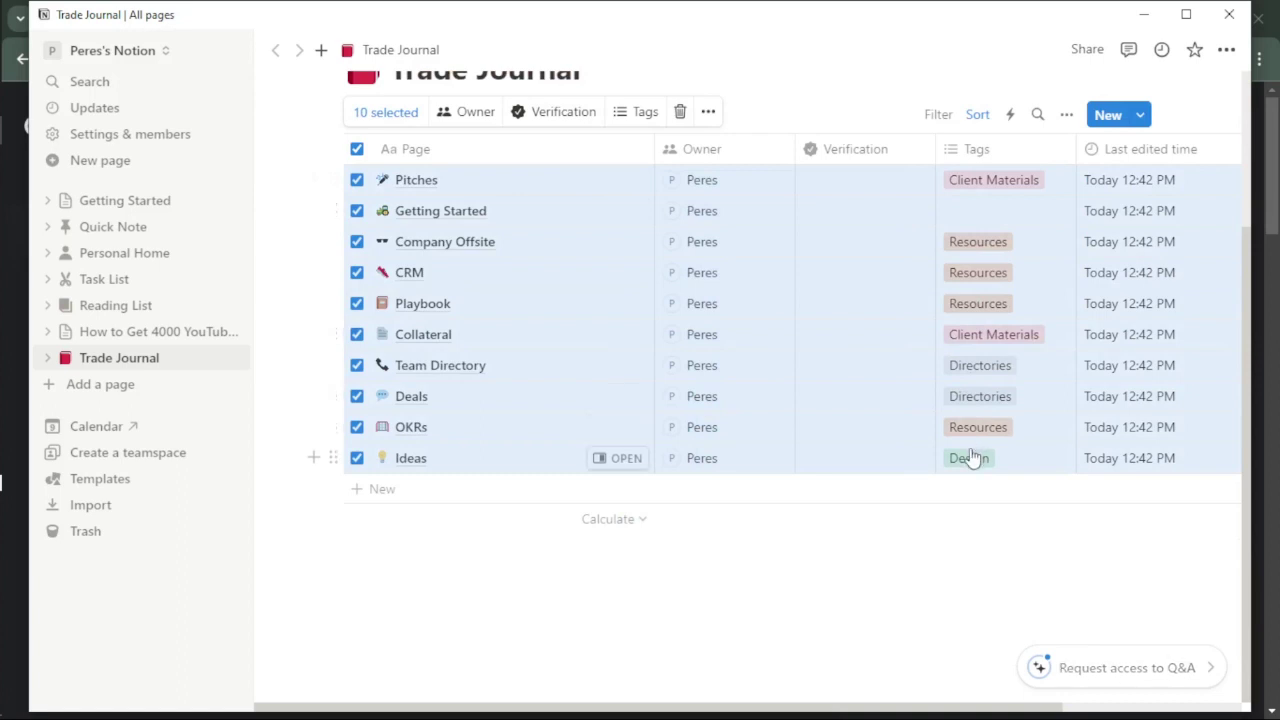
key("Delete")
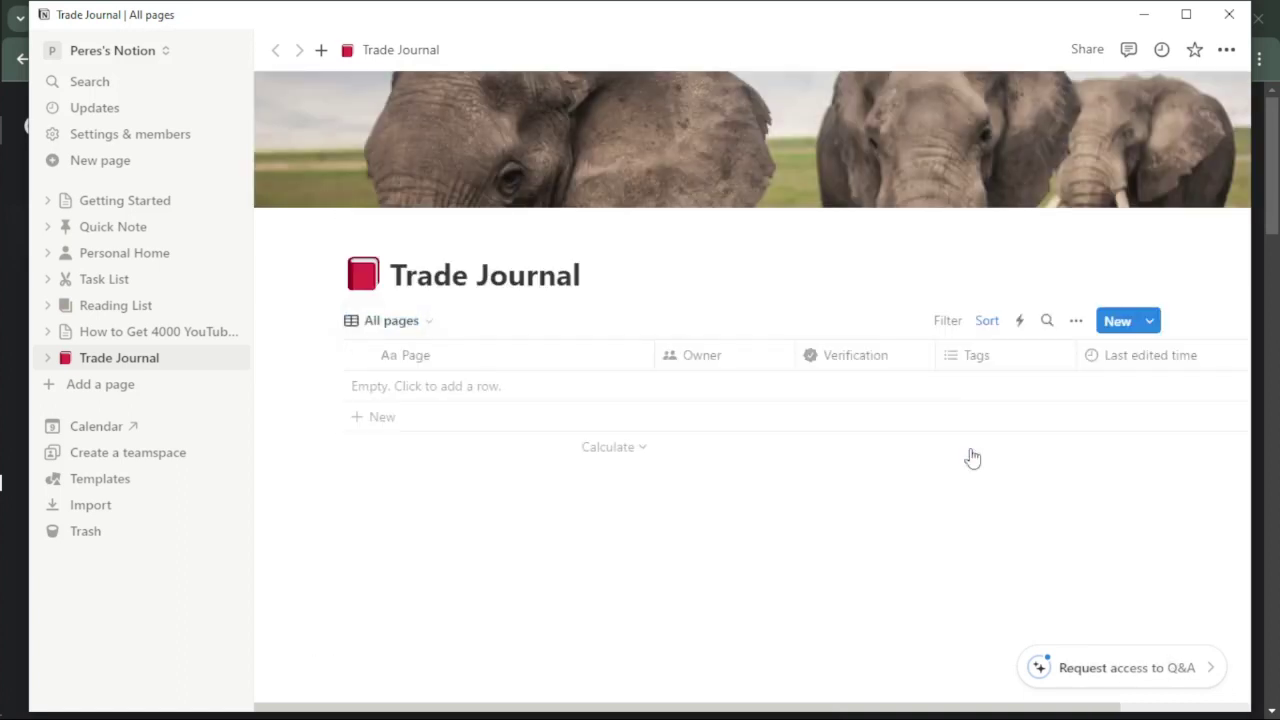
Add one blank row to the Trade Journal table, then bring up the TradingView chart.
left_click(455, 418)
mouse_move(33, 384)
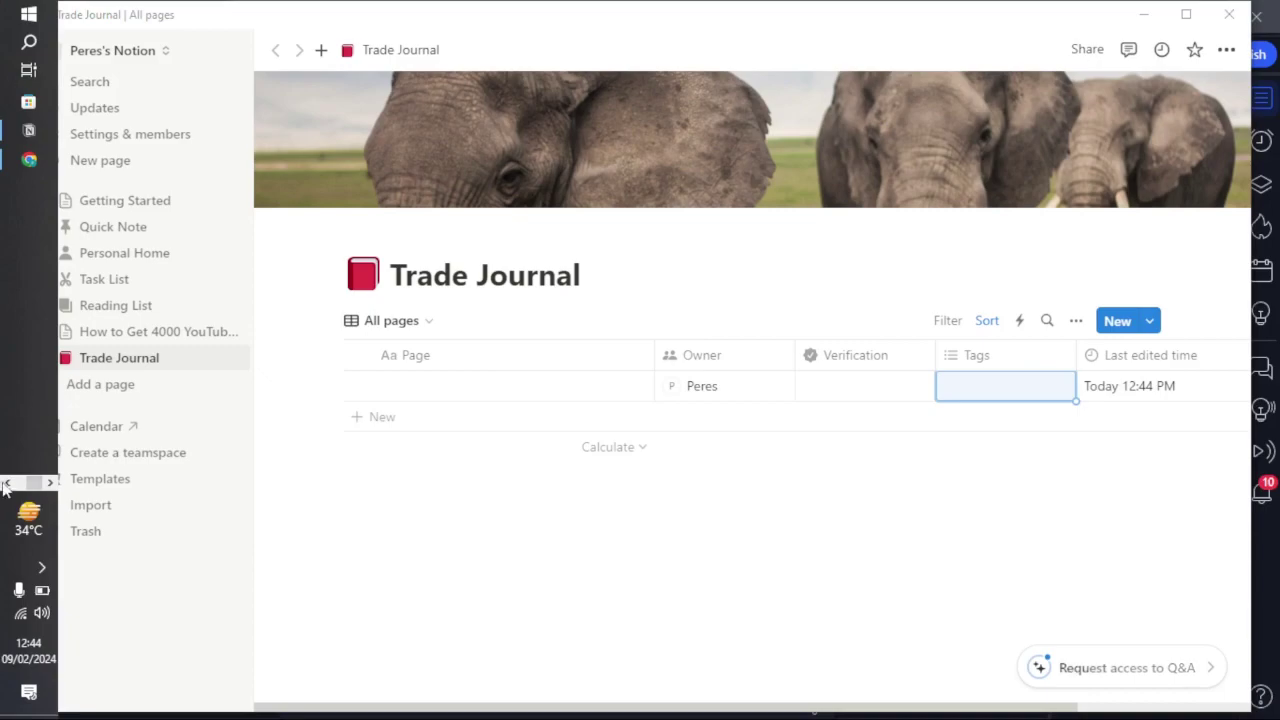
left_click(12, 340)
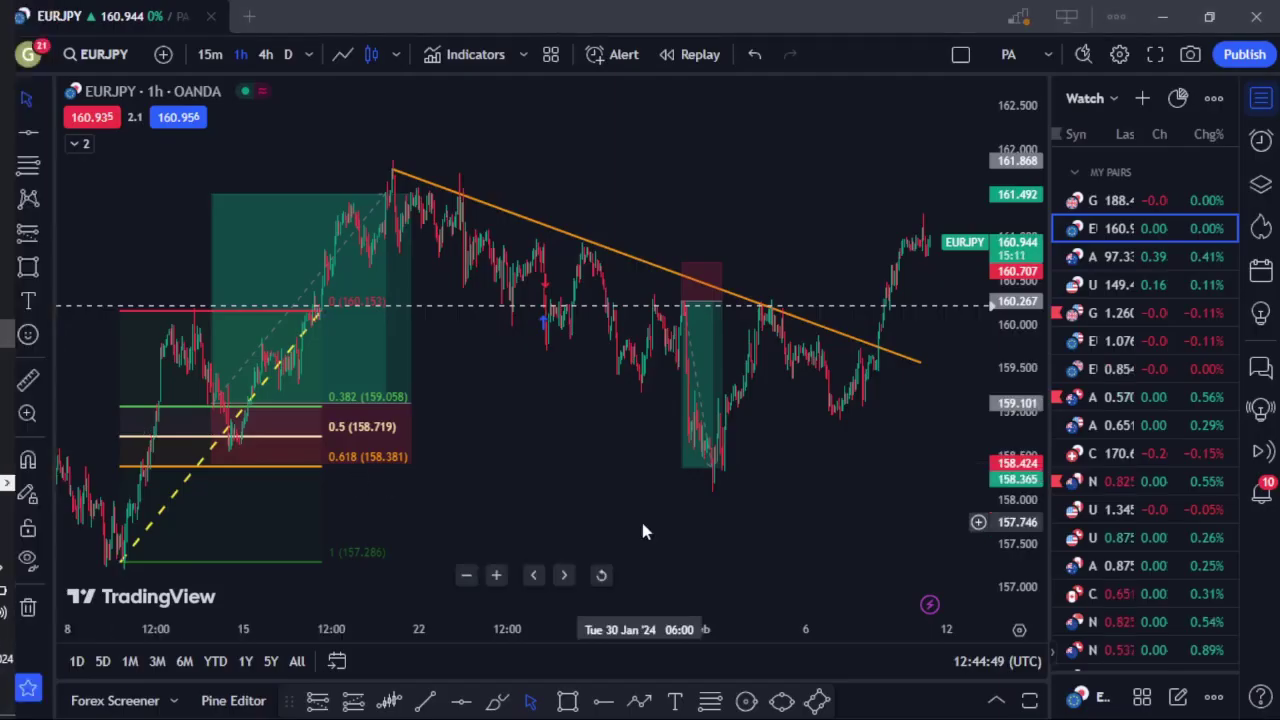
Read the EURJPY long position's stop, target and 4.32 risk/reward, then return to Notion.
scroll(642, 525, "right", 5)
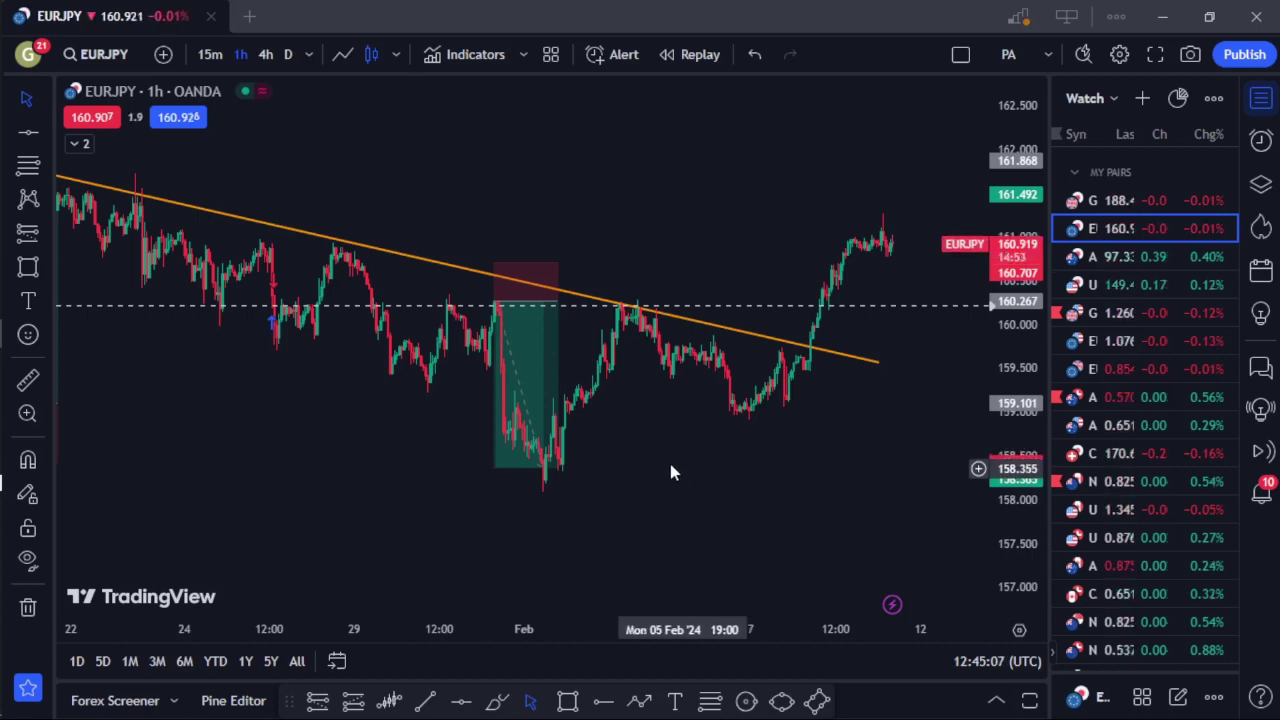
mouse_move(537, 350)
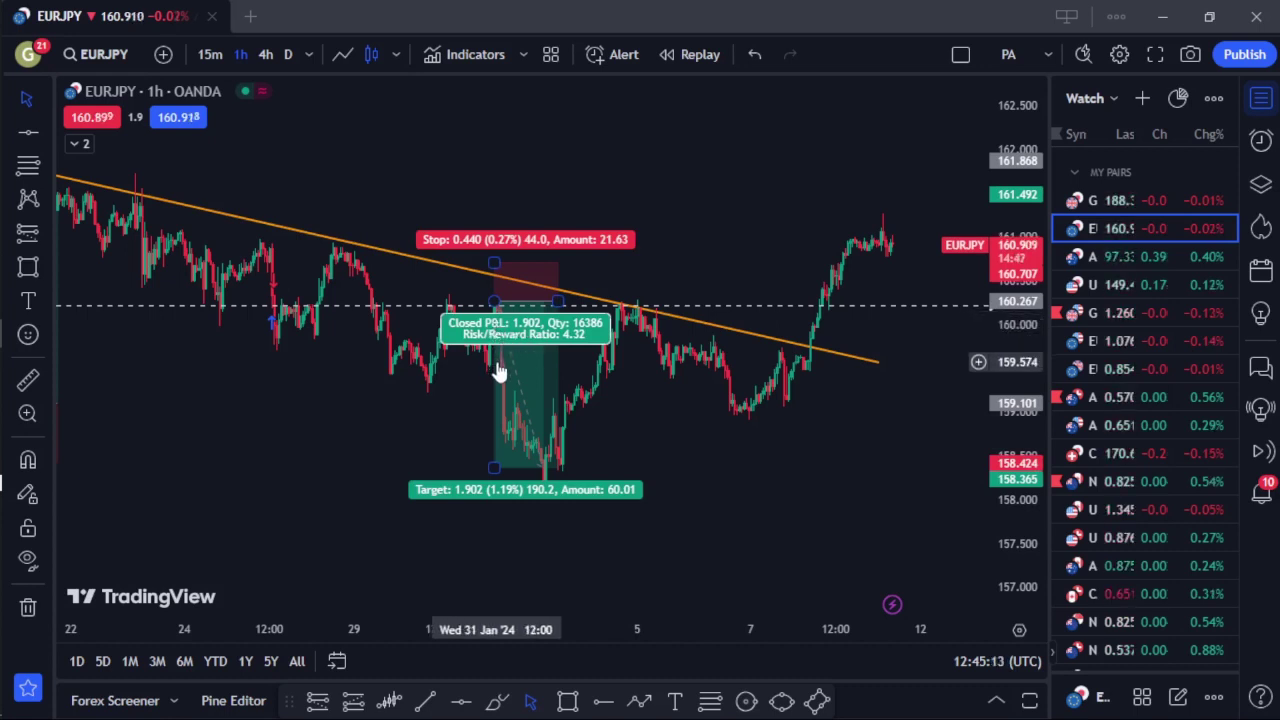
mouse_move(3, 495)
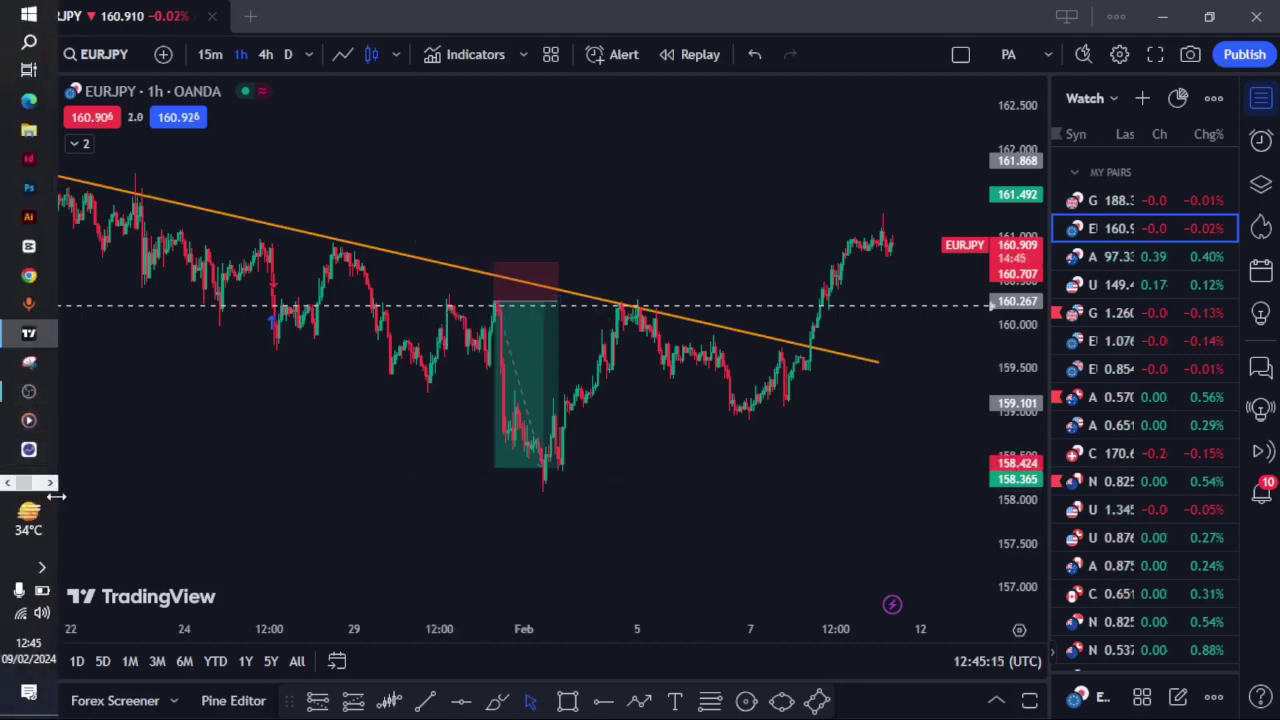
left_click(28, 132)
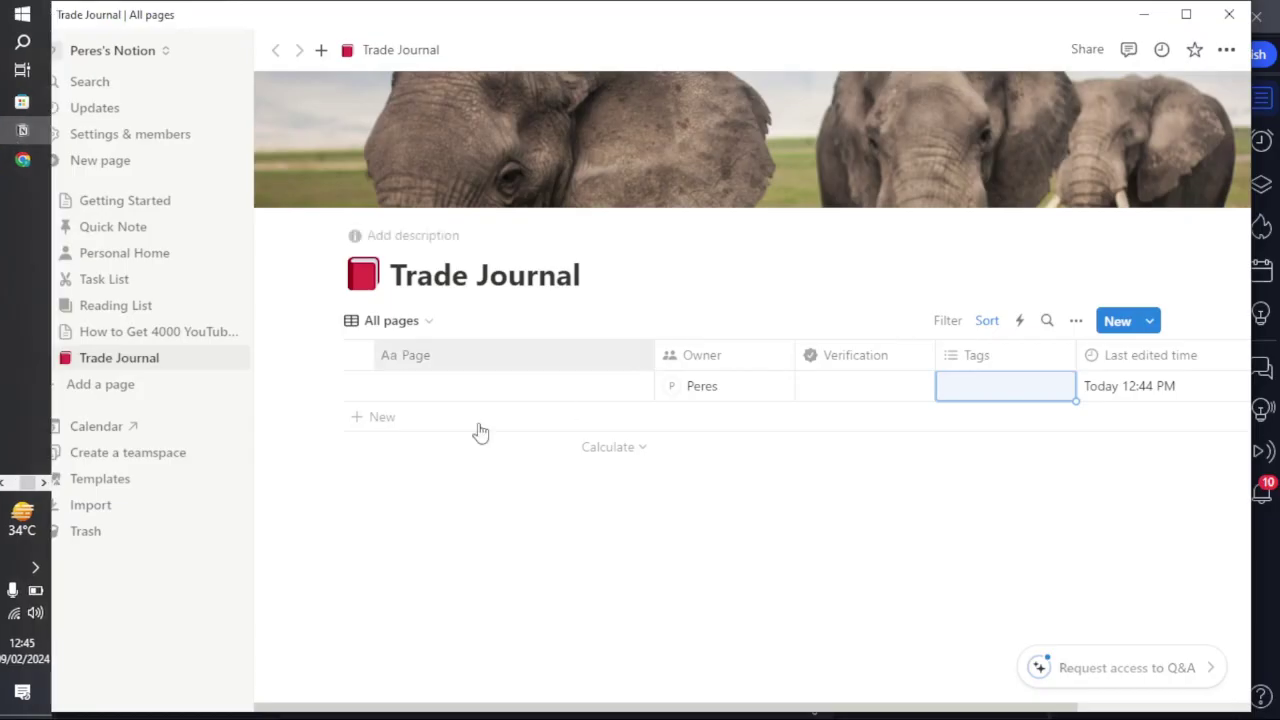
Enter '31 Jan 2024 EURJPY' as the new row's page title, leaving the owner unset.
left_click(398, 386)
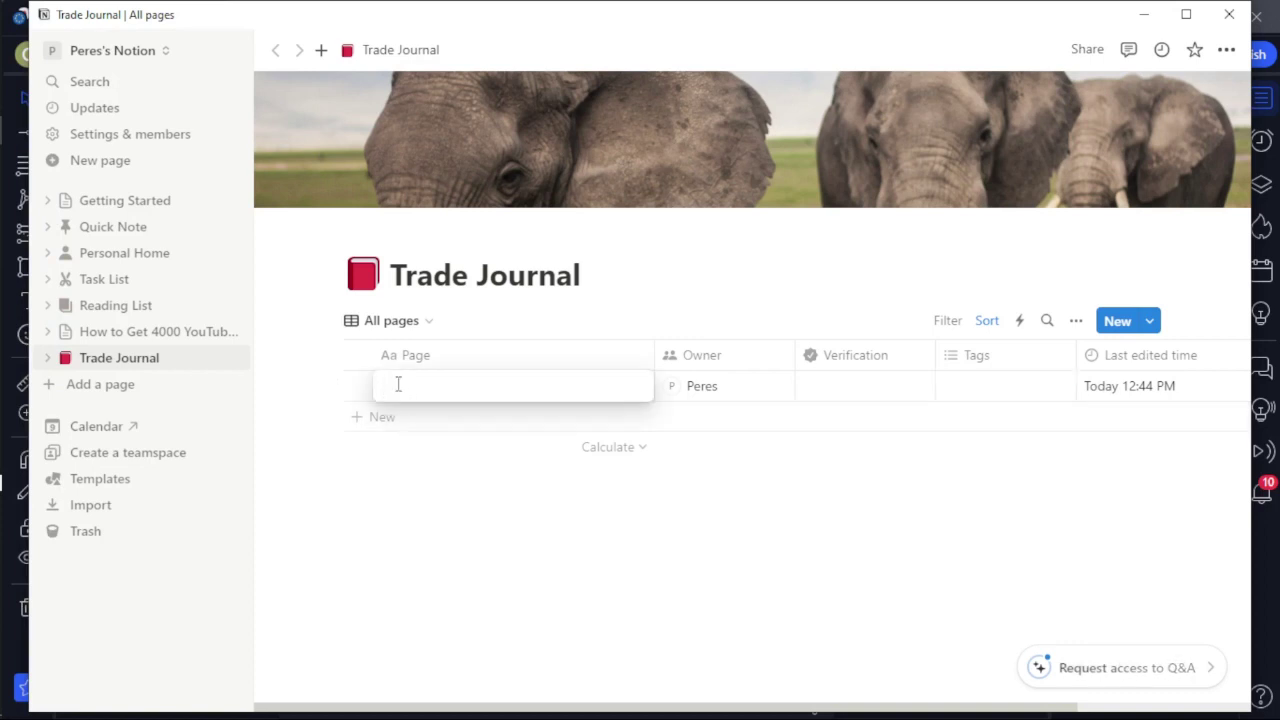
type("W")
key("BackSpace")
key("BackSpace")
left_click(690, 511)
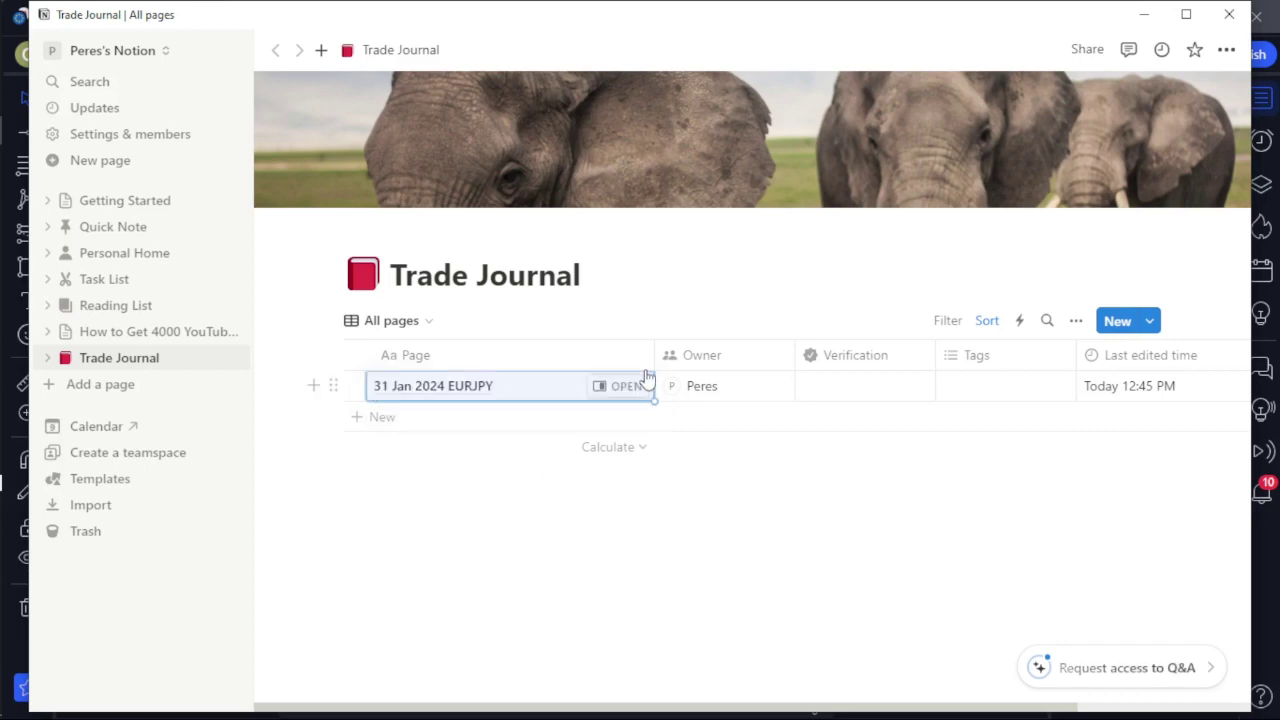
left_click(707, 385)
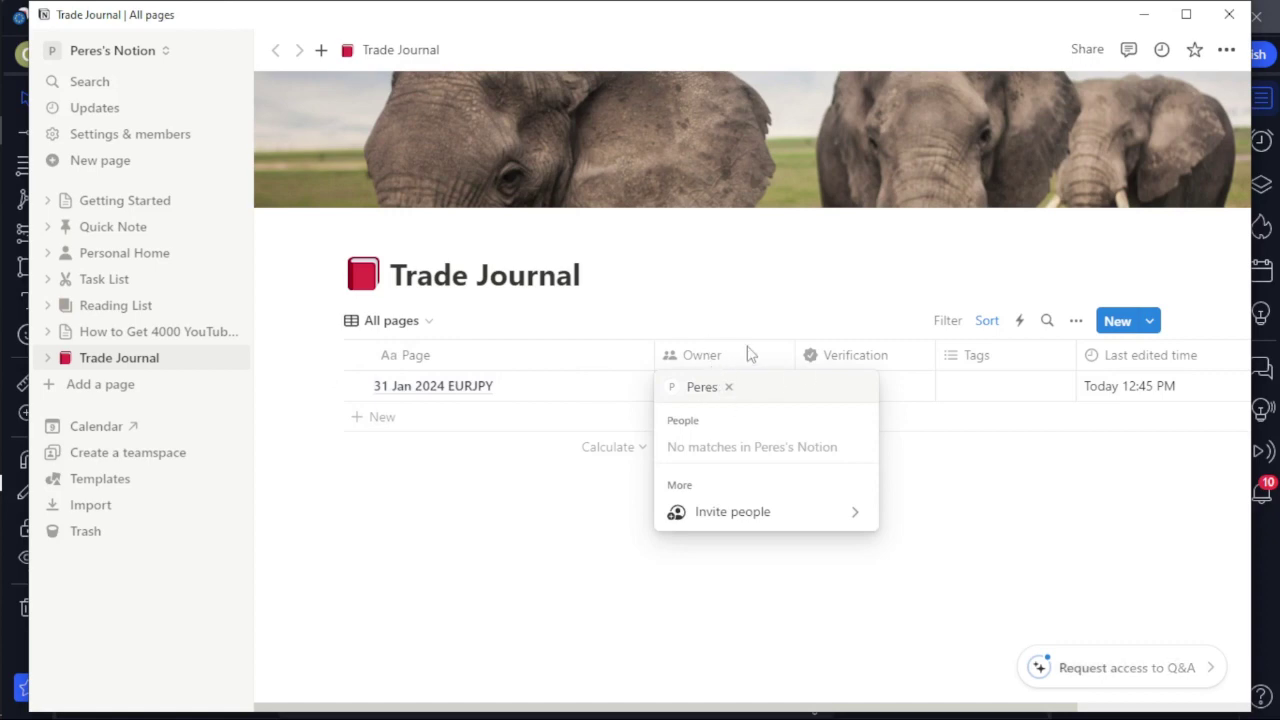
key("Escape")
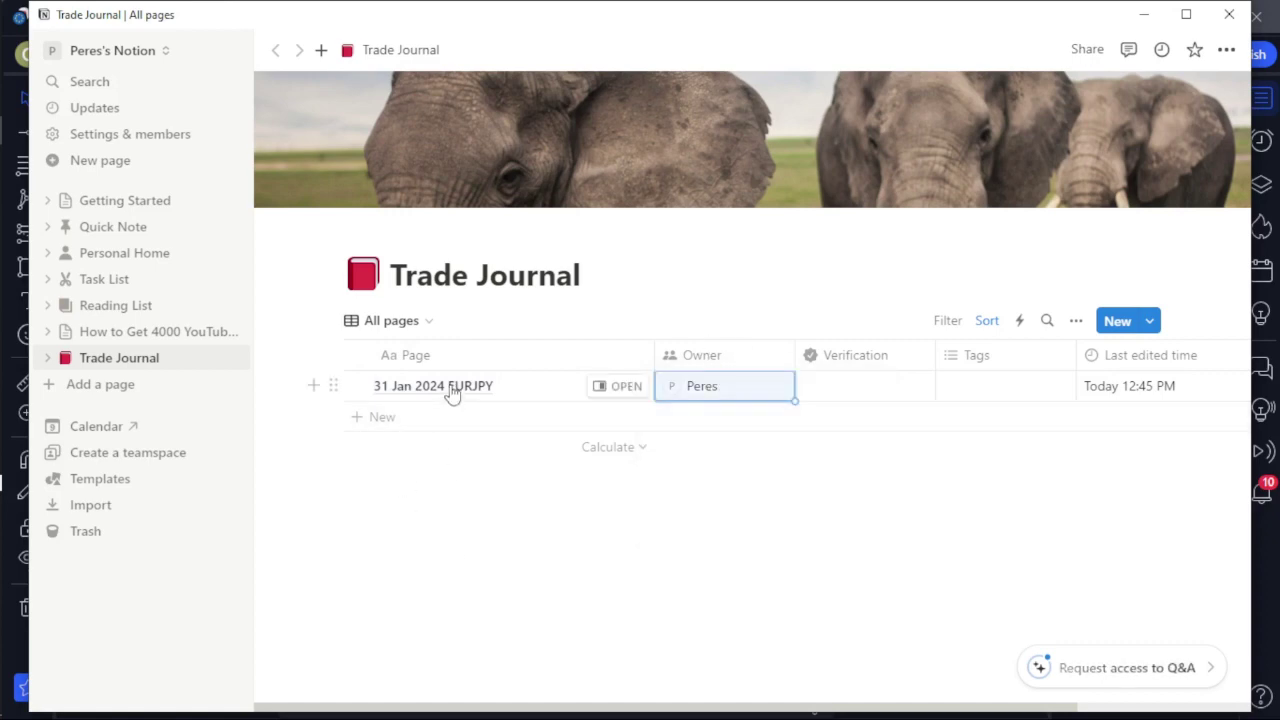
Delete the Verification property from the Trade Journal table and confirm the deletion.
left_click(900, 388)
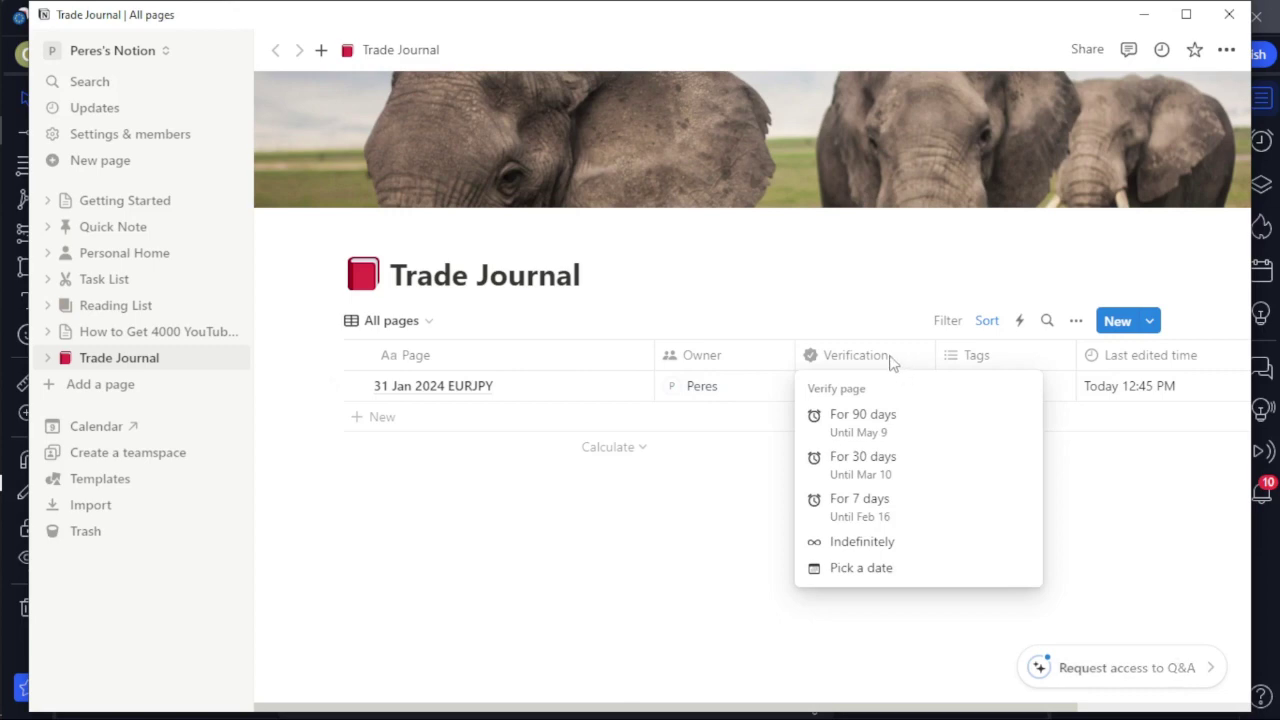
left_click(884, 360)
left_click(884, 358)
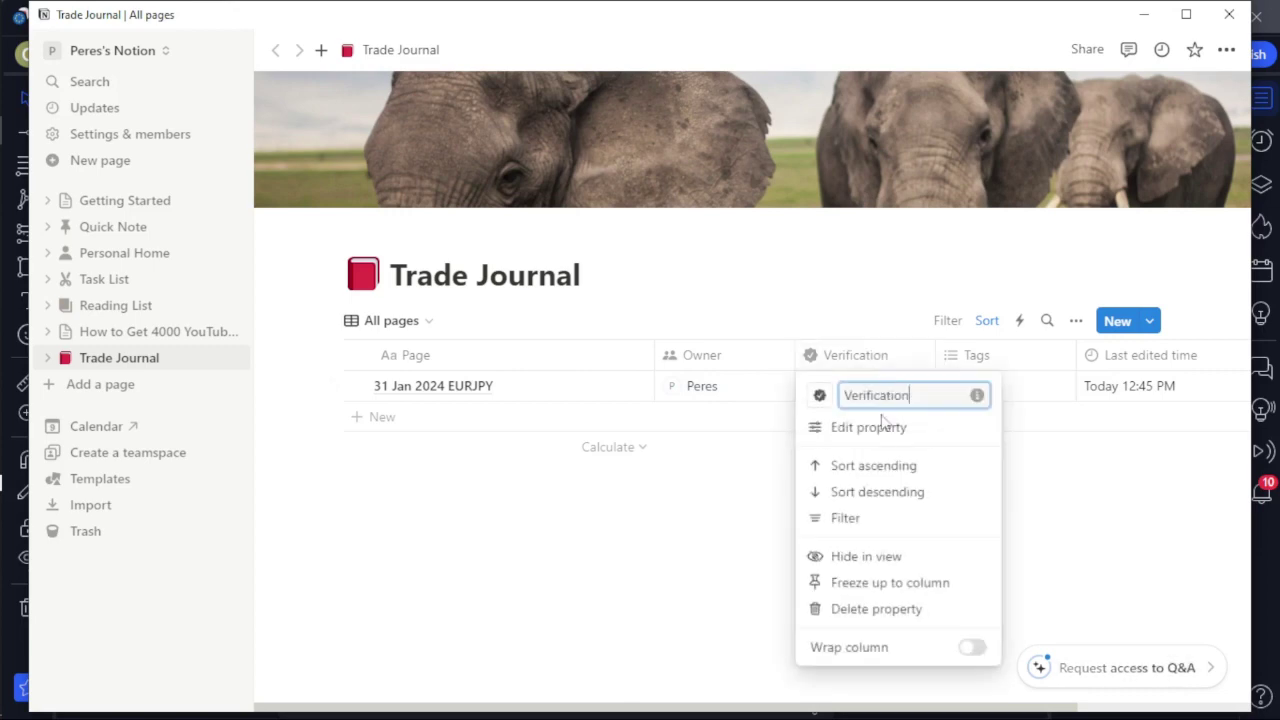
left_click(877, 612)
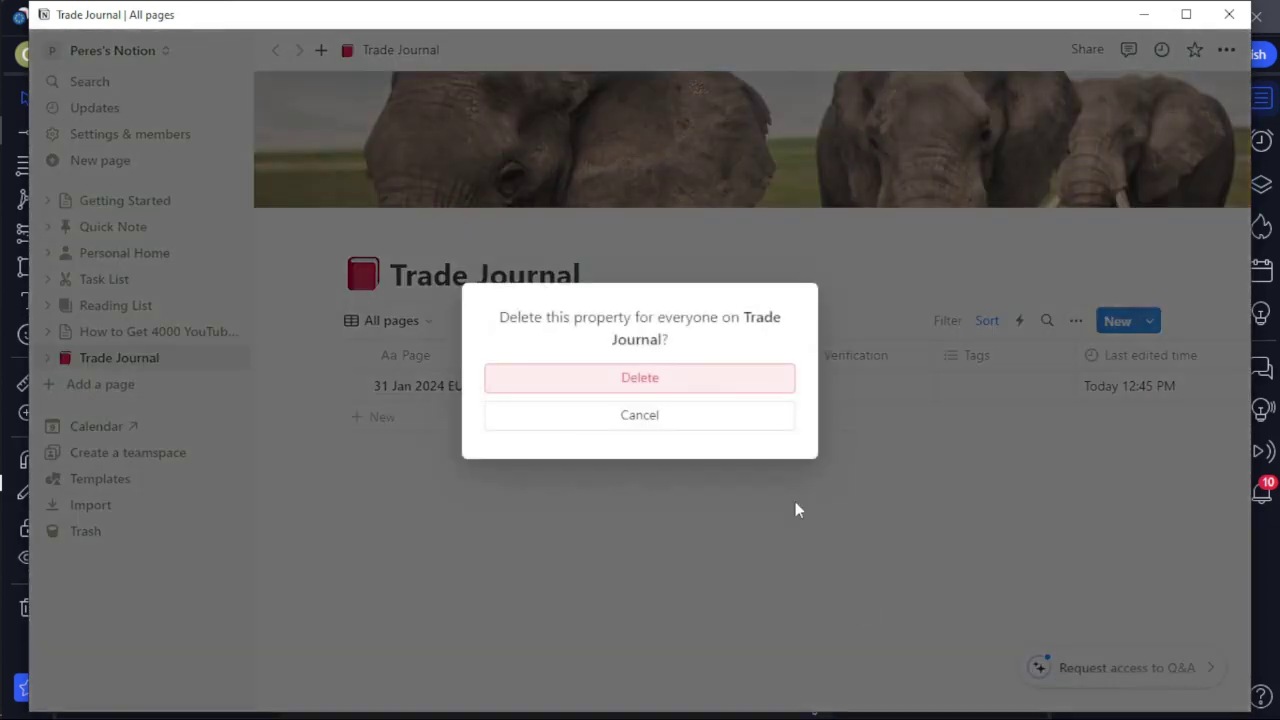
left_click(665, 387)
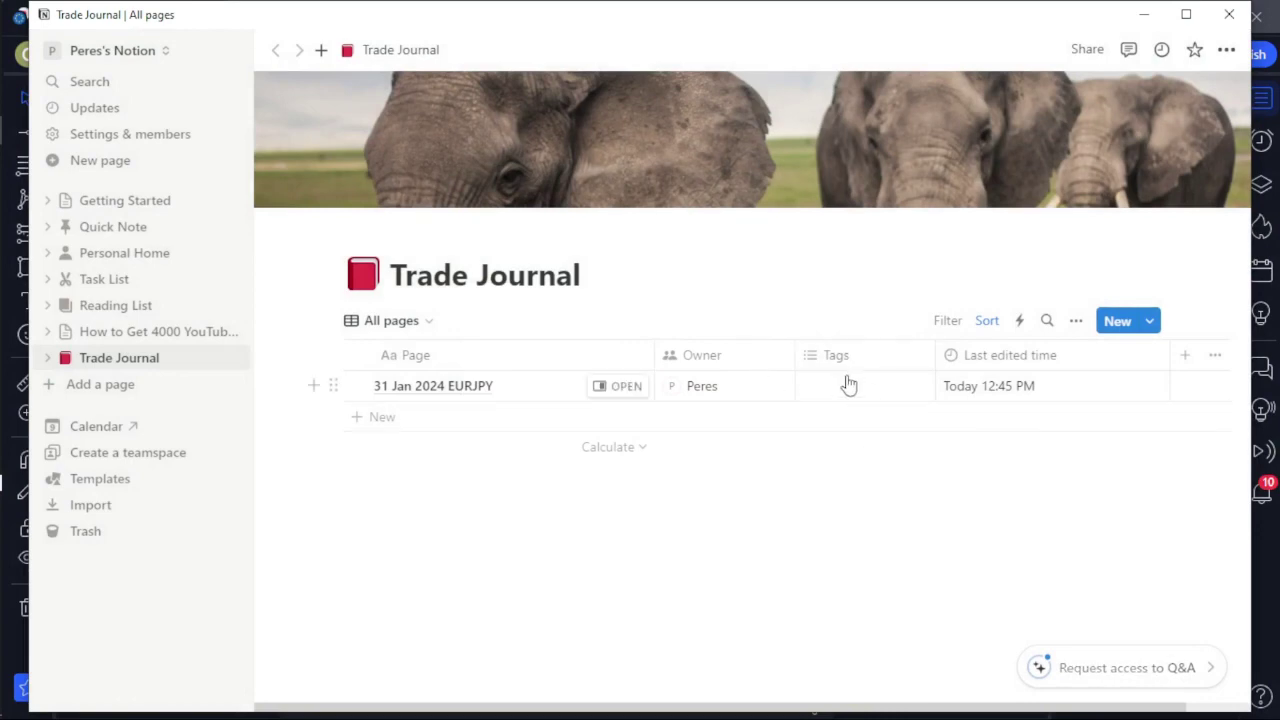
left_click(848, 386)
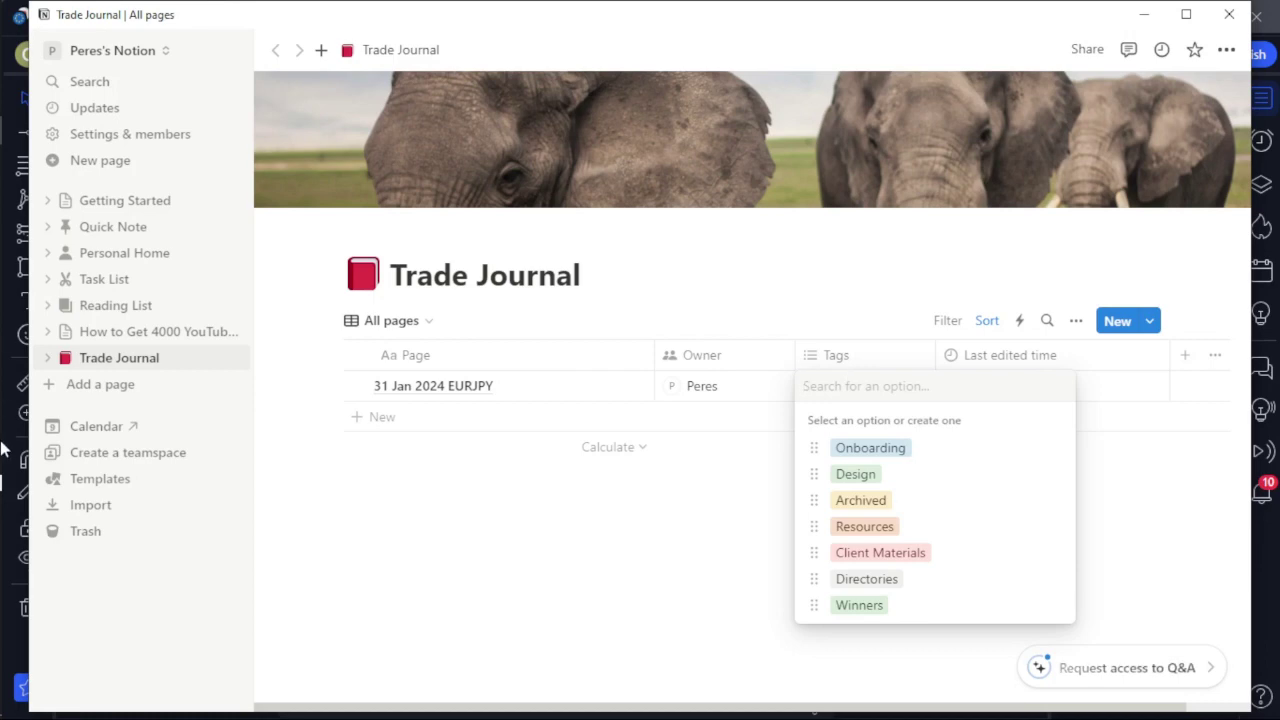
mouse_move(4, 425)
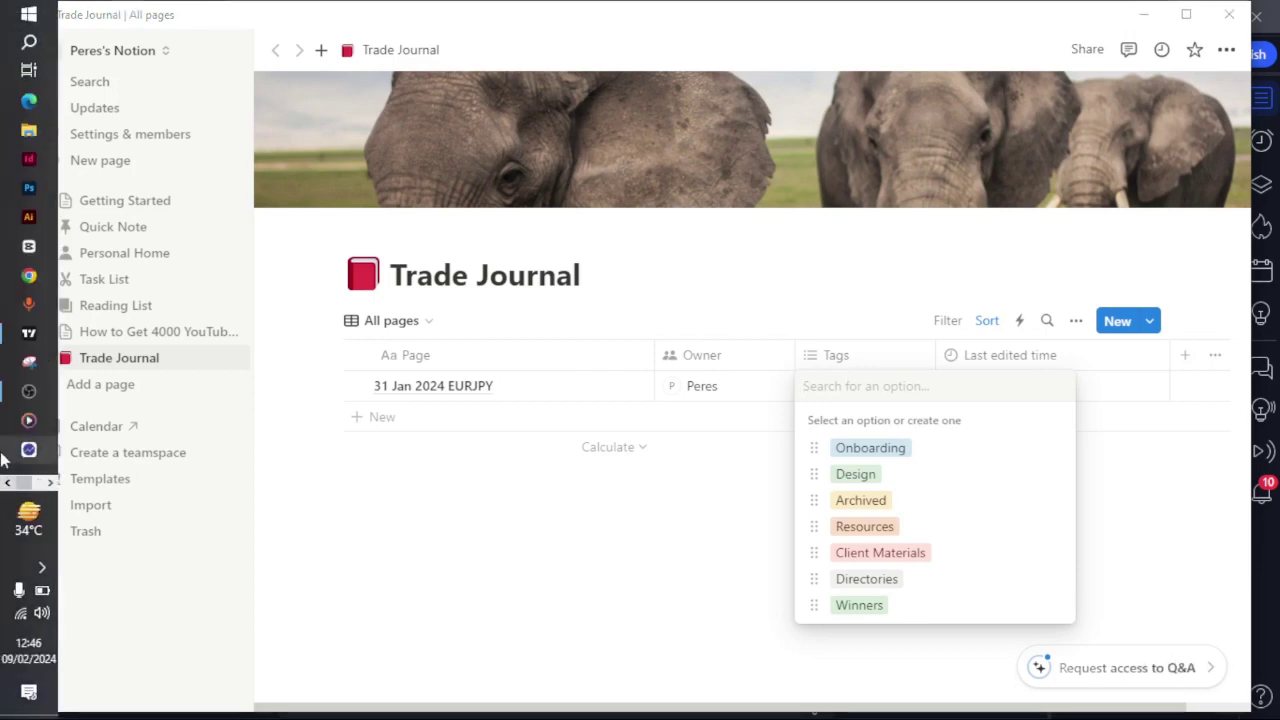
left_click(20, 333)
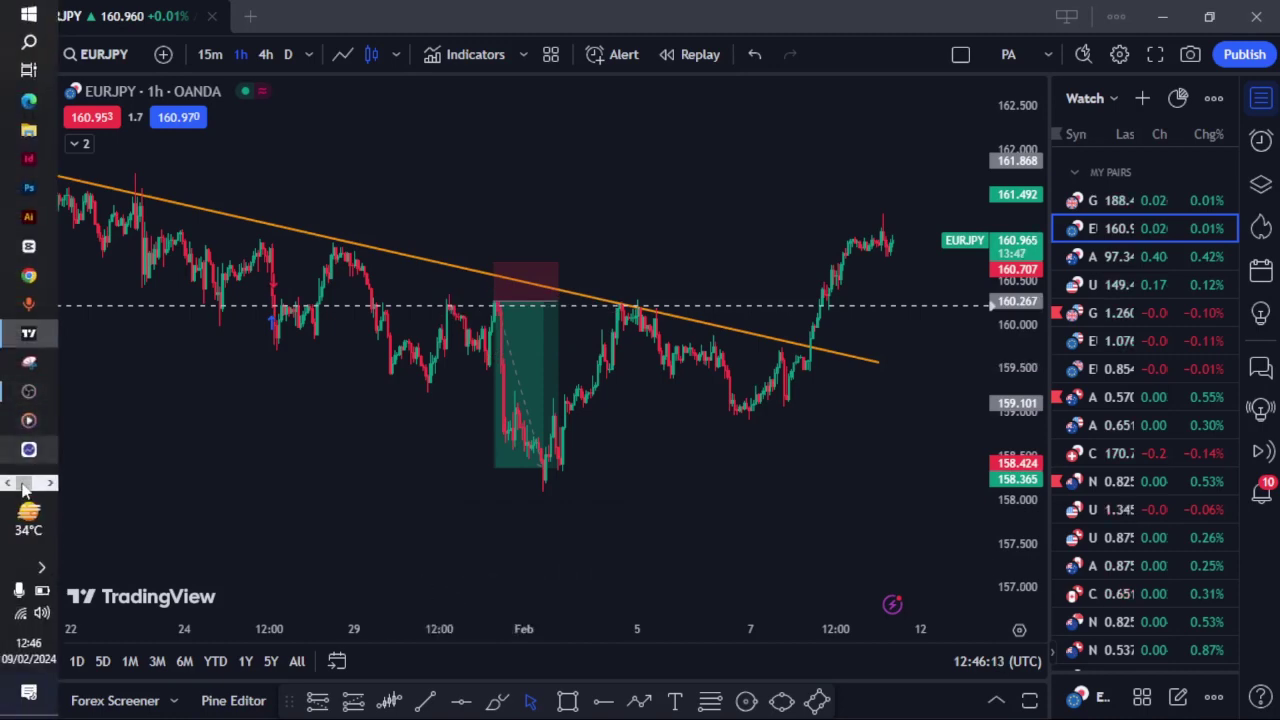
left_click(29, 160)
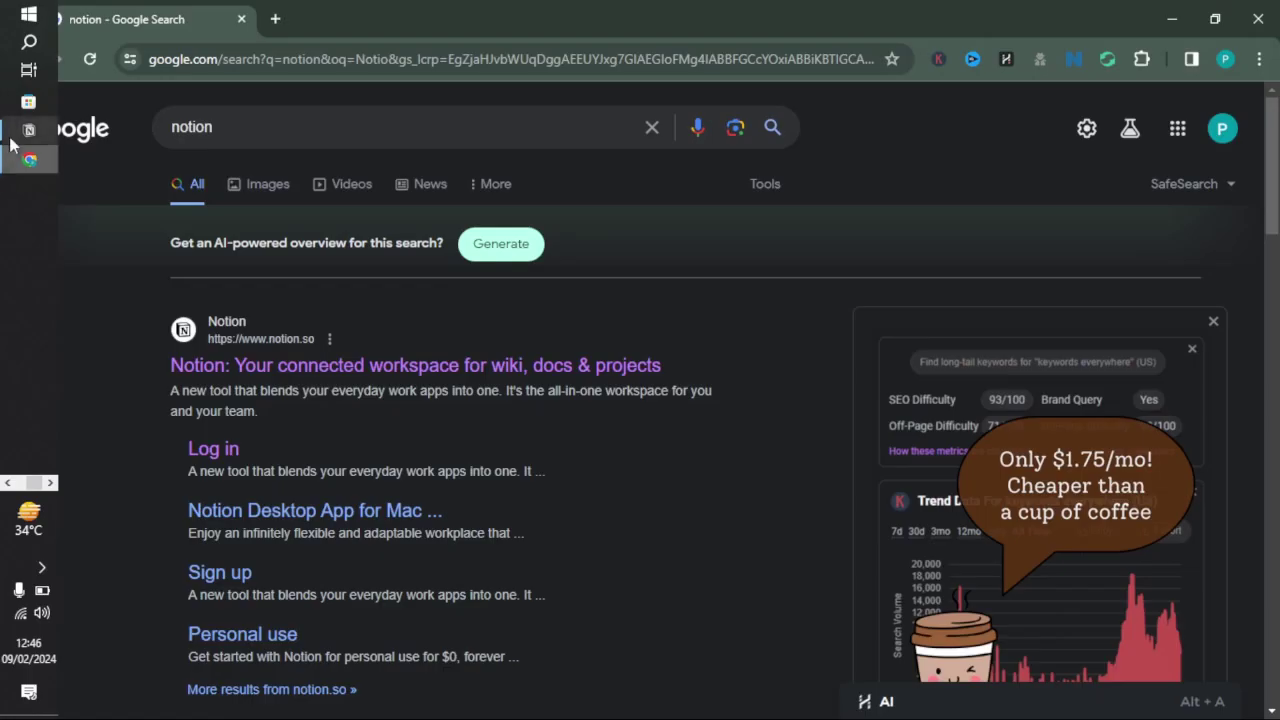
left_click(29, 130)
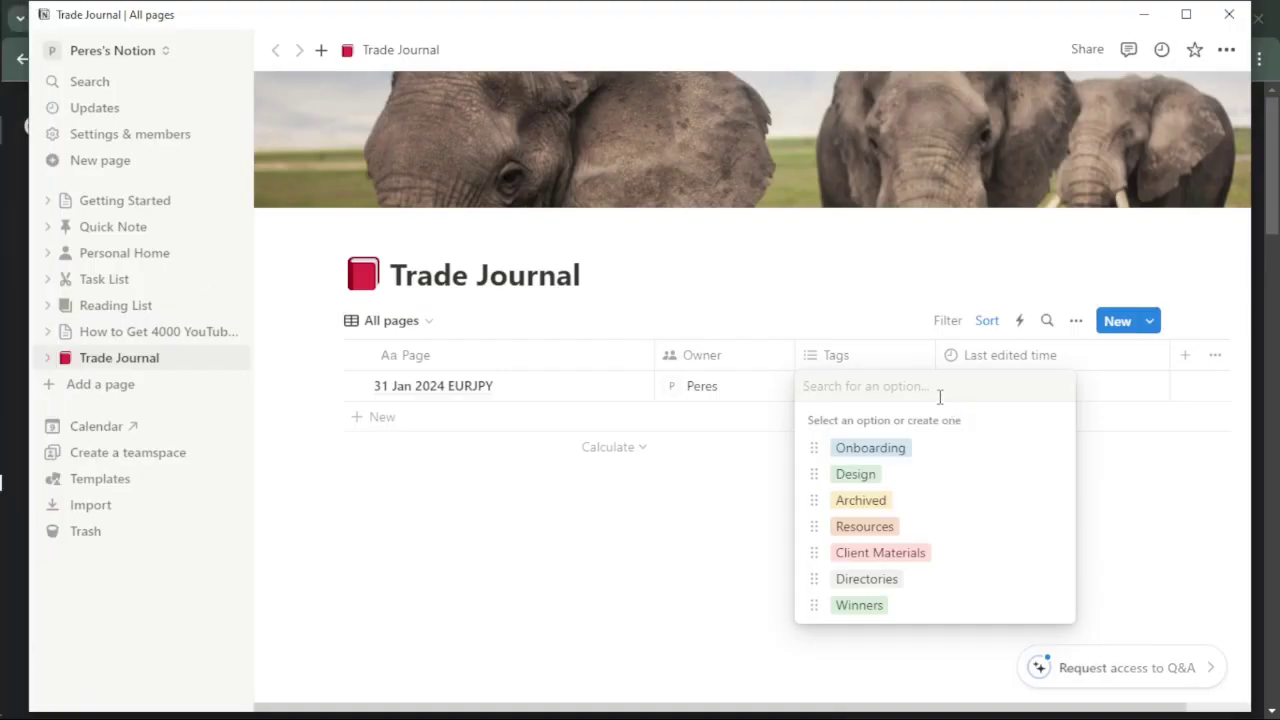
Search 'Winn' and apply the Winners tag to the 31 Jan 2024 EURJPY entry.
type("Winner")
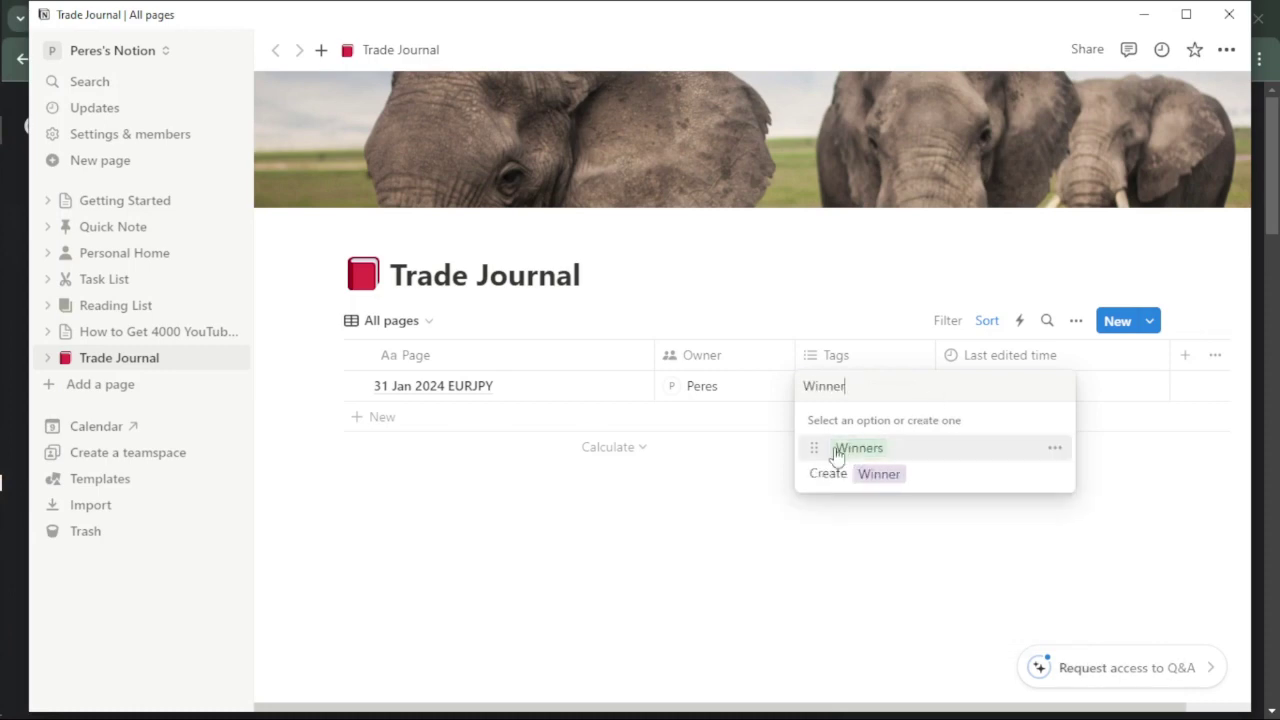
left_click(849, 450)
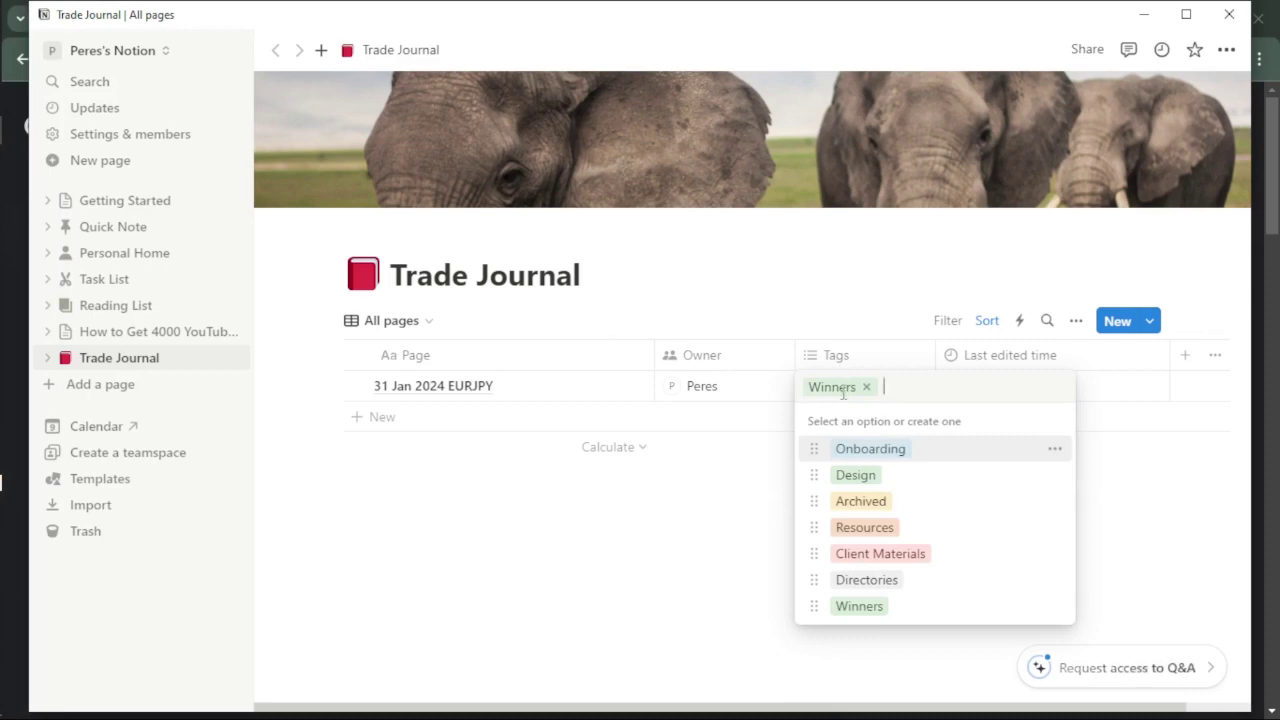
left_click(1056, 450)
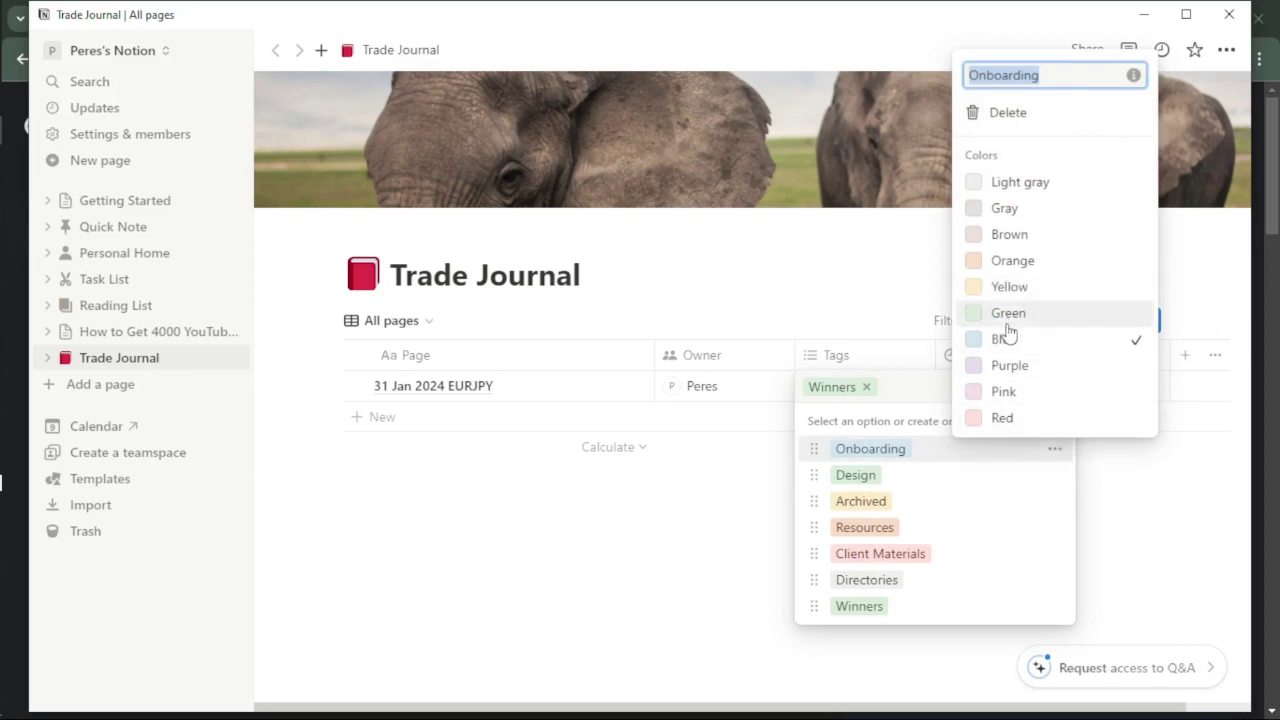
left_click(702, 534)
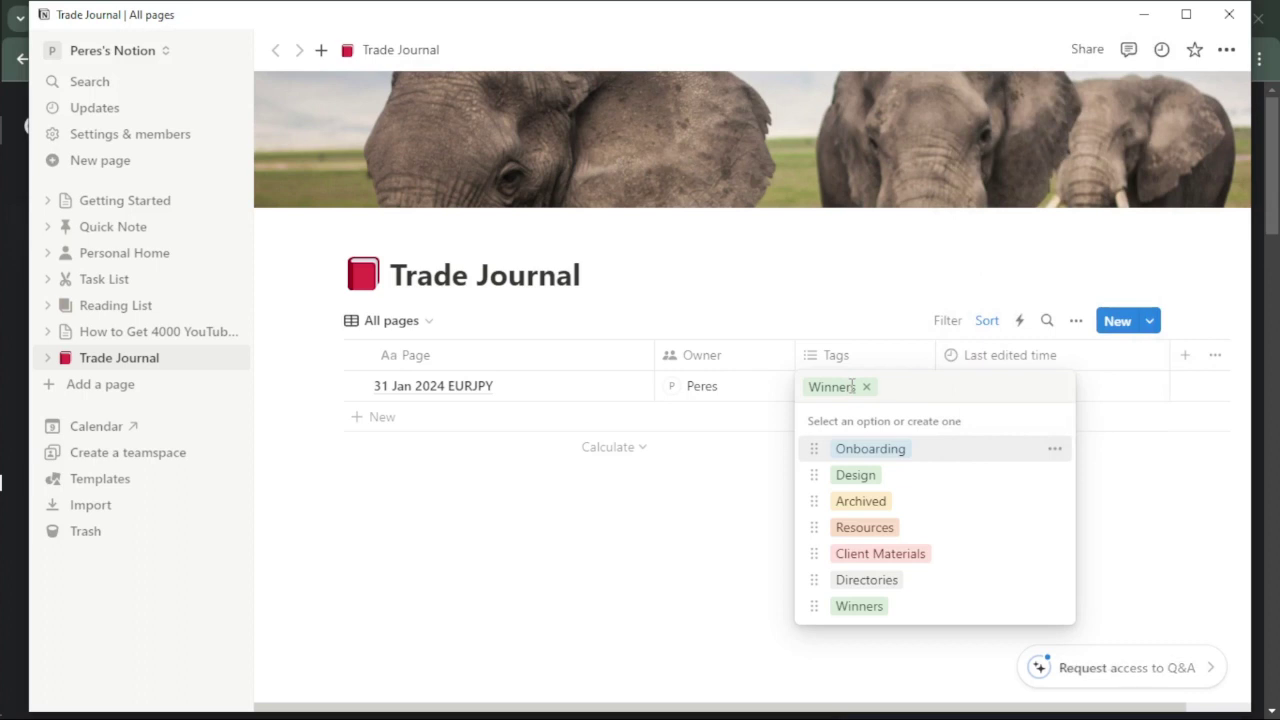
left_click(657, 515)
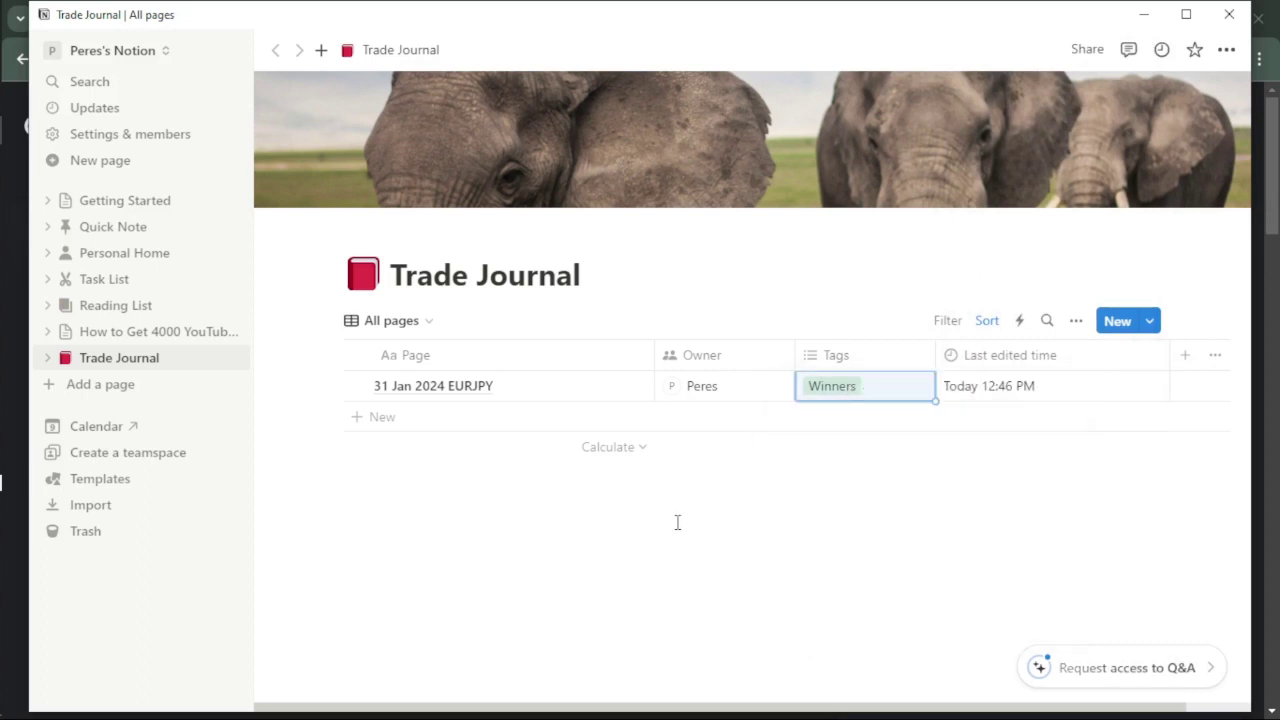
left_click(757, 534)
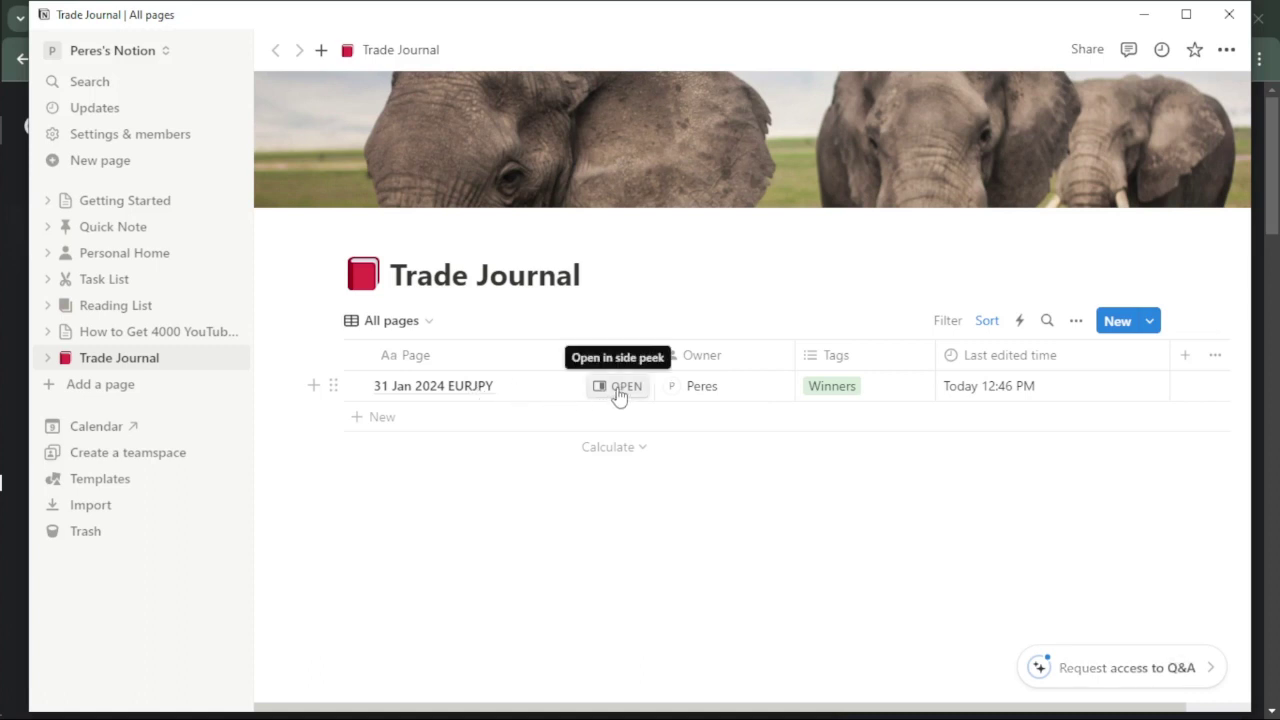
Open the 31 Jan 2024 EURJPY entry as an empty page and expand it to full page.
double_click(454, 392)
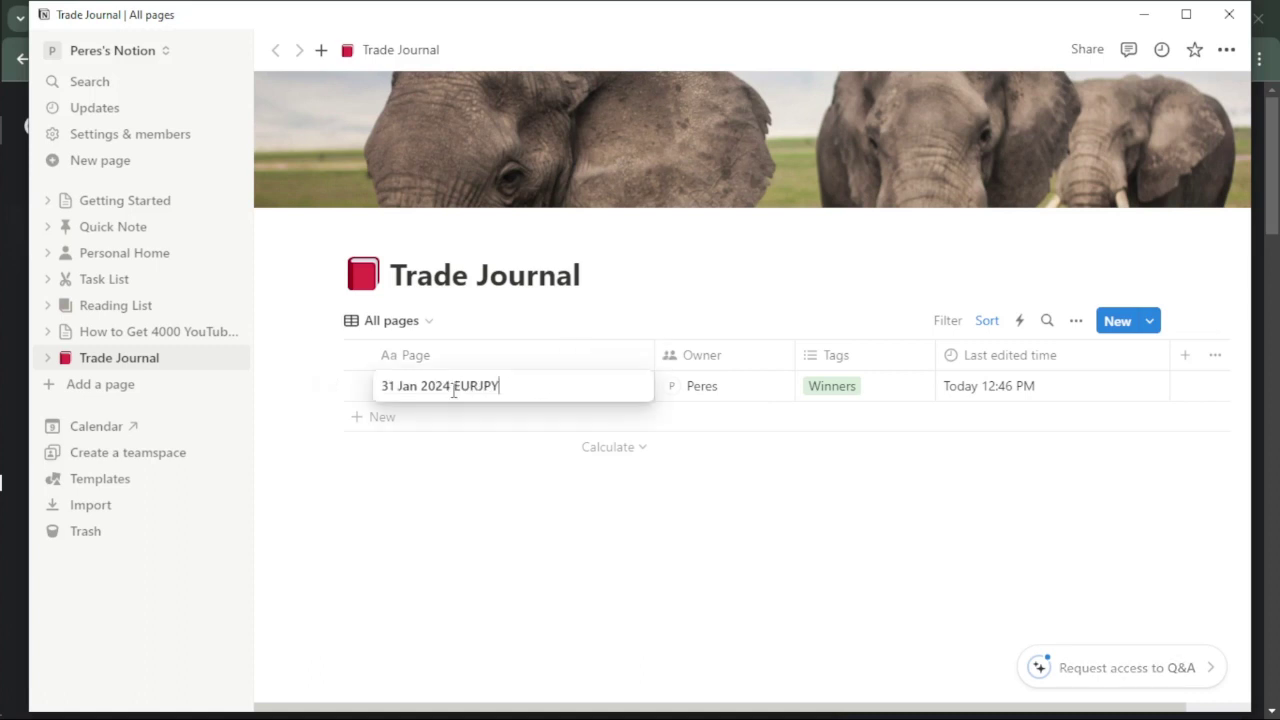
key("Escape")
left_click(608, 390)
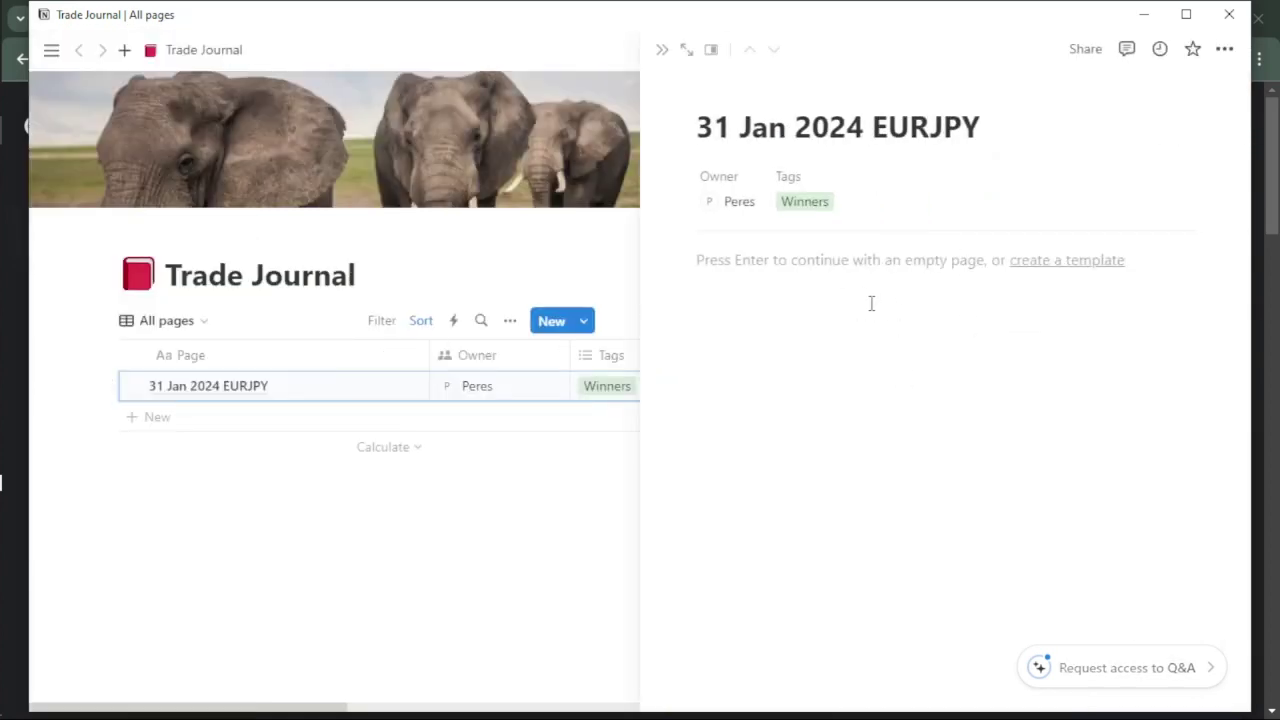
key("Return")
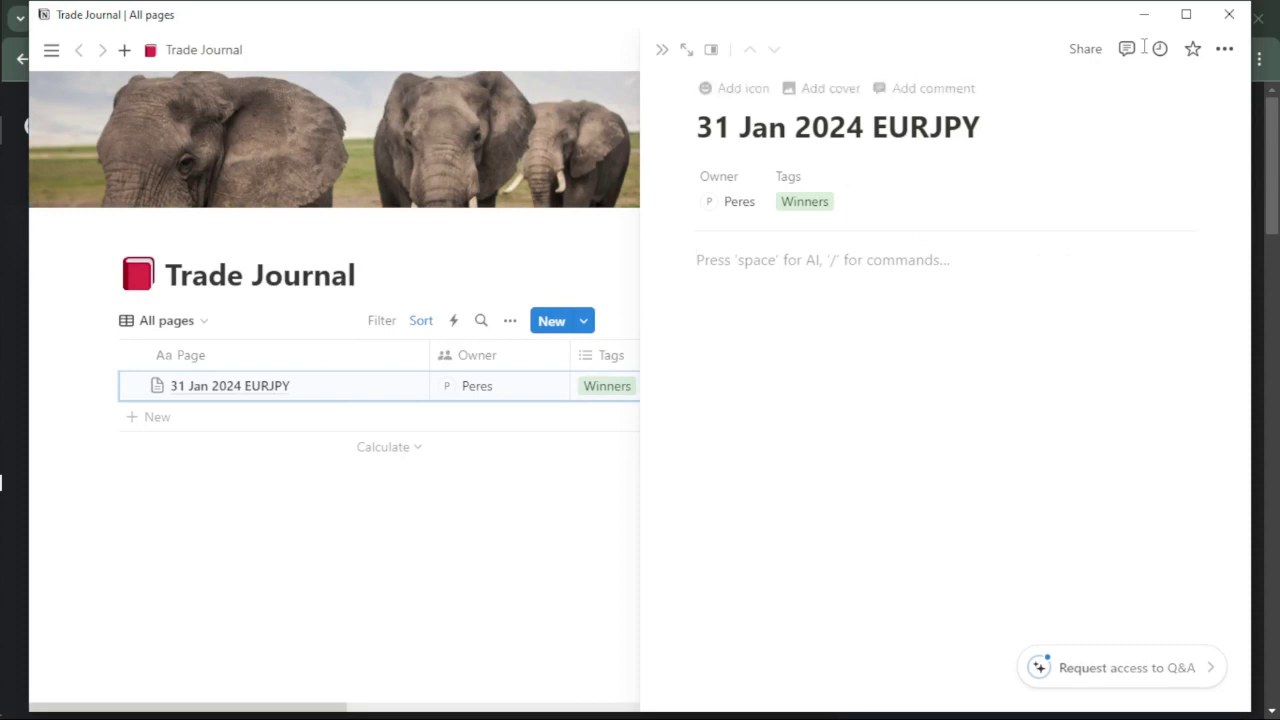
left_click(686, 50)
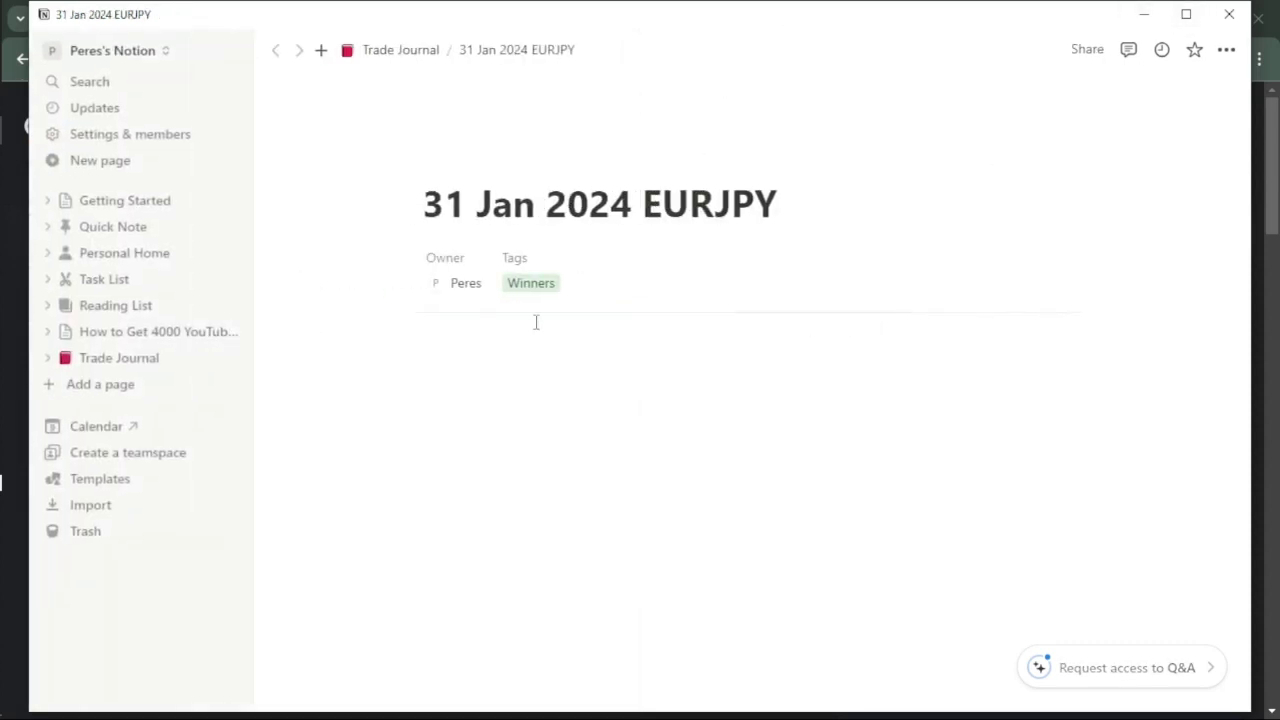
left_click(470, 347)
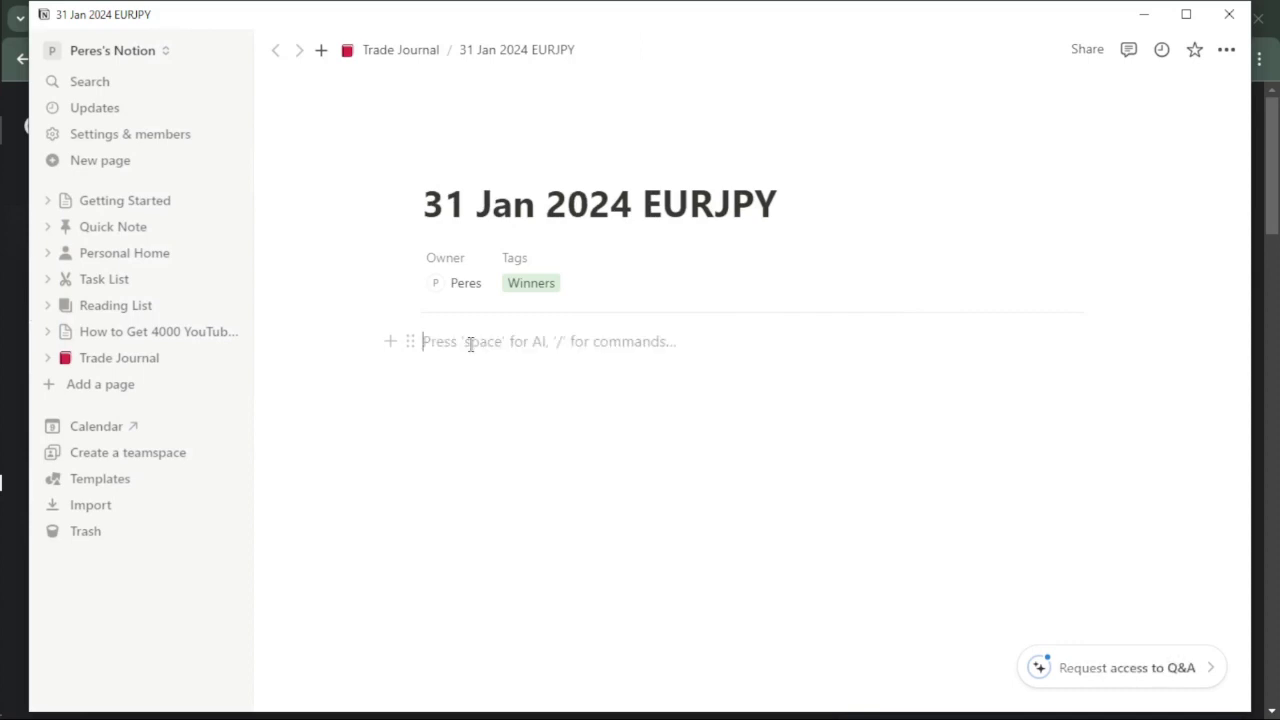
mouse_move(5, 233)
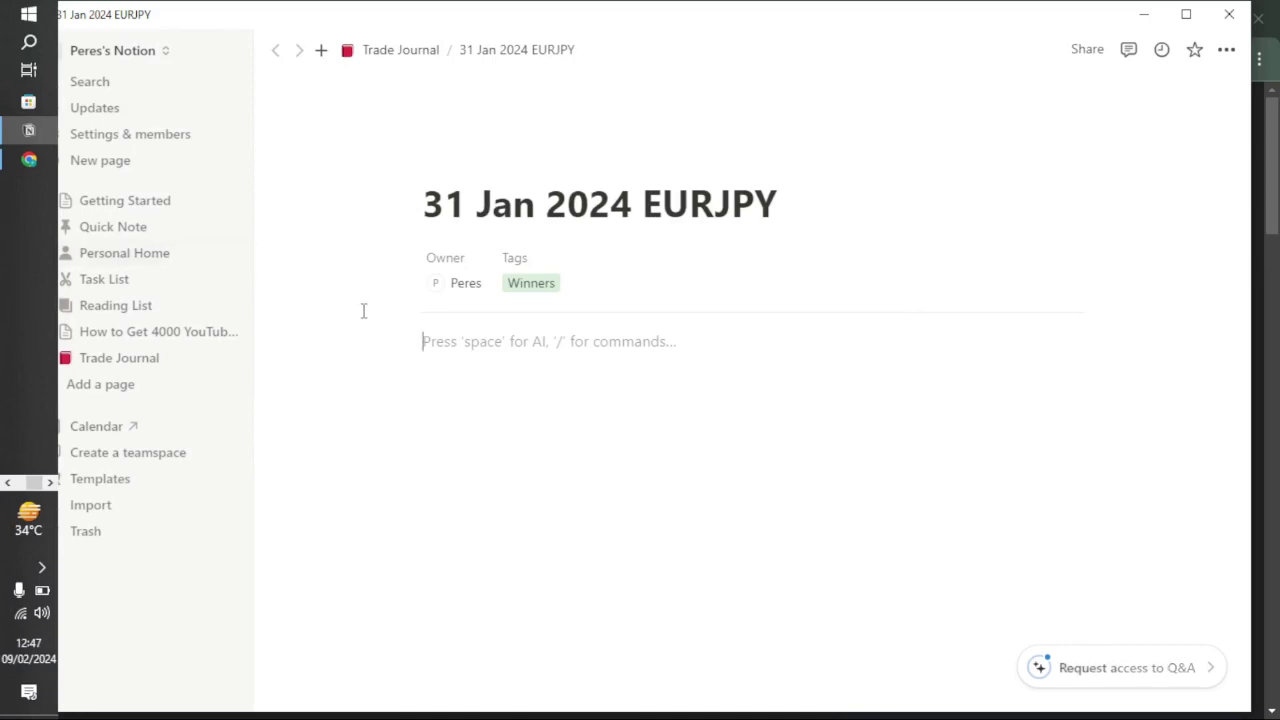
left_click(385, 343)
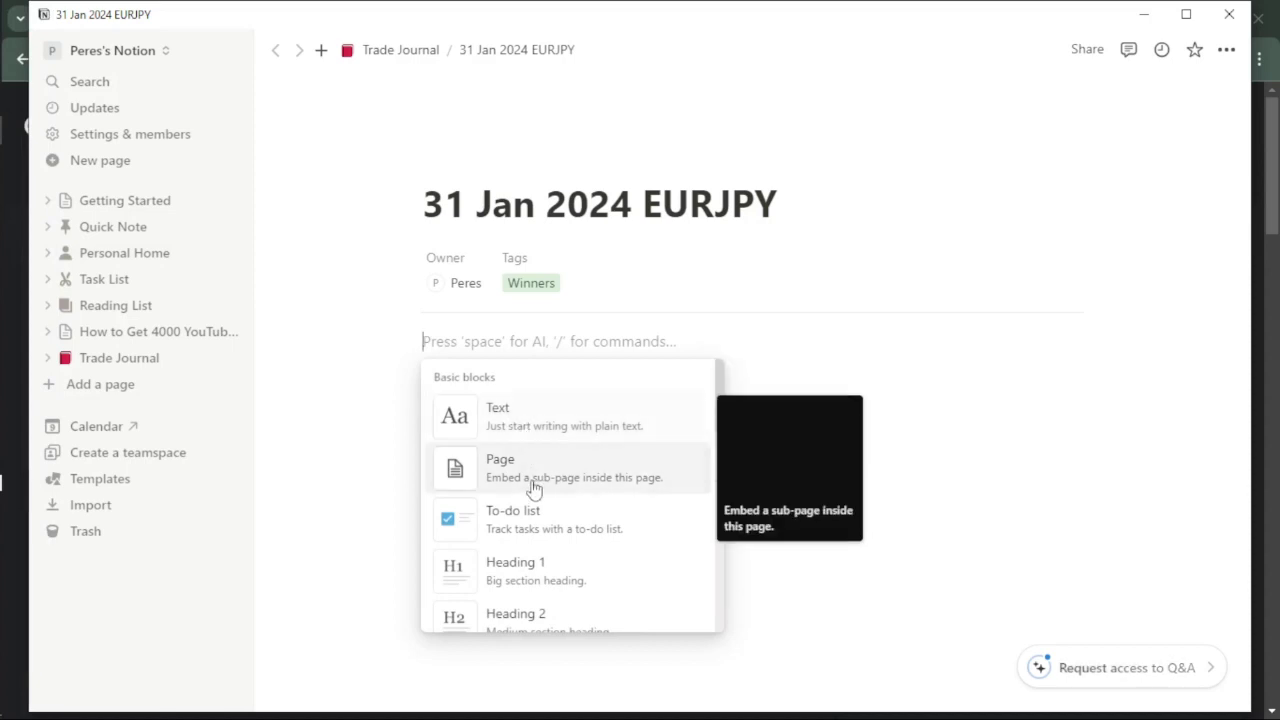
scroll(540, 495, "down", 3)
scroll(558, 510, "down", 5)
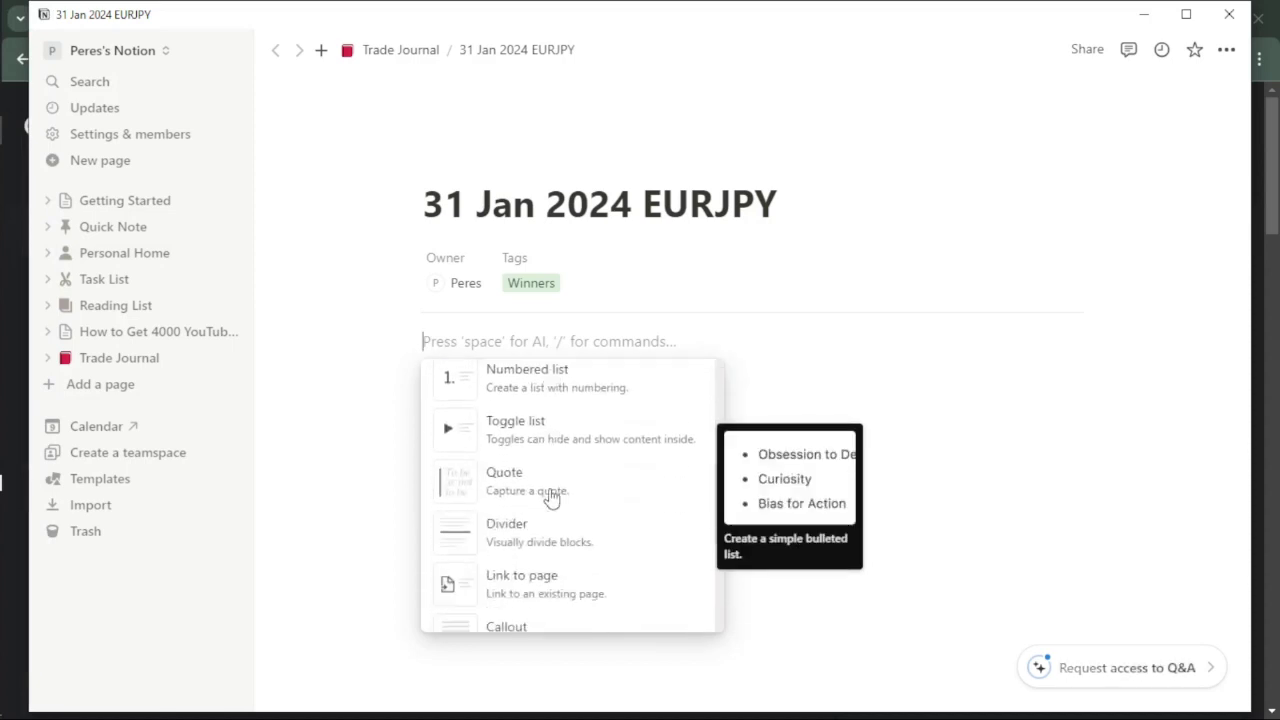
scroll(556, 505, "up", 8)
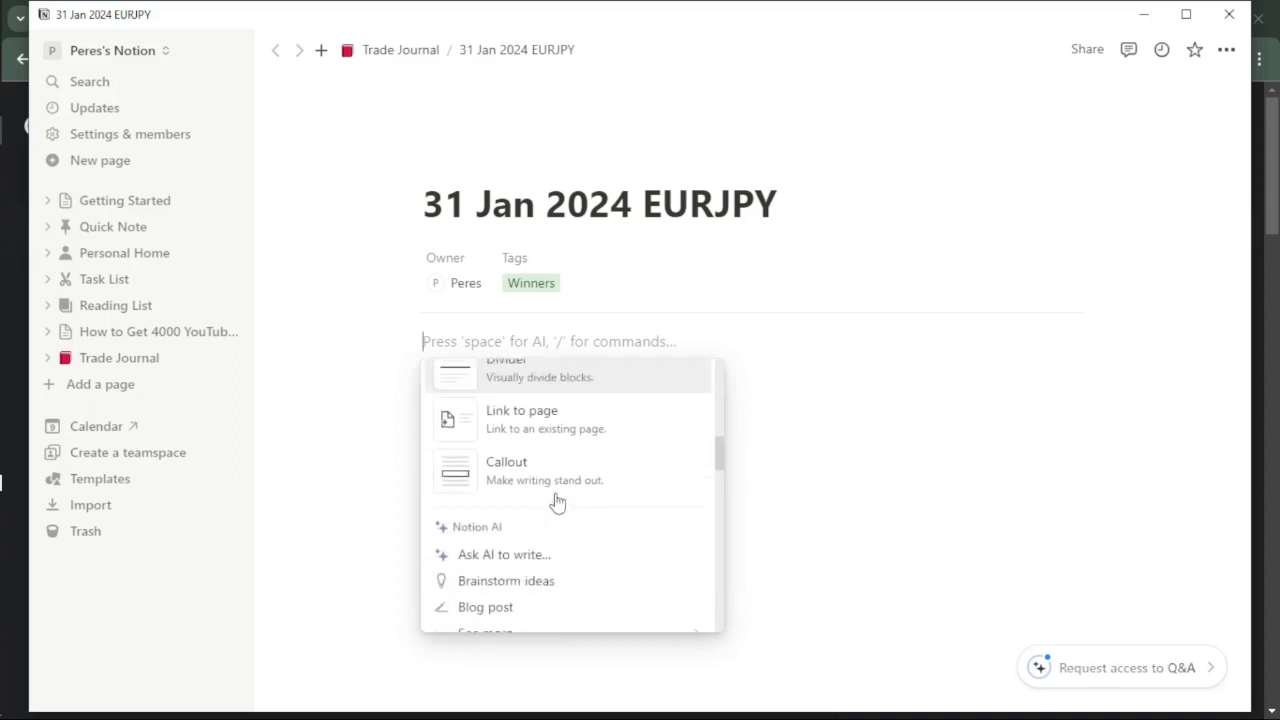
left_click(548, 410)
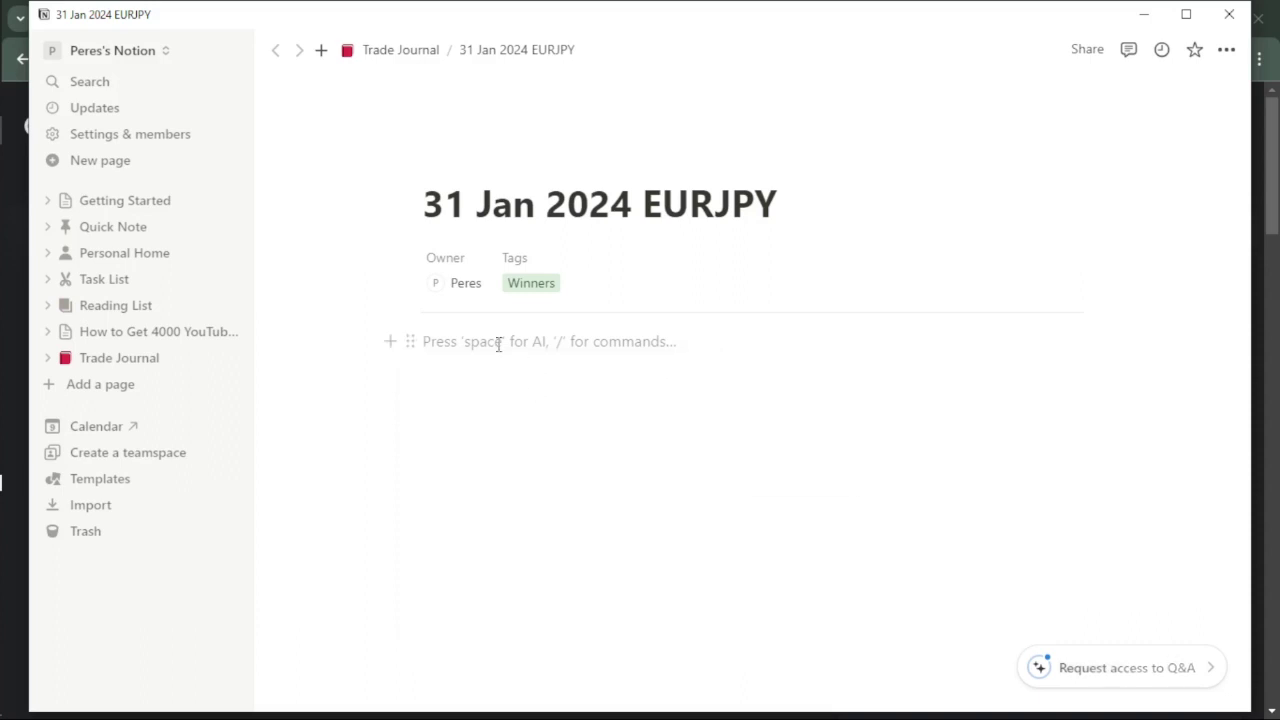
Write 'PNL: +$370' as the first line of the trade page.
type("Pro")
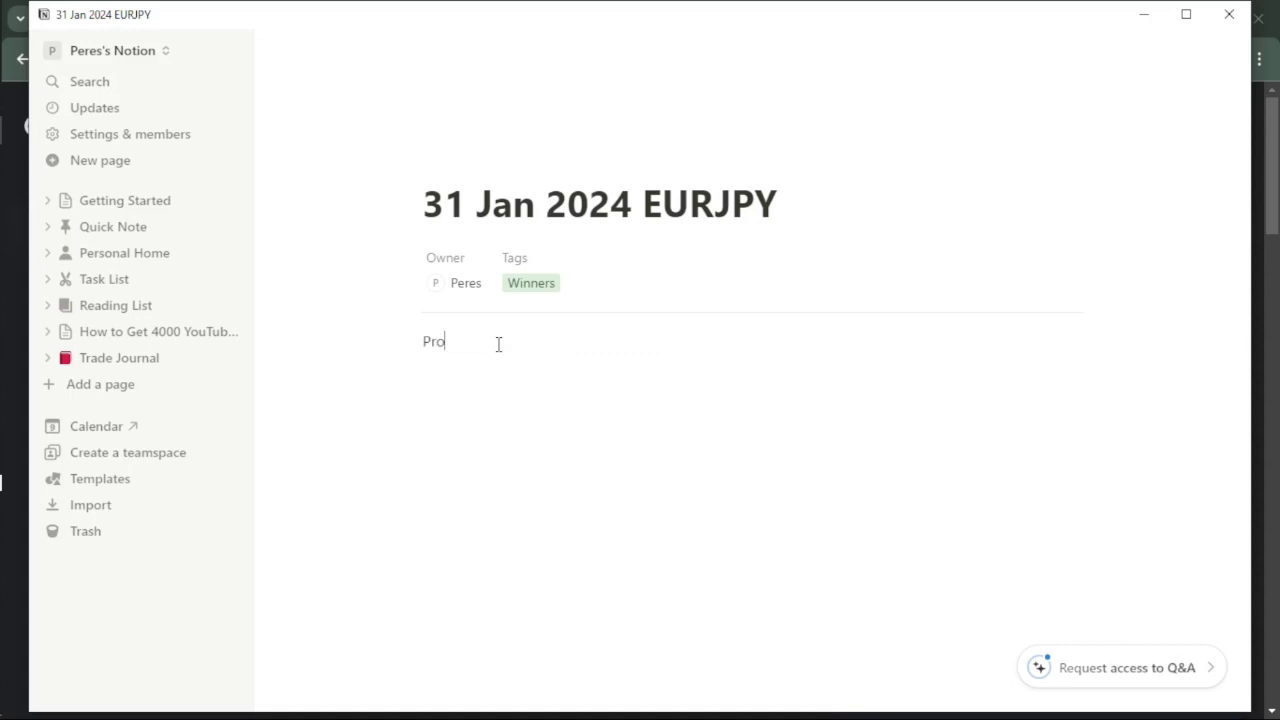
type("f")
key("BackSpace")
key("BackSpace")
key("BackSpace")
key("BackSpace")
key("BackSpace")
key("BackSpace")
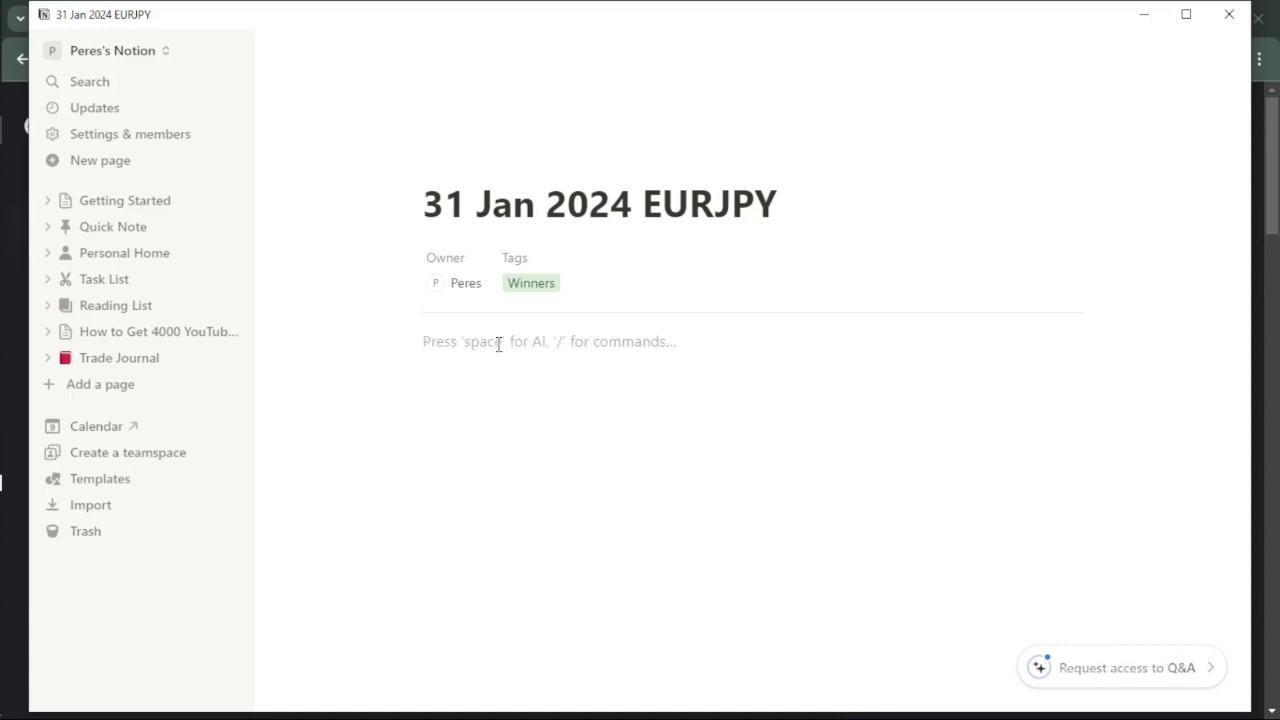
type("PNL:")
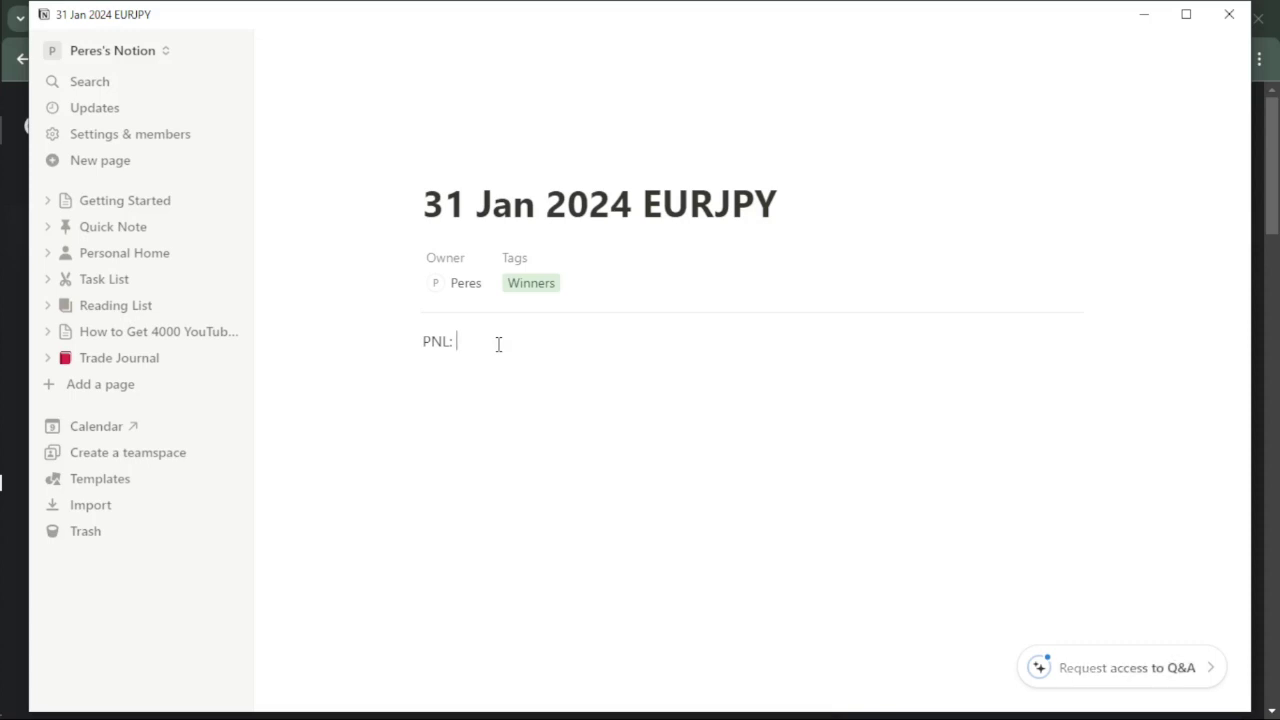
type("+$370")
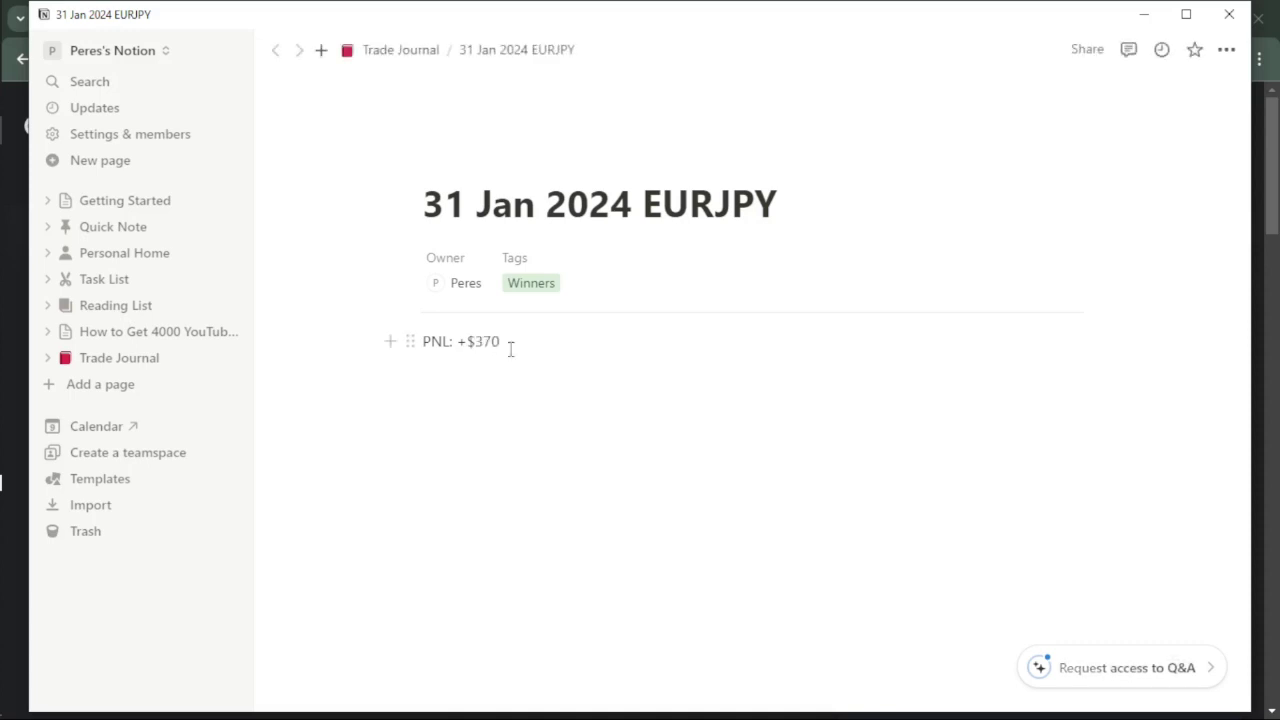
left_click_drag(492, 340, 418, 341)
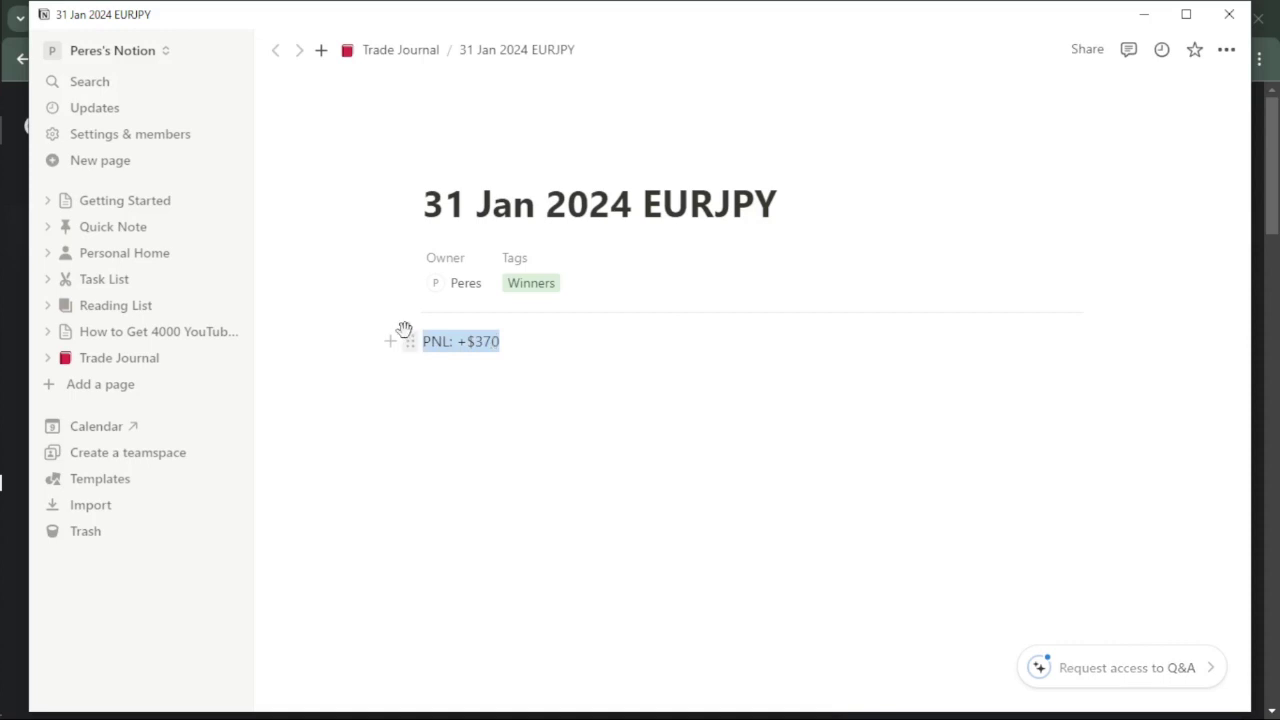
left_click(522, 341)
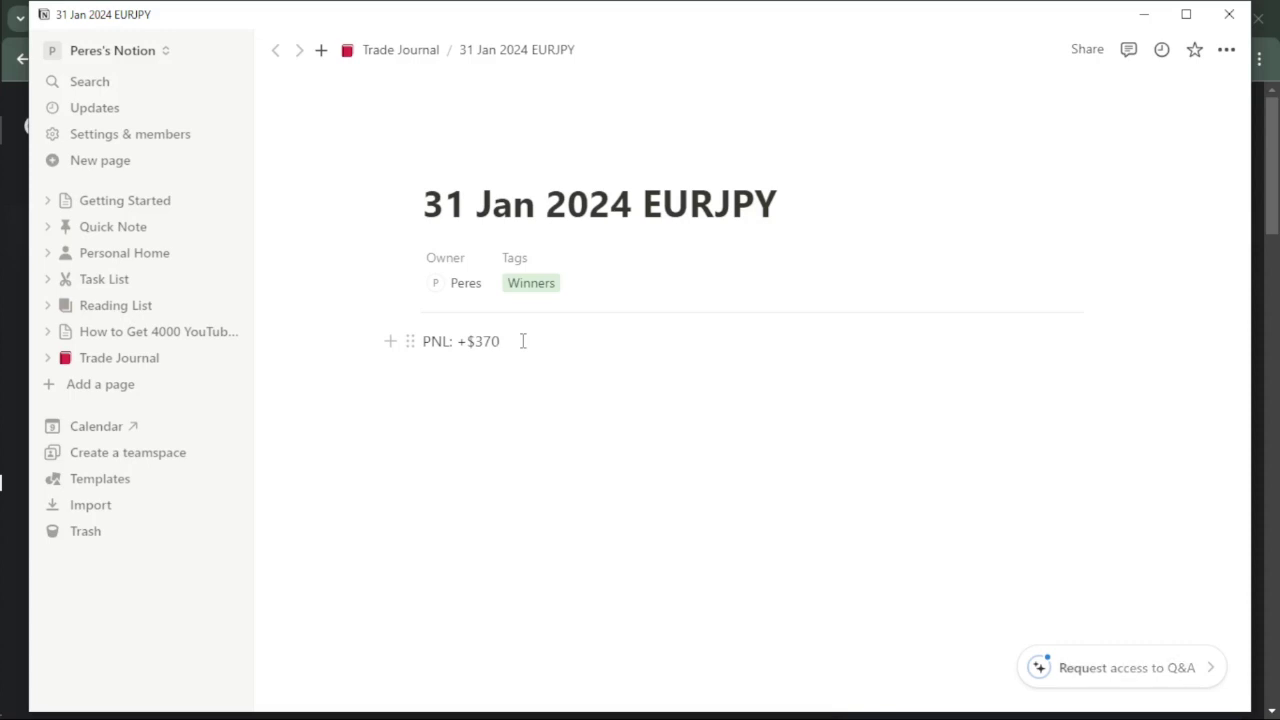
Add an empty block below the PNL line and bring up the TradingView EURJPY chart.
key("Return")
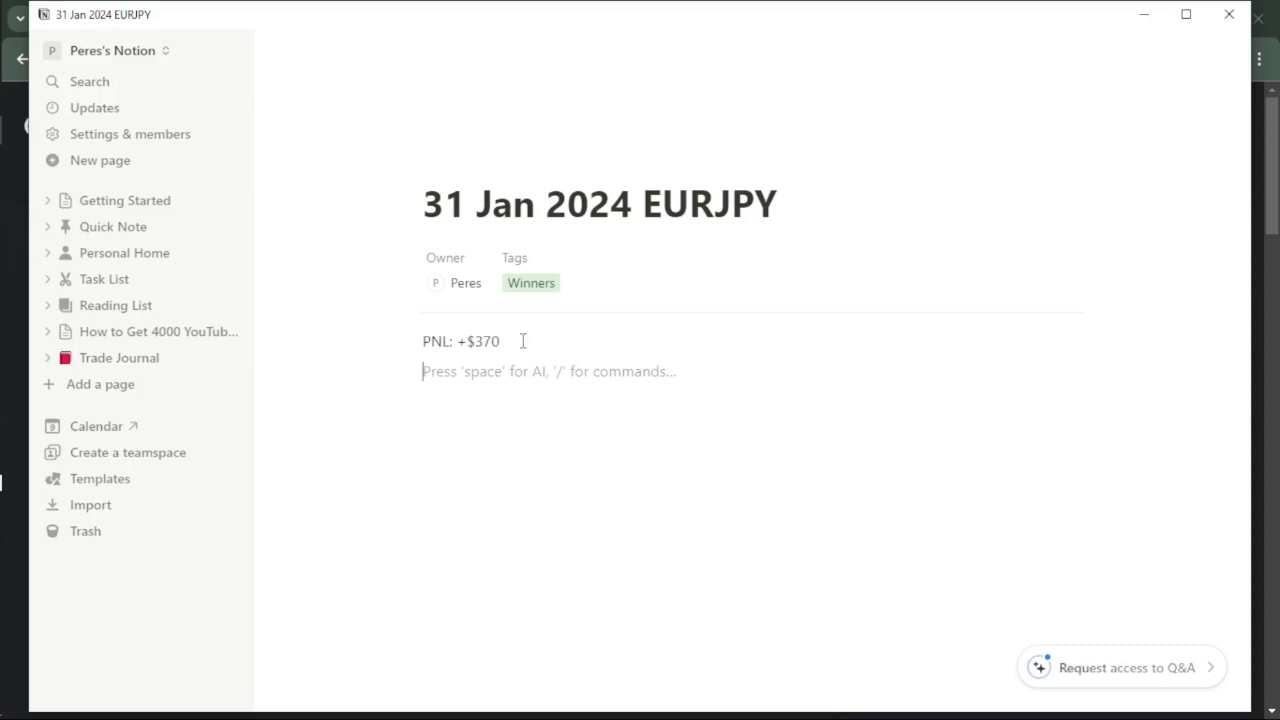
mouse_move(4, 300)
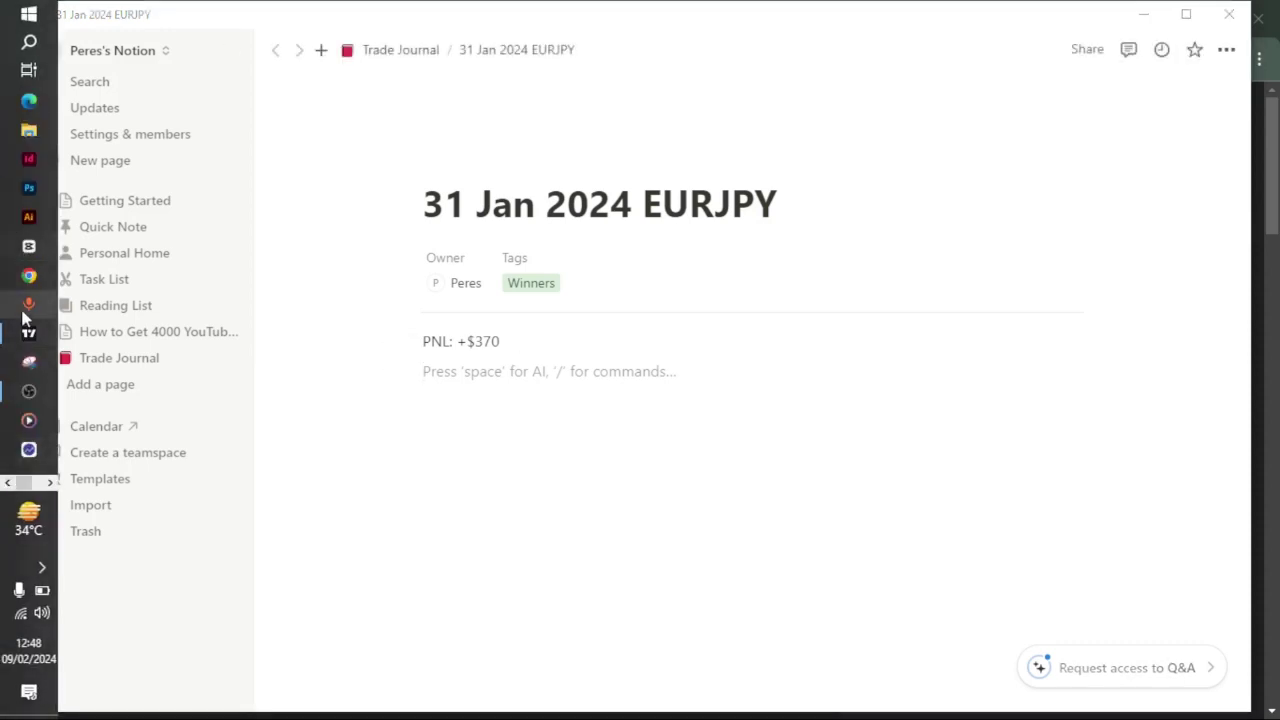
left_click(29, 338)
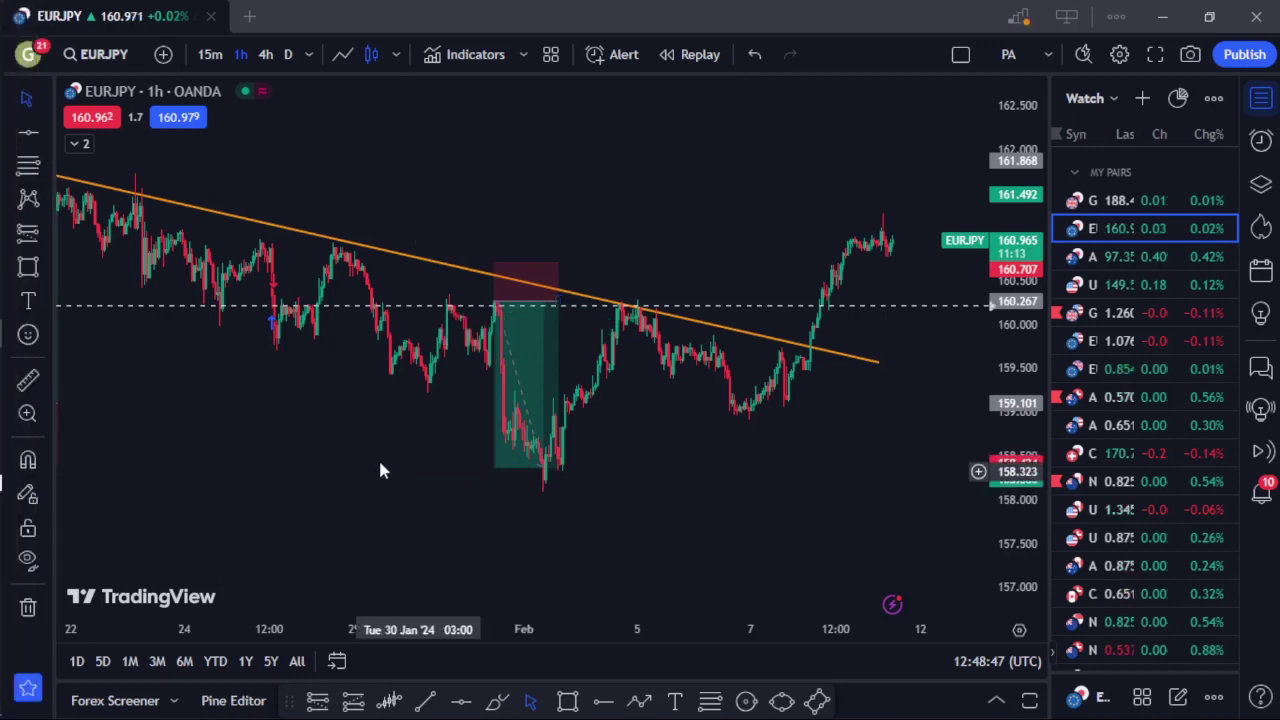
scroll(378, 457, "down", 3)
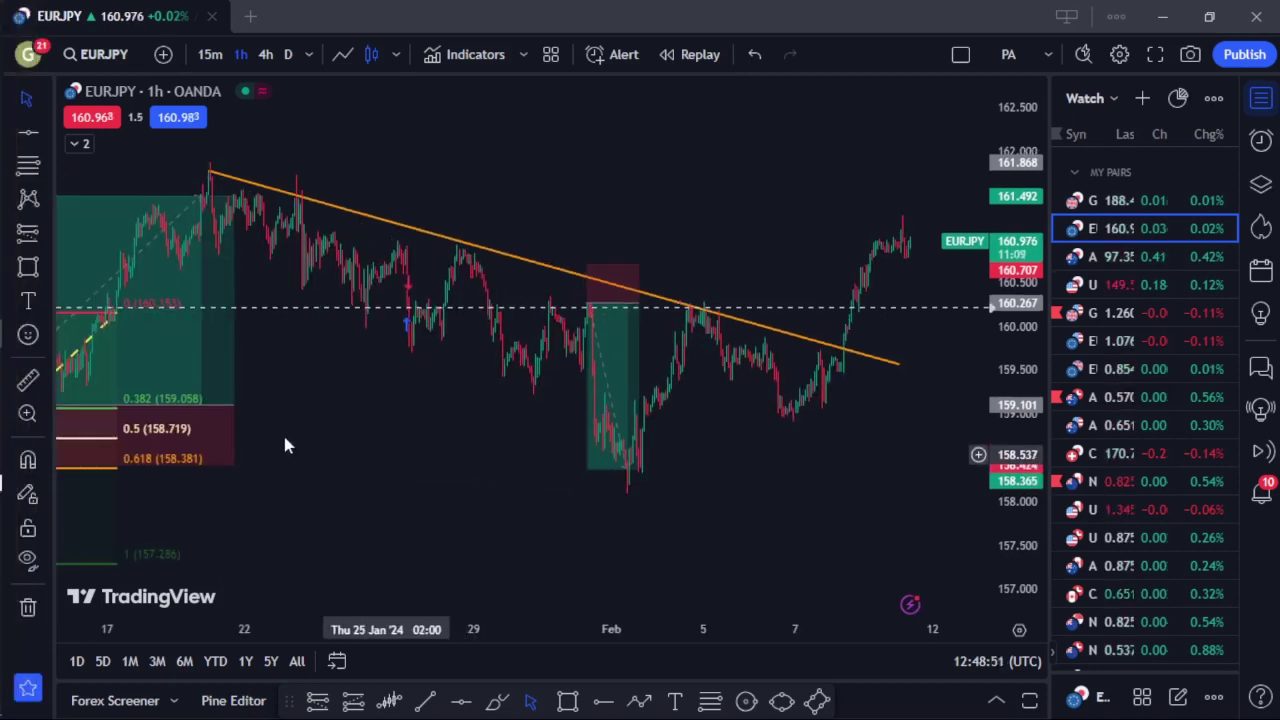
left_click_drag(286, 443, 127, 414)
scroll(230, 350, "left", 5)
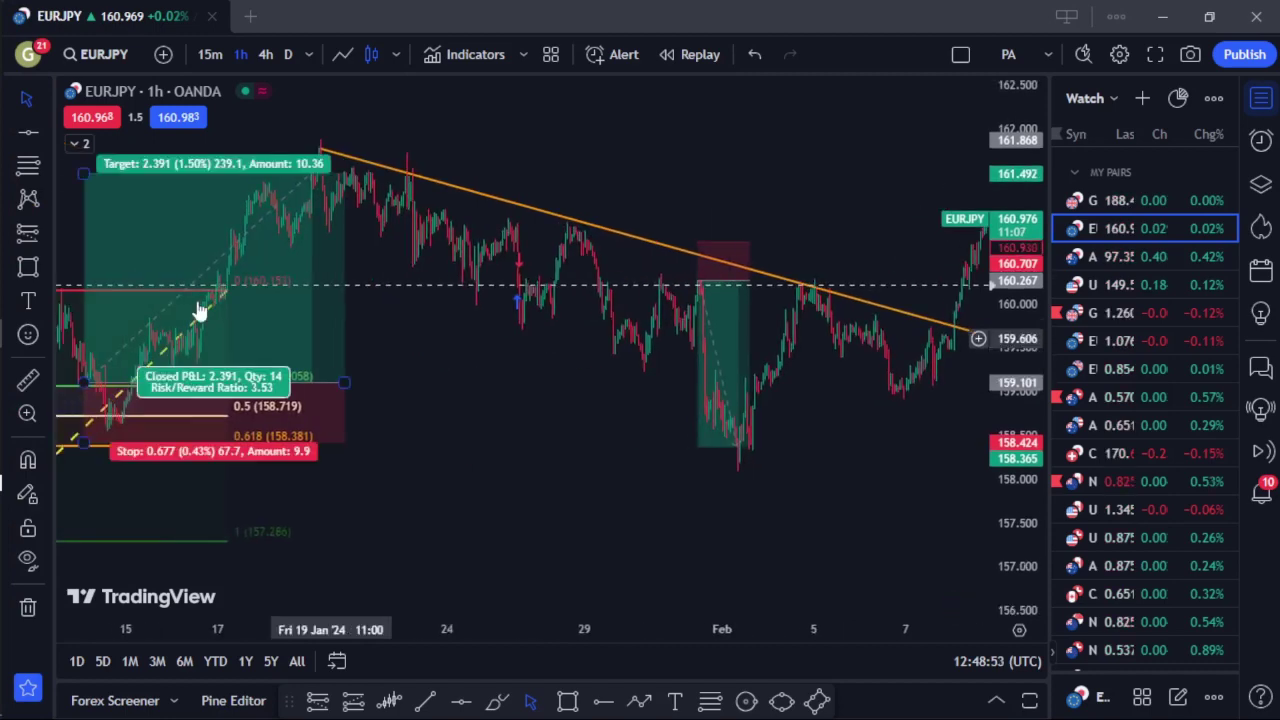
left_click_drag(423, 382, 309, 391)
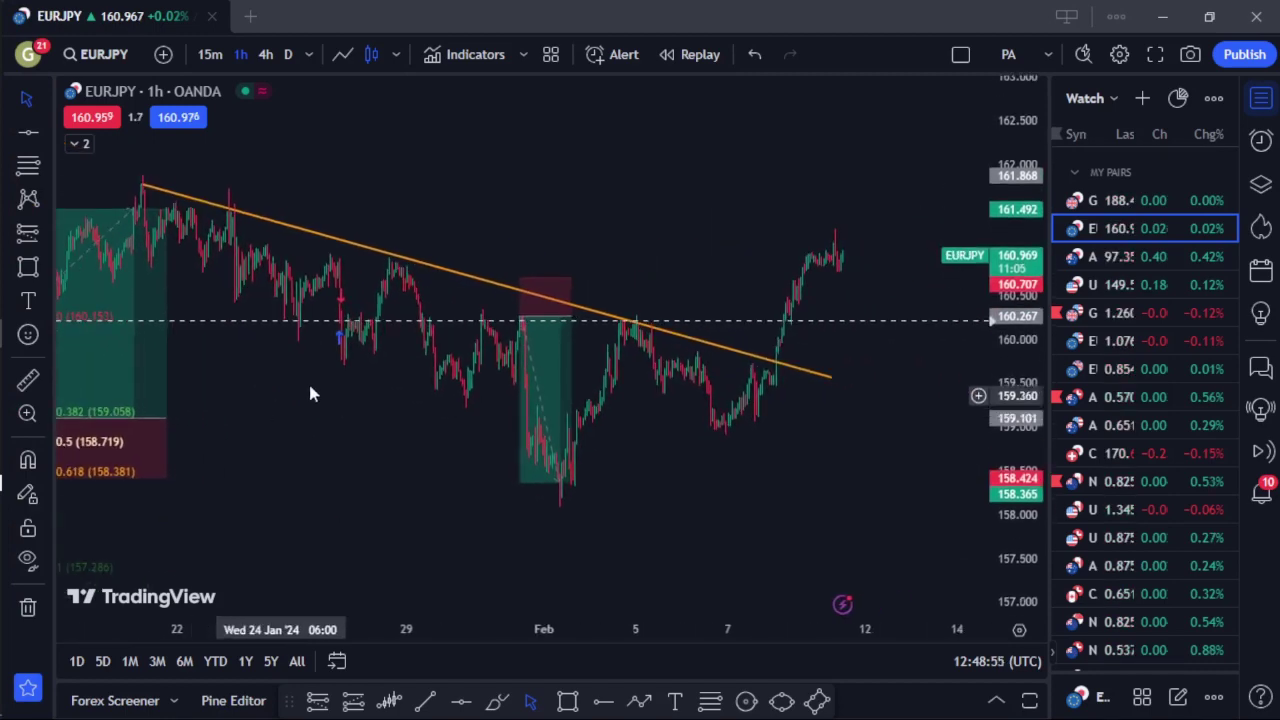
left_click_drag(375, 447, 529, 477)
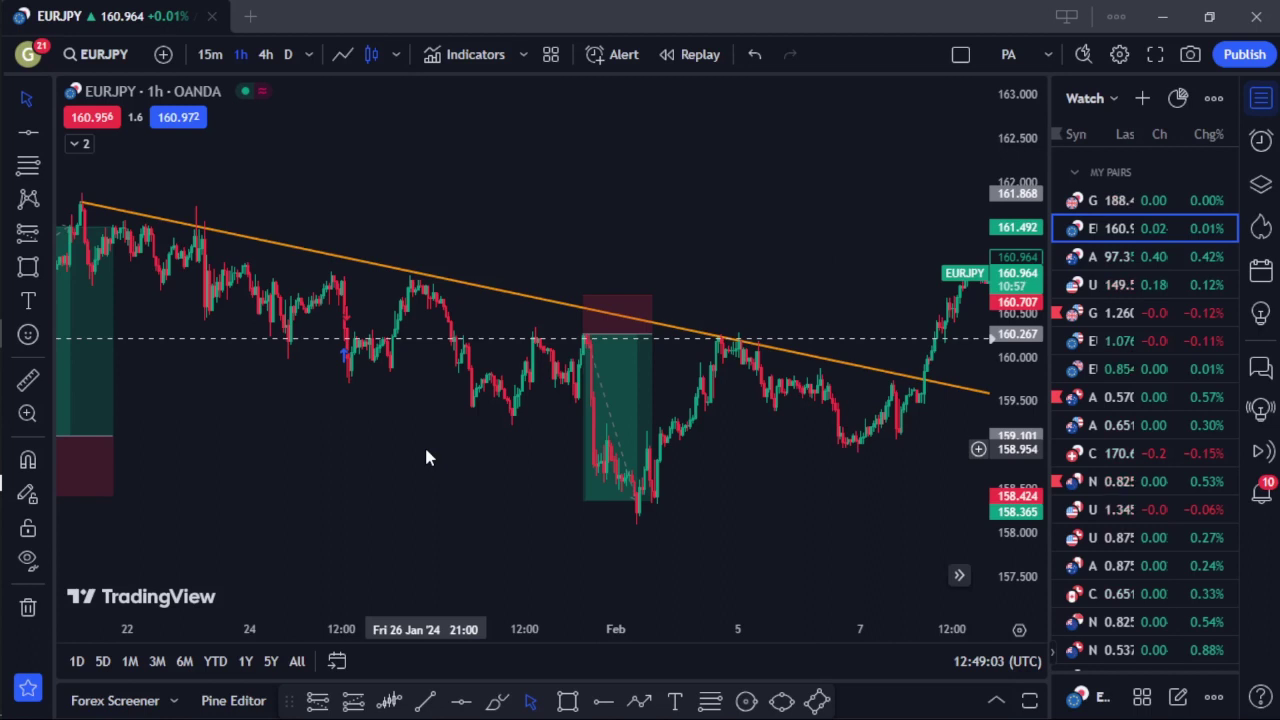
left_click(425, 700)
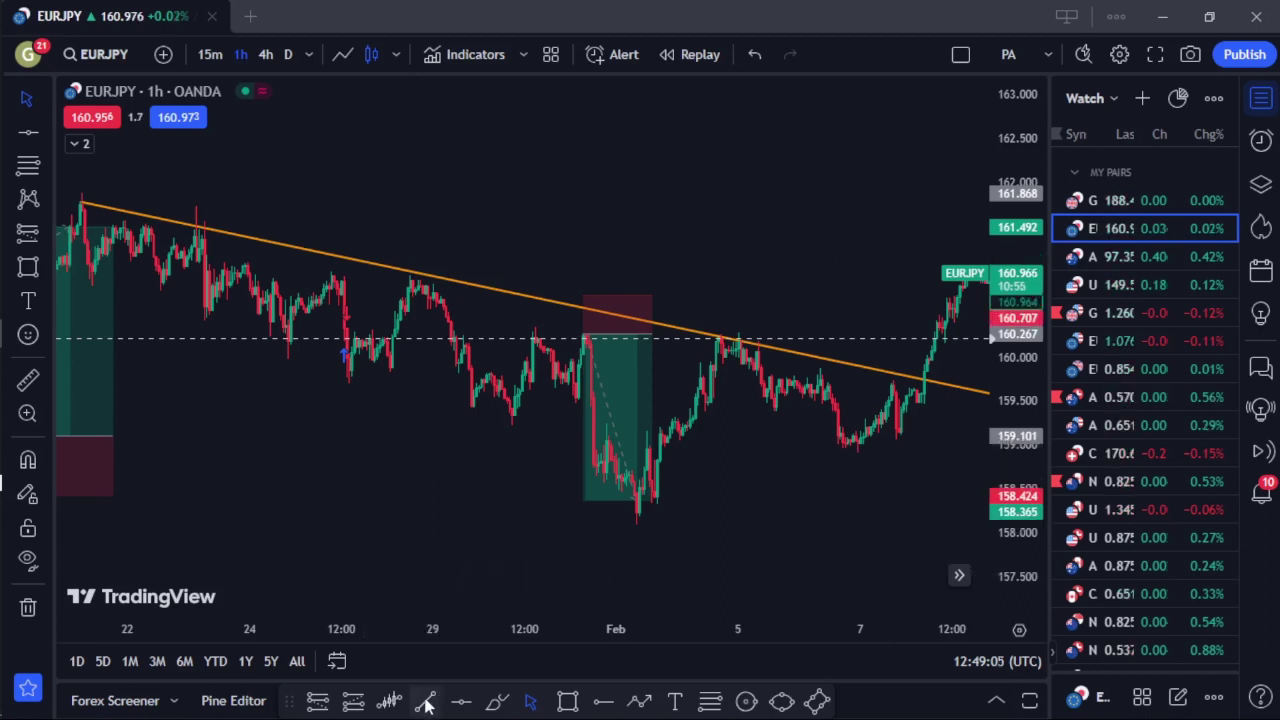
left_click(78, 202)
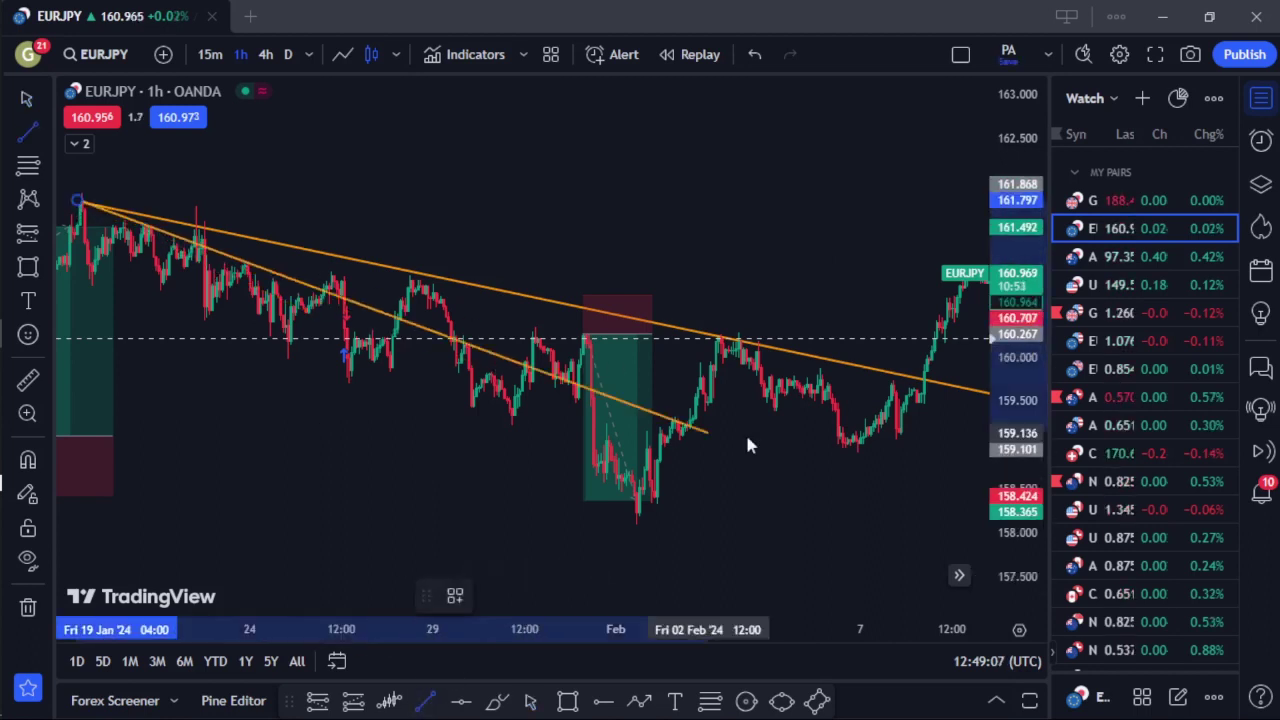
left_click(949, 487)
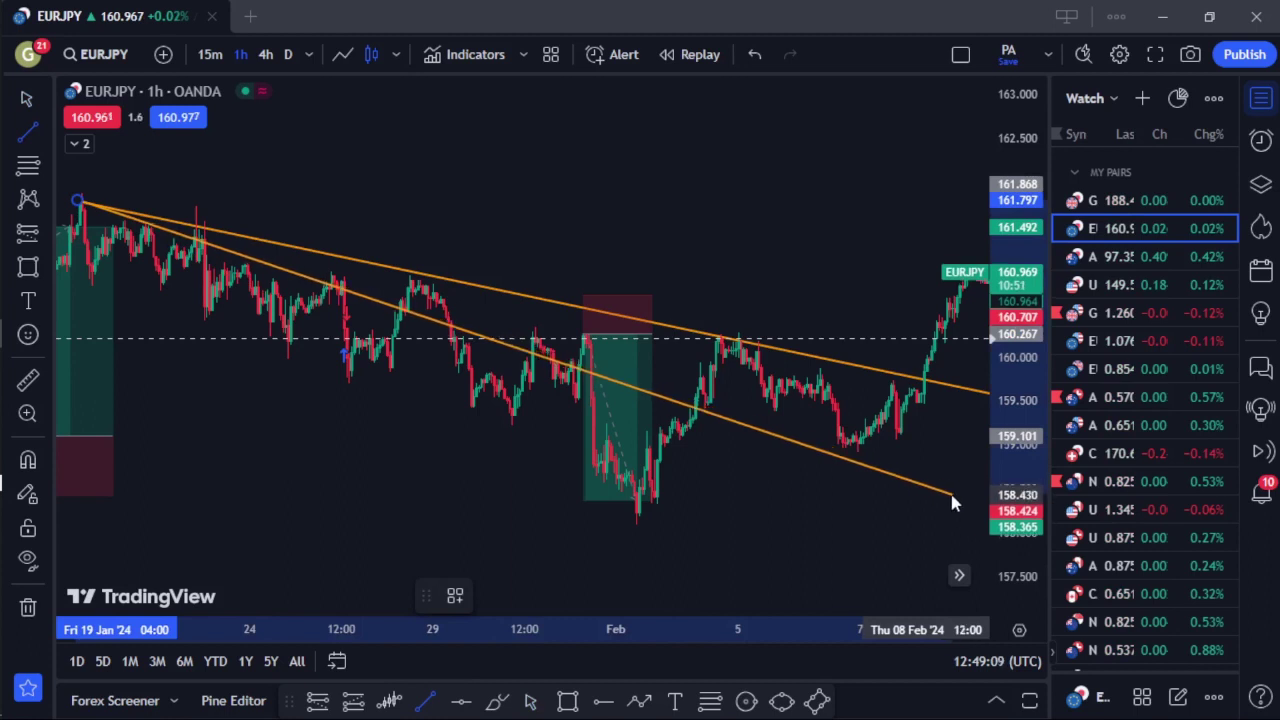
left_click(949, 488)
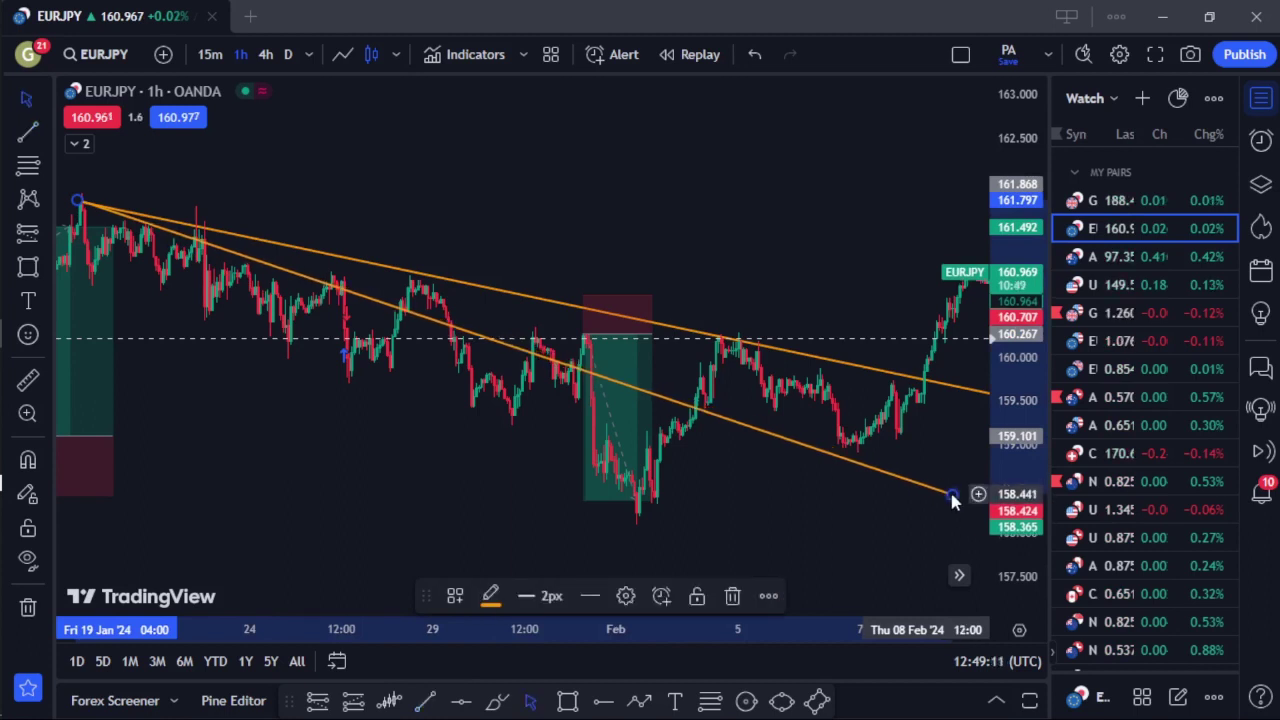
key("Delete")
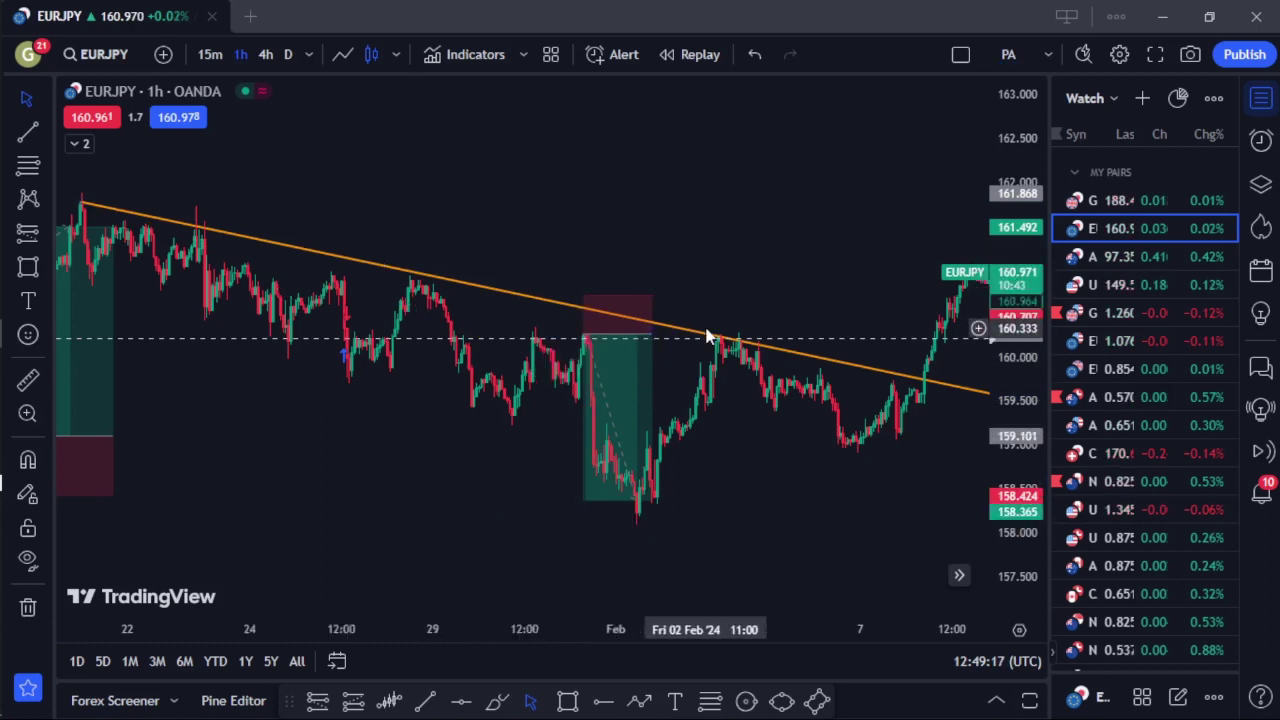
mouse_move(18, 352)
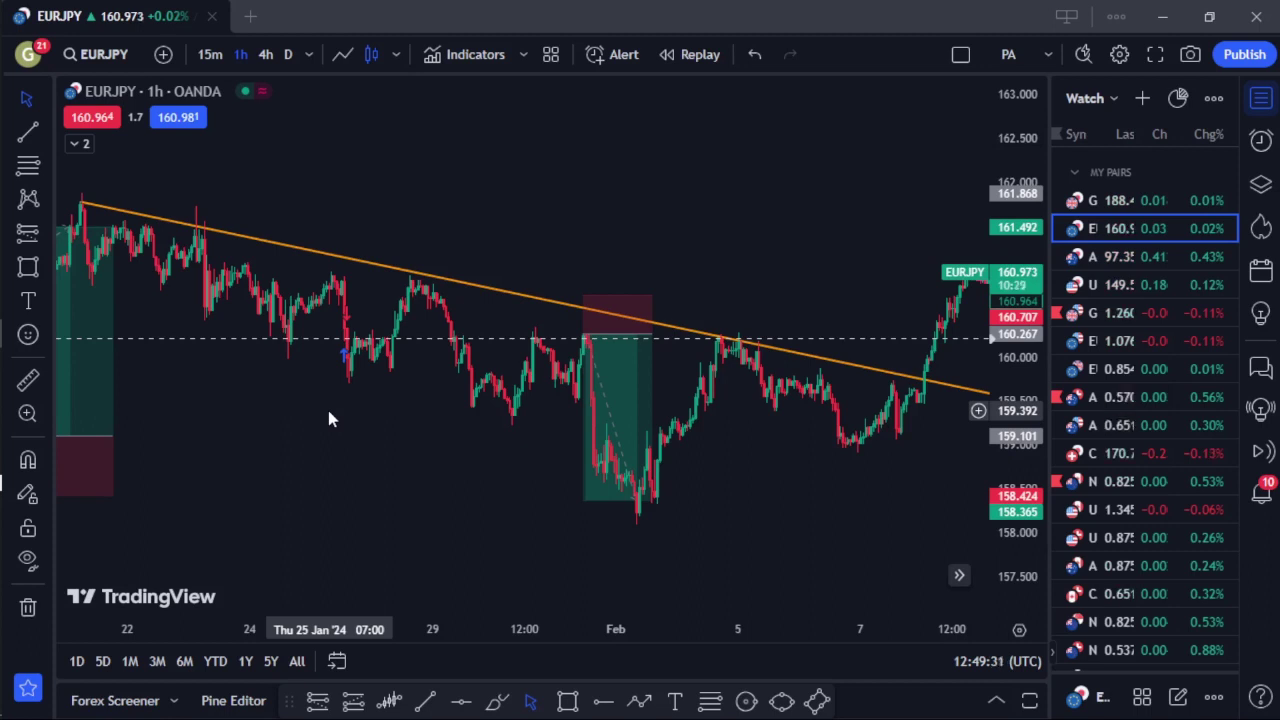
mouse_move(2, 426)
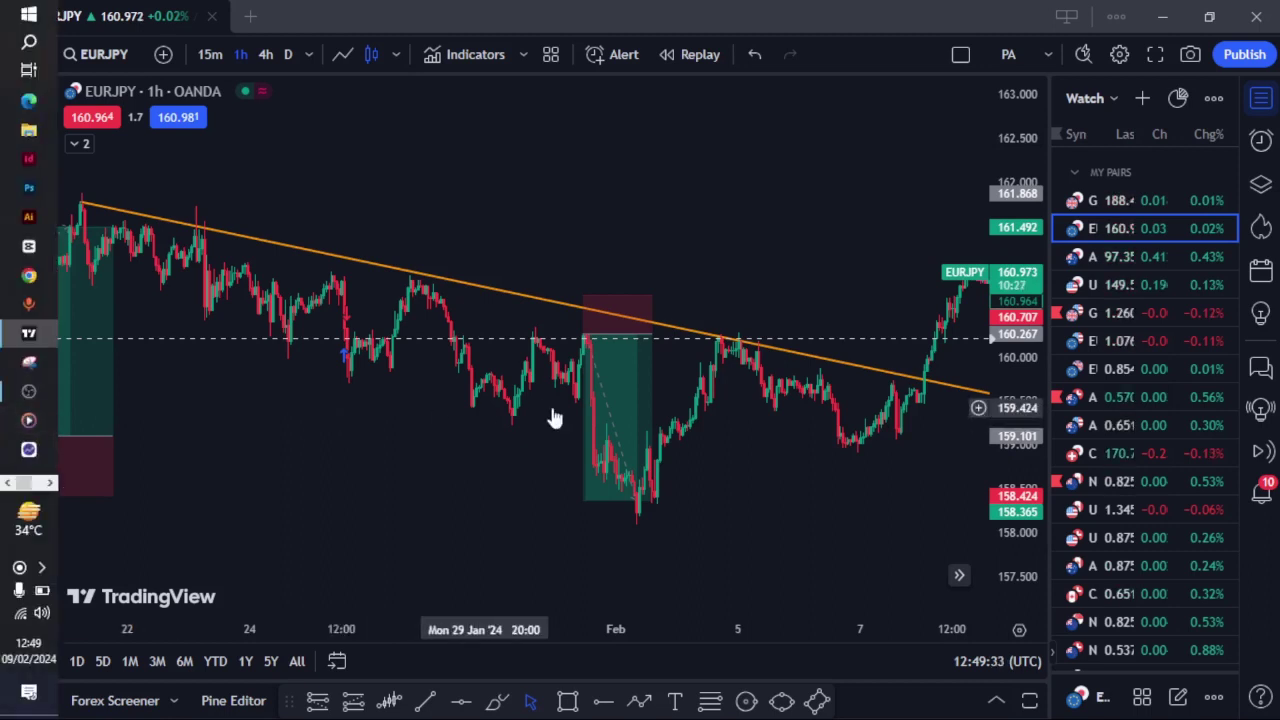
left_click(586, 340)
left_click_drag(586, 340, 586, 356)
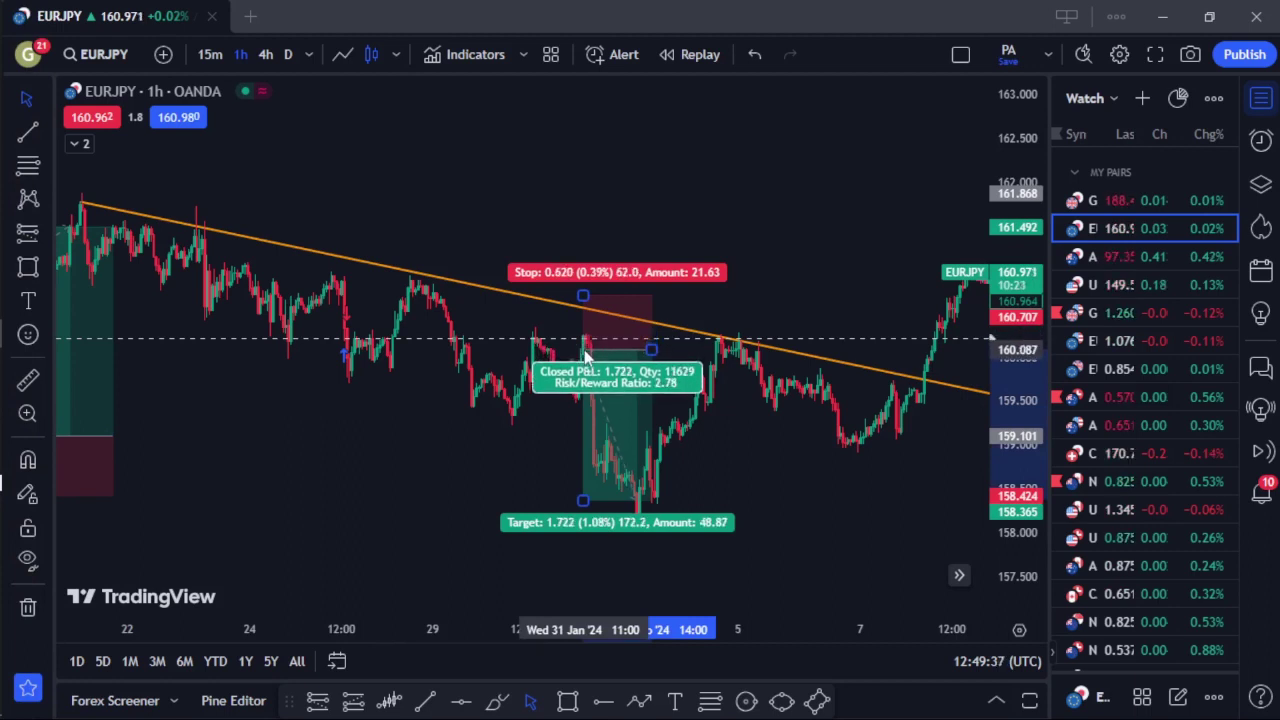
scroll(530, 478, "up", 2)
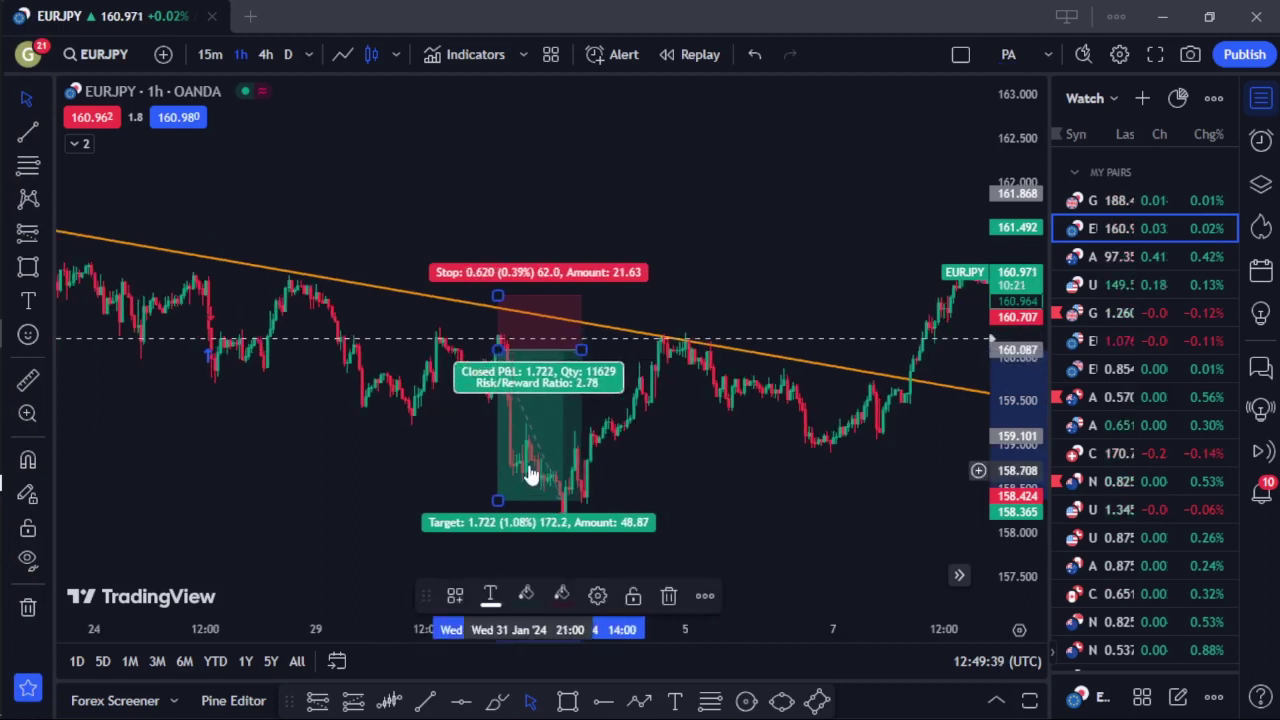
left_click(397, 464)
mouse_move(5, 388)
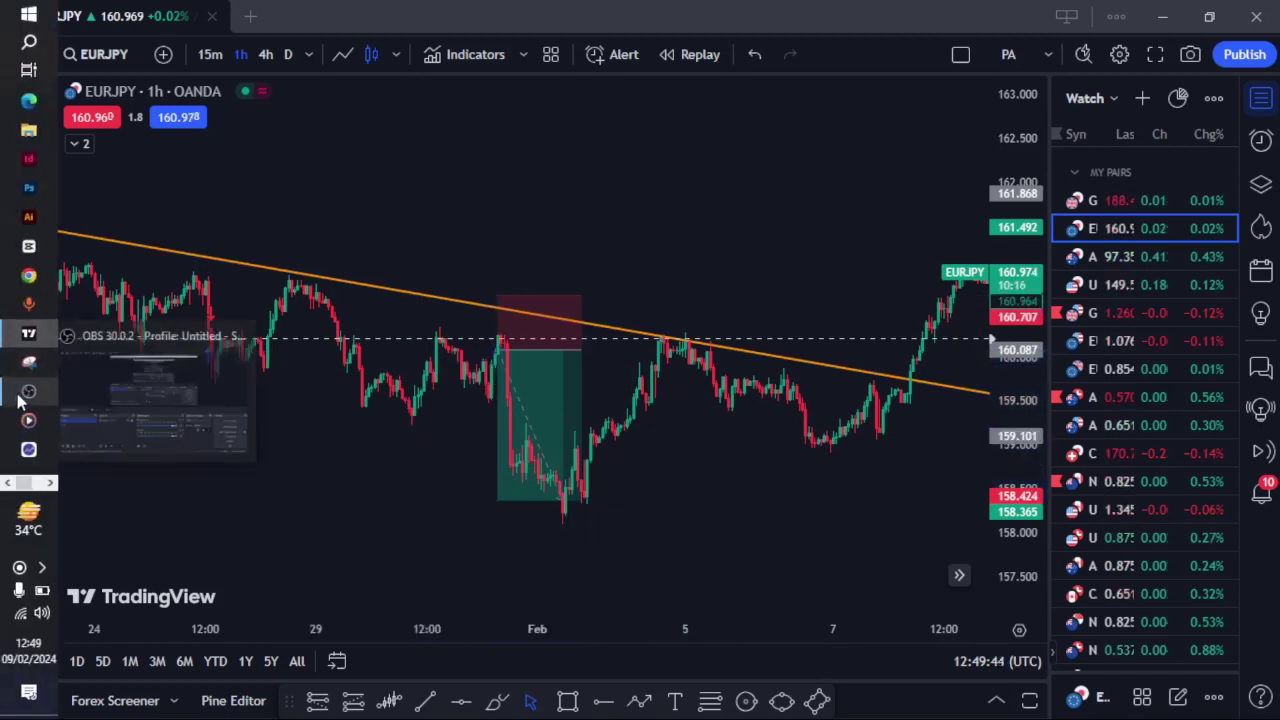
left_click(51, 485)
Back in Notion, type 'Why i took the Trade:' under the PNL line and select it.
left_click(29, 130)
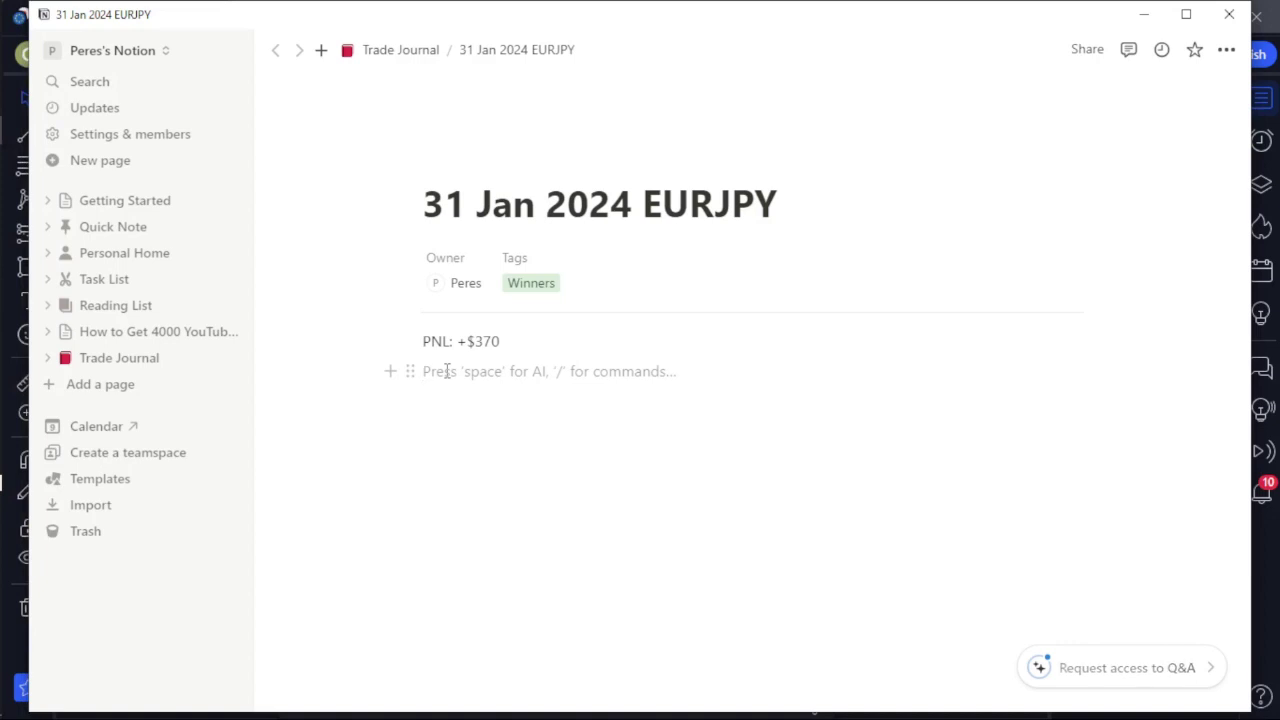
type("Why")
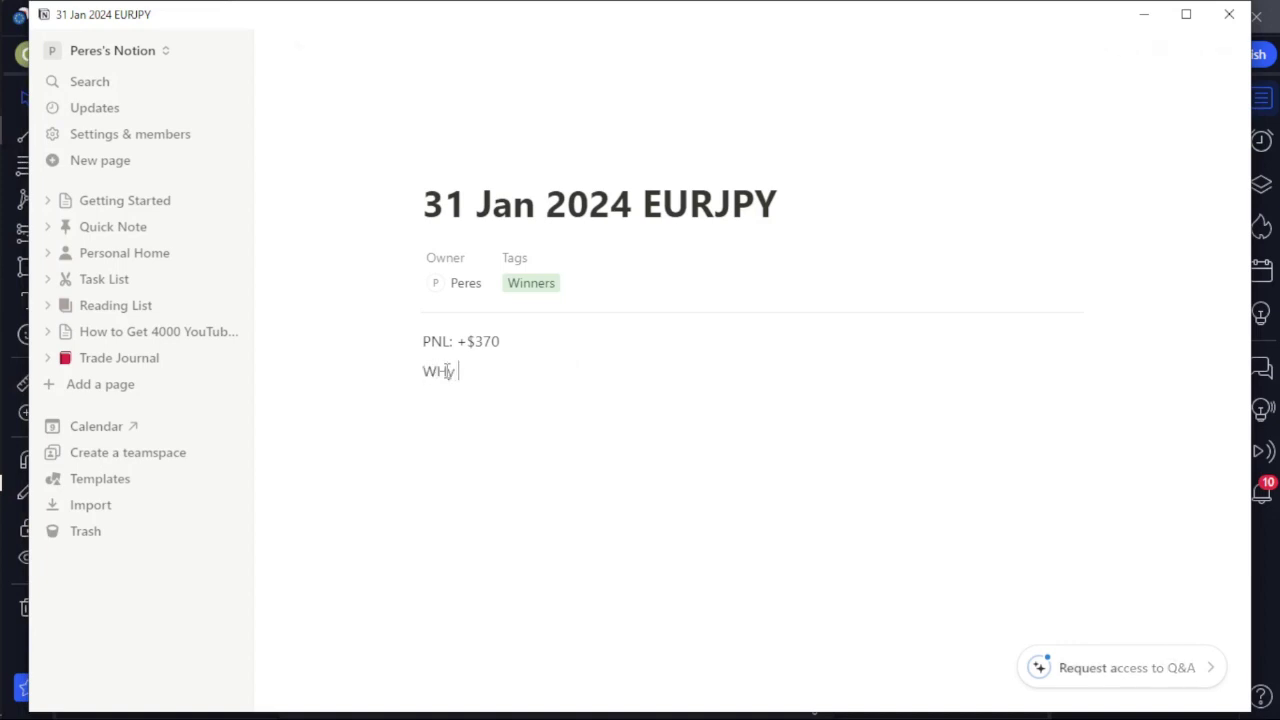
key("BackSpace")
type("hy")
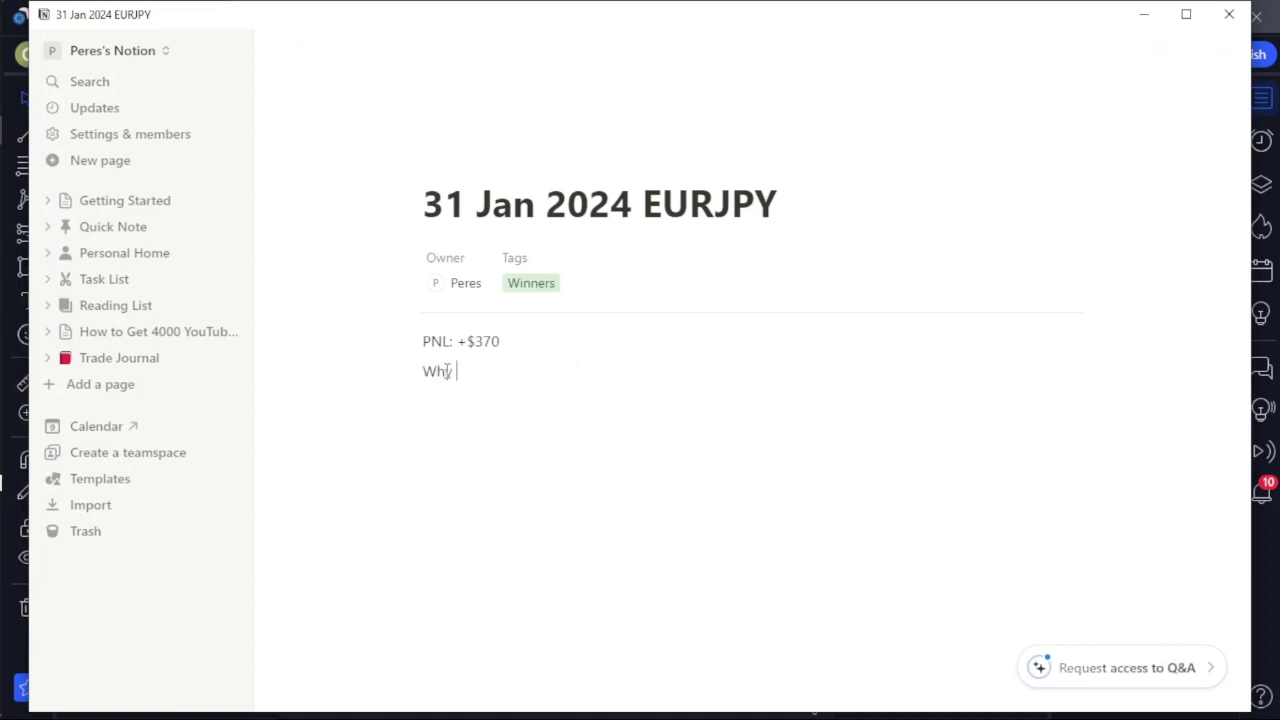
type(" i took the Trade:")
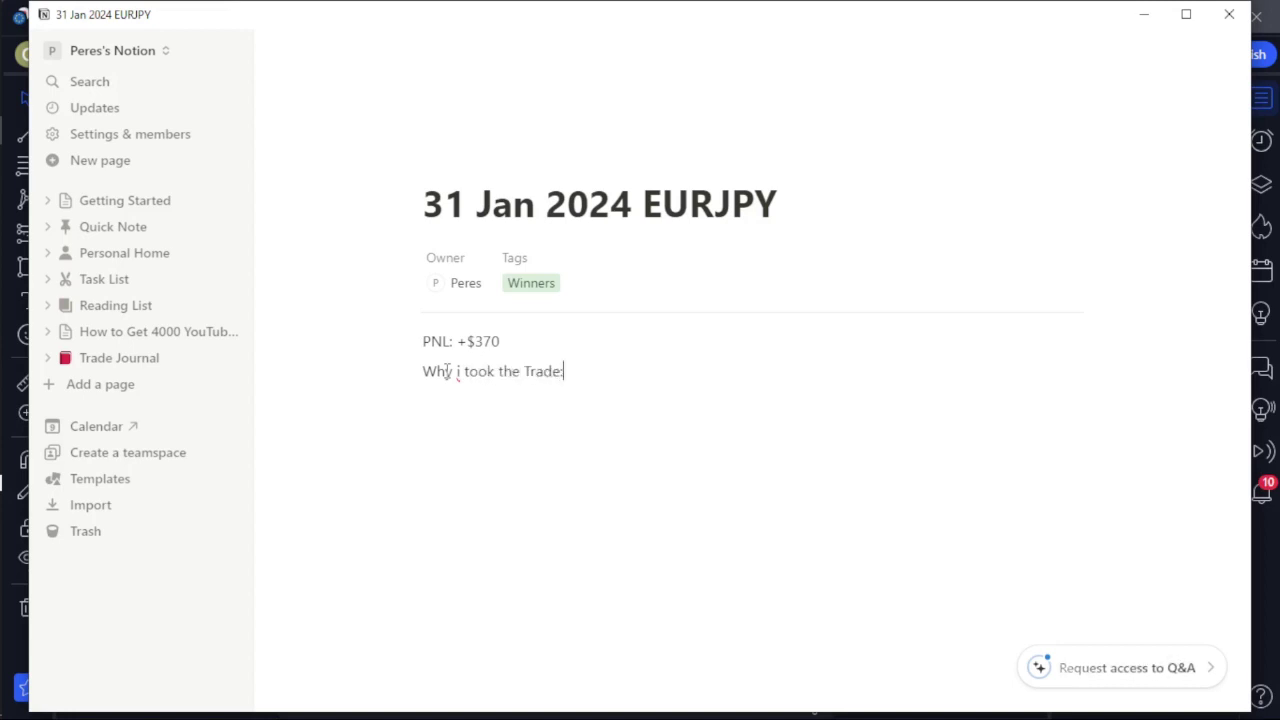
triple_click(446, 371)
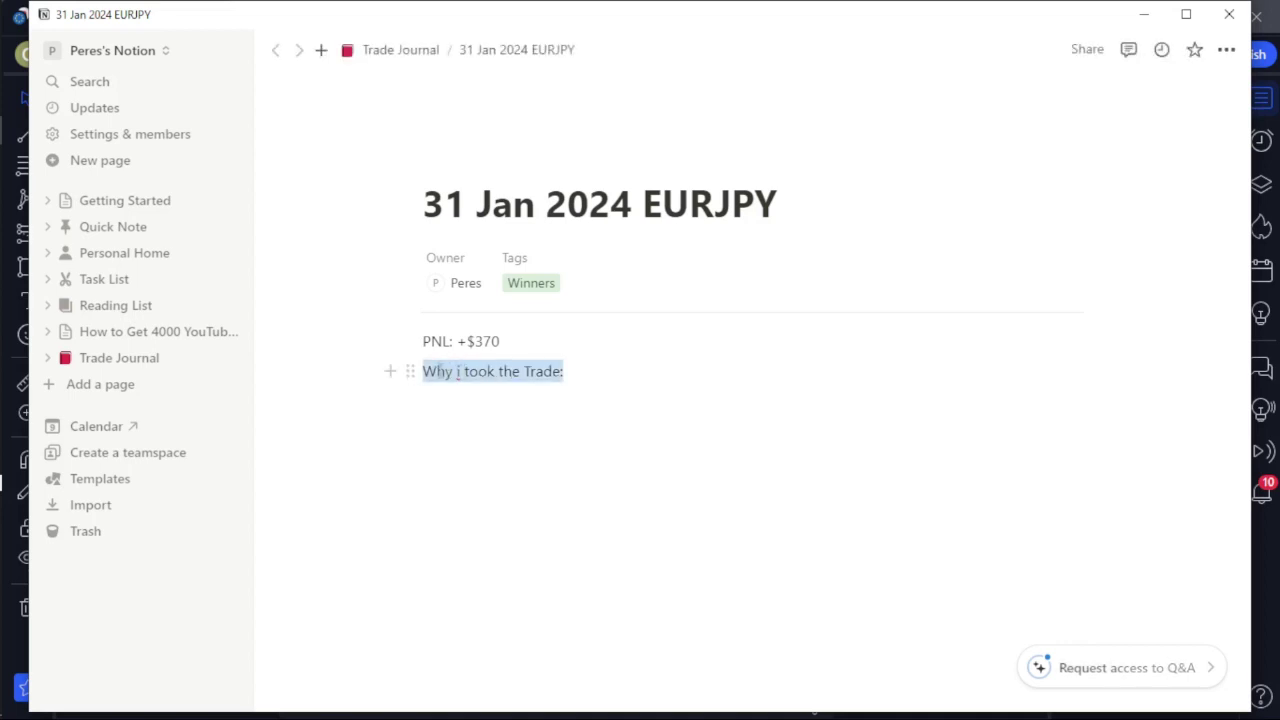
Try block actions to make the line a heading, then reselect the 'Why i took the Trade:' line.
right_click(441, 373)
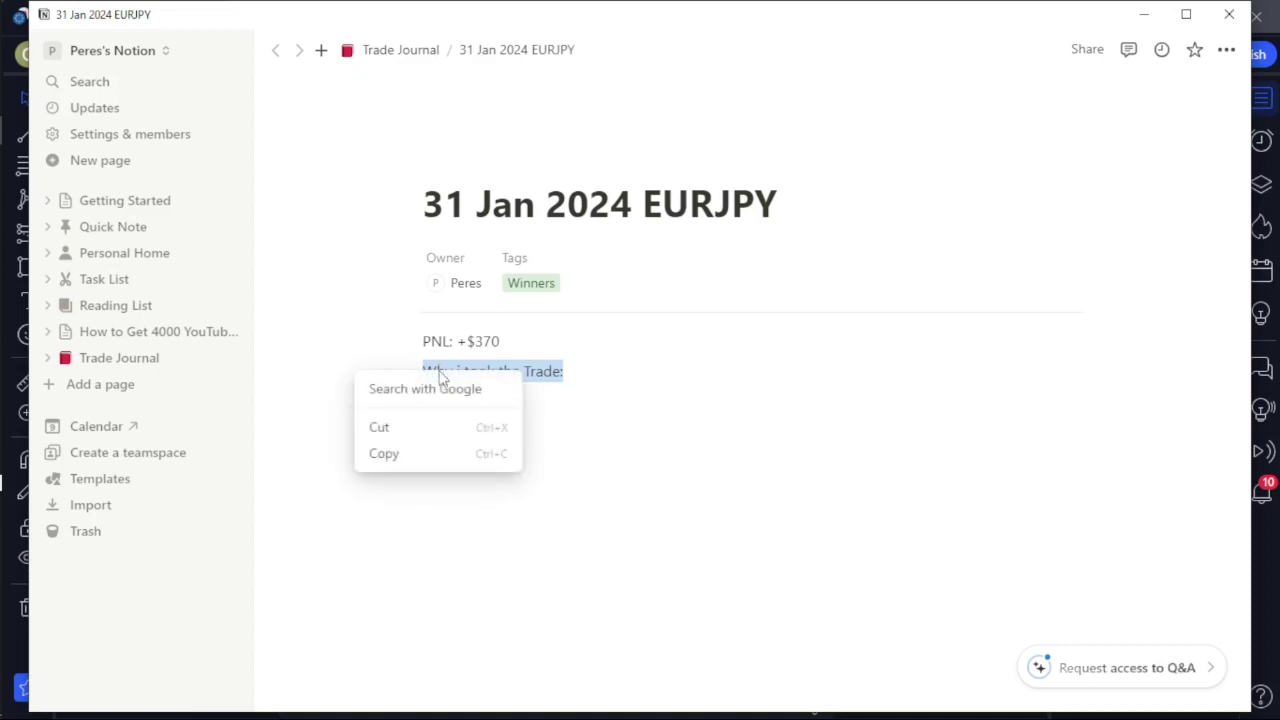
key("Escape")
left_click(390, 371)
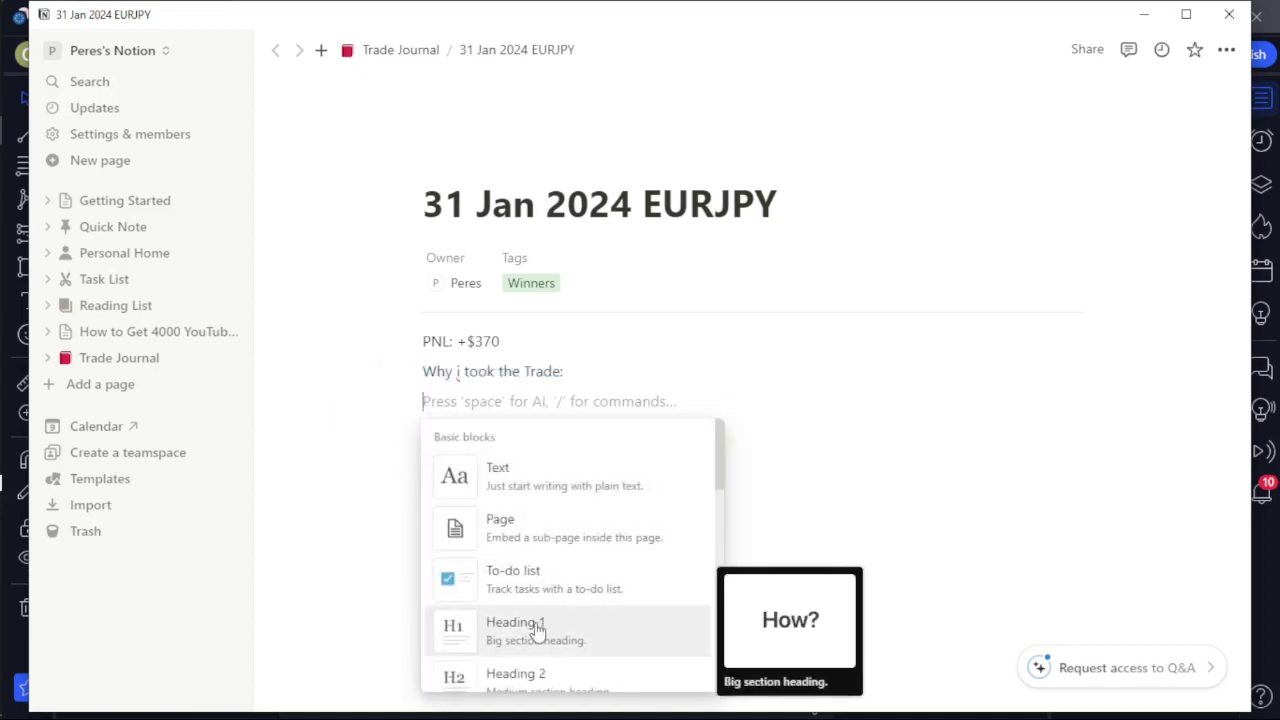
left_click(520, 680)
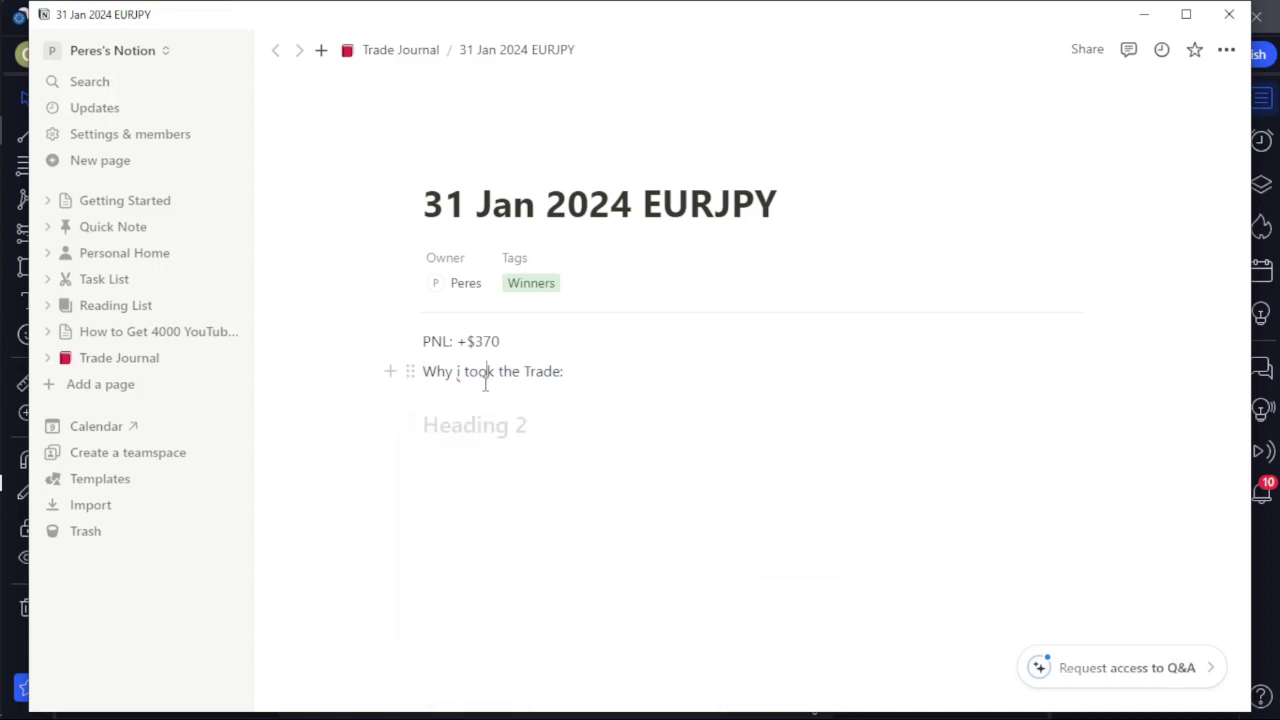
triple_click(486, 382)
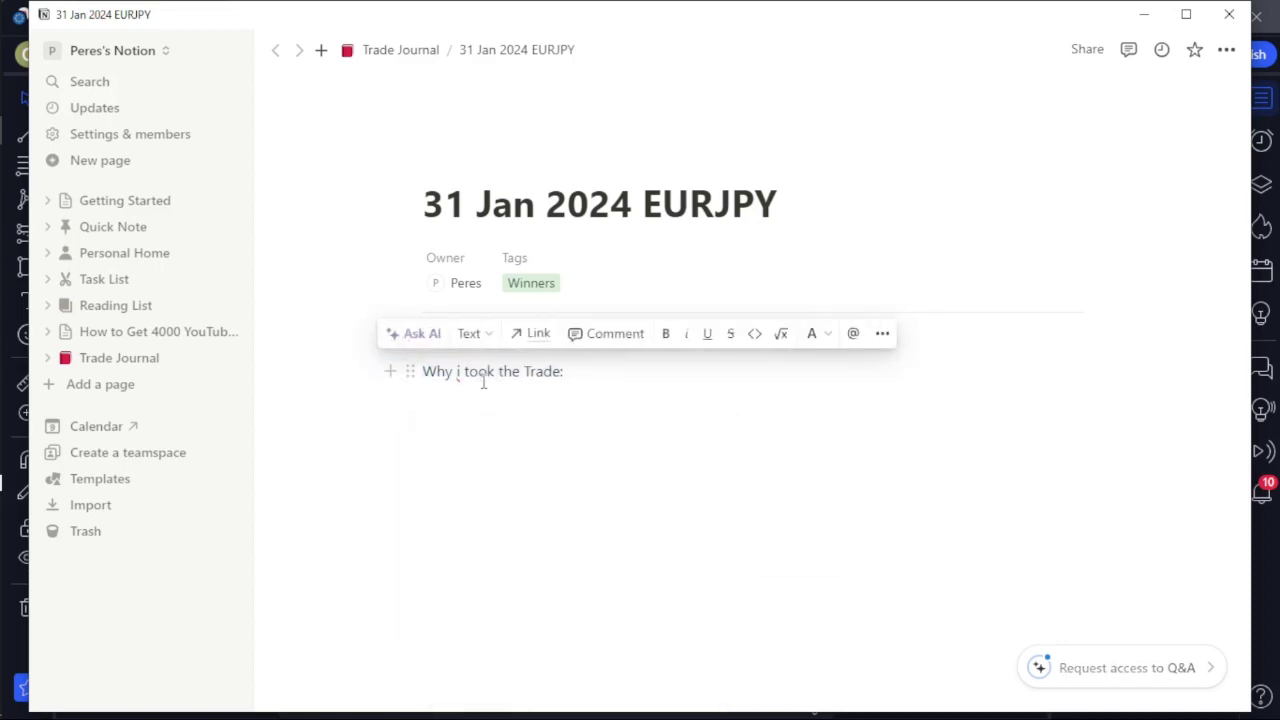
left_click(483, 381)
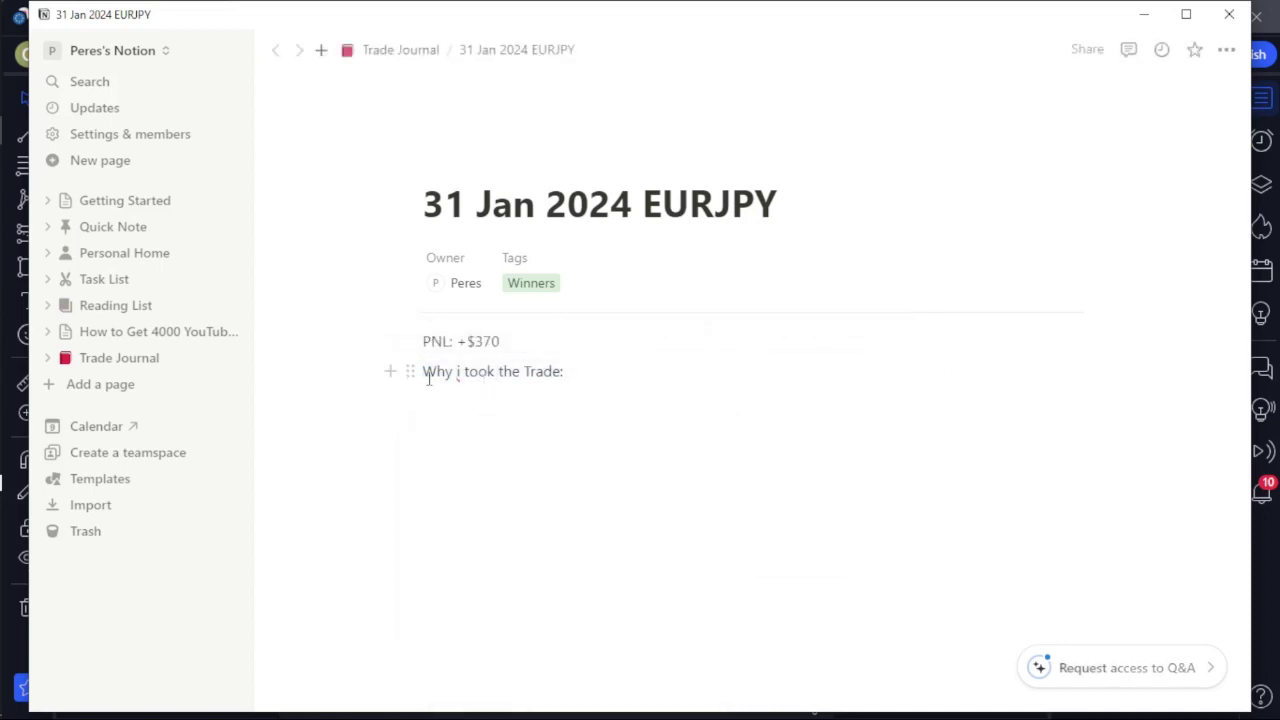
triple_click(448, 376)
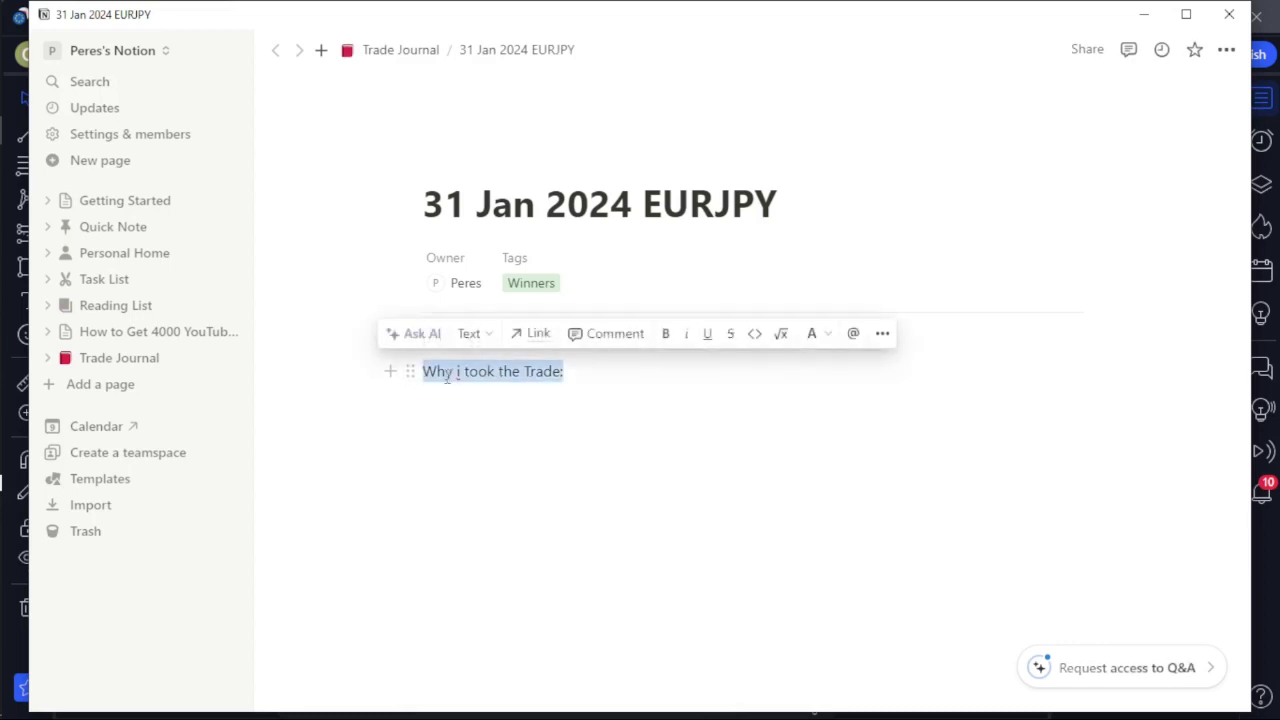
Turn the 'Why i took the Trade:' line into a Heading 2.
left_click(470, 336)
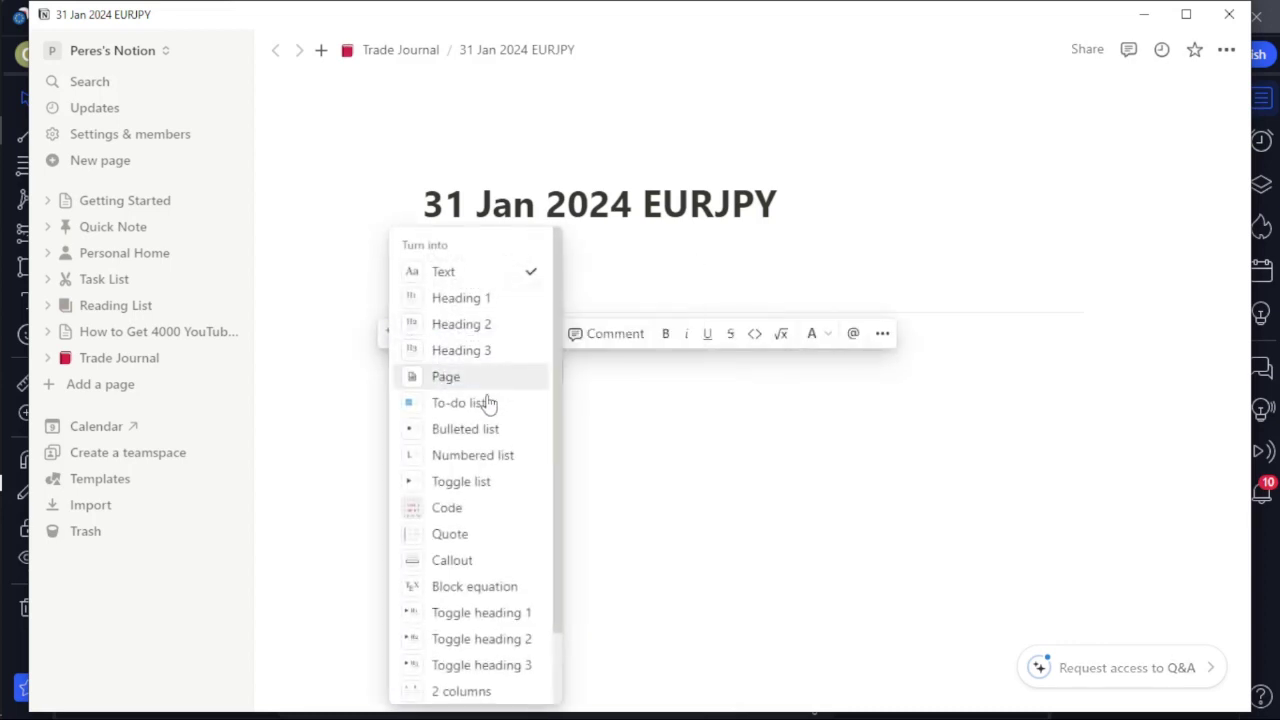
left_click(458, 323)
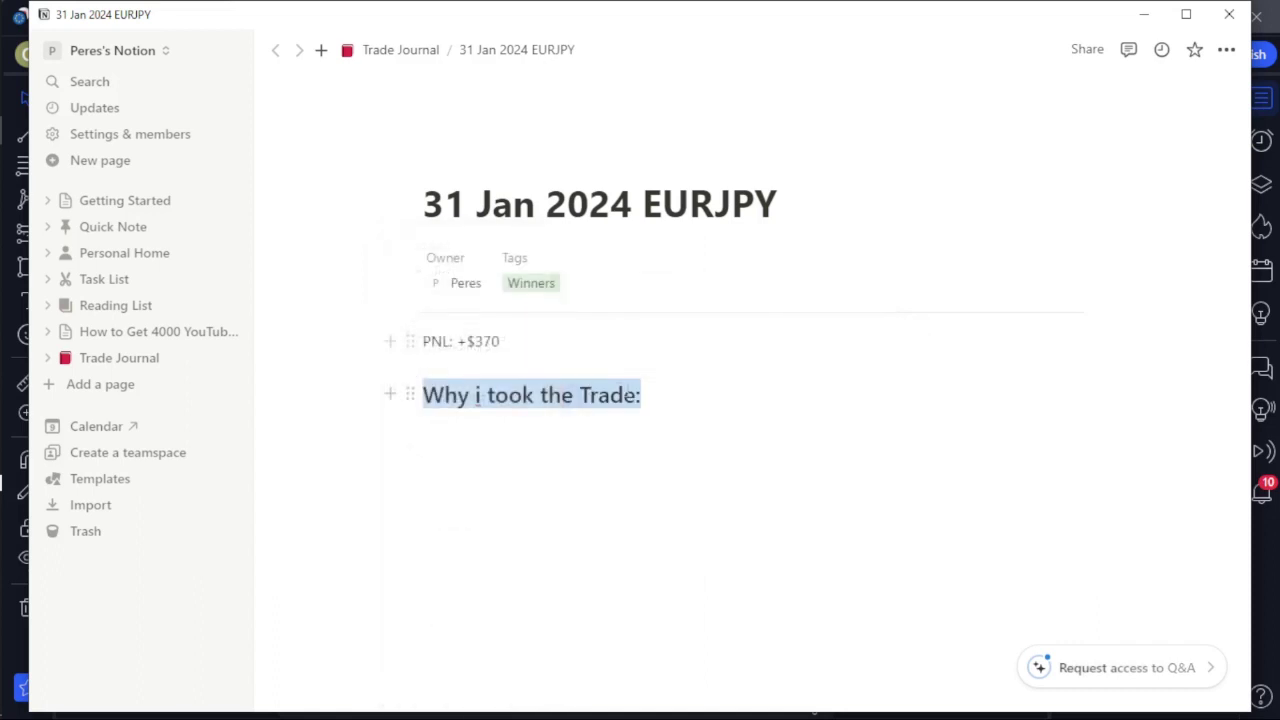
left_click(652, 390)
Add numbered item '1. Spotted a Downtrend after a long Uptrend' under the heading.
key("Return")
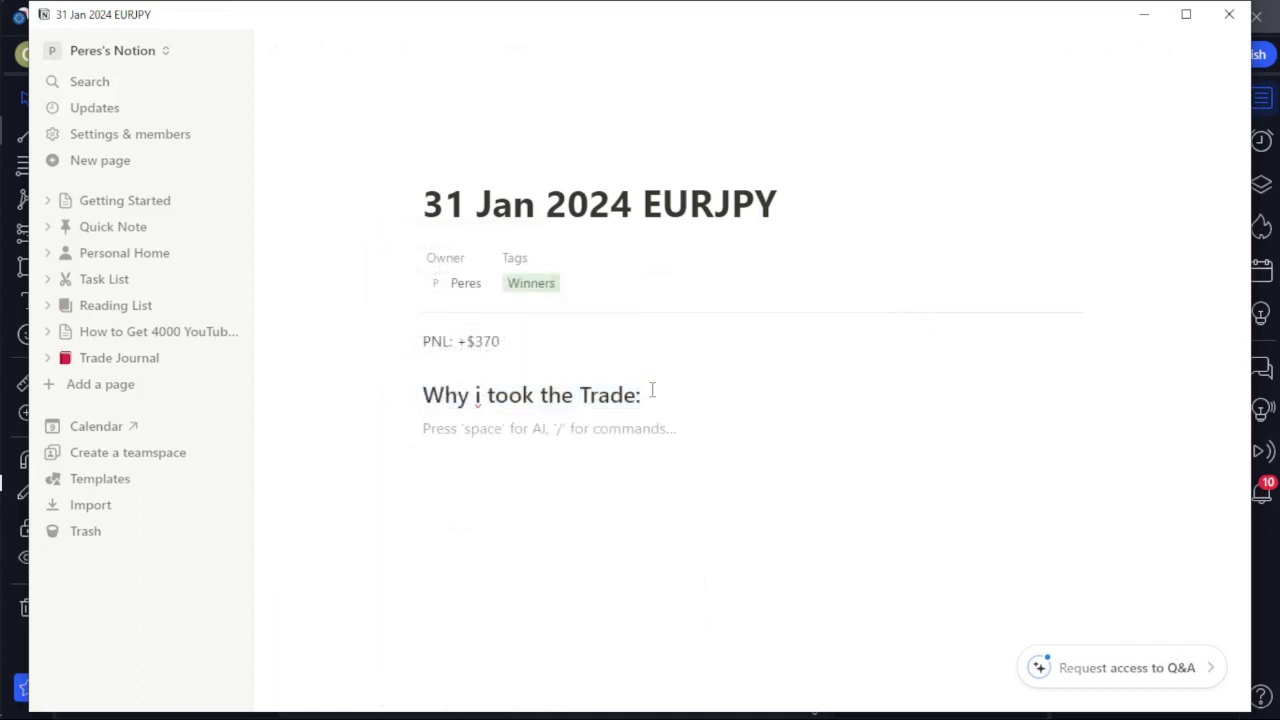
type("1. ")
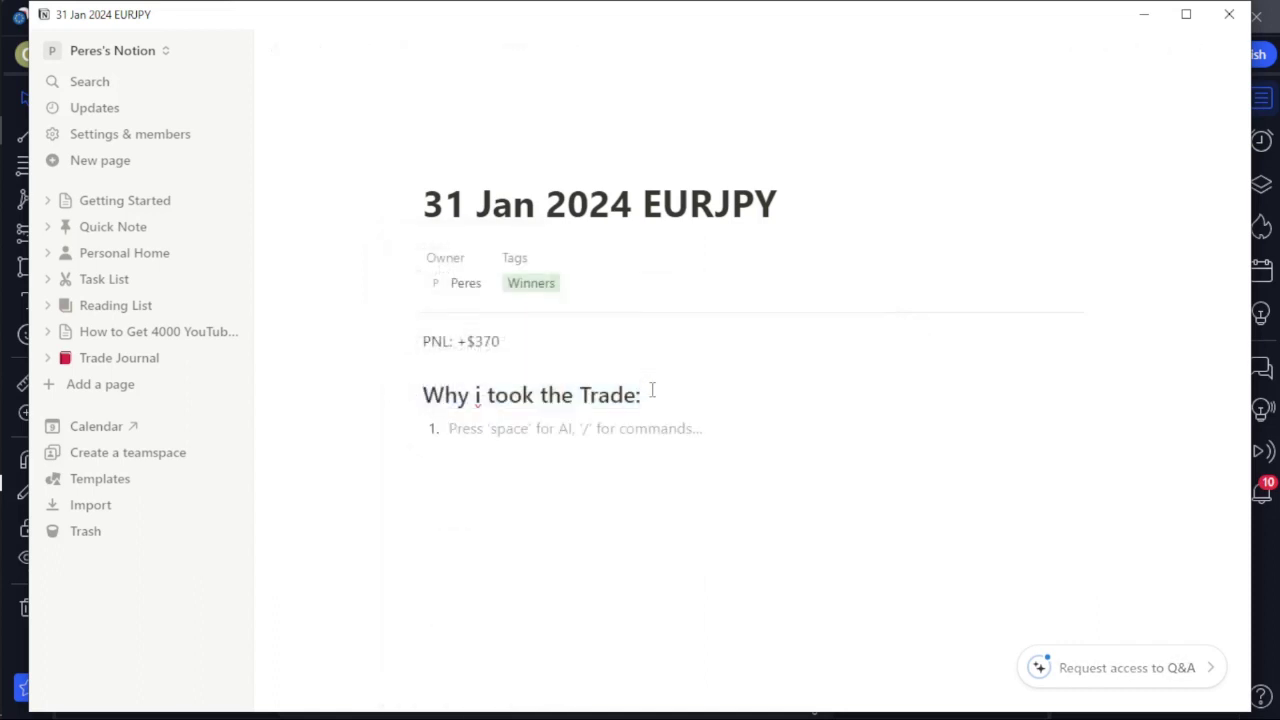
type("S")
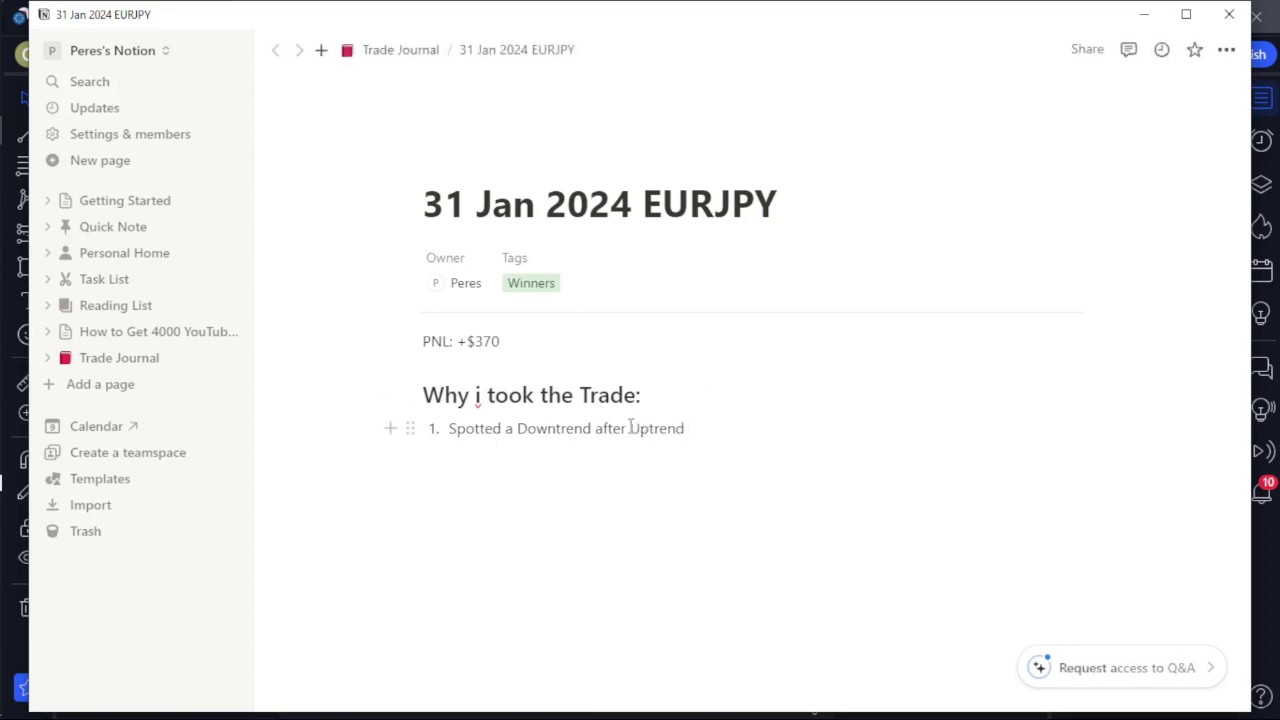
left_click(629, 428)
type("a long")
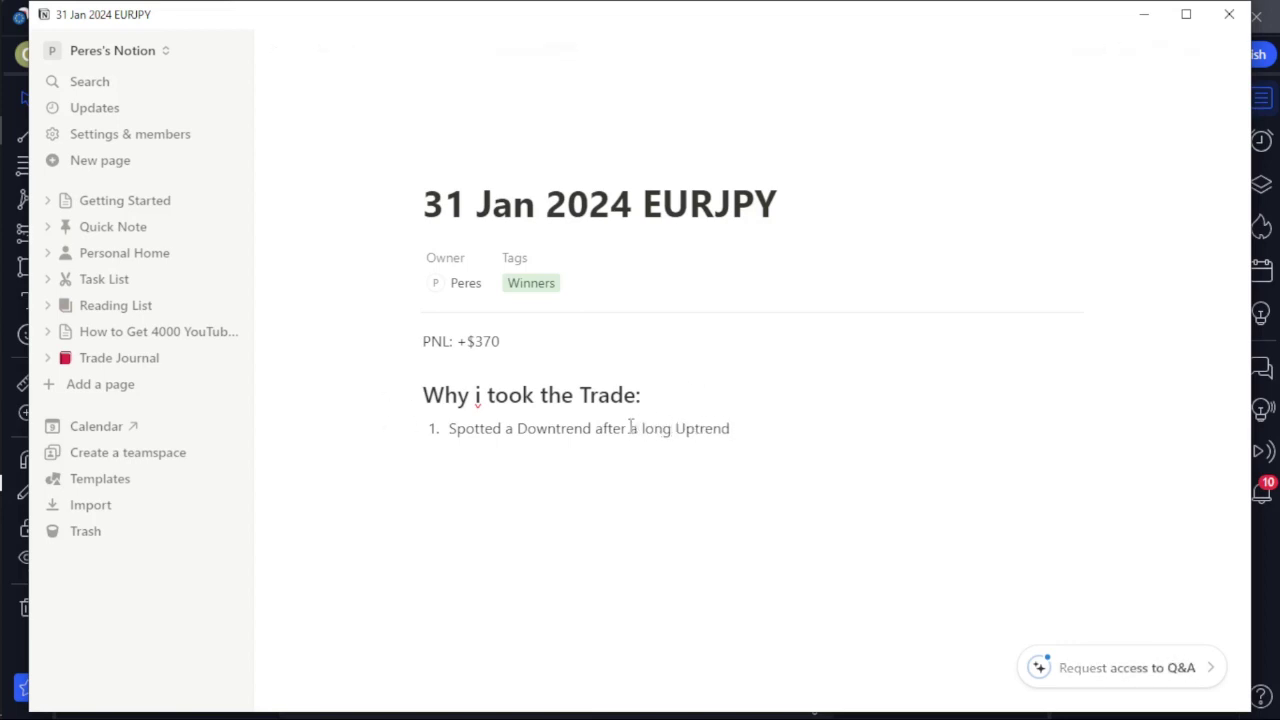
mouse_move(4, 320)
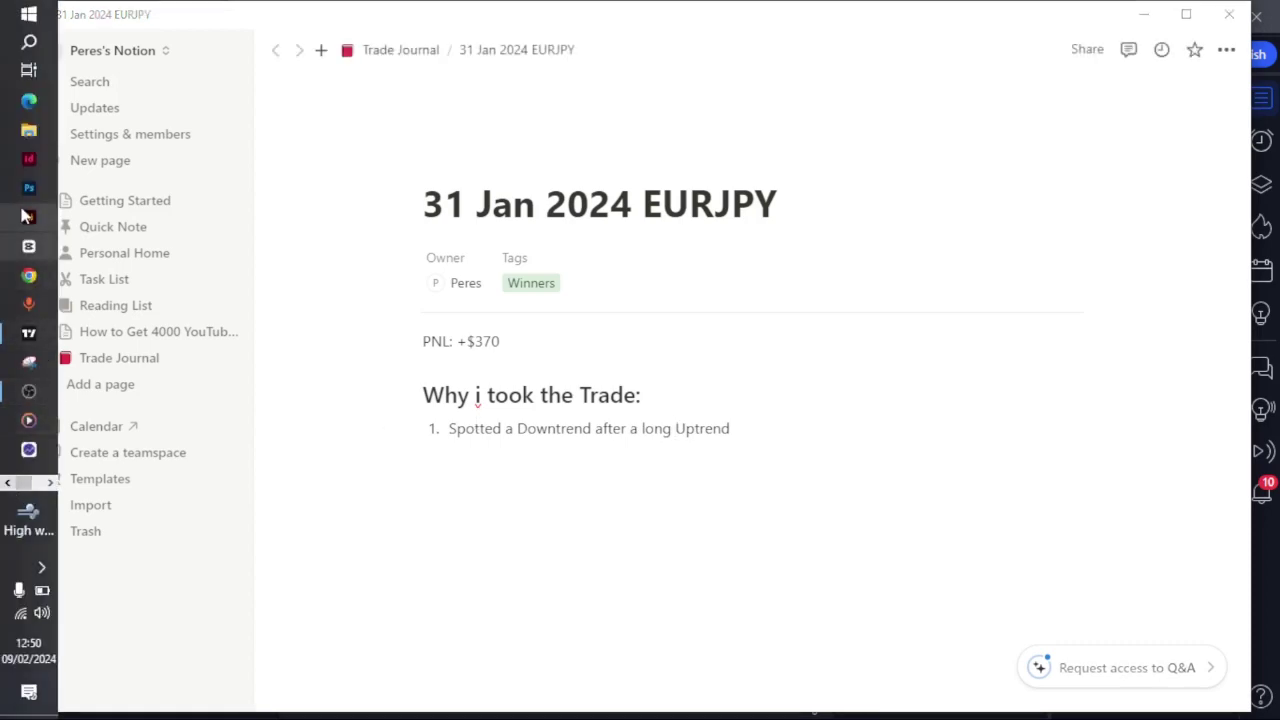
On the zoomed-out EURJPY chart, shorten the orange trendline to end at the trade entry.
left_click(28, 333)
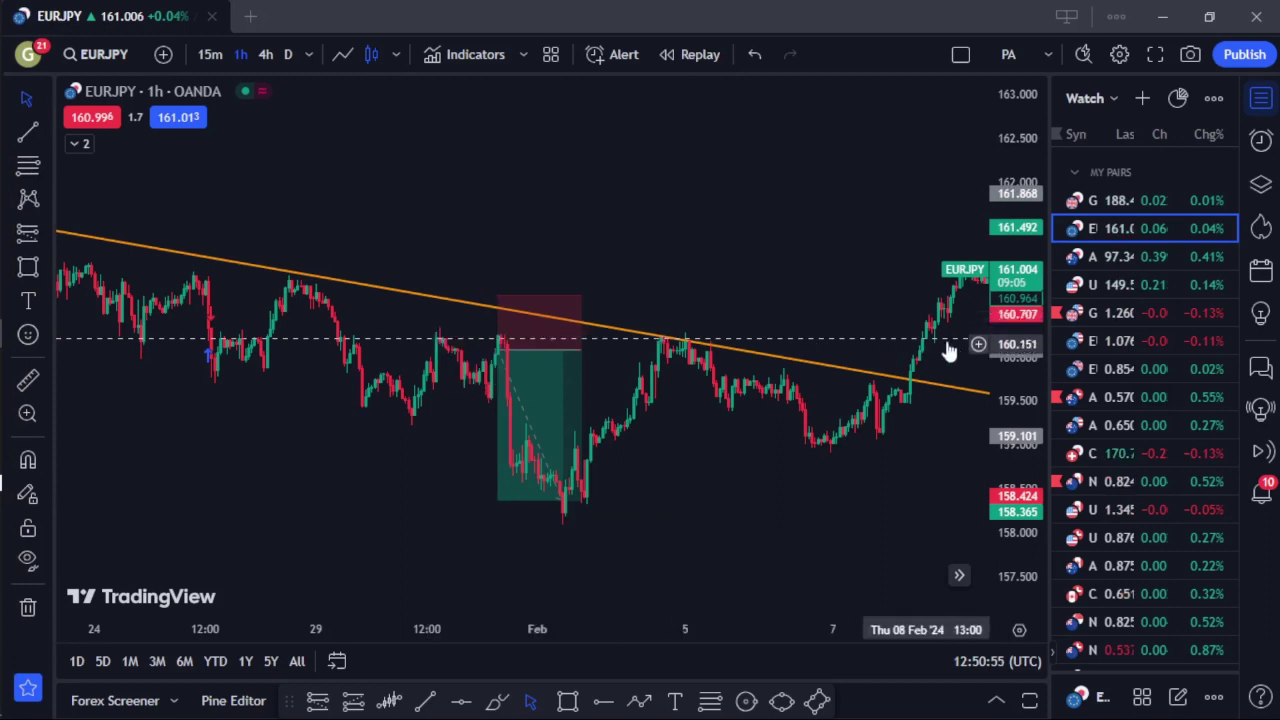
scroll(838, 465, "down", 3)
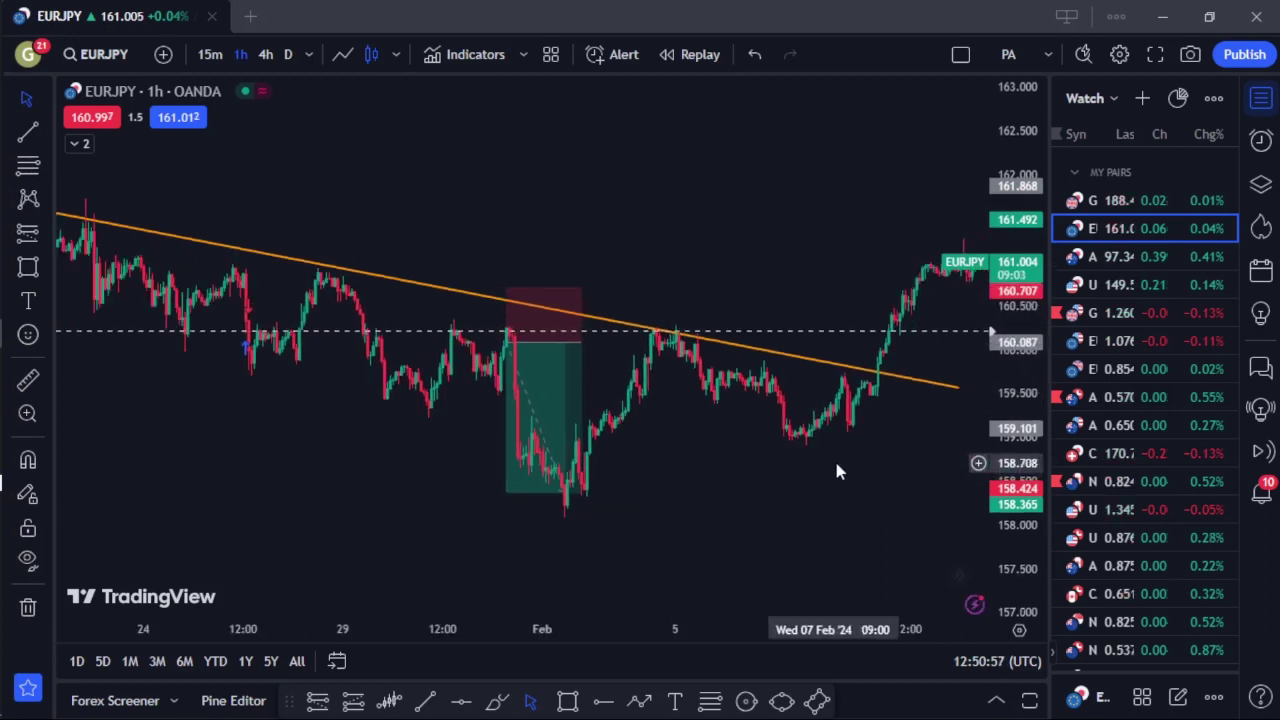
scroll(838, 472, "down", 2)
mouse_move(960, 383)
left_mouse_down()
mouse_move(805, 373)
mouse_move(934, 391)
mouse_move(951, 389)
mouse_move(780, 354)
mouse_move(662, 348)
mouse_move(644, 314)
left_mouse_up()
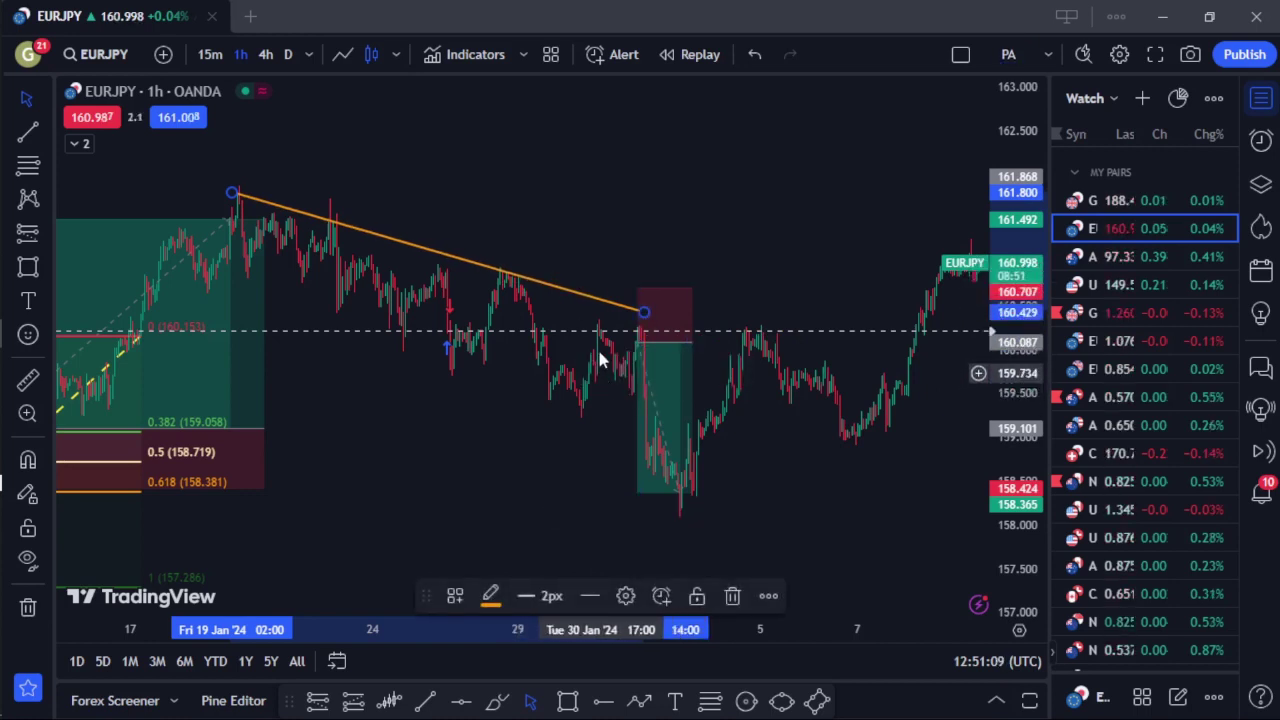
Draw an arrowed path over the swing high, pullback low and retest, then delete it.
scroll(629, 406, "right", 3)
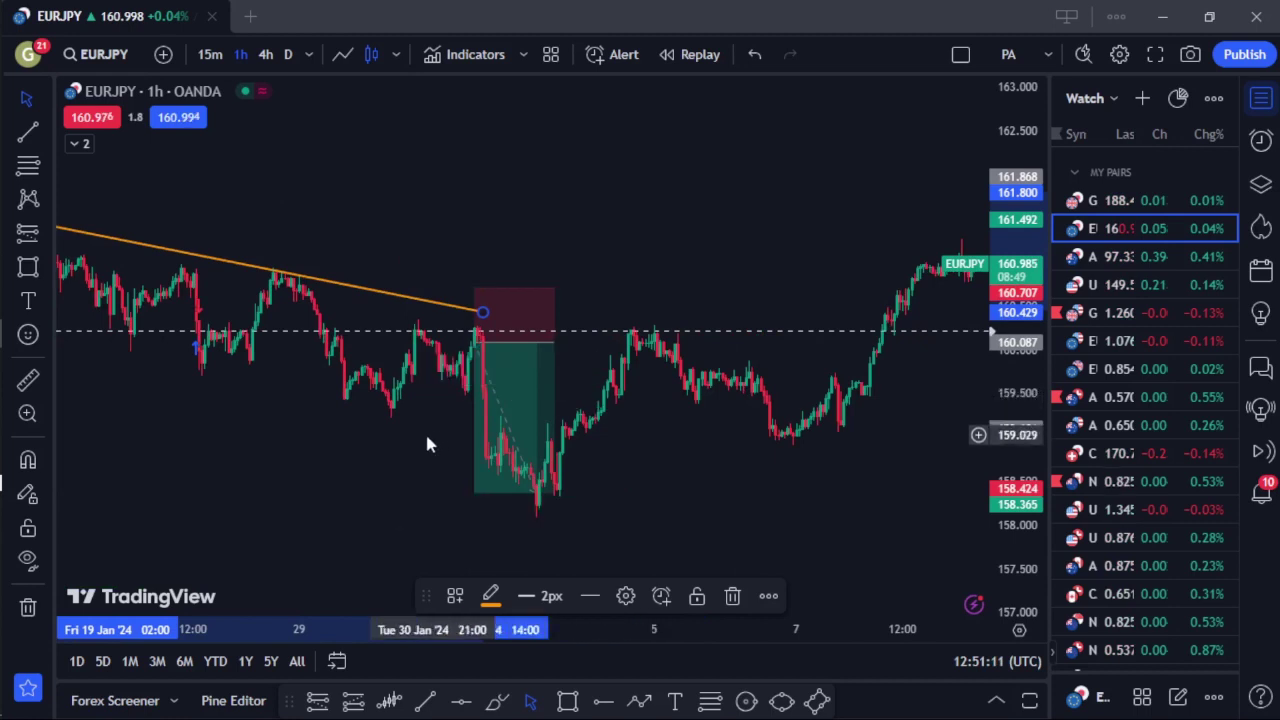
left_click(640, 700)
left_click(414, 320)
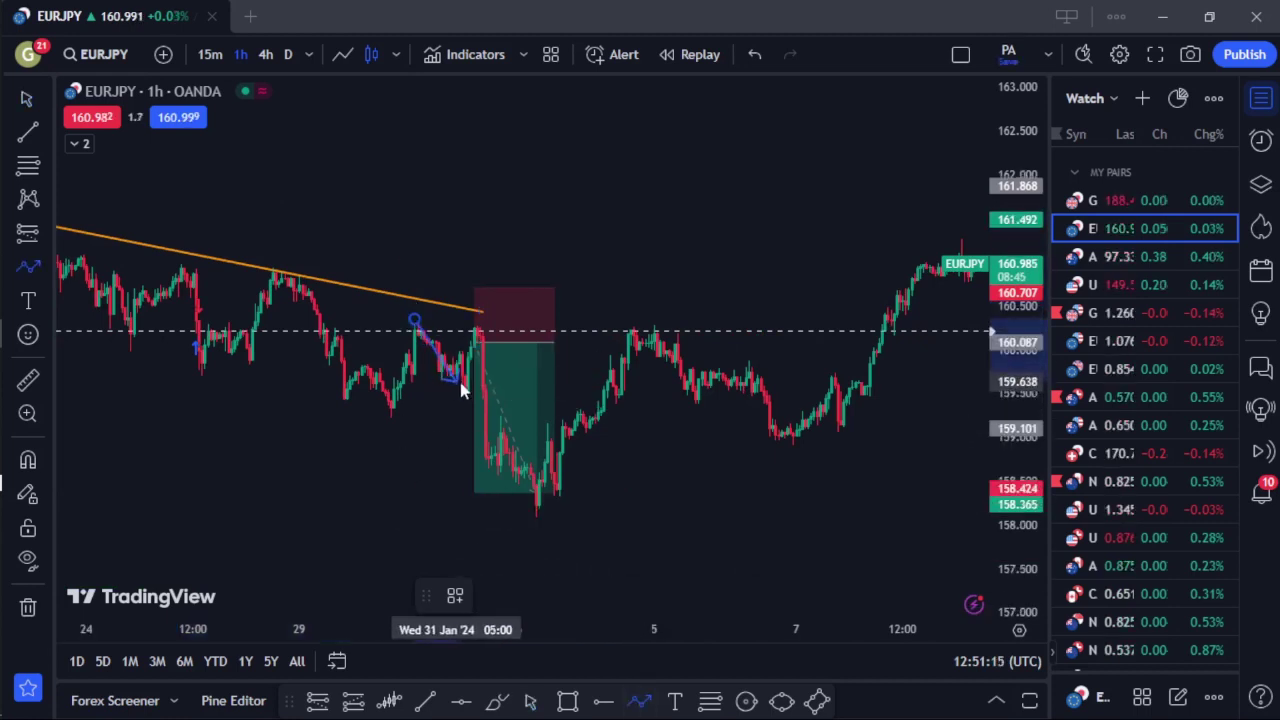
left_click(461, 379)
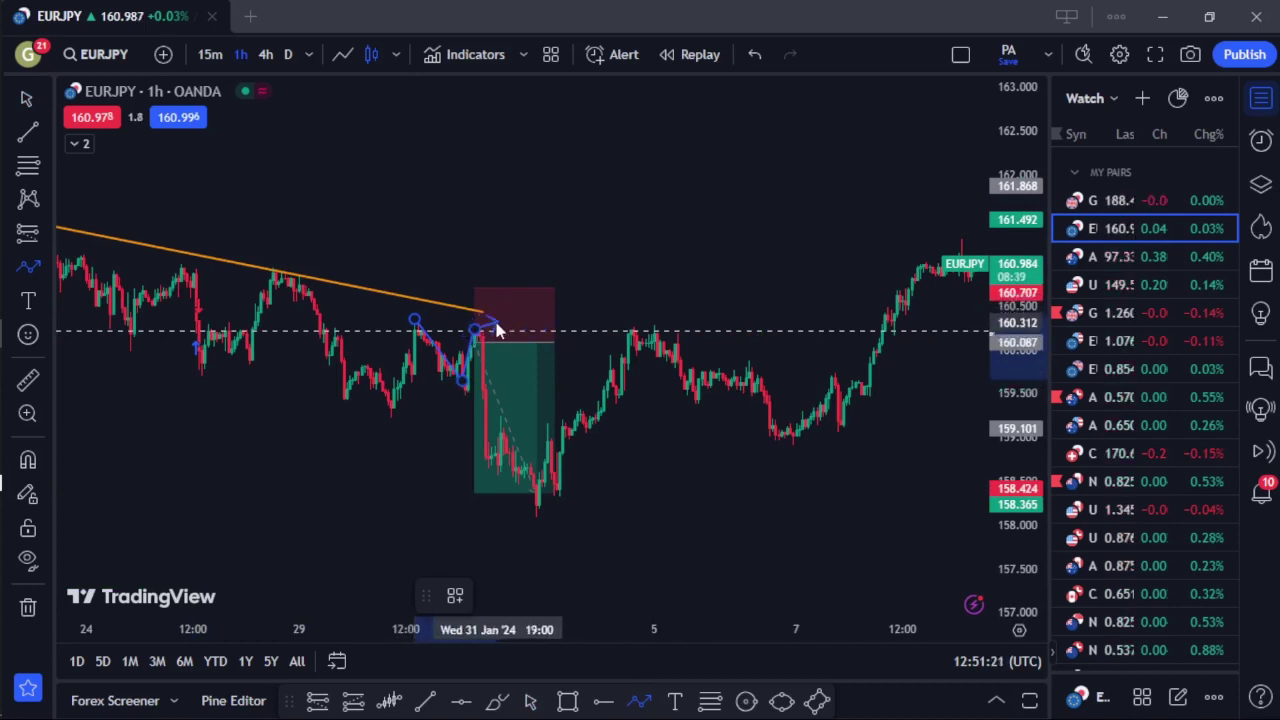
left_click(474, 328)
left_click(474, 330)
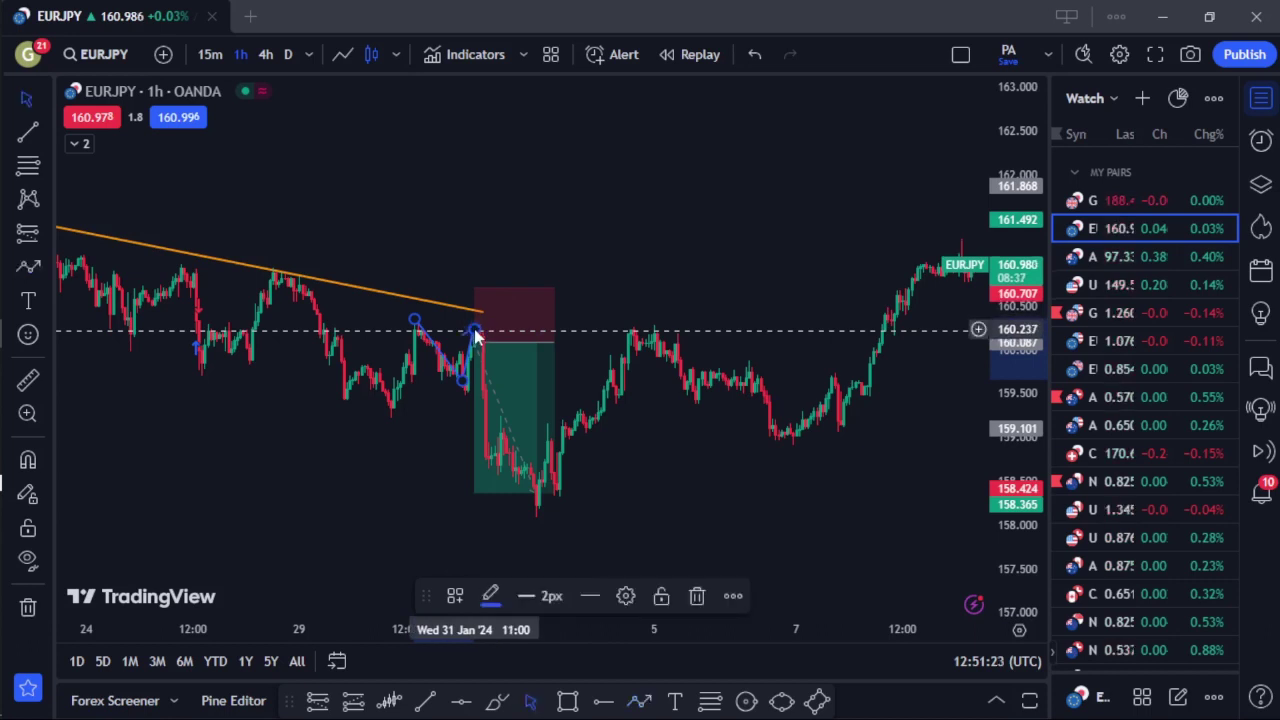
key("Delete")
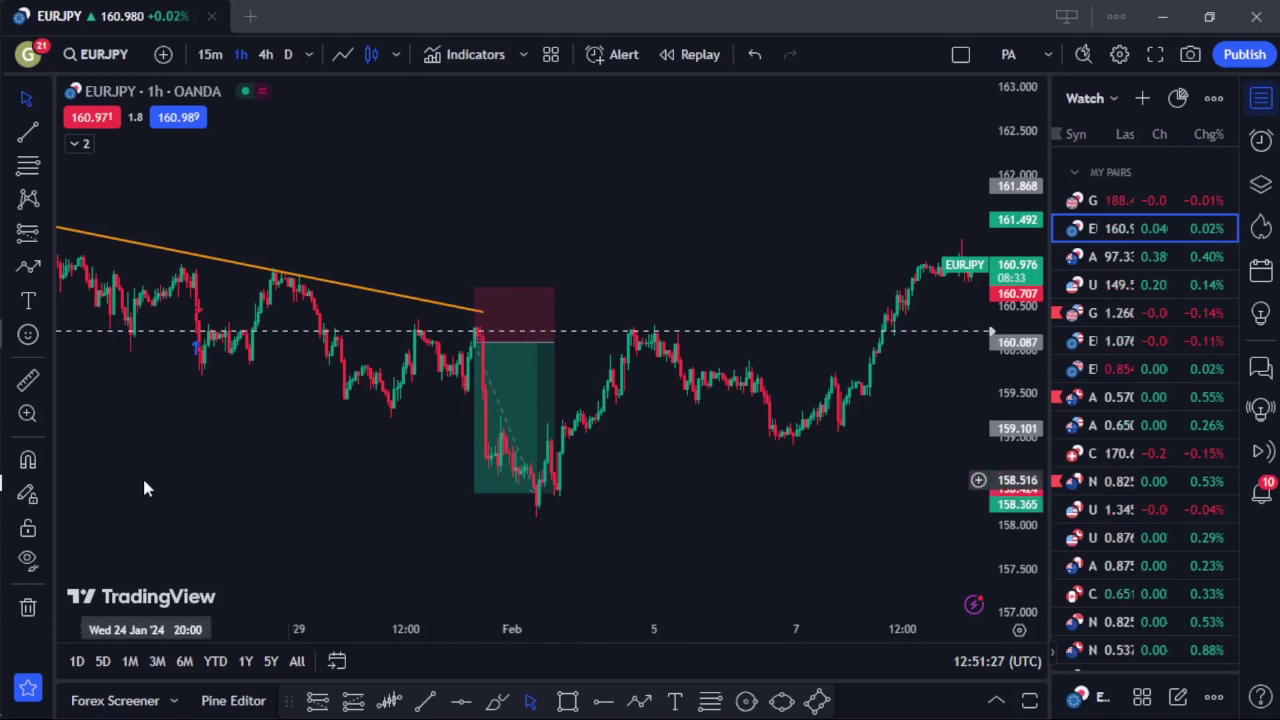
mouse_move(5, 415)
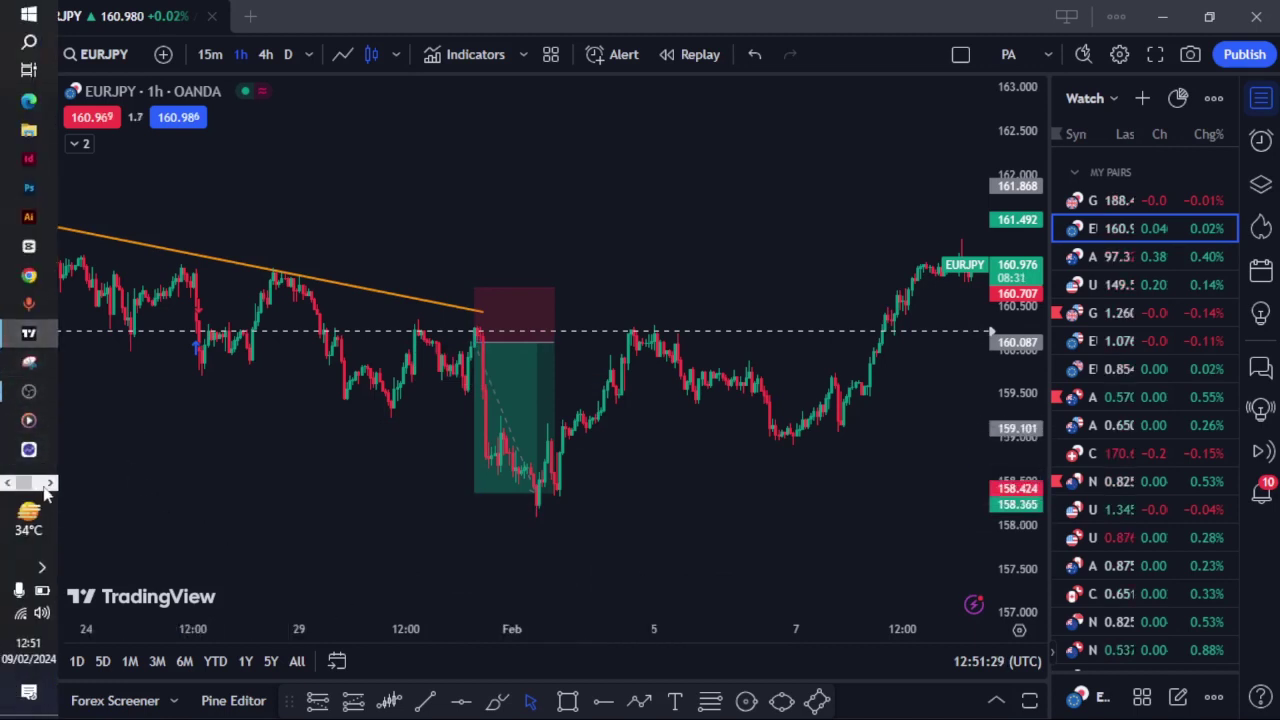
left_click(29, 159)
Add item 2 'Waited for a retest at previous Lower High' and open a new line below.
left_click(29, 130)
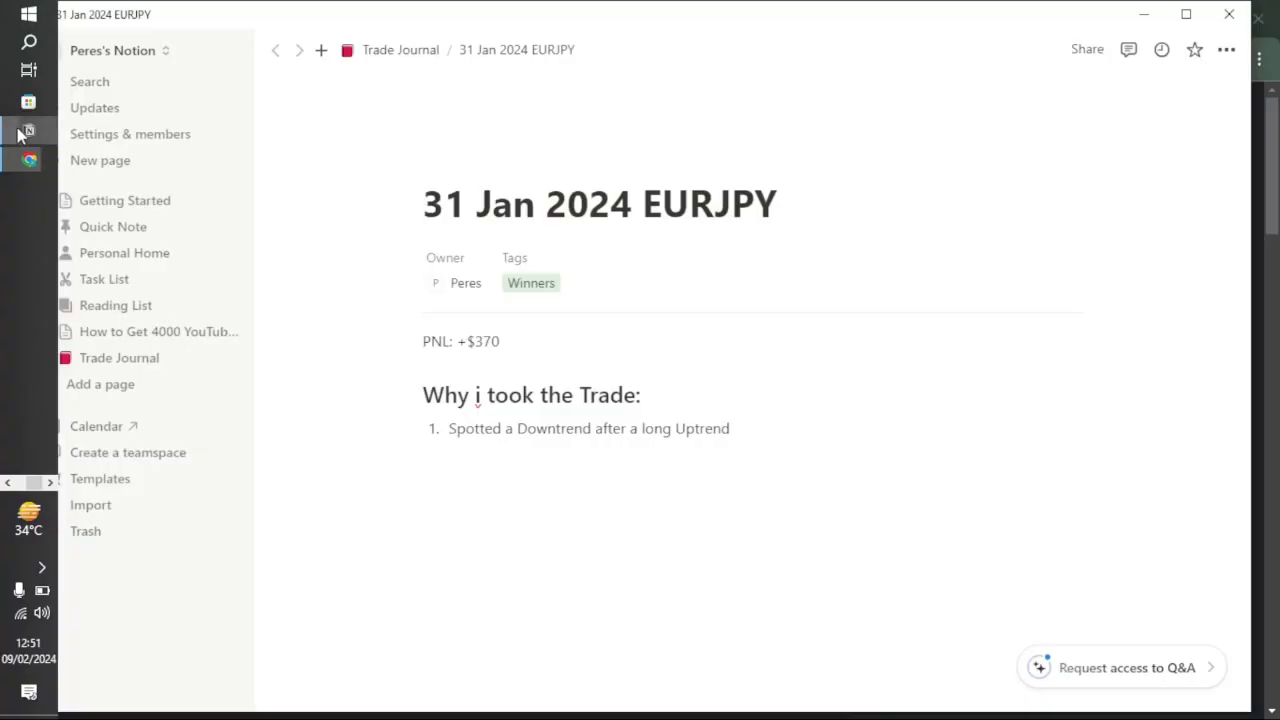
left_click(753, 427)
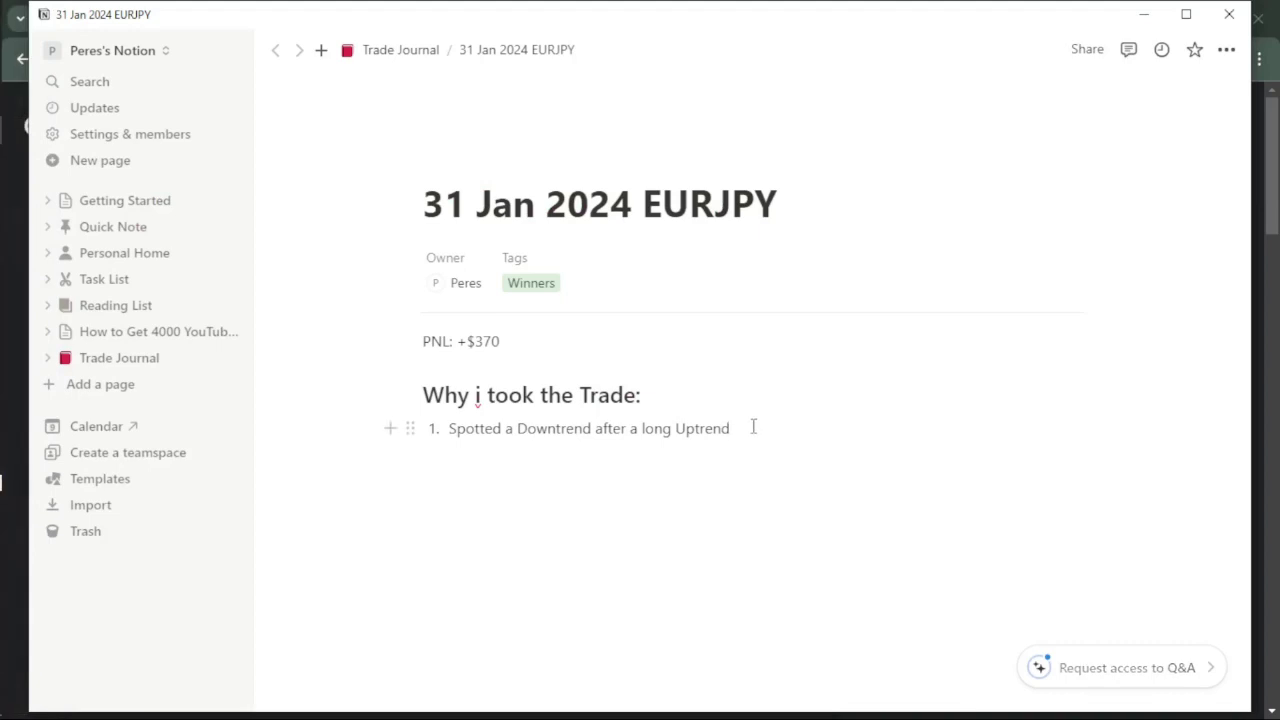
key("Return")
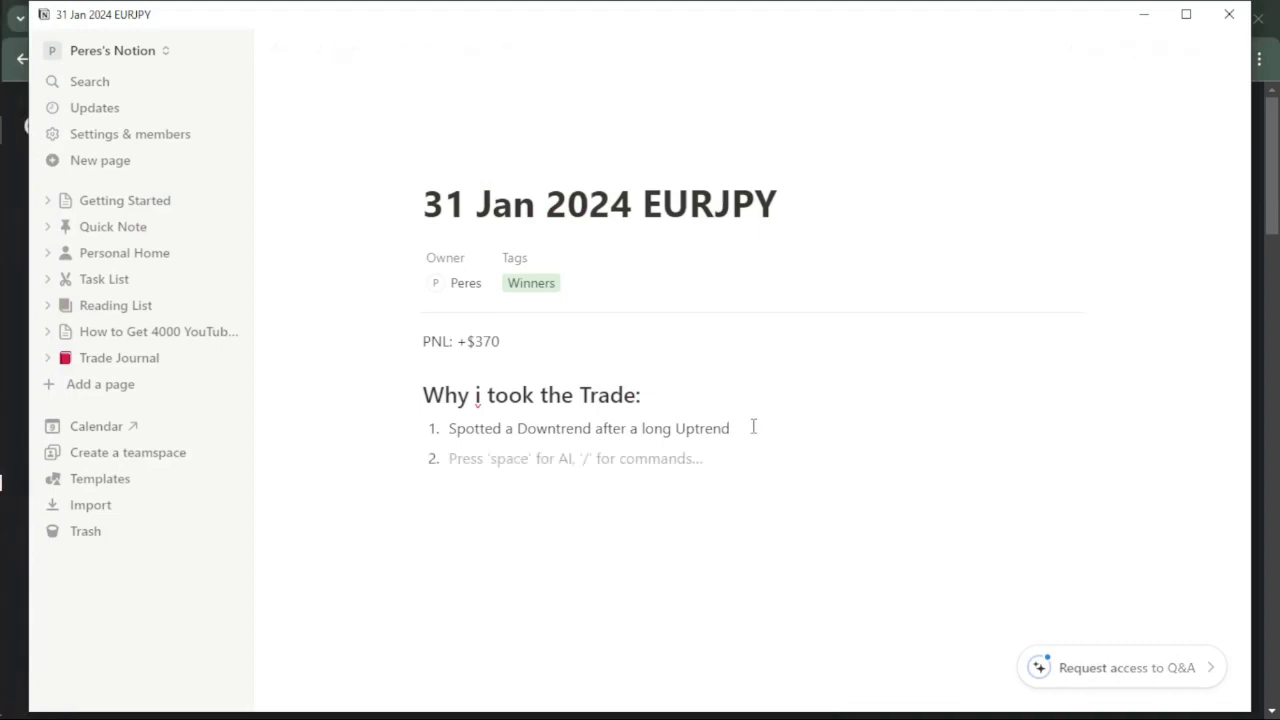
type("Wai")
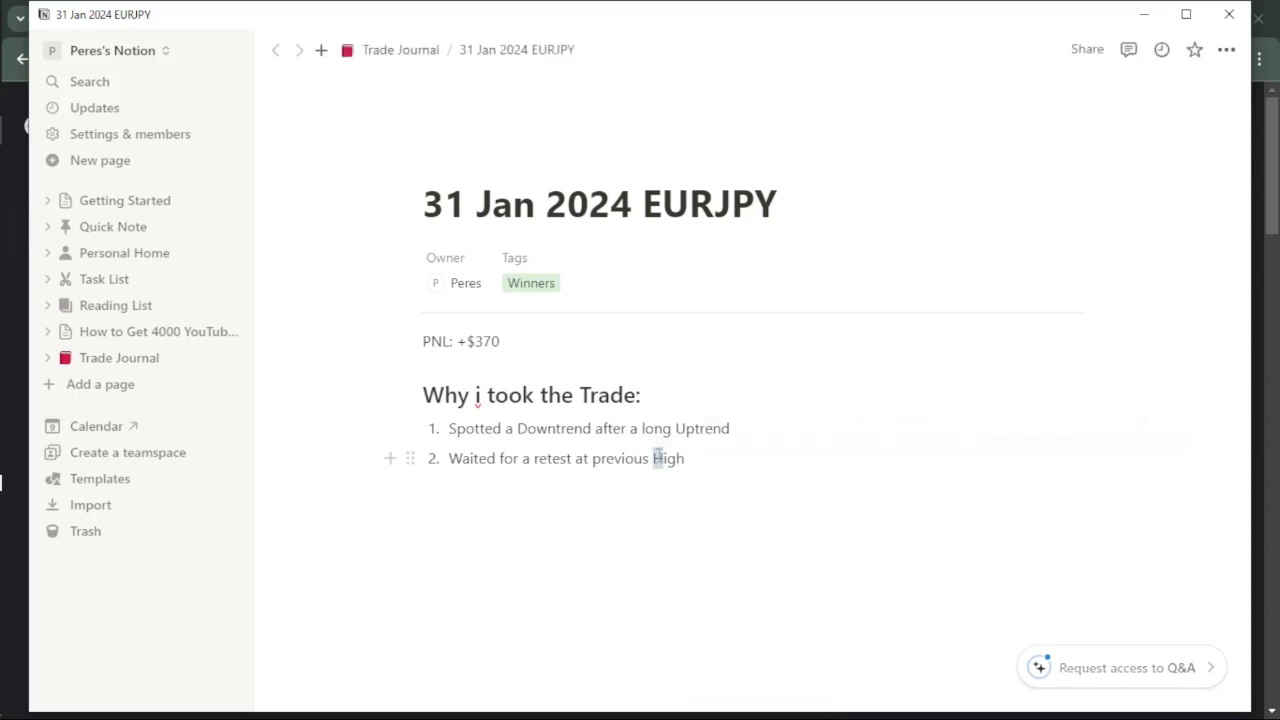
left_click(700, 457)
key("BackSpace")
key("BackSpace")
key("BackSpace")
key("BackSpace")
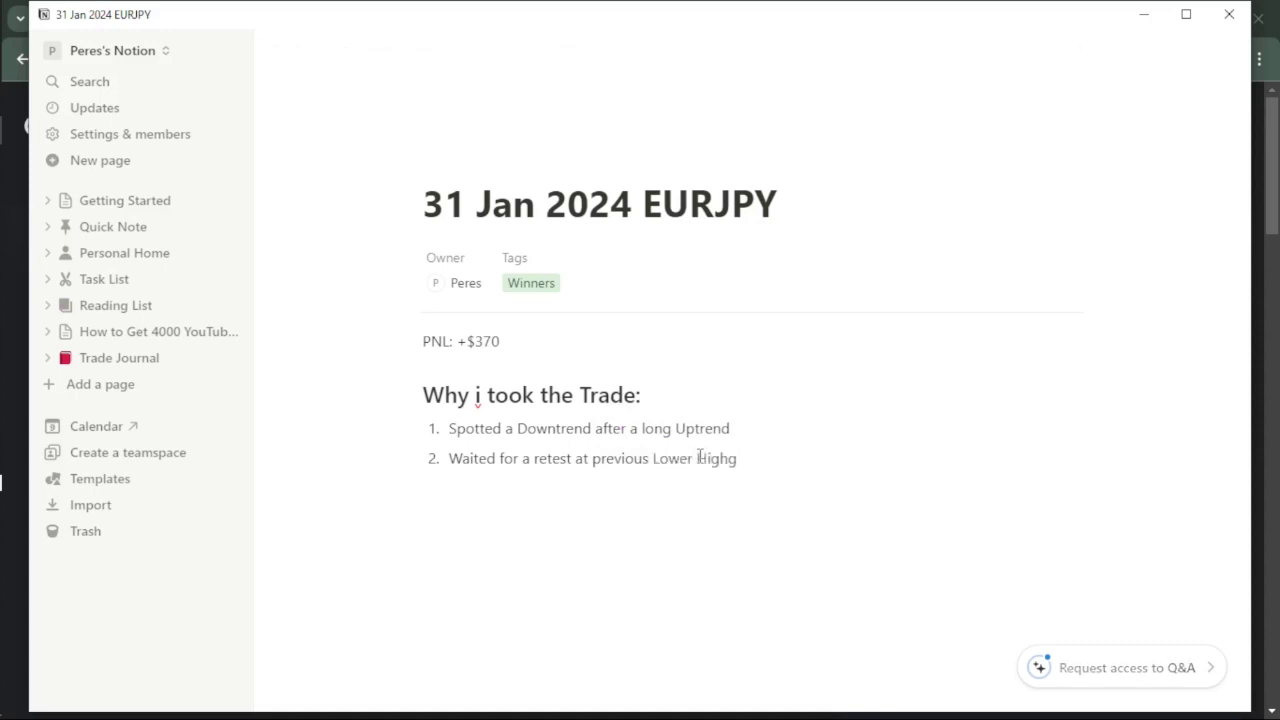
key("BackSpace")
key("Return")
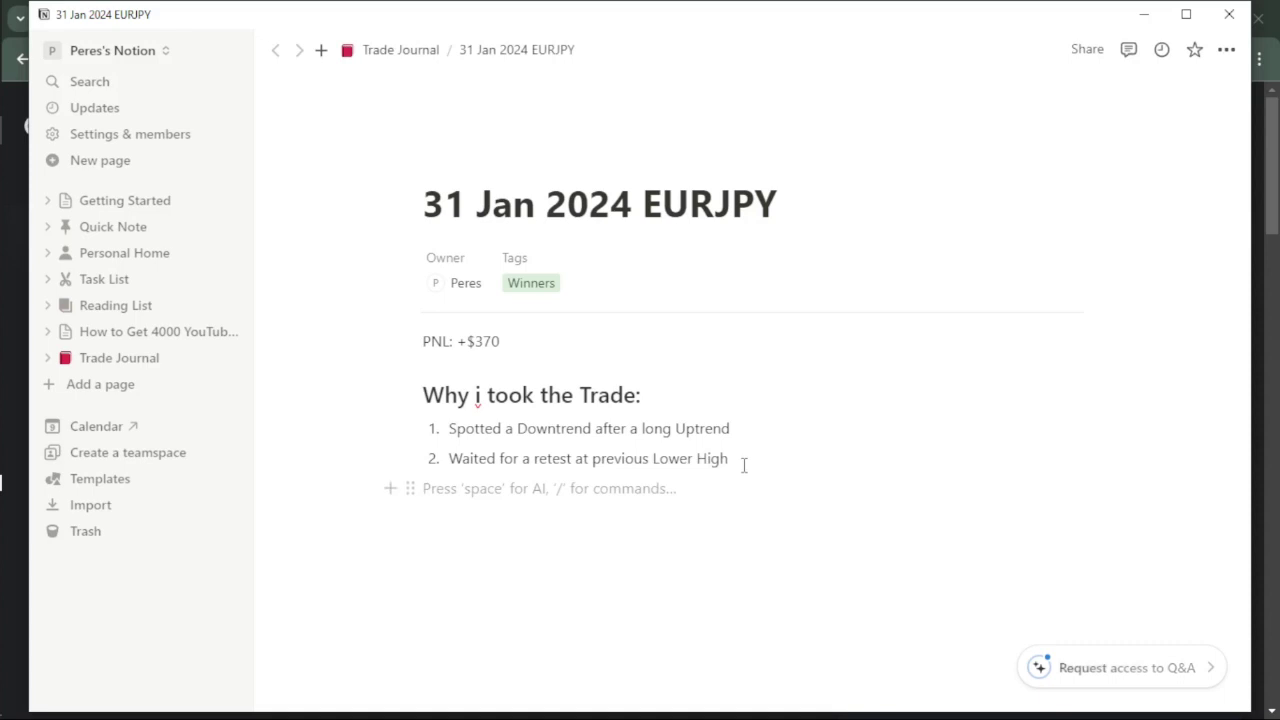
mouse_move(5, 427)
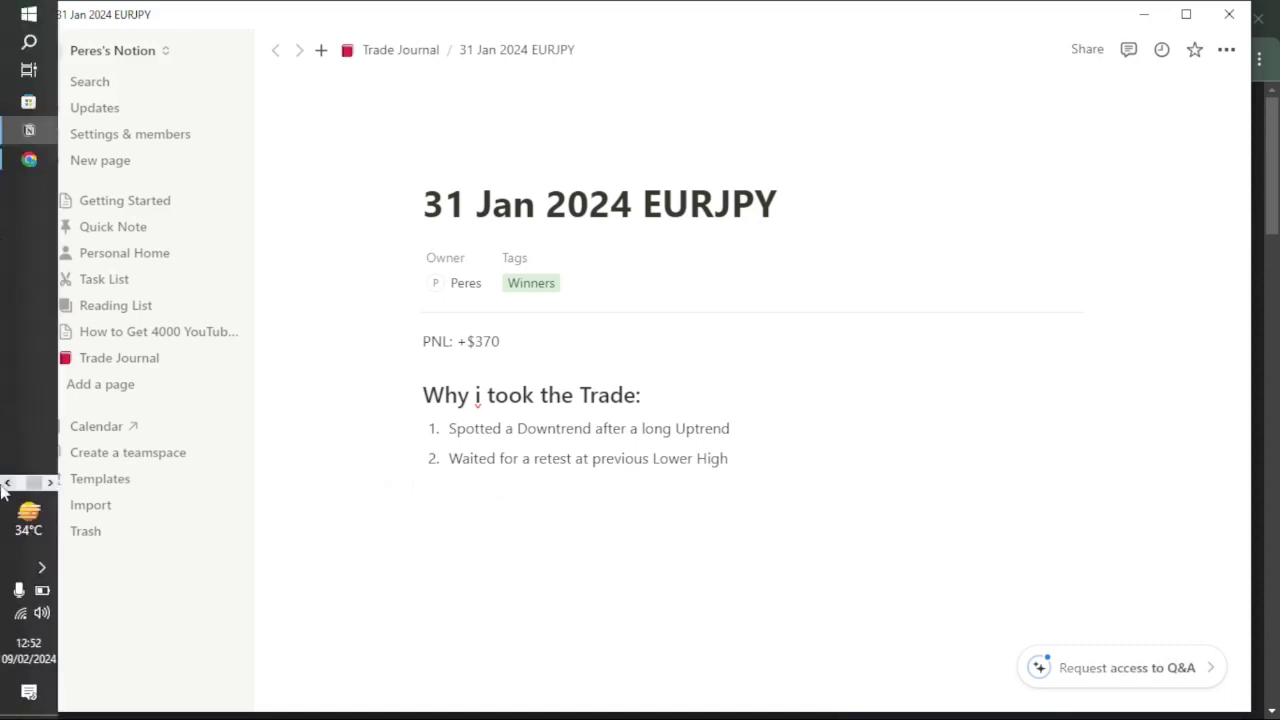
With the Brush tool, circle the earlier high and arc-mark the pullback low and retest high.
left_click(29, 333)
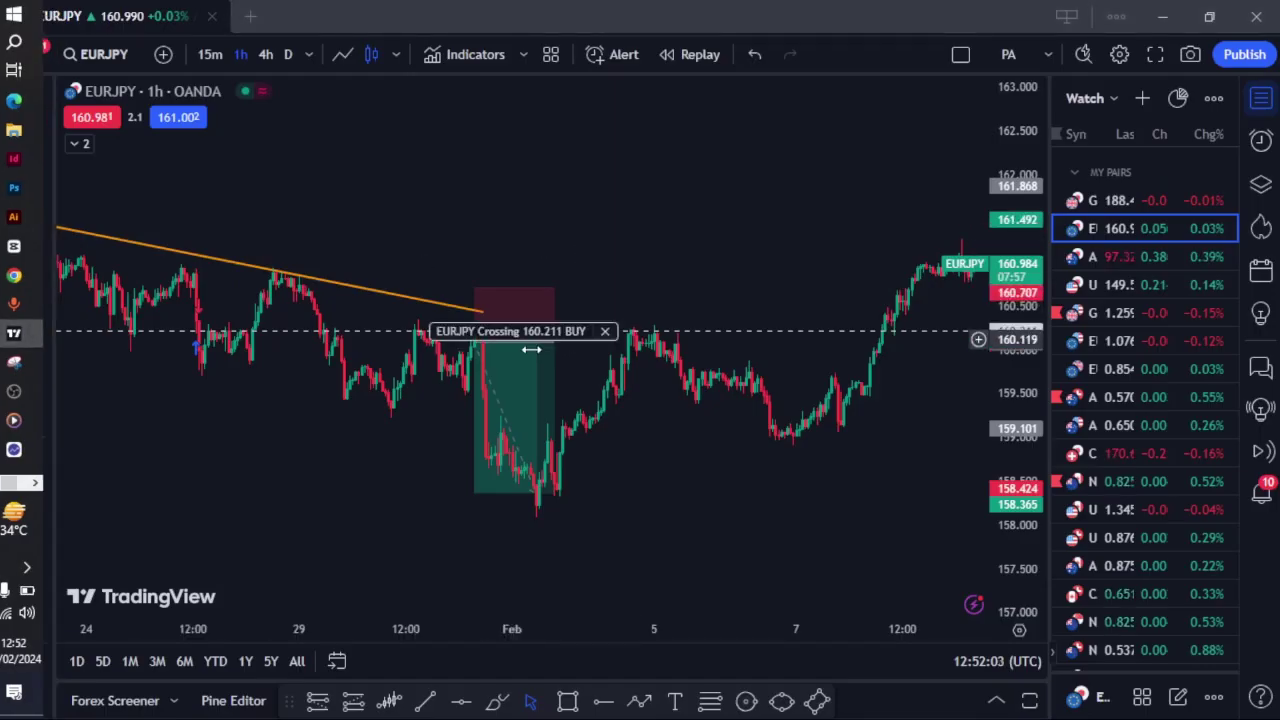
mouse_move(487, 390)
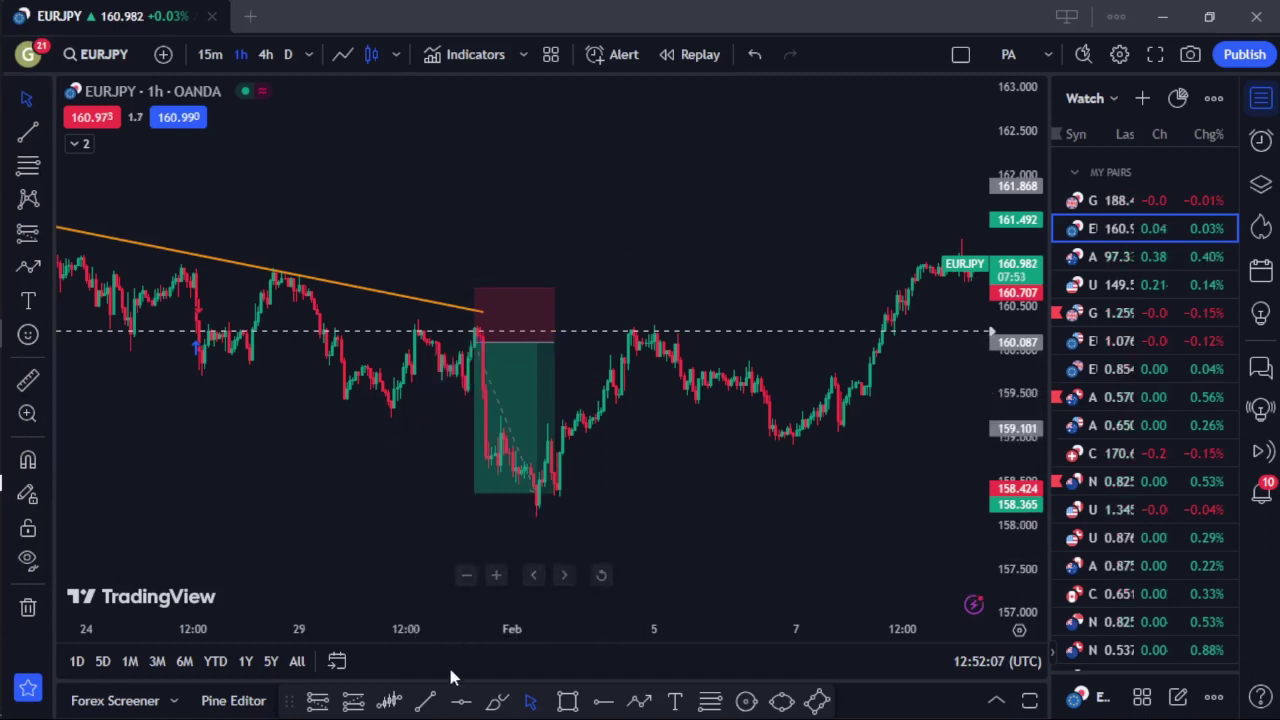
left_click(497, 700)
mouse_move(418, 328)
left_mouse_down()
mouse_move(424, 346)
mouse_move(420, 324)
left_mouse_up()
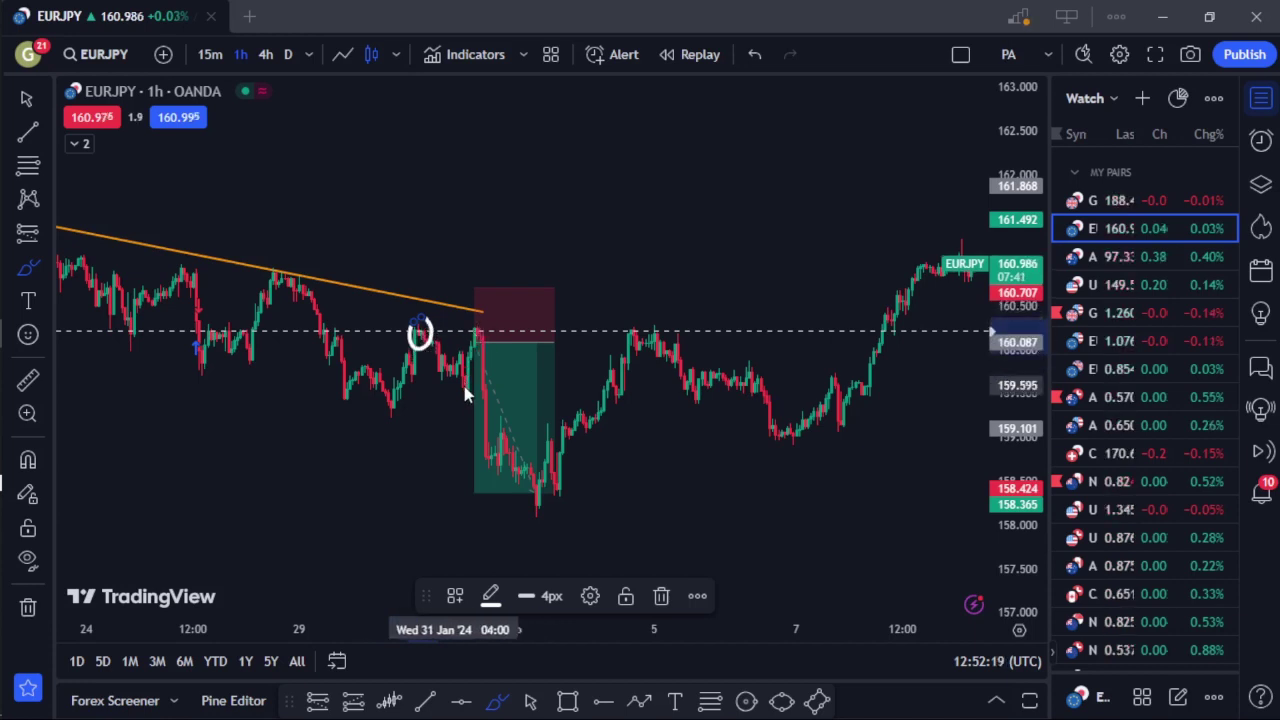
mouse_move(452, 386)
left_mouse_down()
mouse_move(476, 393)
mouse_move(460, 382)
left_mouse_up()
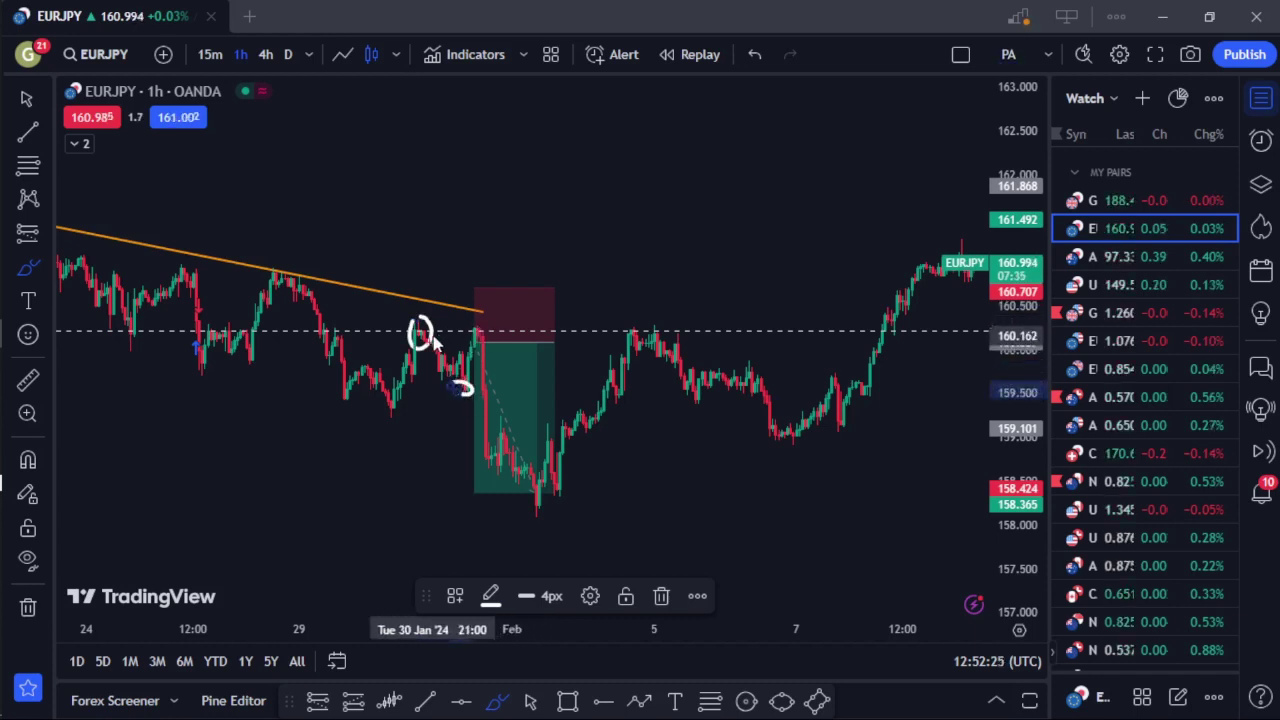
mouse_move(471, 322)
left_mouse_down()
mouse_move(463, 333)
mouse_move(480, 345)
mouse_move(492, 328)
mouse_move(478, 338)
left_mouse_up()
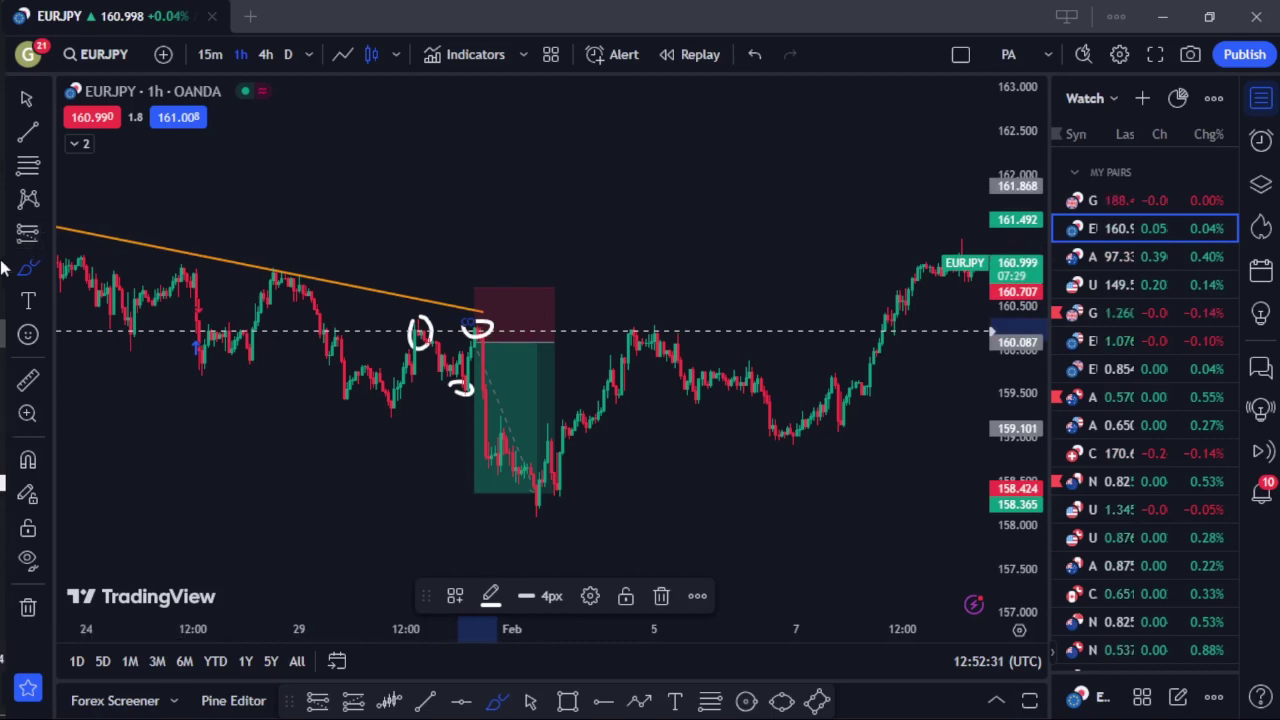
mouse_move(5, 333)
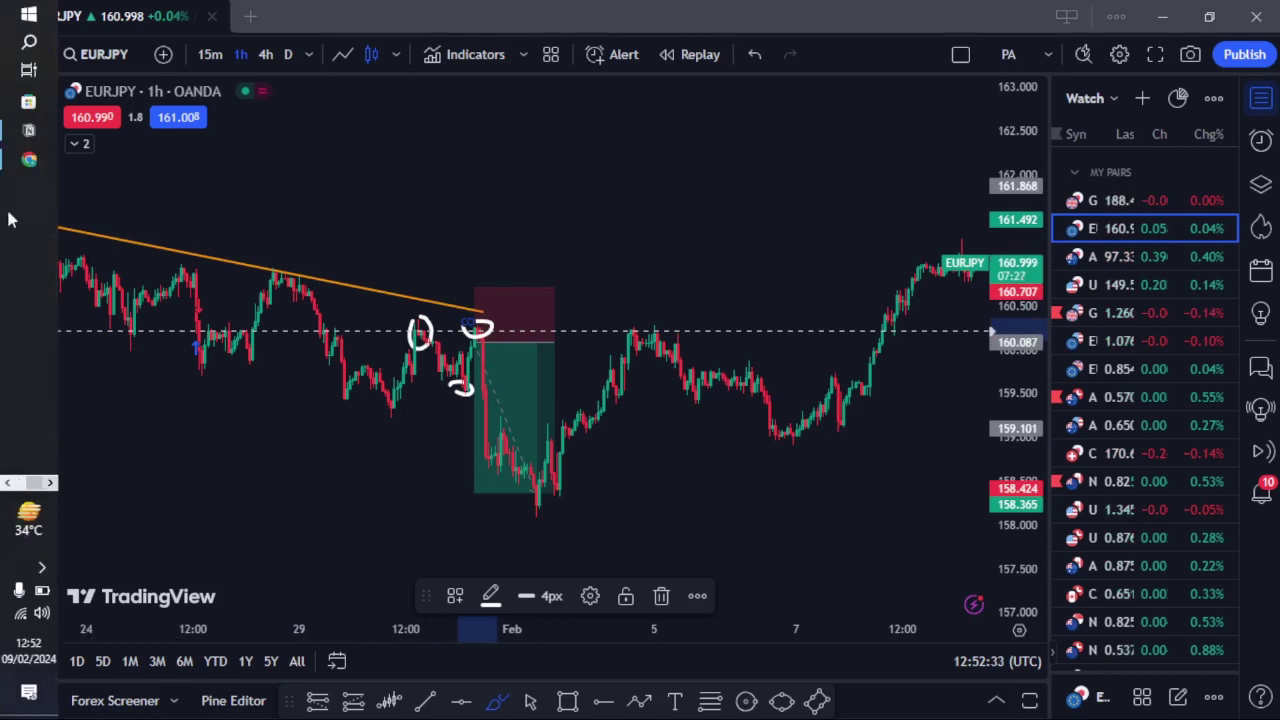
Start item 3 reading 'I waited for a bearish bar' below the second reason.
left_click(29, 130)
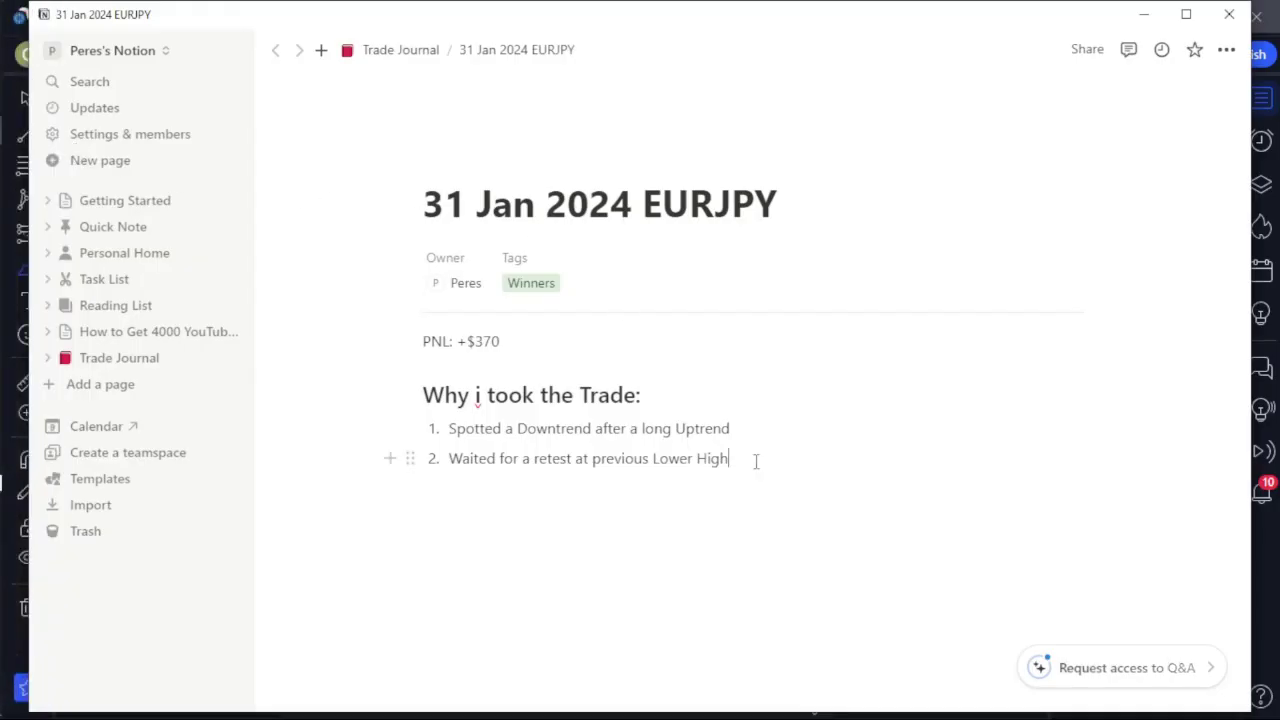
key("Return")
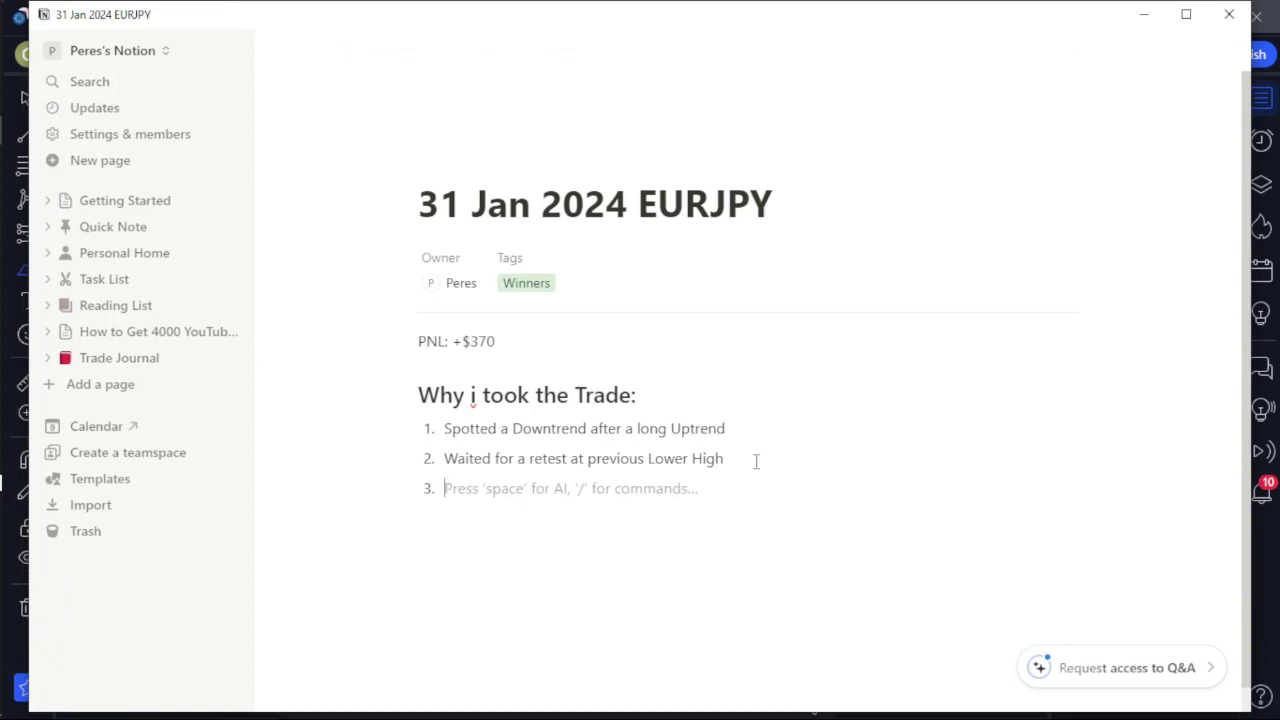
type("I waited for a bearish bar")
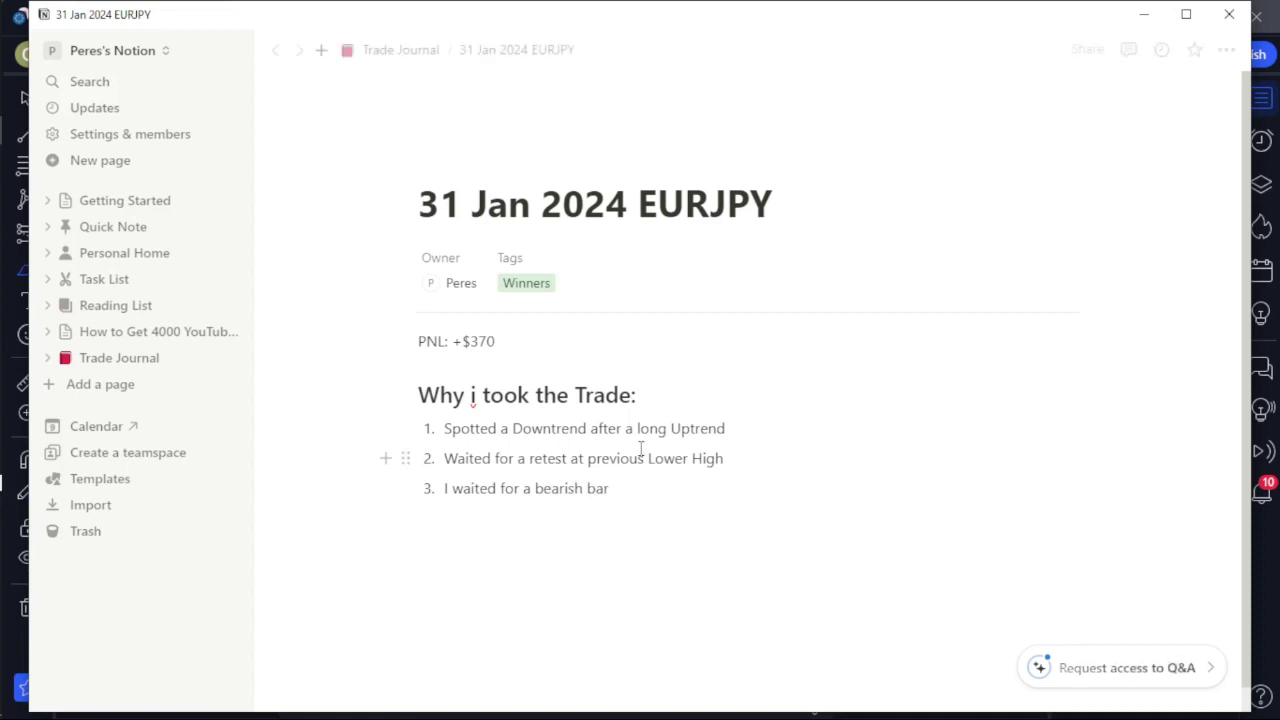
Turn the PNL: line into a toggle heading.
double_click(431, 340)
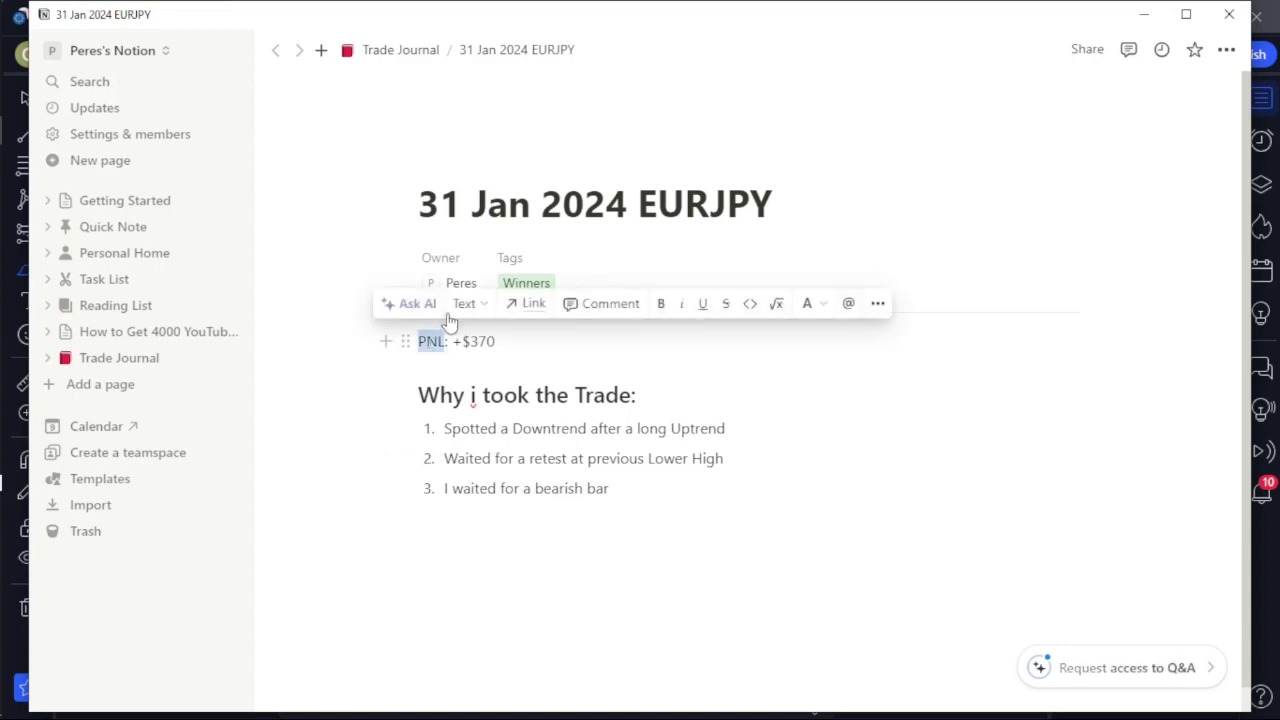
left_click(463, 304)
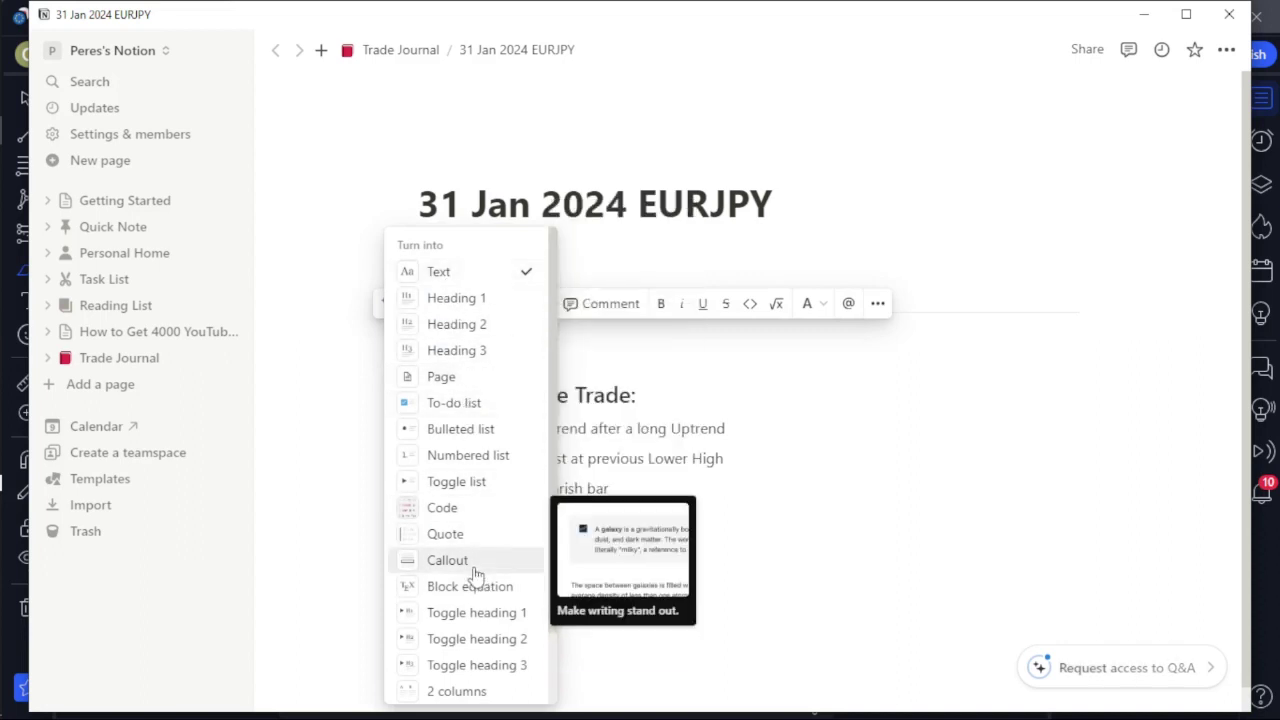
left_click(484, 638)
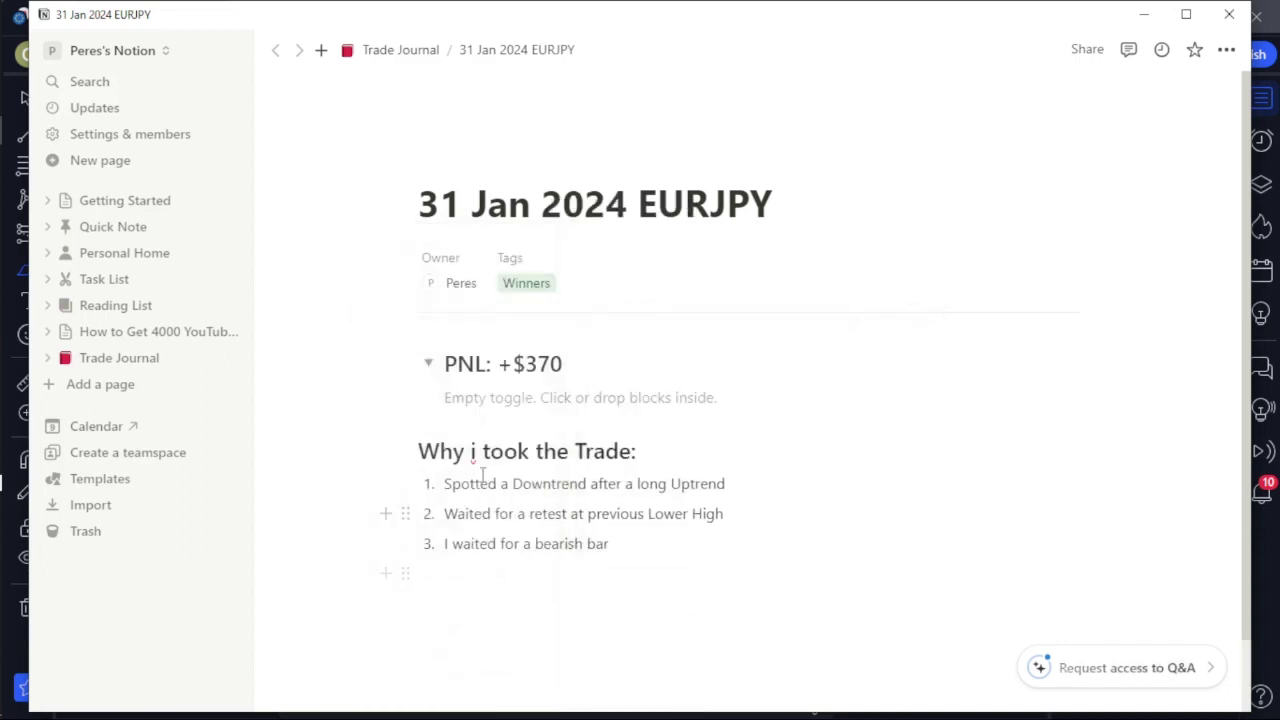
Re-paste $370 inside the PNL toggle and collapse it.
mouse_move(513, 363)
left_mouse_down()
mouse_move(492, 363)
mouse_move(546, 363)
mouse_move(491, 363)
left_mouse_up()
key("ctrl+c")
key("BackSpace")
left_click(546, 363)
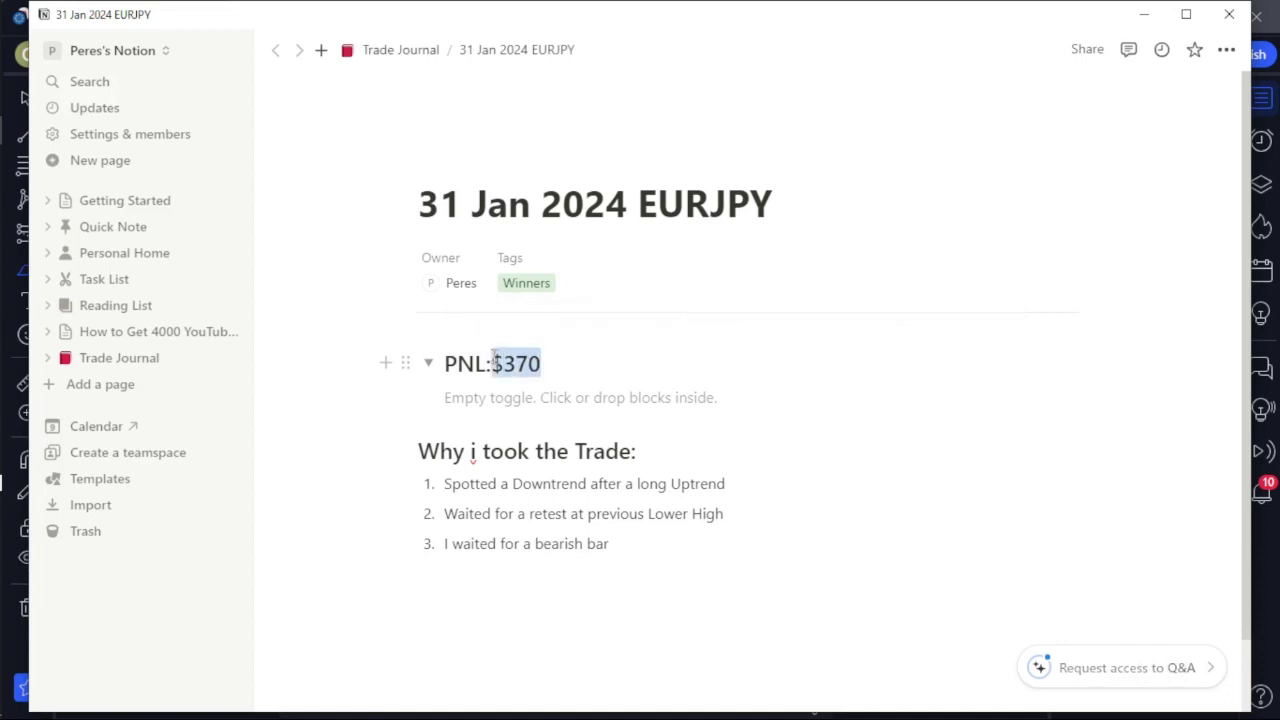
key("BackSpace")
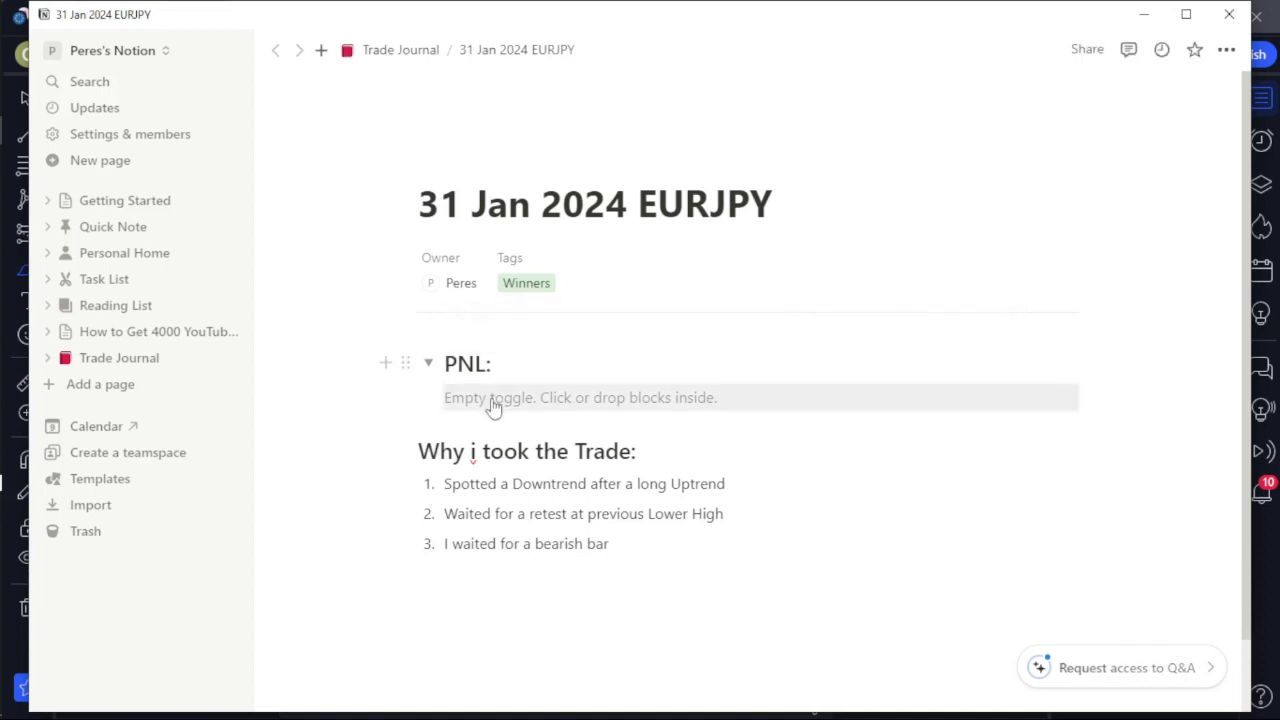
left_click(492, 399)
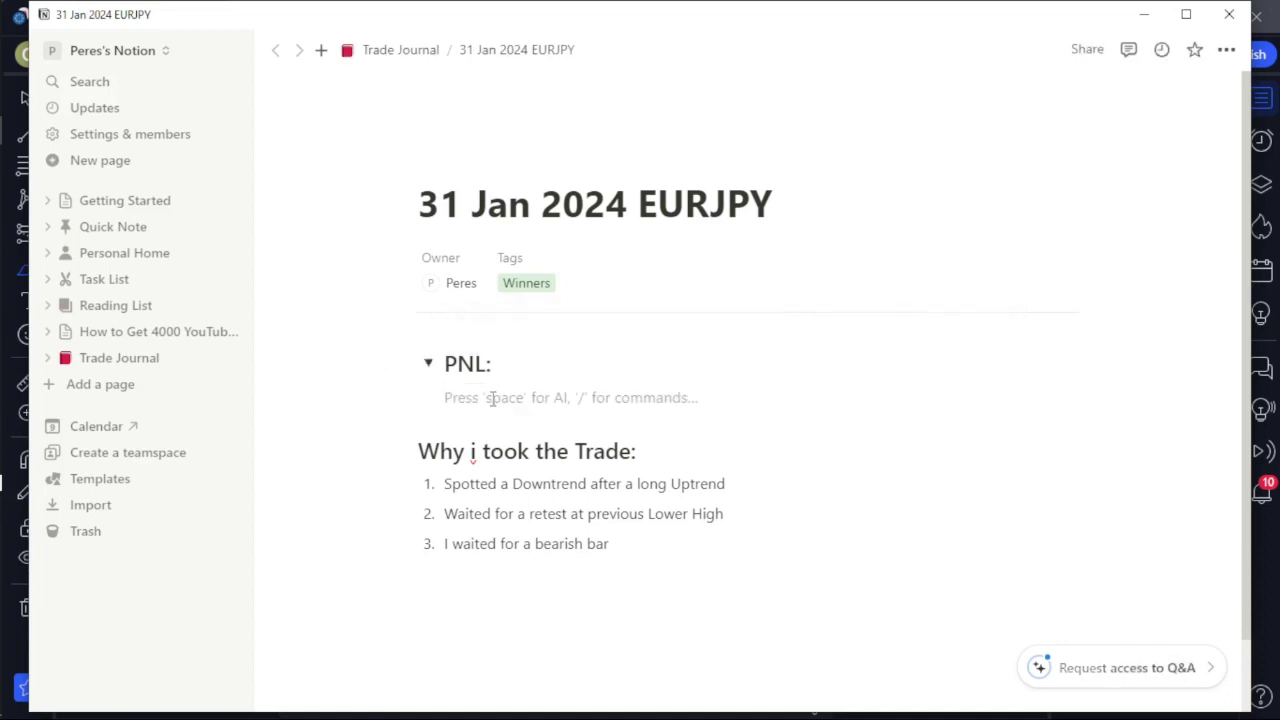
key("ctrl+v")
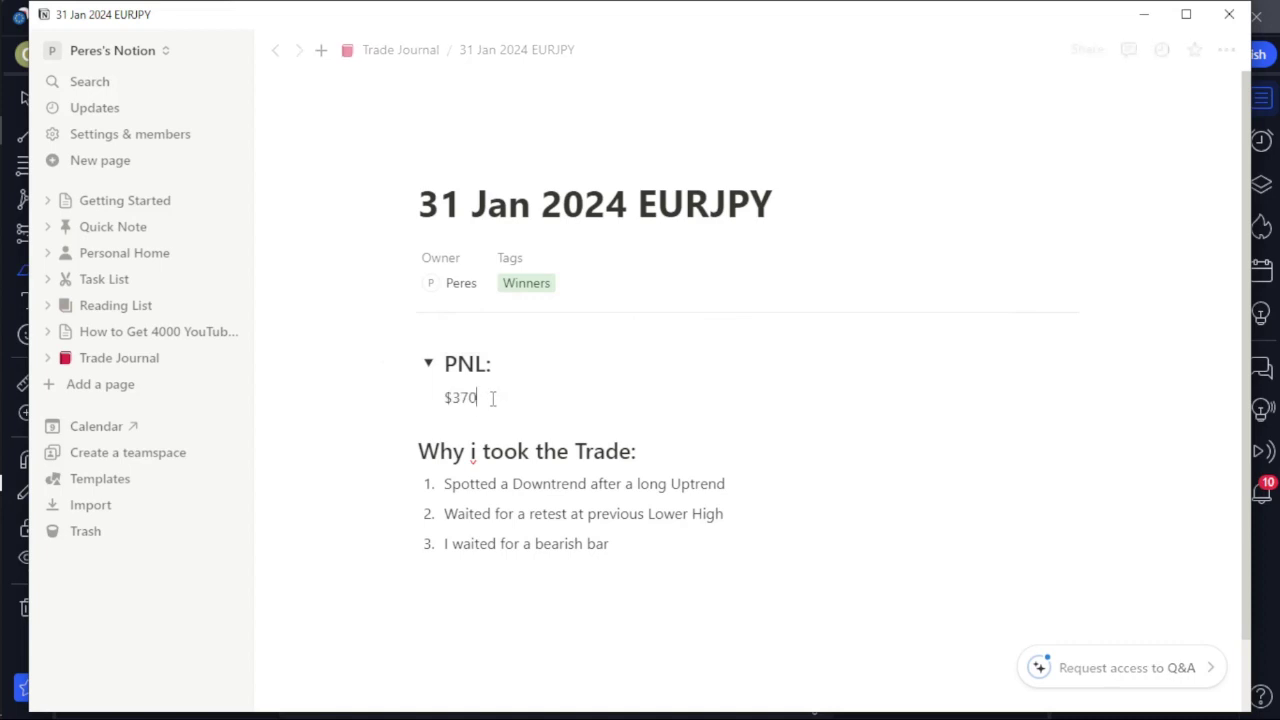
left_click(428, 364)
Turn Why i took the Trade: into a toggle heading over its reasons list.
triple_click(502, 421)
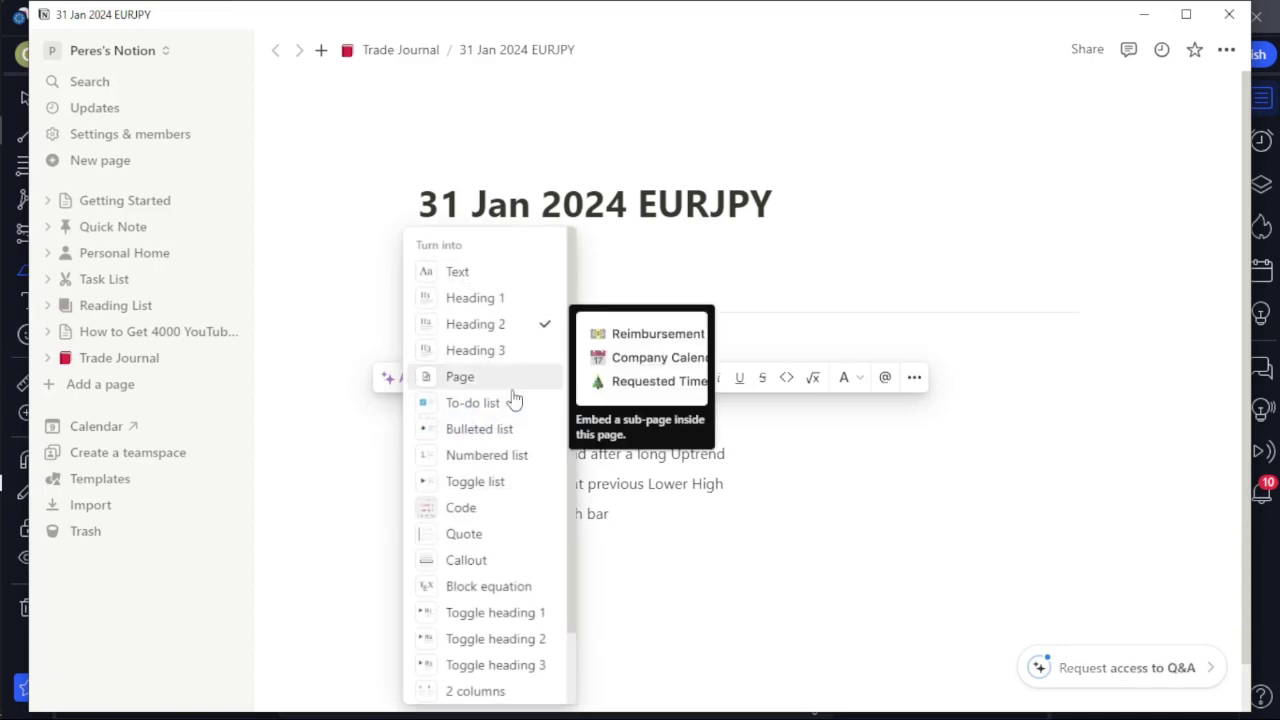
key("Escape")
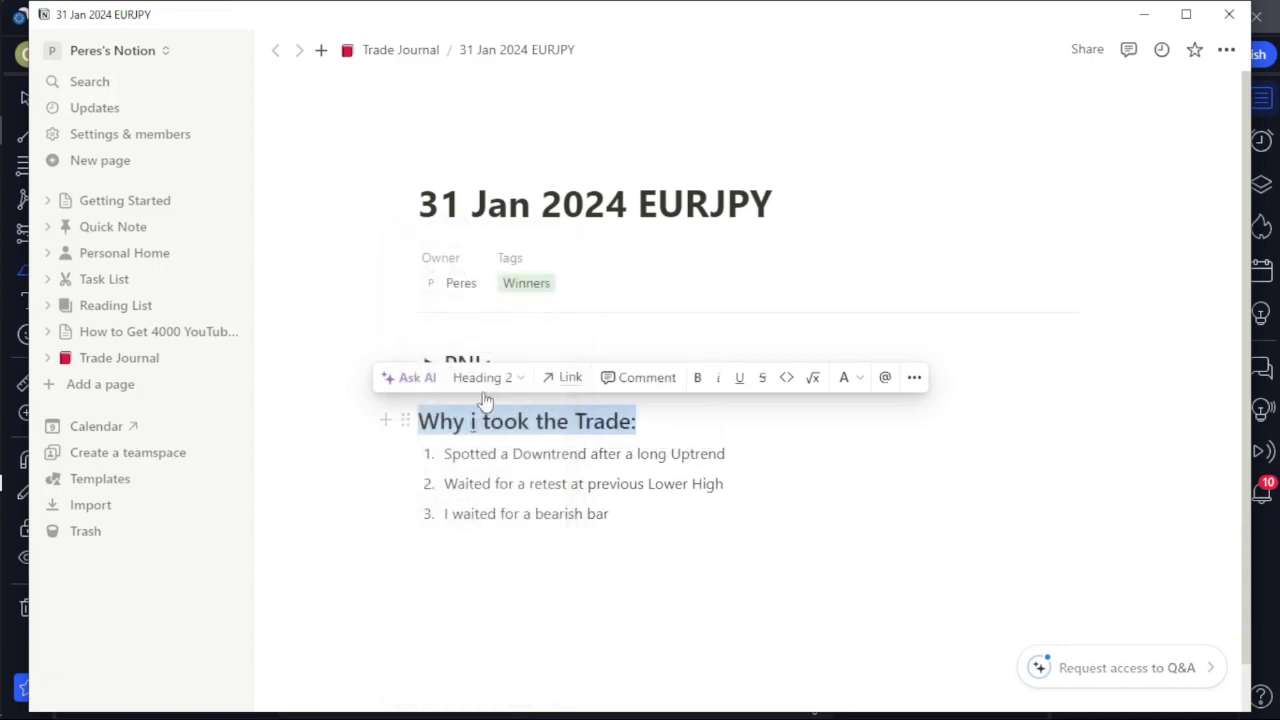
left_click(481, 380)
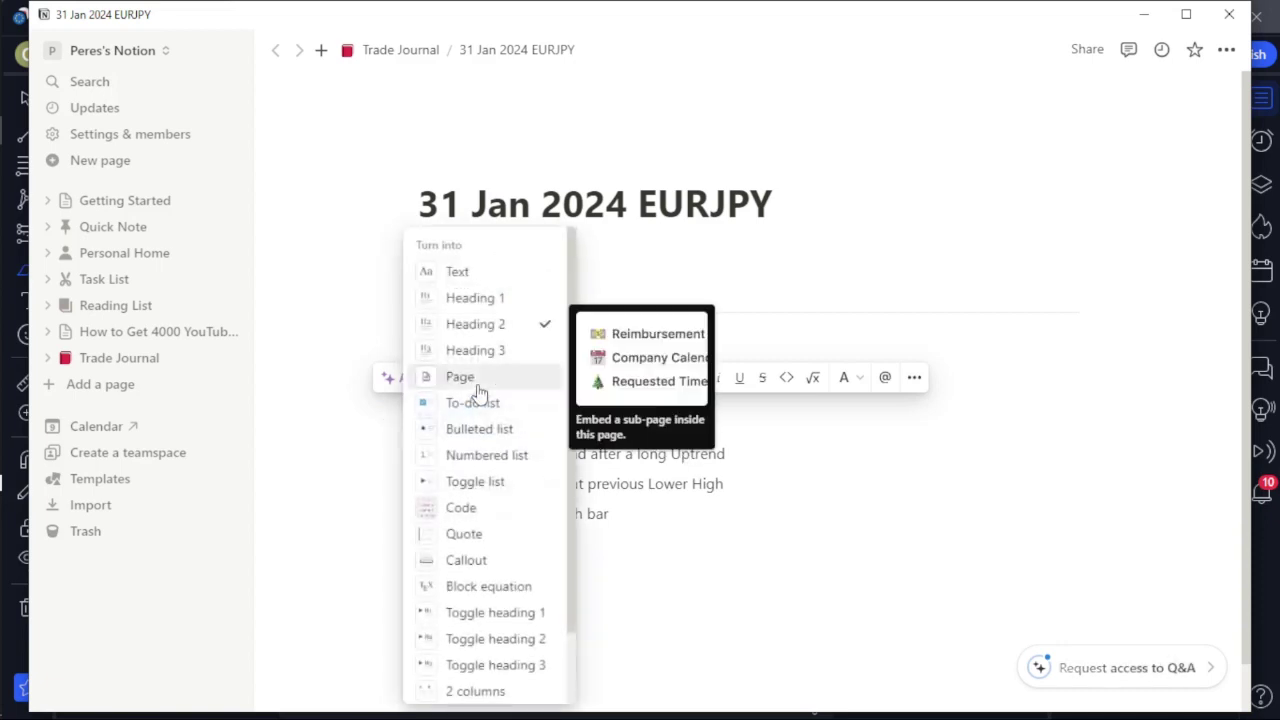
left_click(518, 636)
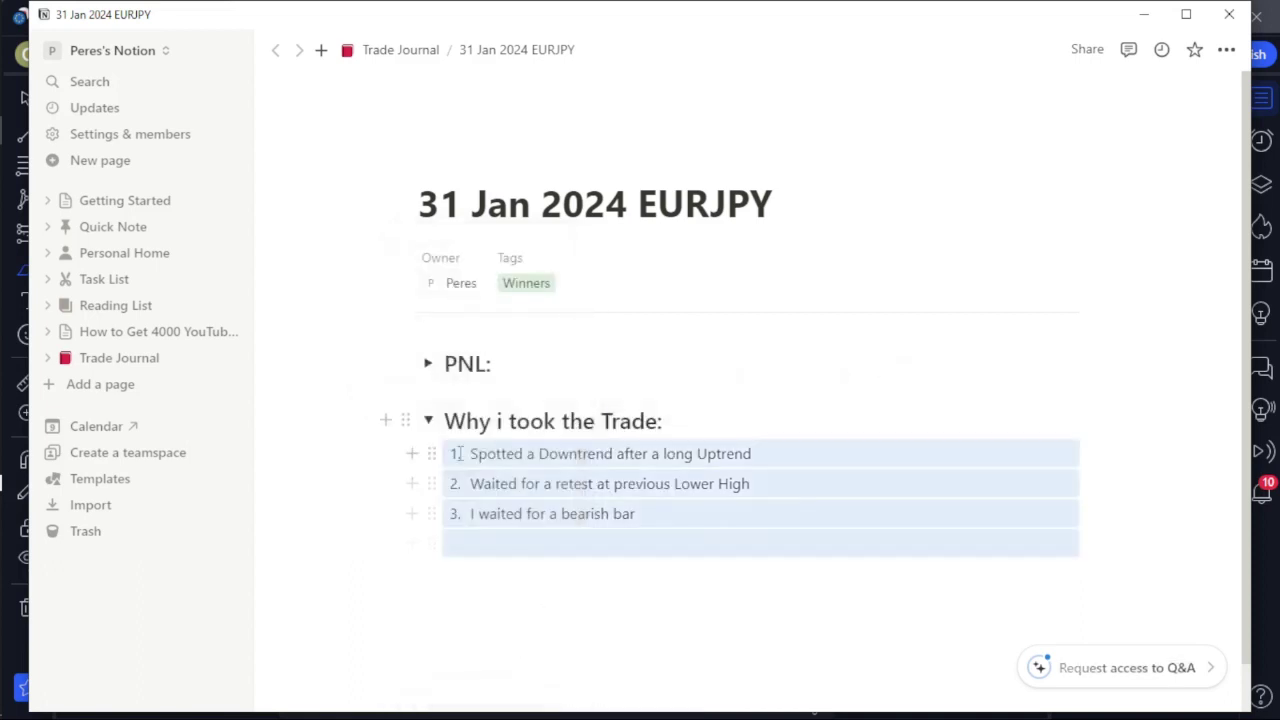
left_click(430, 422)
left_click(431, 422)
left_click(646, 597)
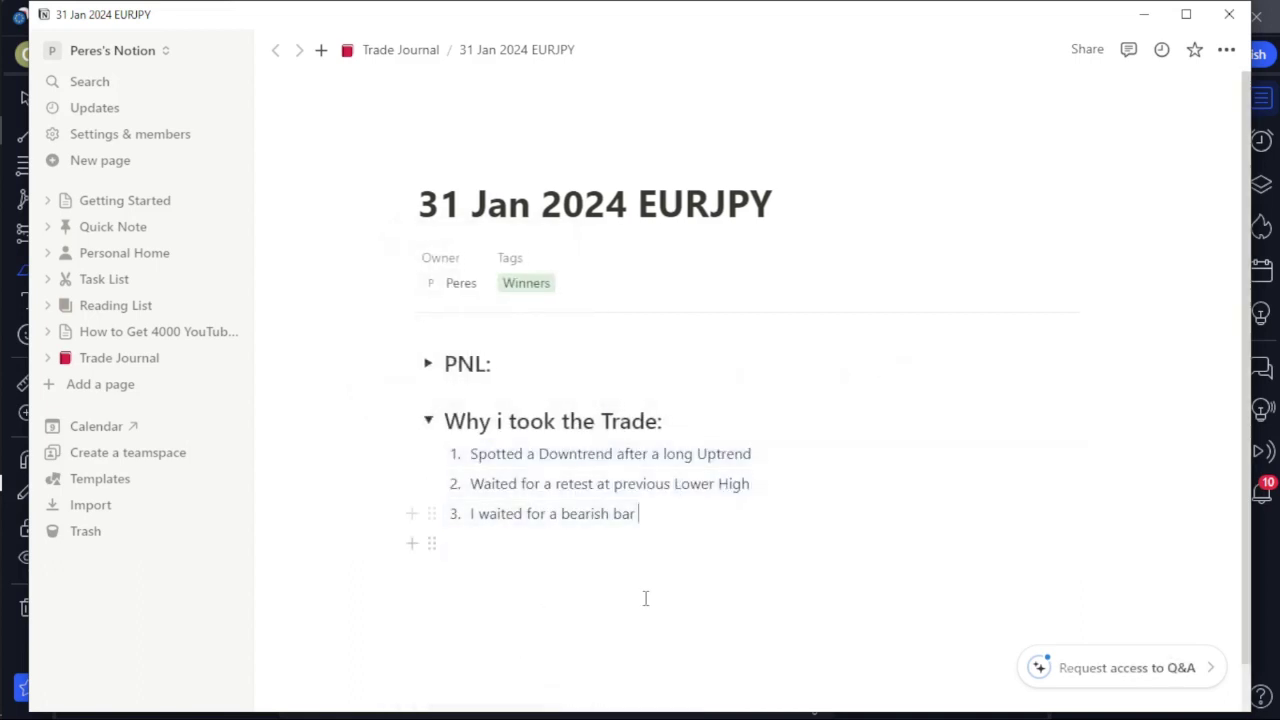
left_click(430, 366)
left_click(430, 366)
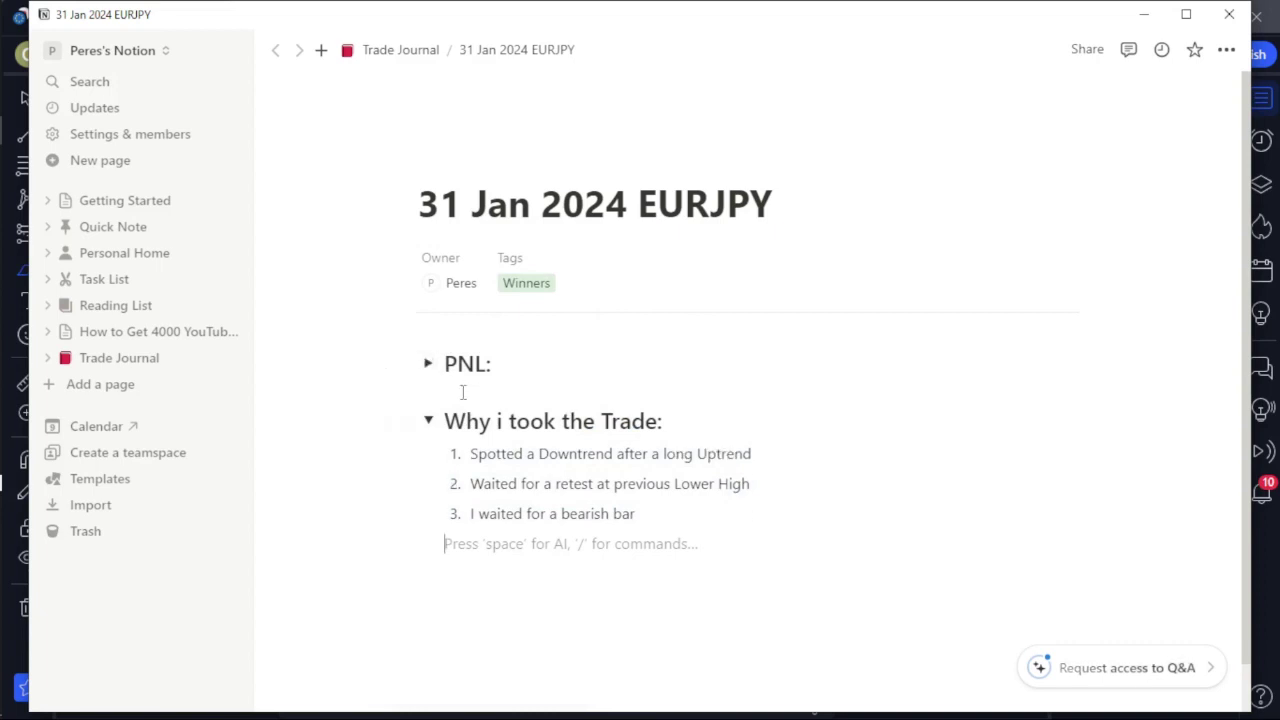
left_click(509, 366)
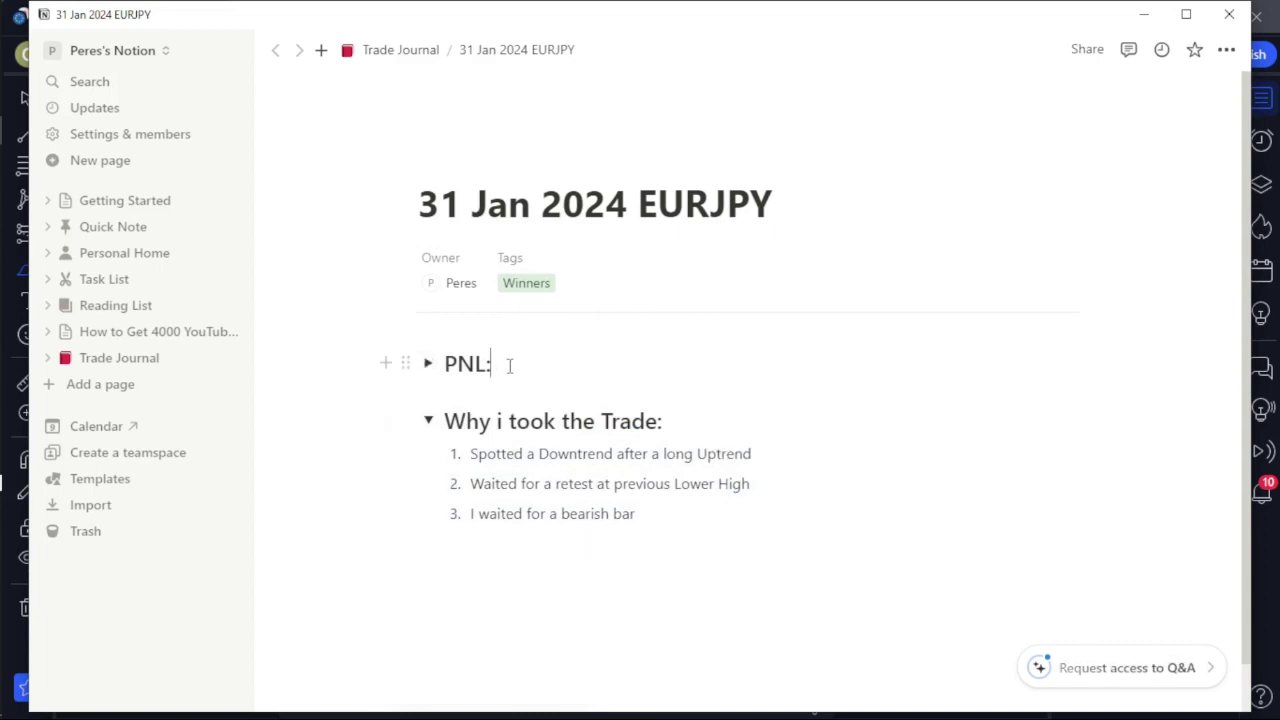
Add a Heading 2 block titled Order Type below PNL.
left_click(386, 364)
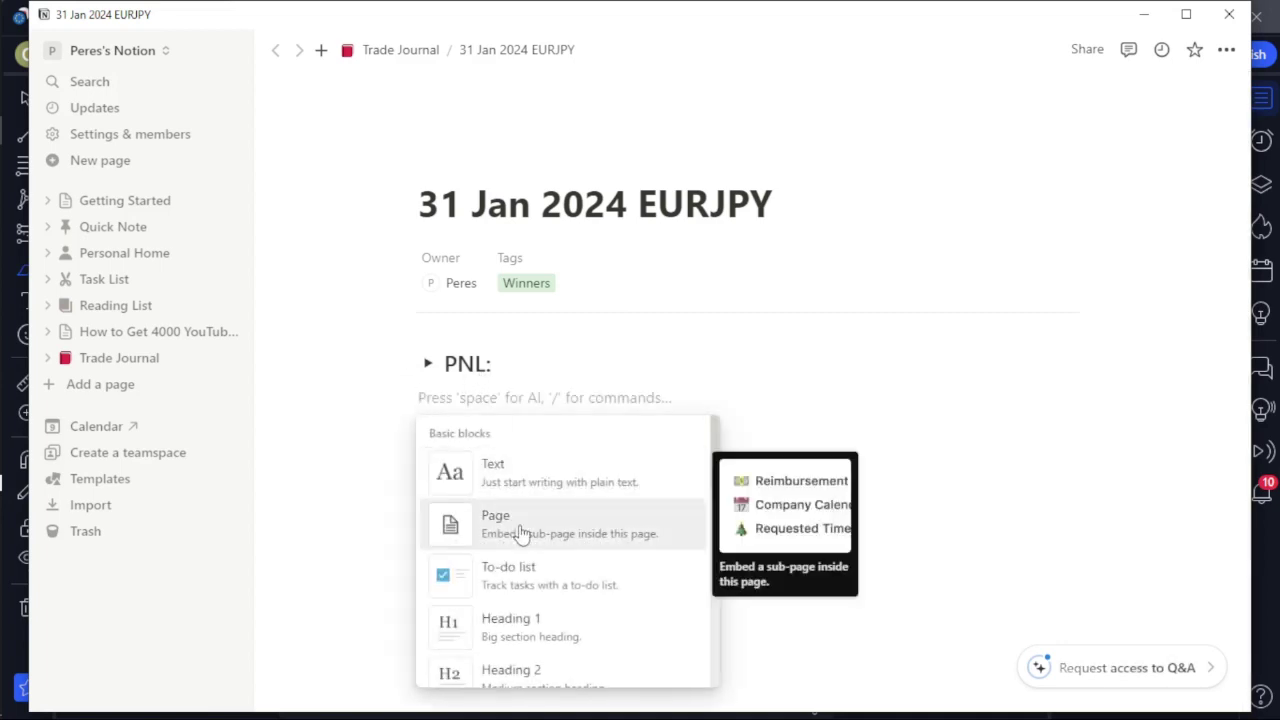
scroll(545, 605, "down", 2)
scroll(551, 602, "down", 2)
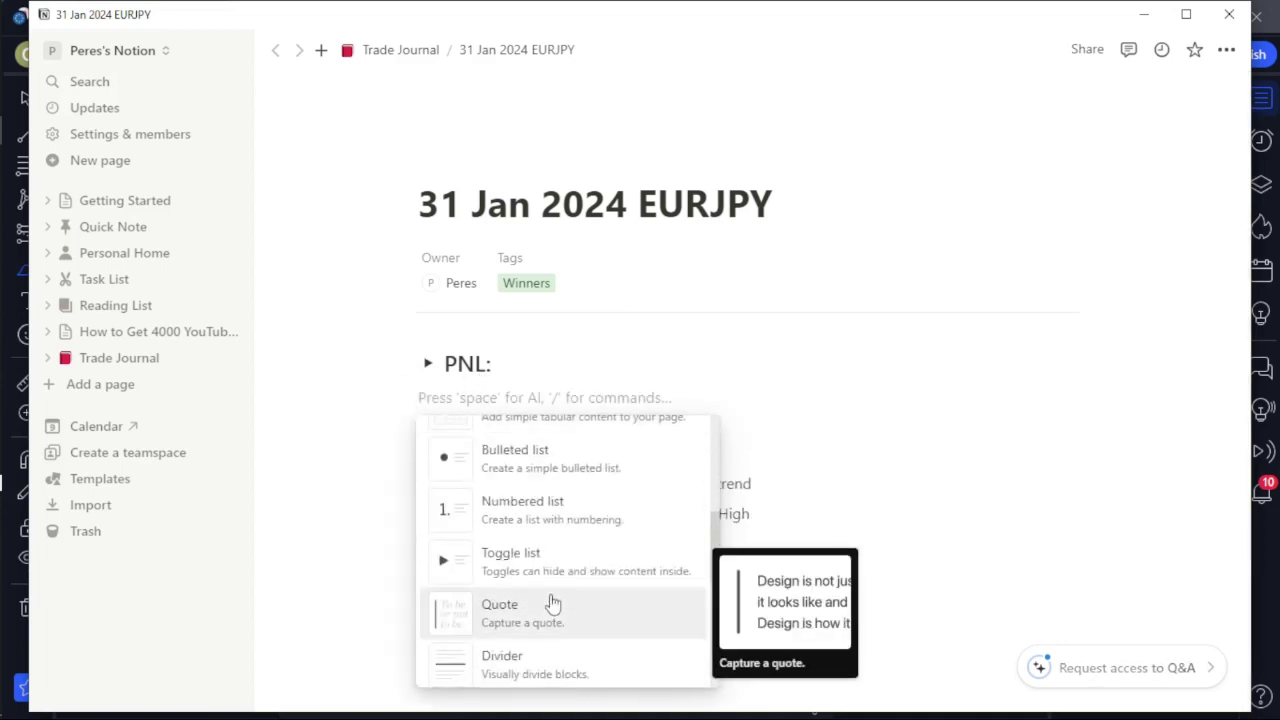
scroll(565, 556, "up", 1)
scroll(560, 530, "up", 3)
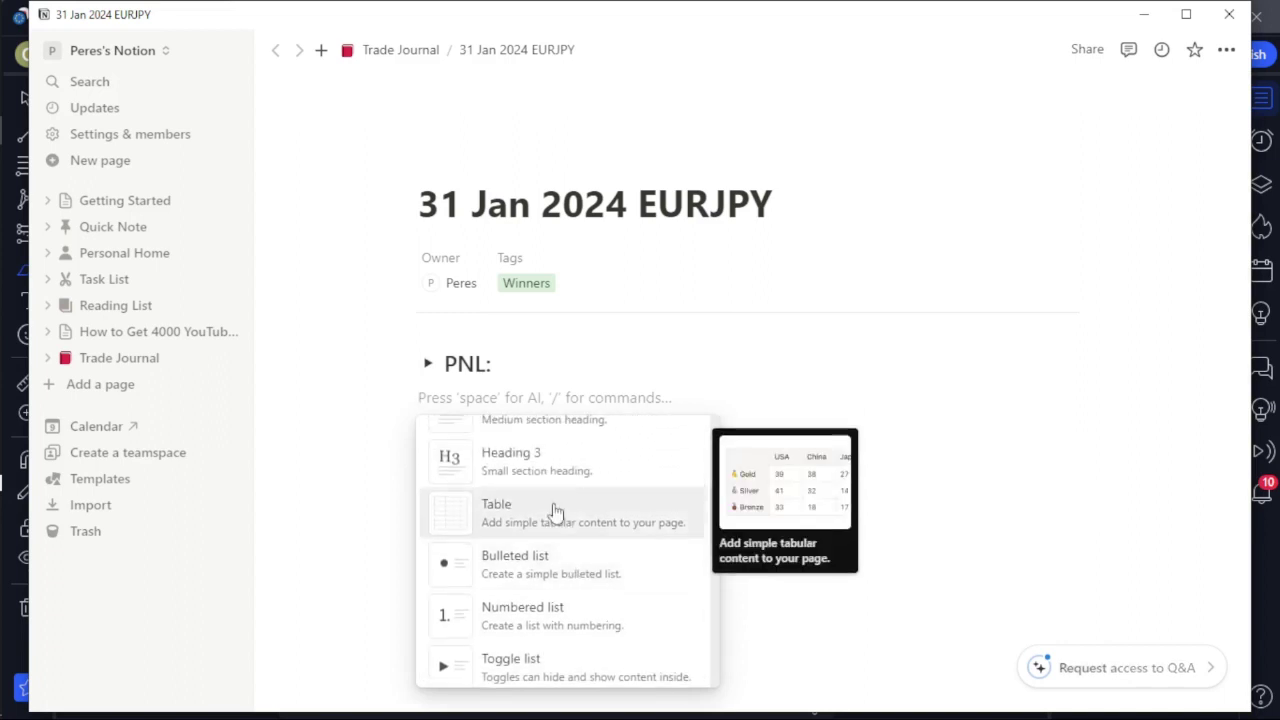
scroll(535, 575, "down", 1)
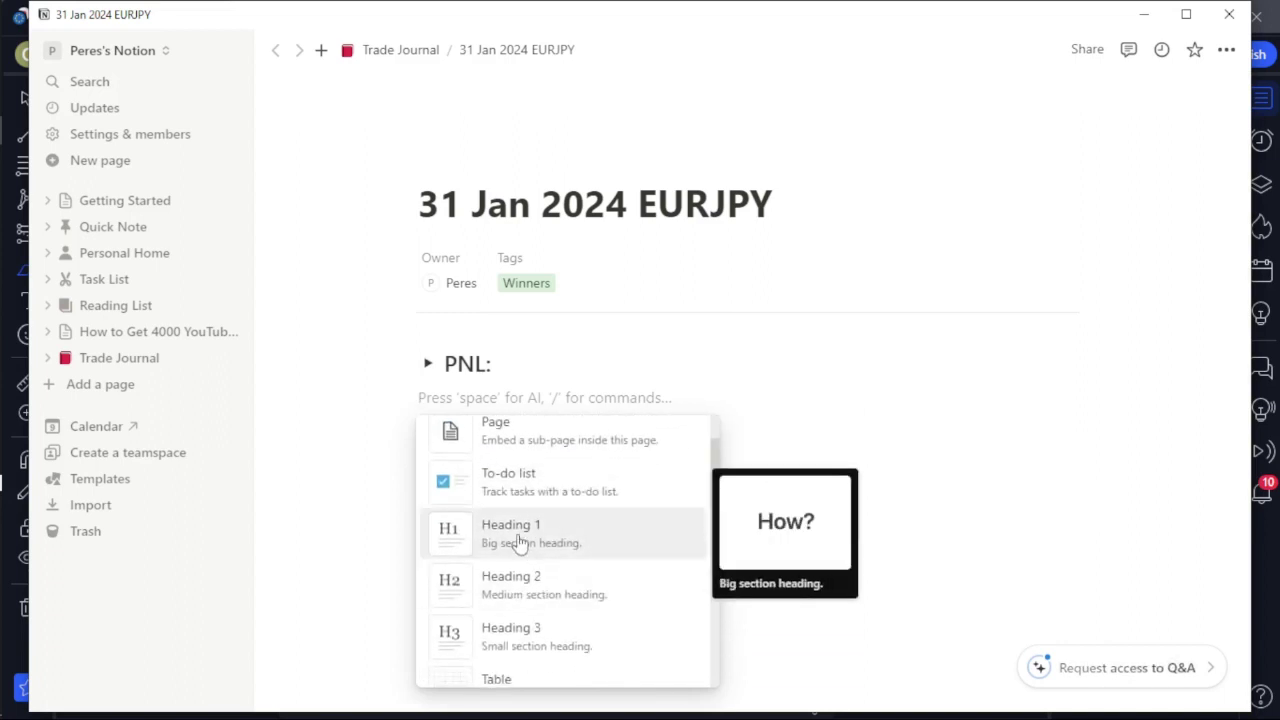
left_click(540, 585)
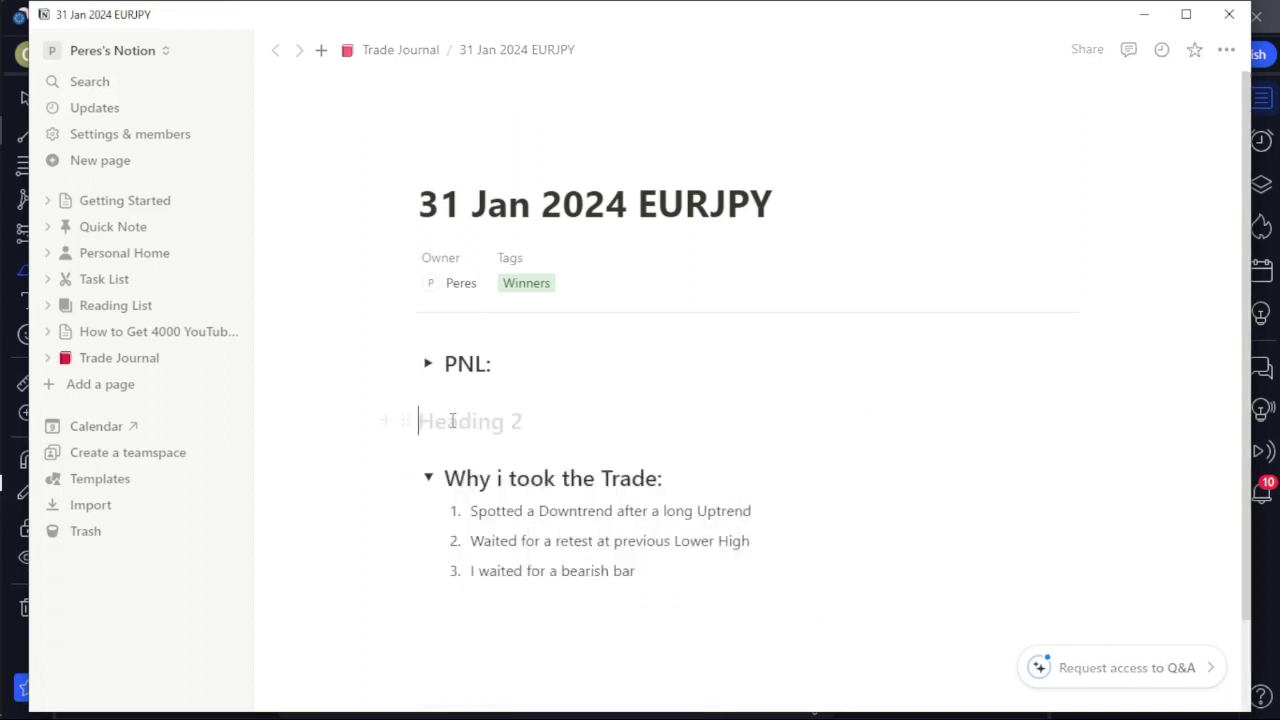
type("Order Type")
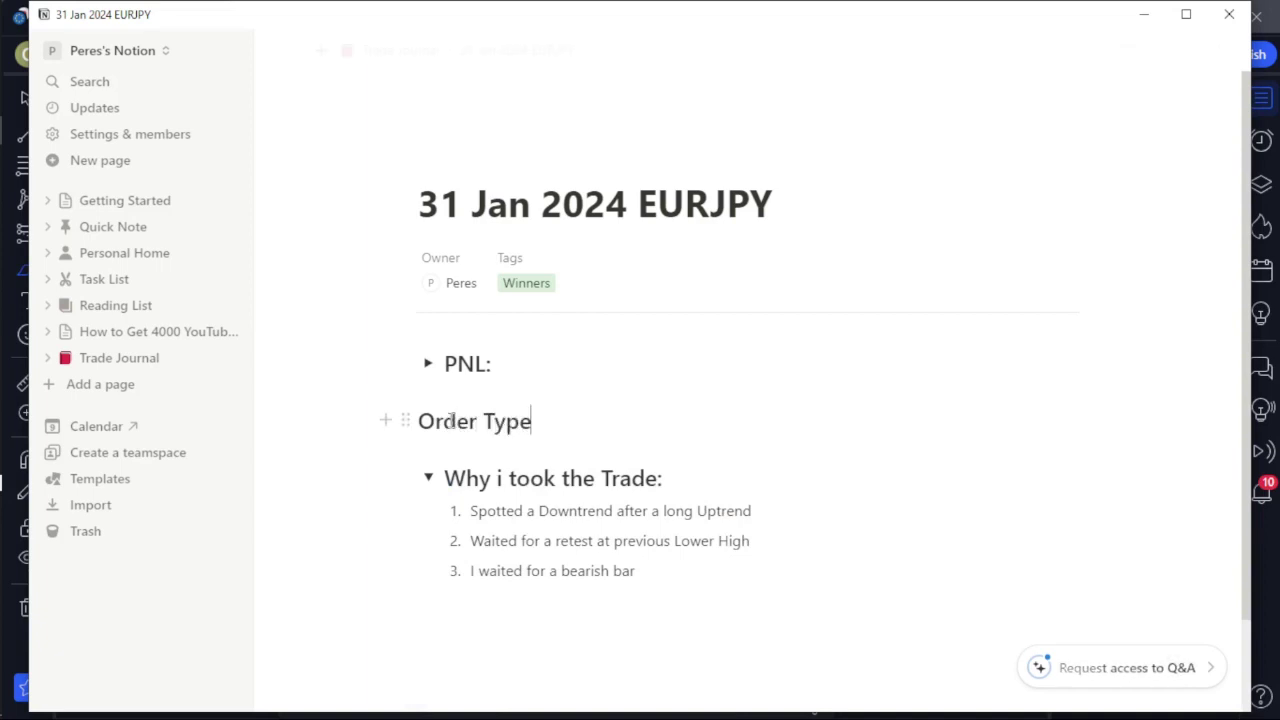
Make Order Type a collapsed toggle heading containing 'Sell order', then bring Chrome forward.
triple_click(436, 421)
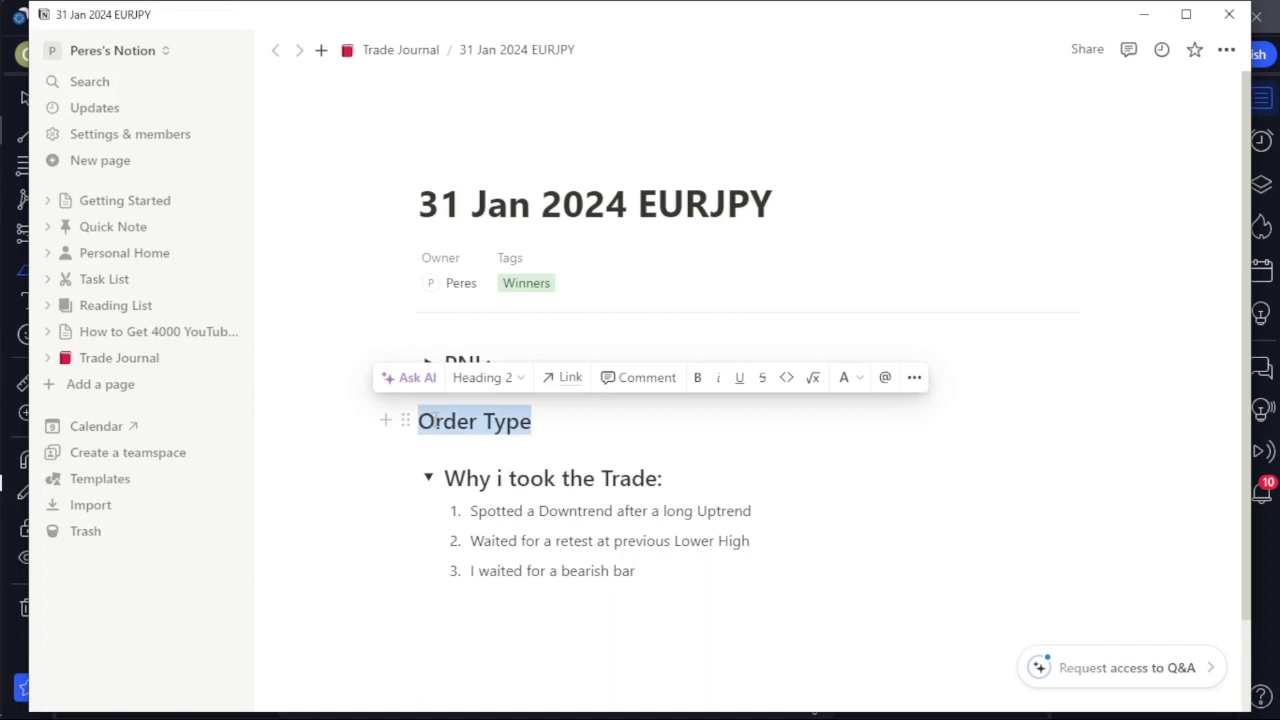
left_click(506, 381)
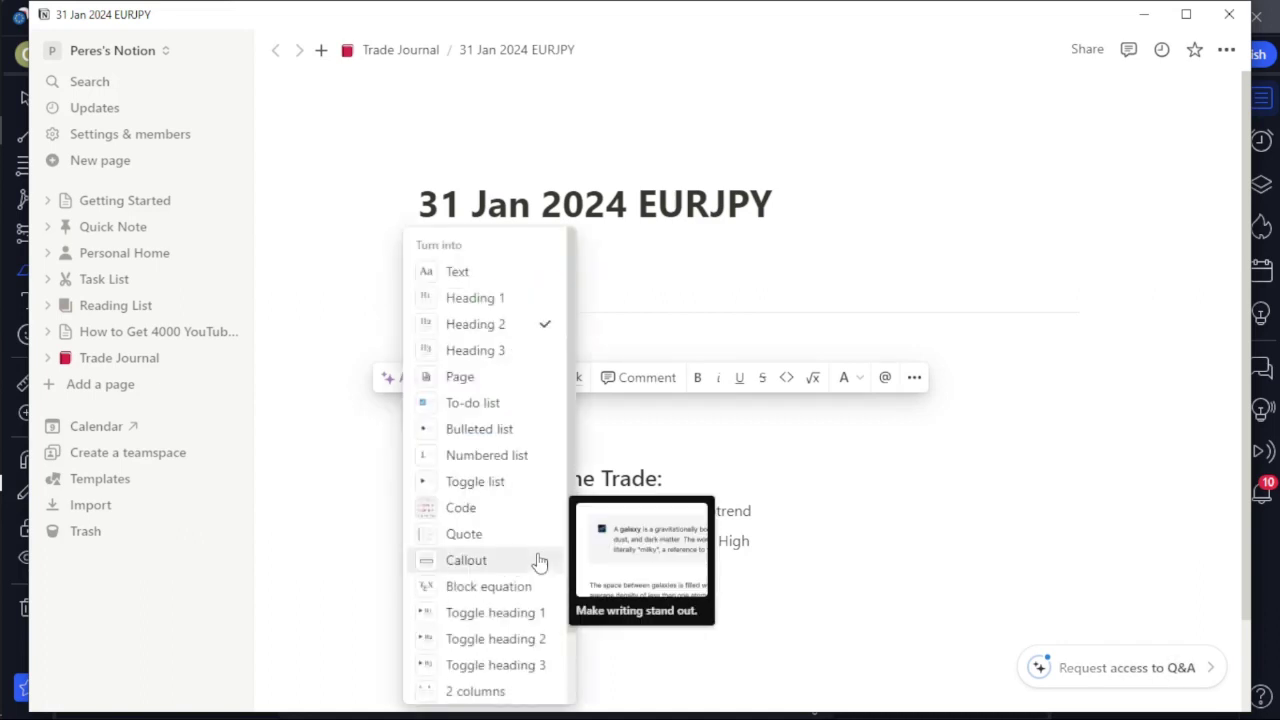
left_click(530, 640)
left_click(553, 452)
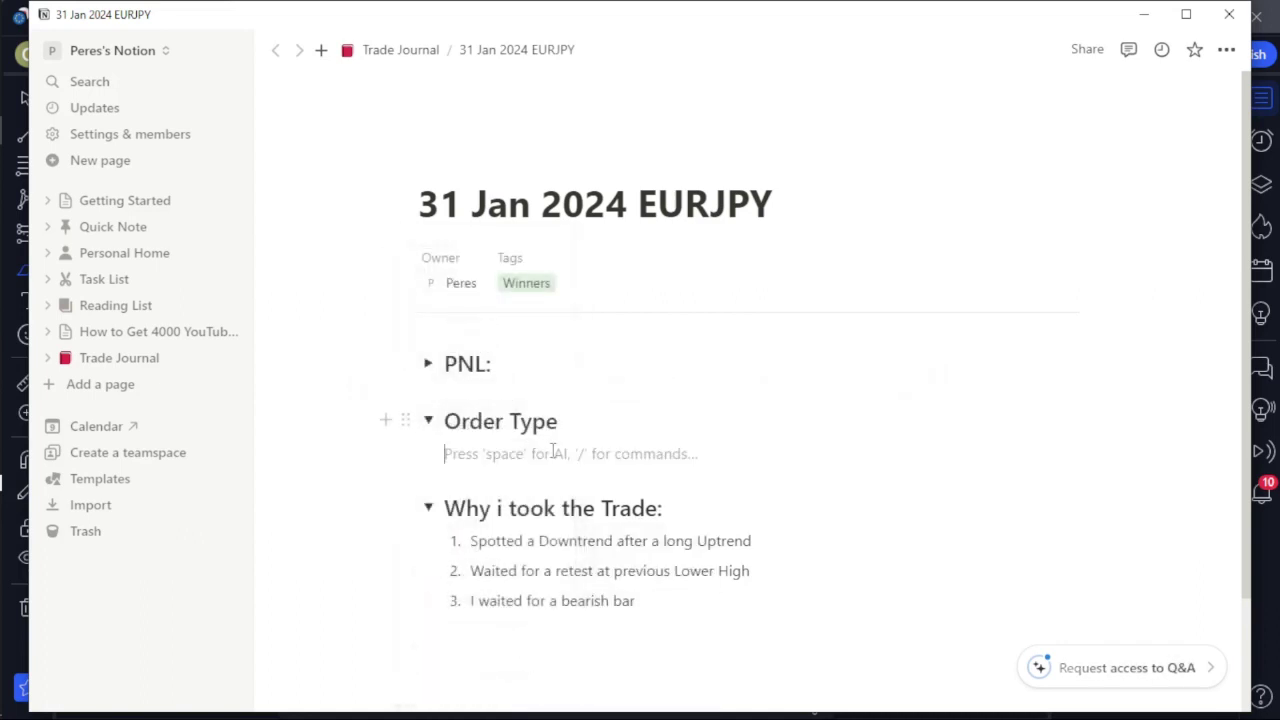
type("Sell order")
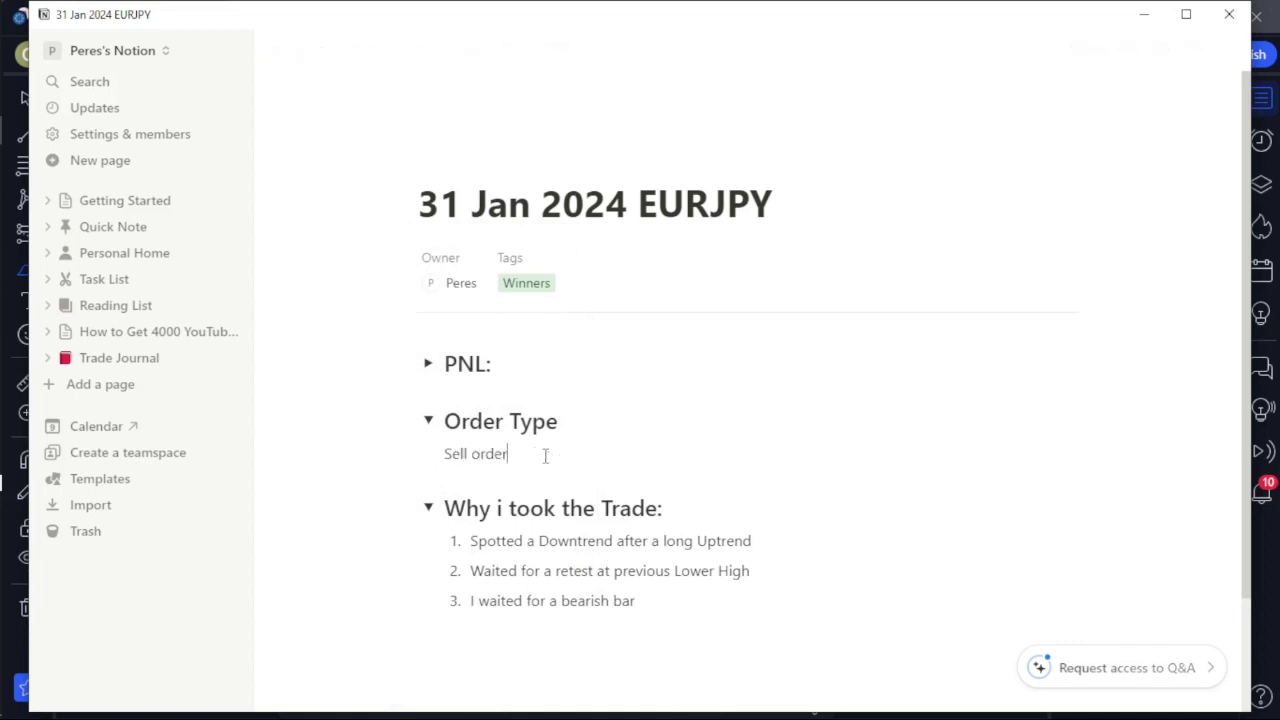
left_click(428, 421)
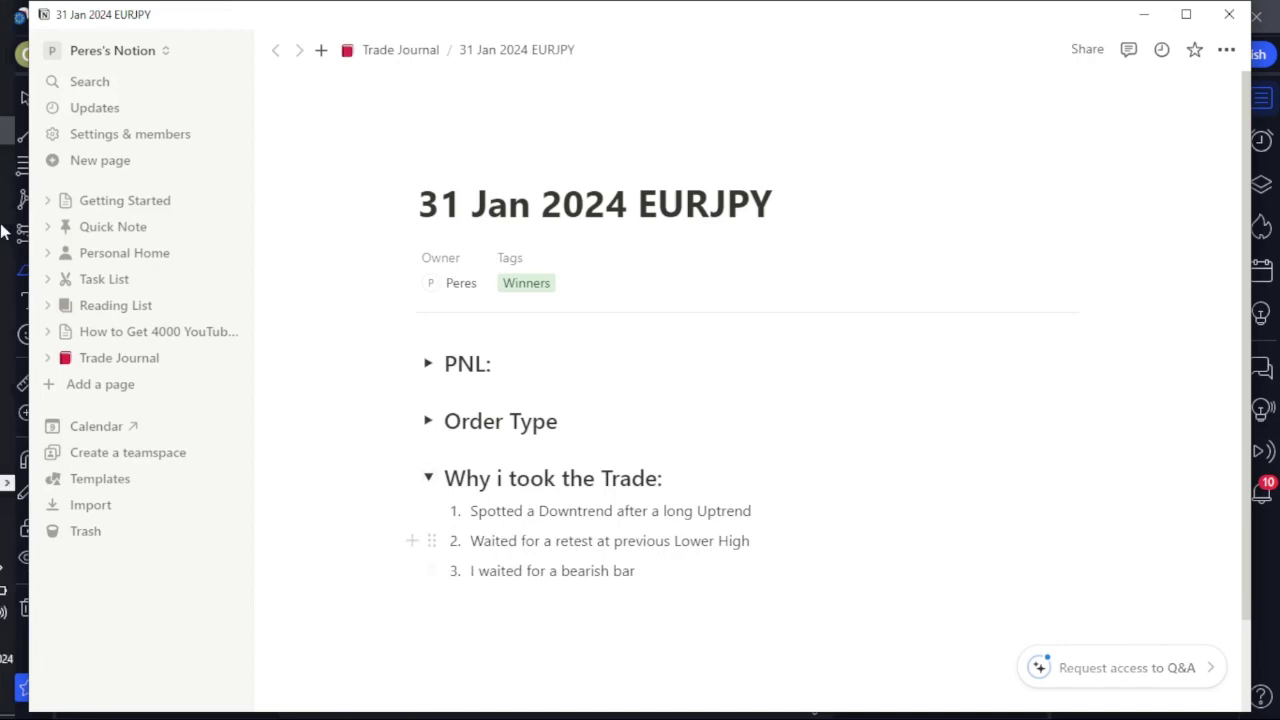
left_click(12, 162)
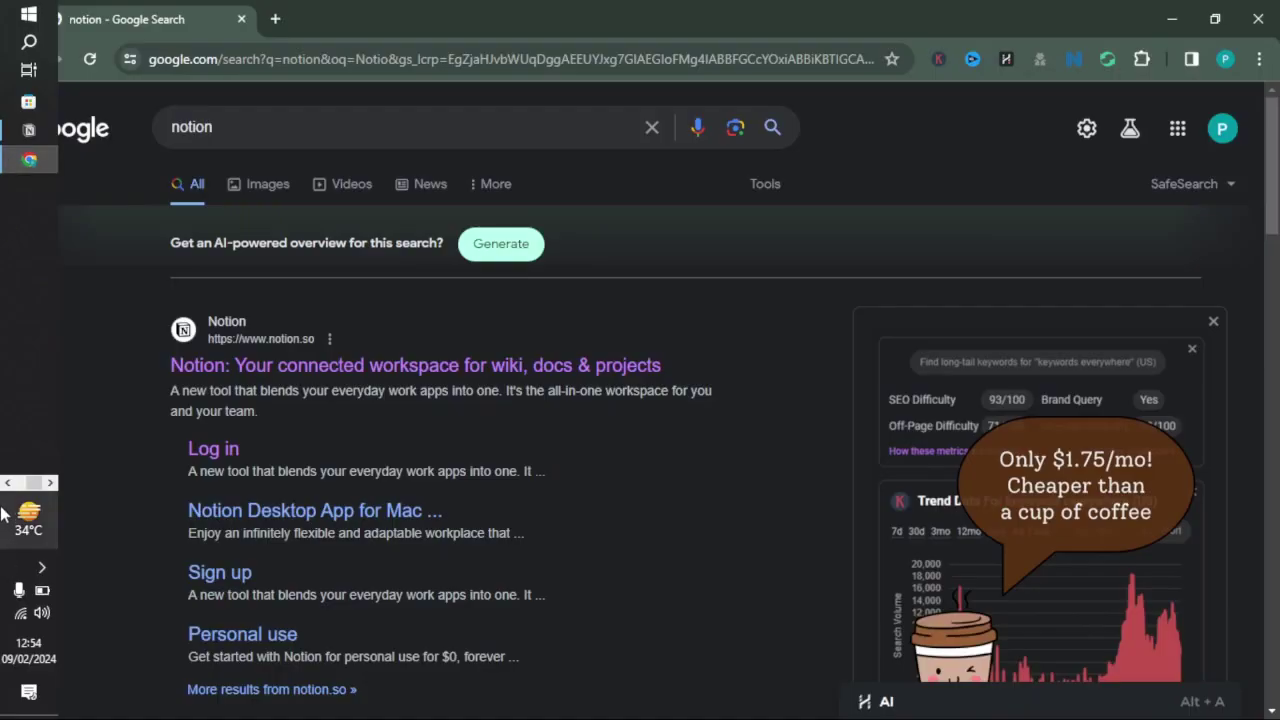
Show the EURJPY chart on the 15-minute timeframe with the chart view reset.
left_click(14, 333)
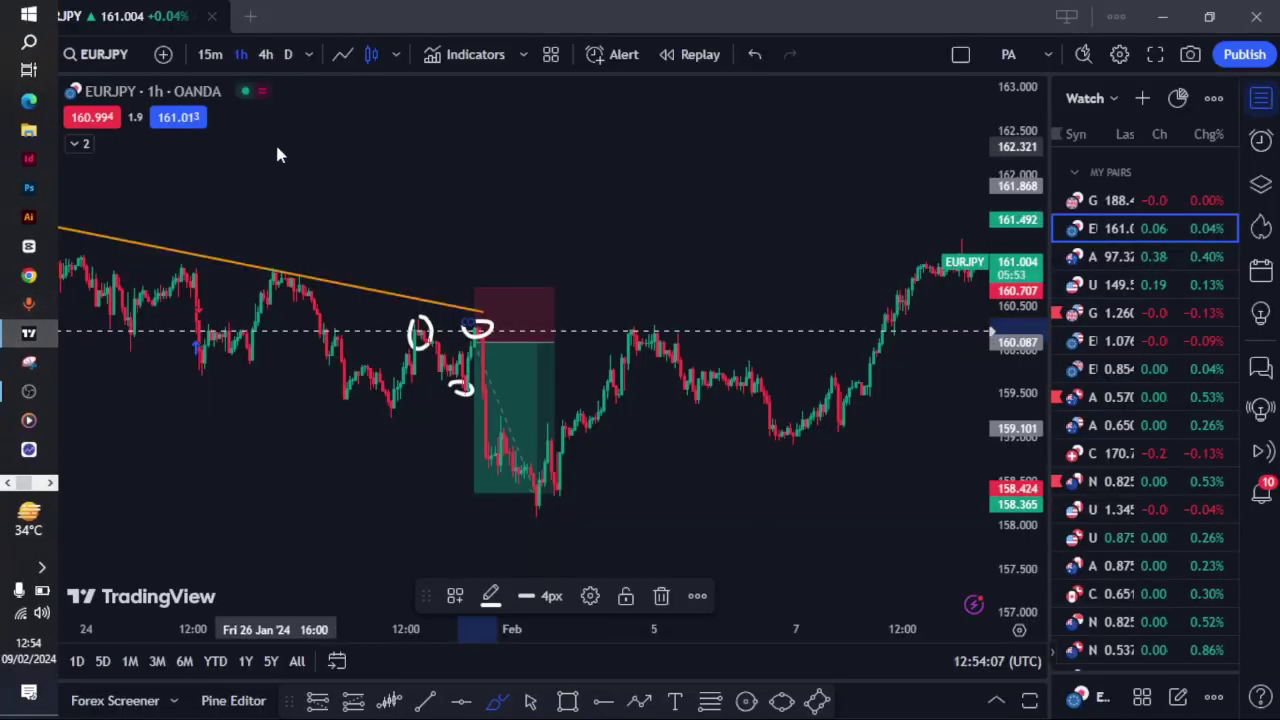
left_click(211, 56)
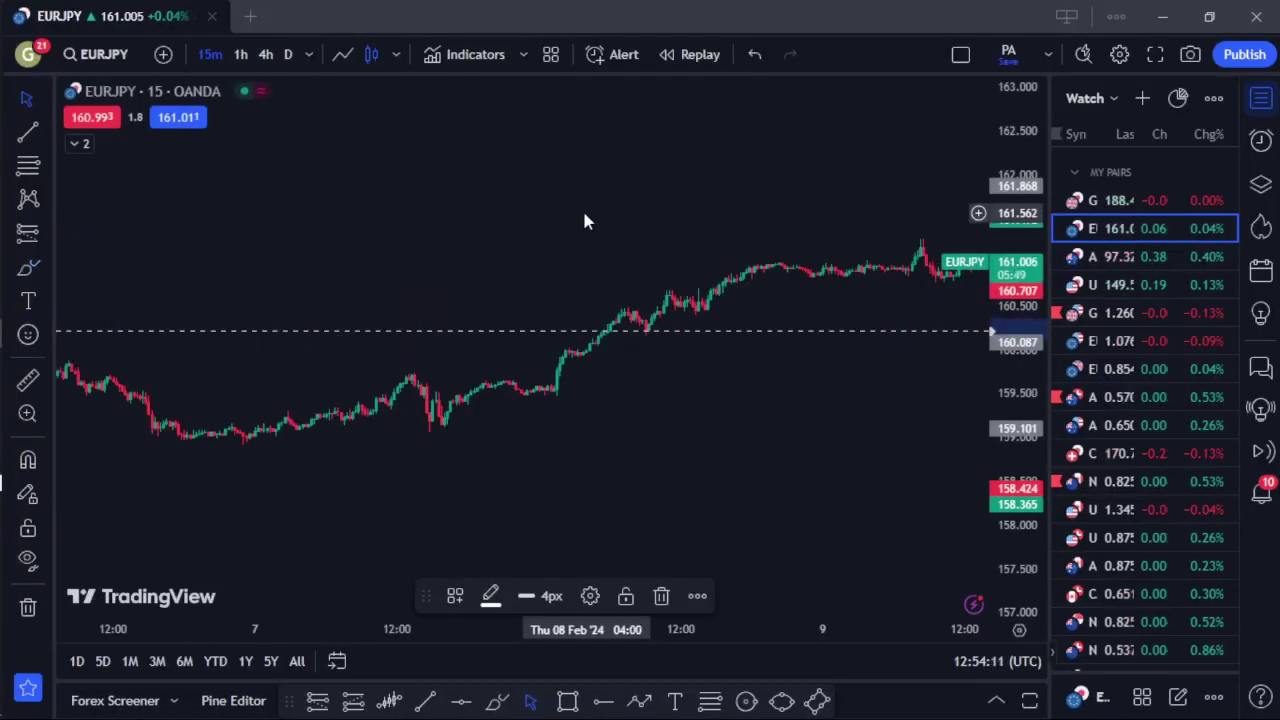
right_click(589, 175)
left_click(623, 184)
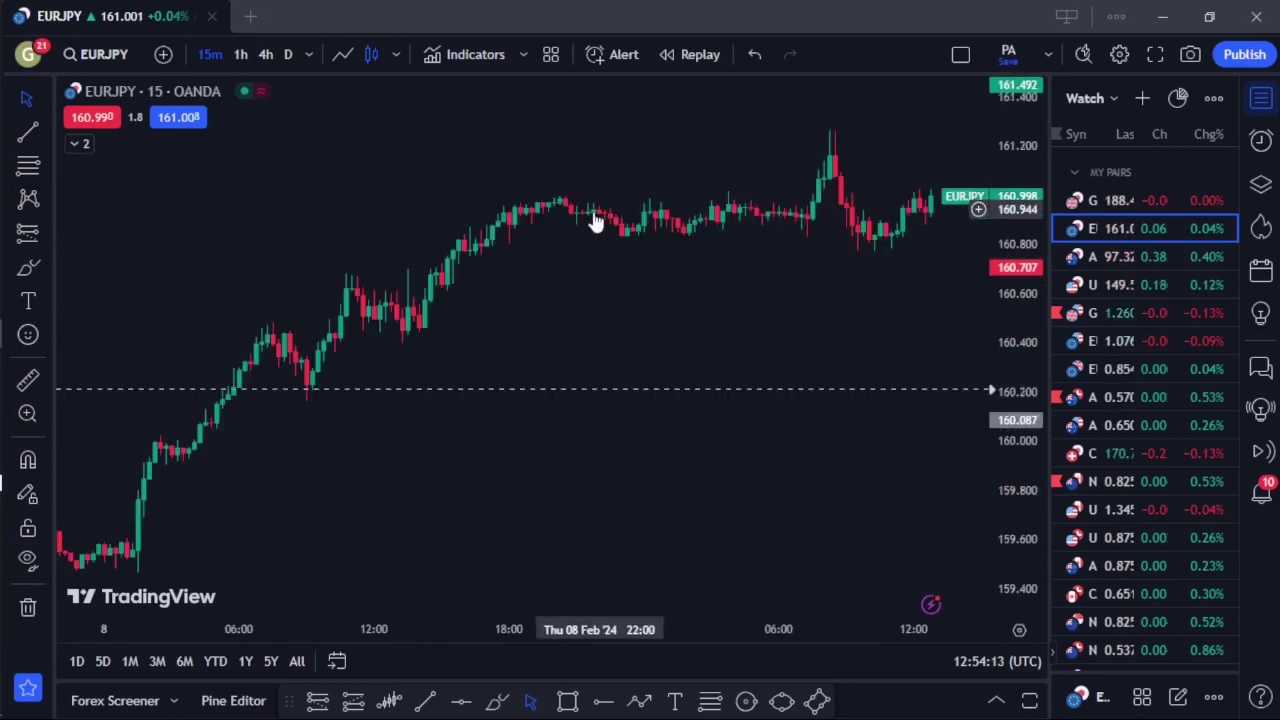
Pan the chart back to the 31 Jan short trade box, then return to Notion.
scroll(480, 394, "down", 5)
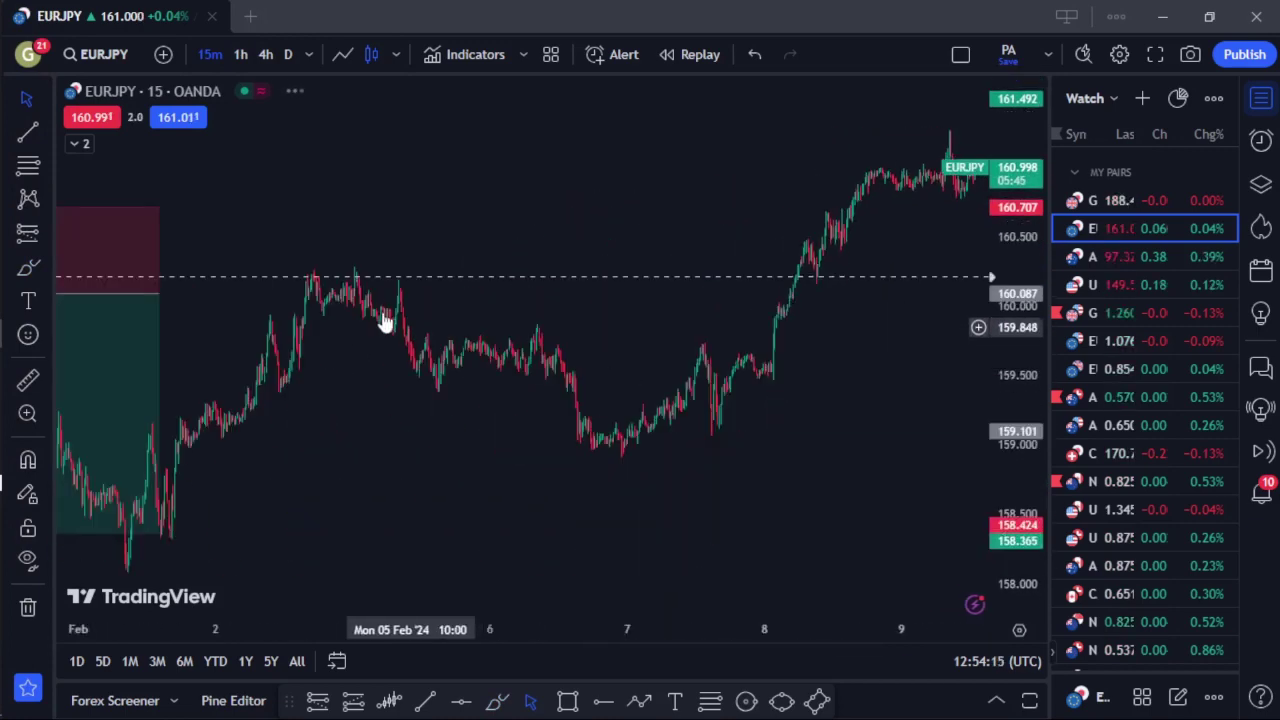
left_click_drag(383, 263, 770, 228)
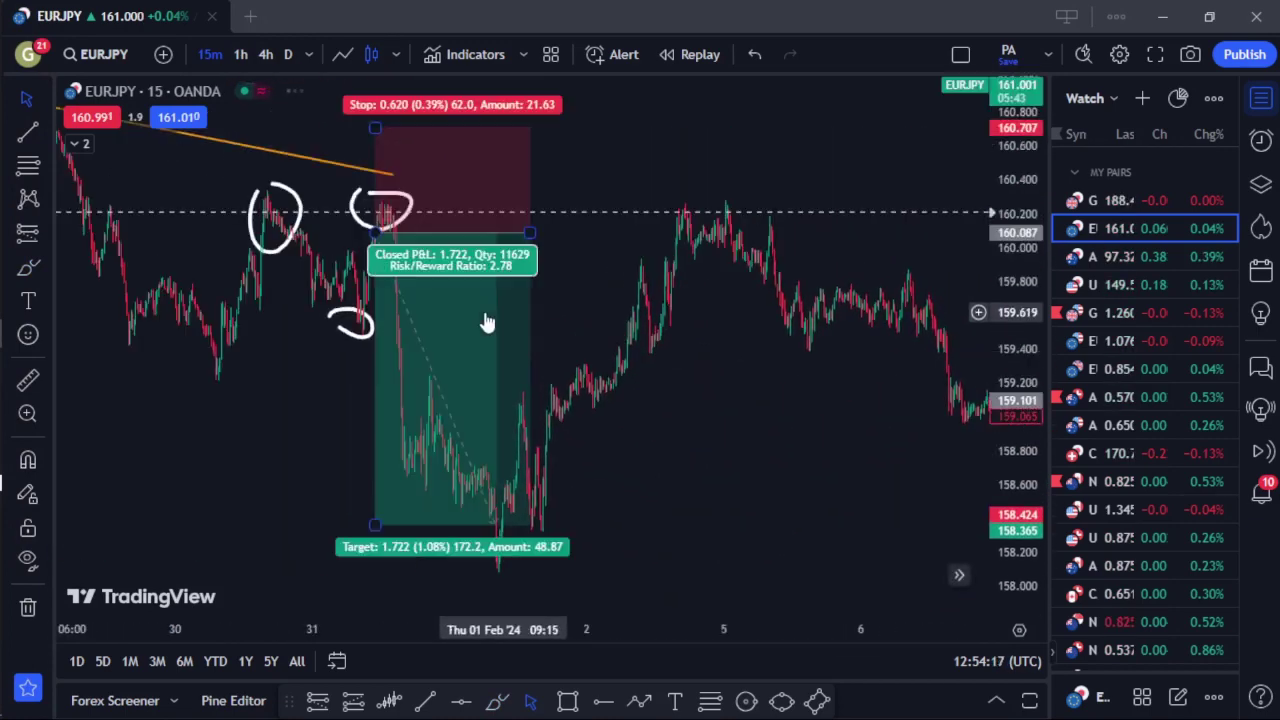
scroll(588, 280, "up", 1)
scroll(588, 290, "up", 2)
left_click_drag(546, 449, 814, 449)
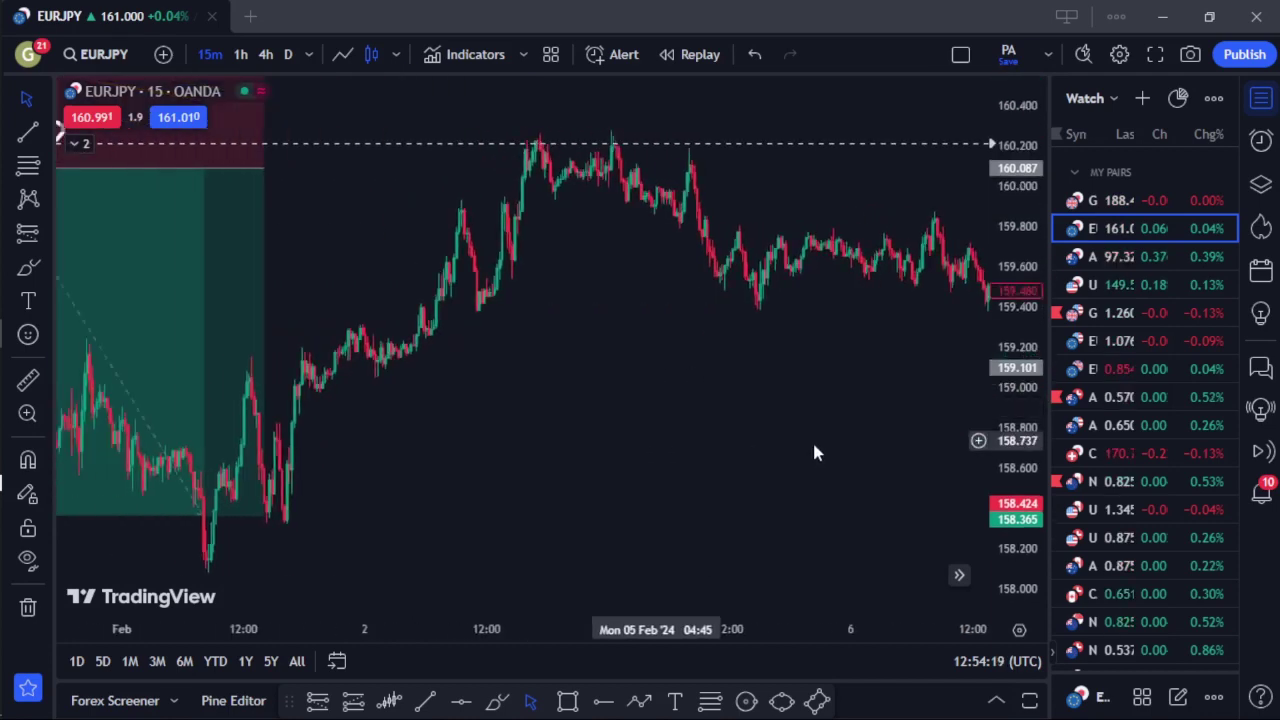
scroll(787, 455, "up", 2)
left_click_drag(674, 457, 860, 449)
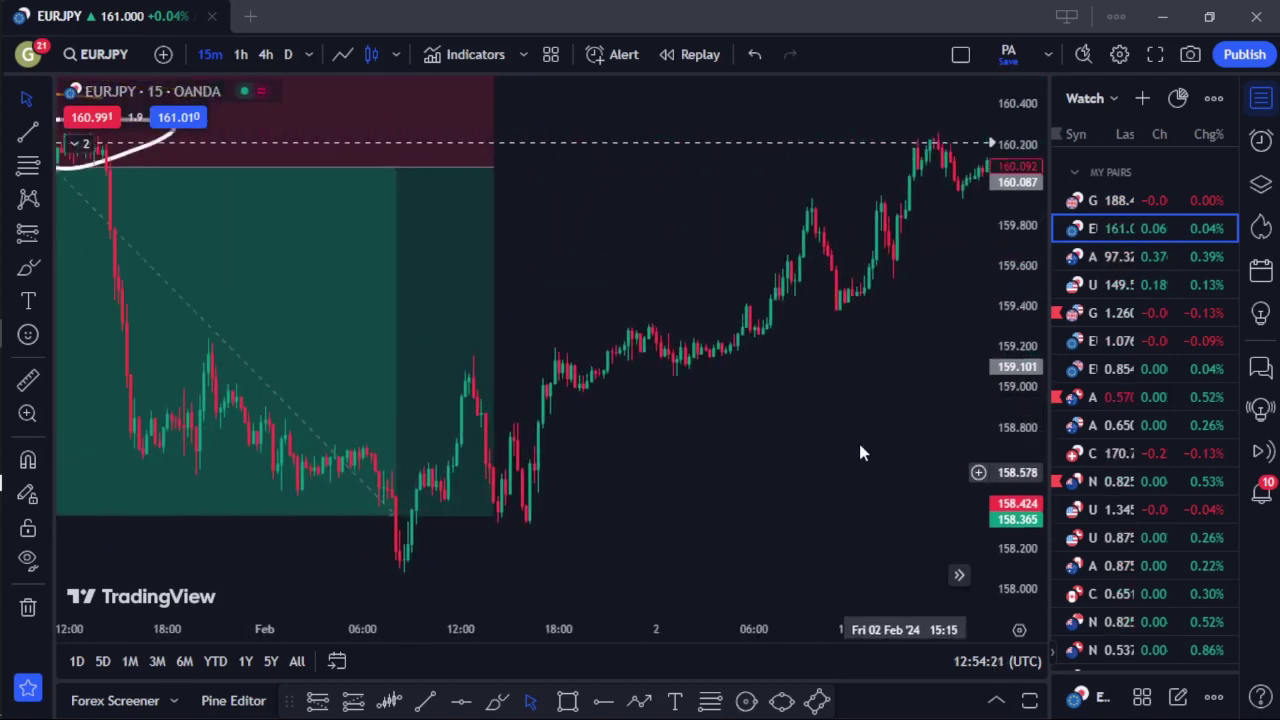
scroll(717, 437, "up", 1)
scroll(452, 222, "up", 1)
left_click_drag(452, 222, 990, 318)
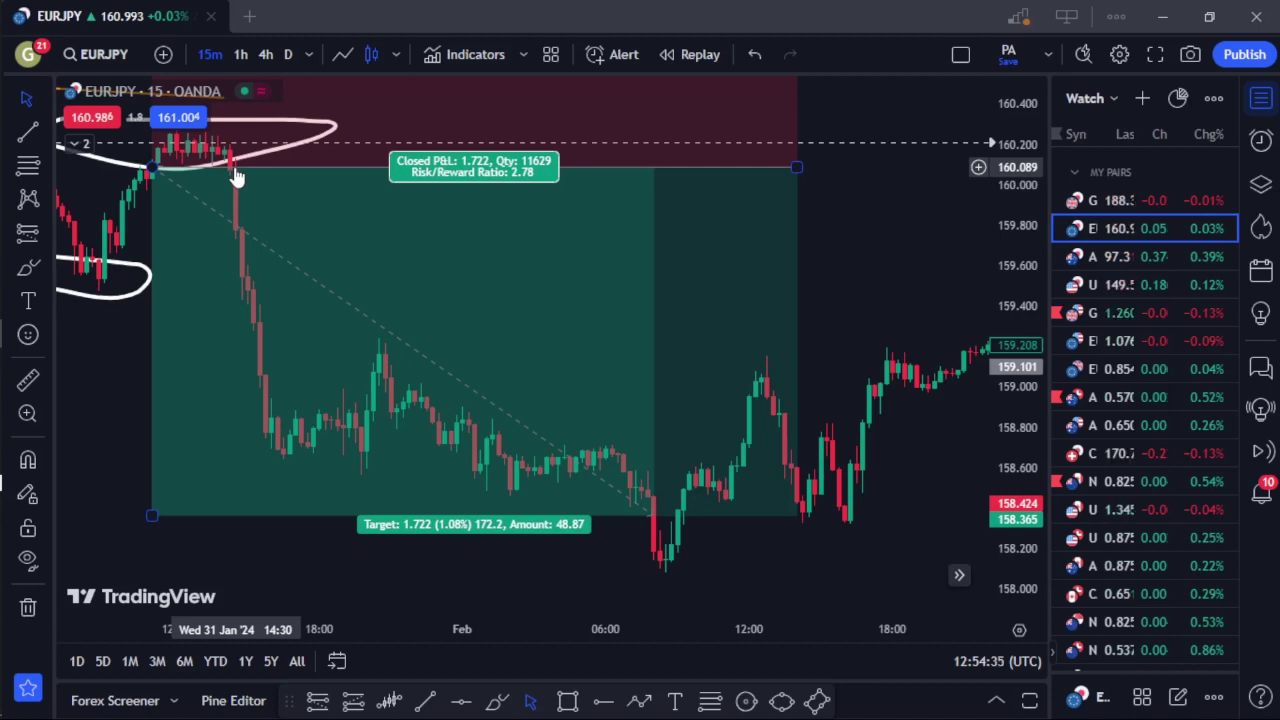
mouse_move(5, 320)
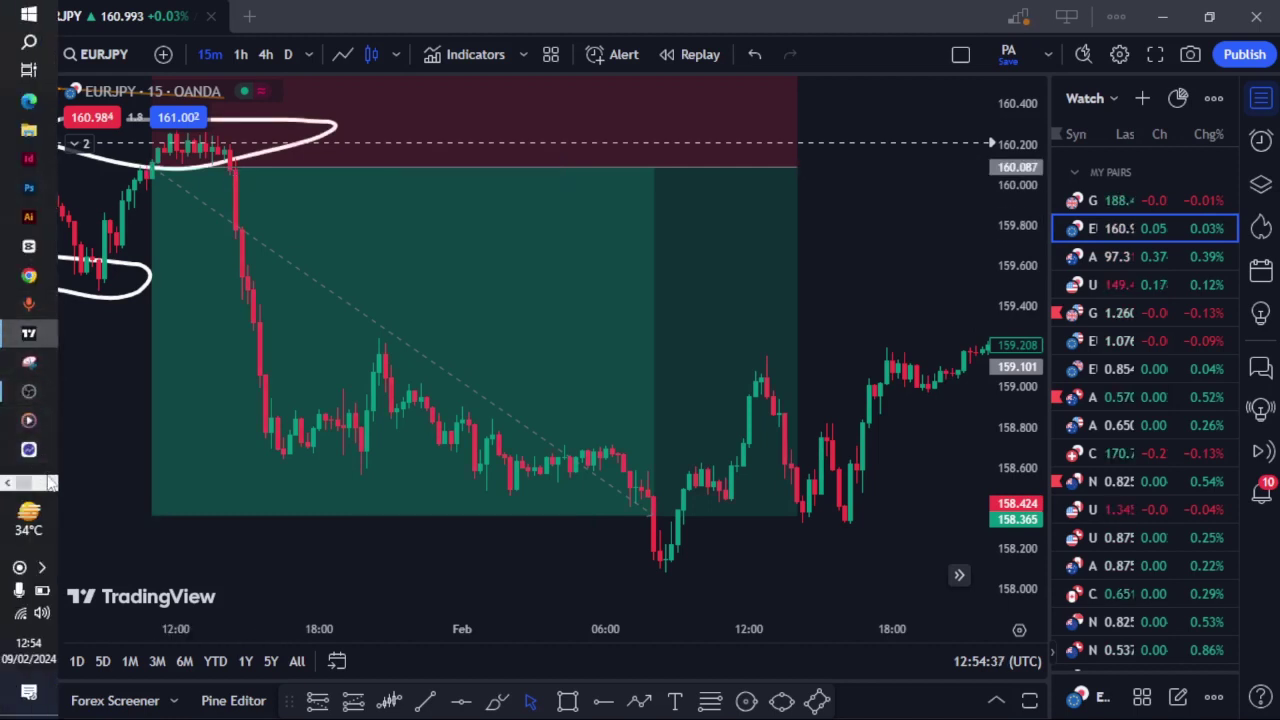
left_click(29, 130)
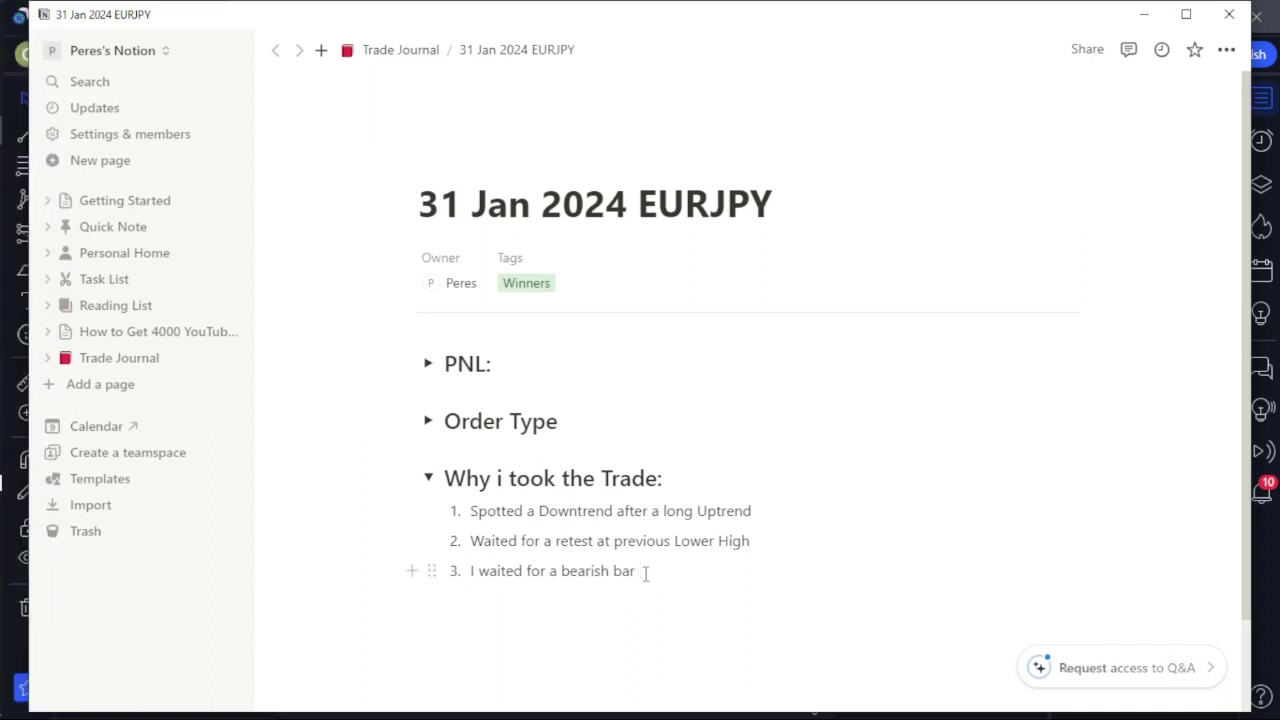
Finish reason 3 with 'on the 1hr chart' and add reason 4 about a 15-minute close after a double top.
type("on the 1hr chart")
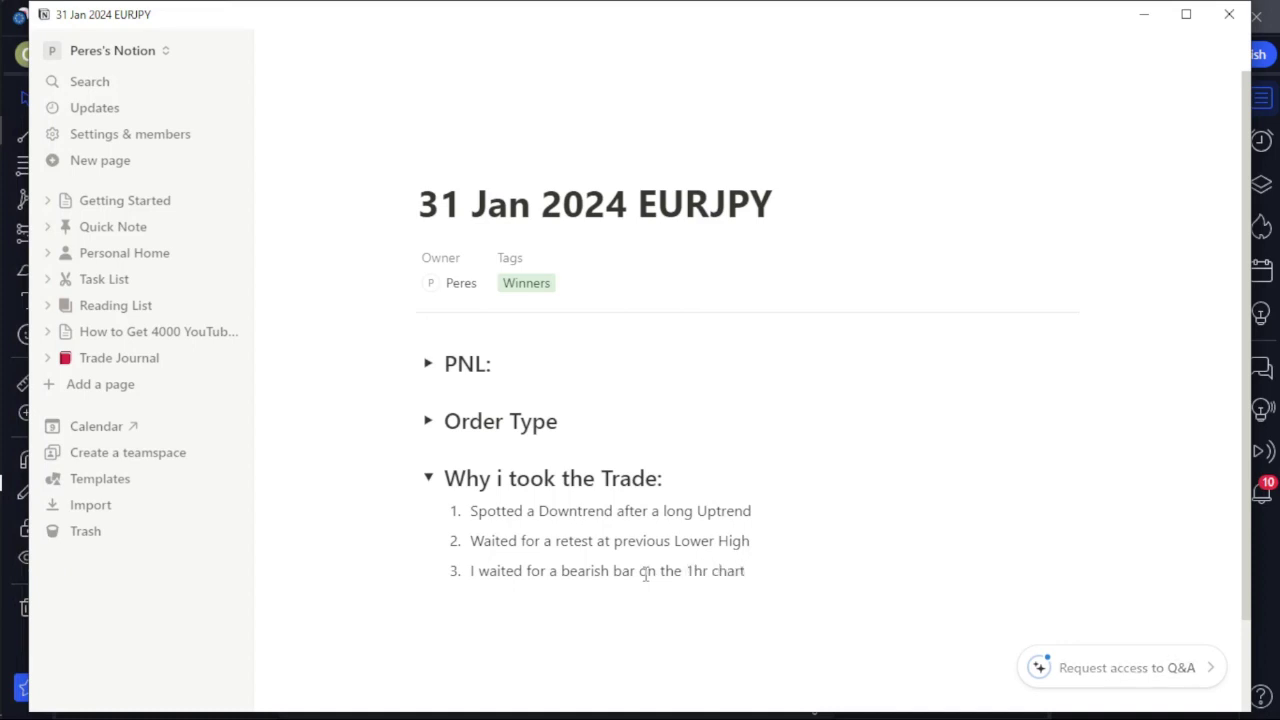
key("Return")
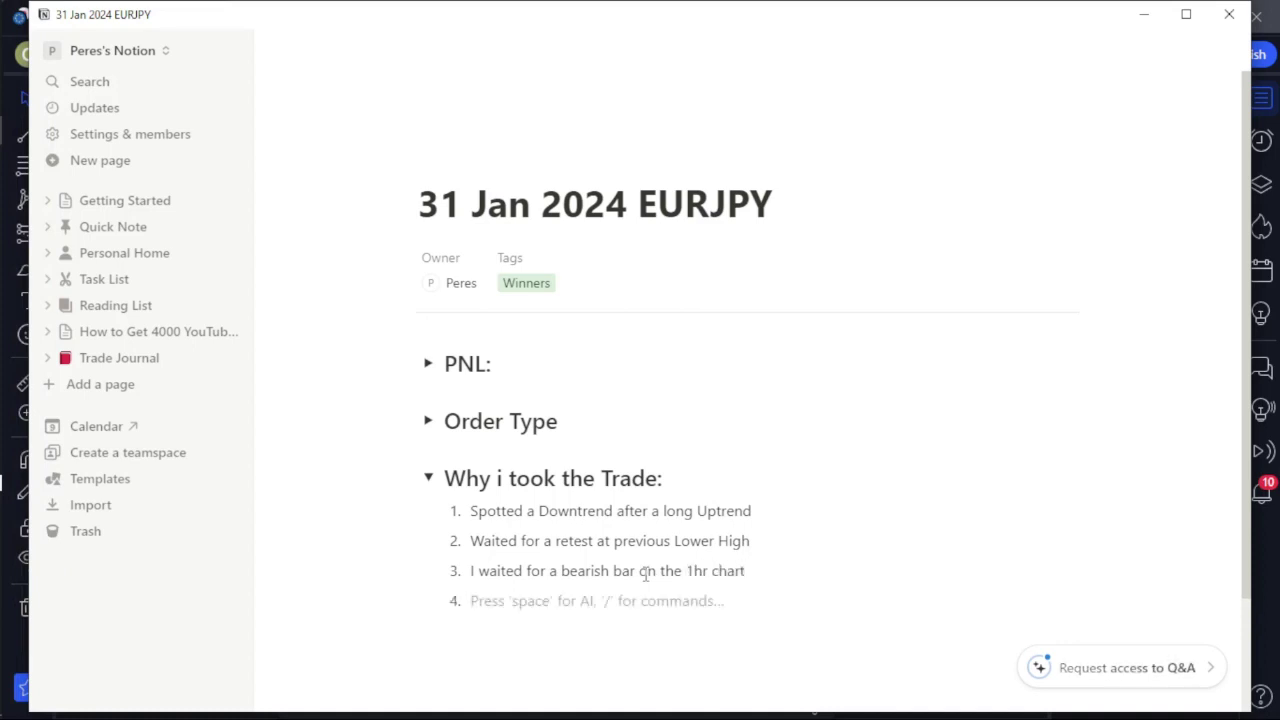
type("We")
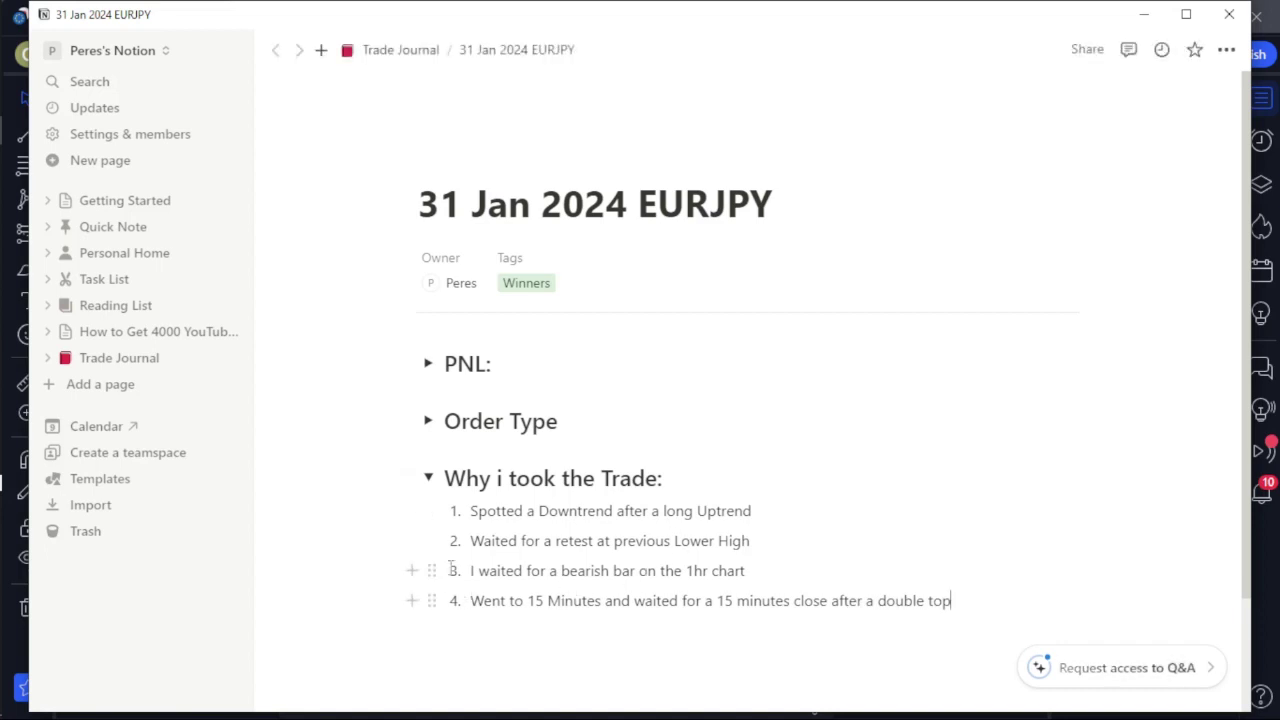
Review the four reasons, then switch to the TradingView chart.
triple_click(557, 513)
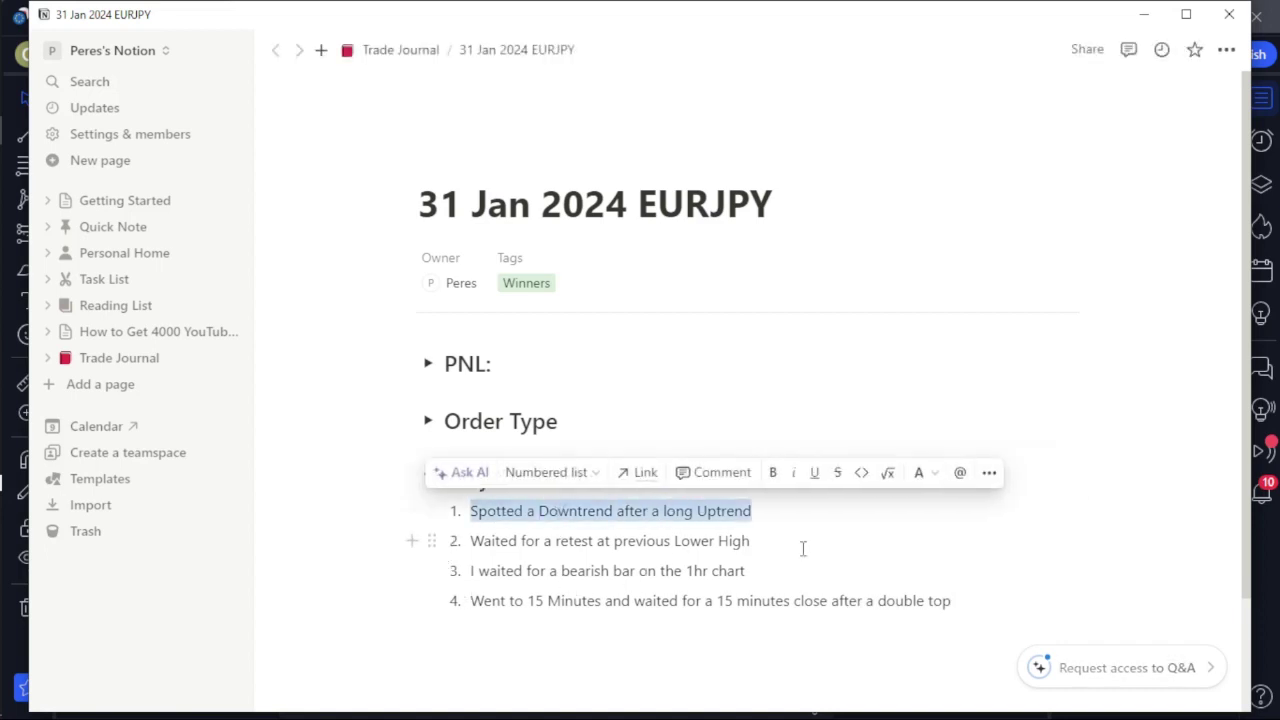
triple_click(590, 541)
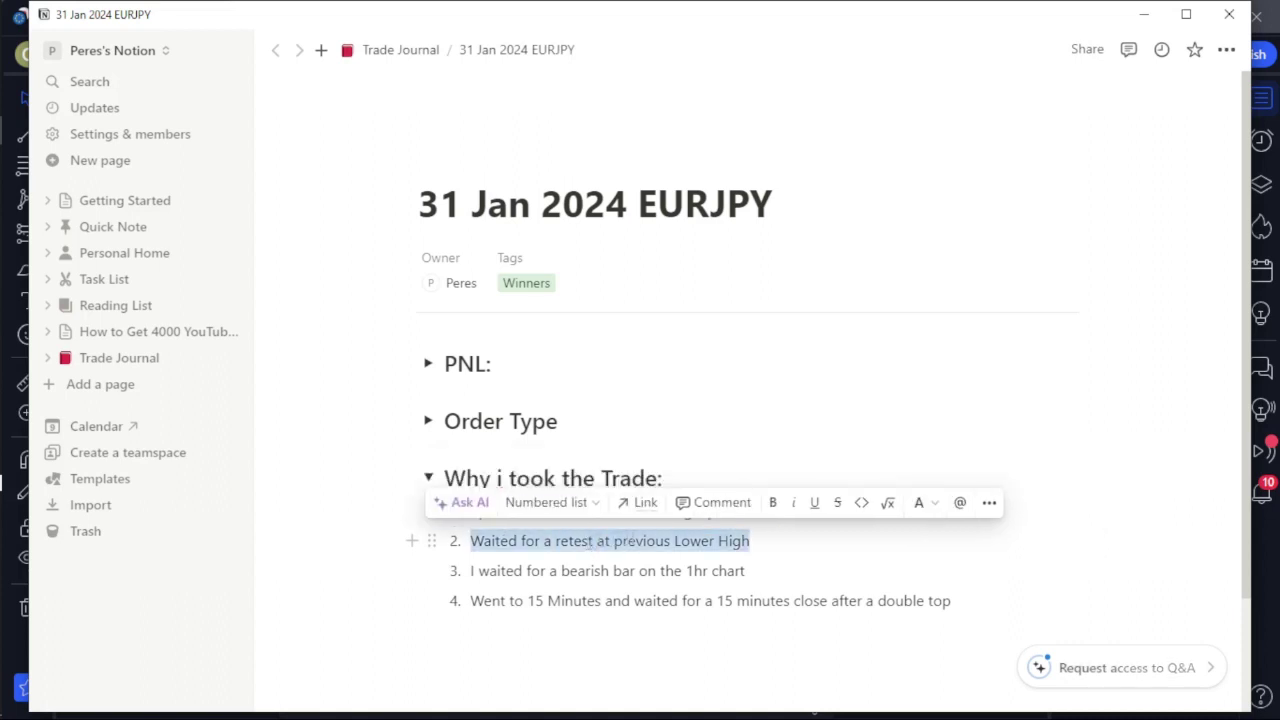
triple_click(583, 572)
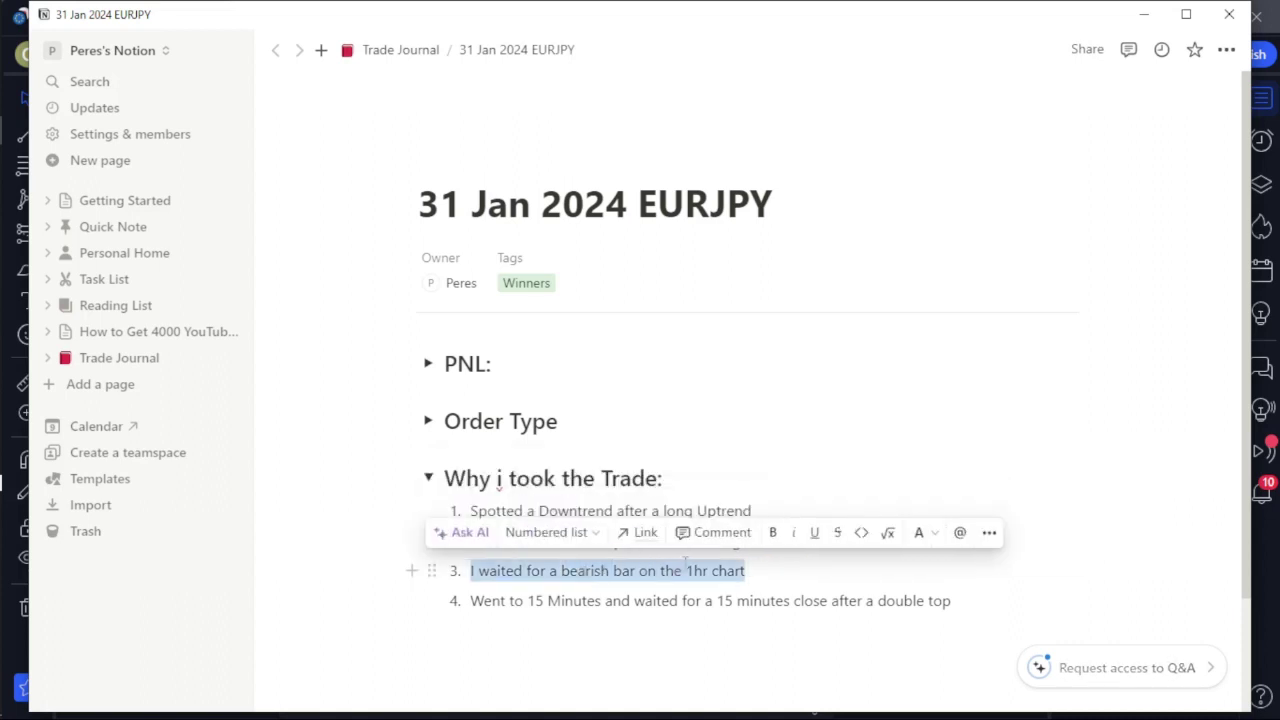
left_click(755, 572)
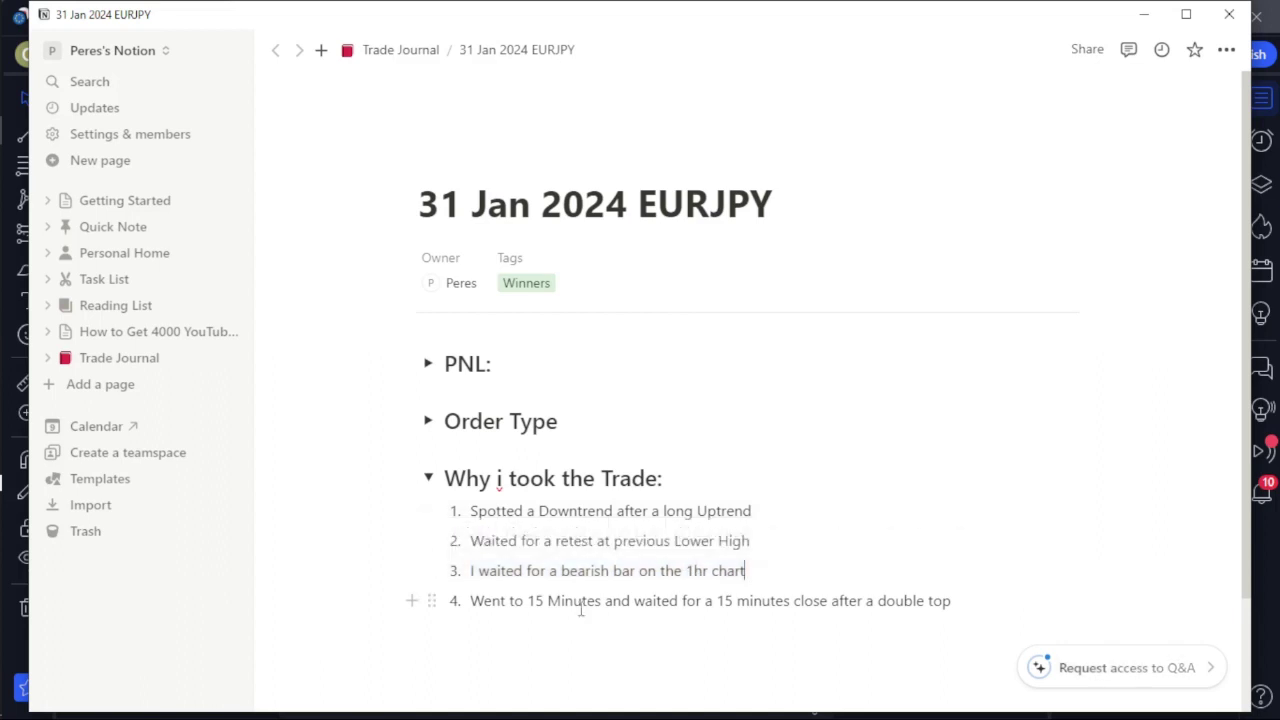
double_click(591, 601)
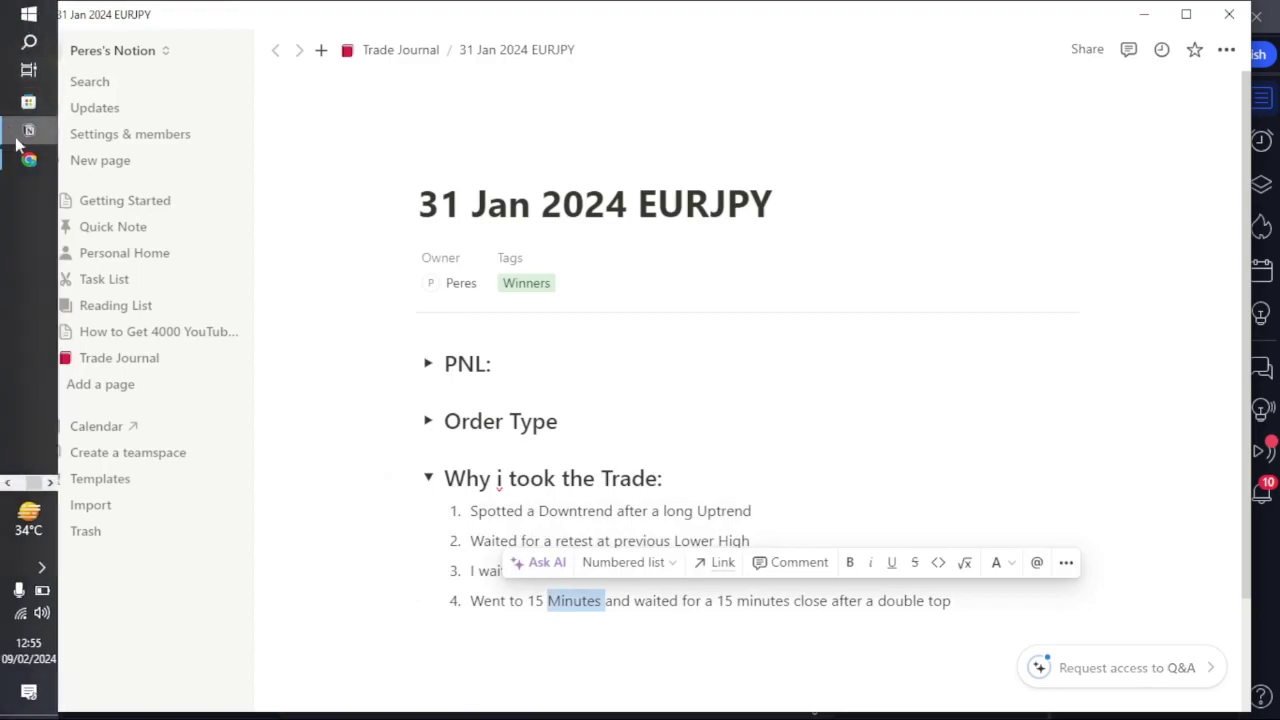
left_click(28, 160)
left_click(28, 130)
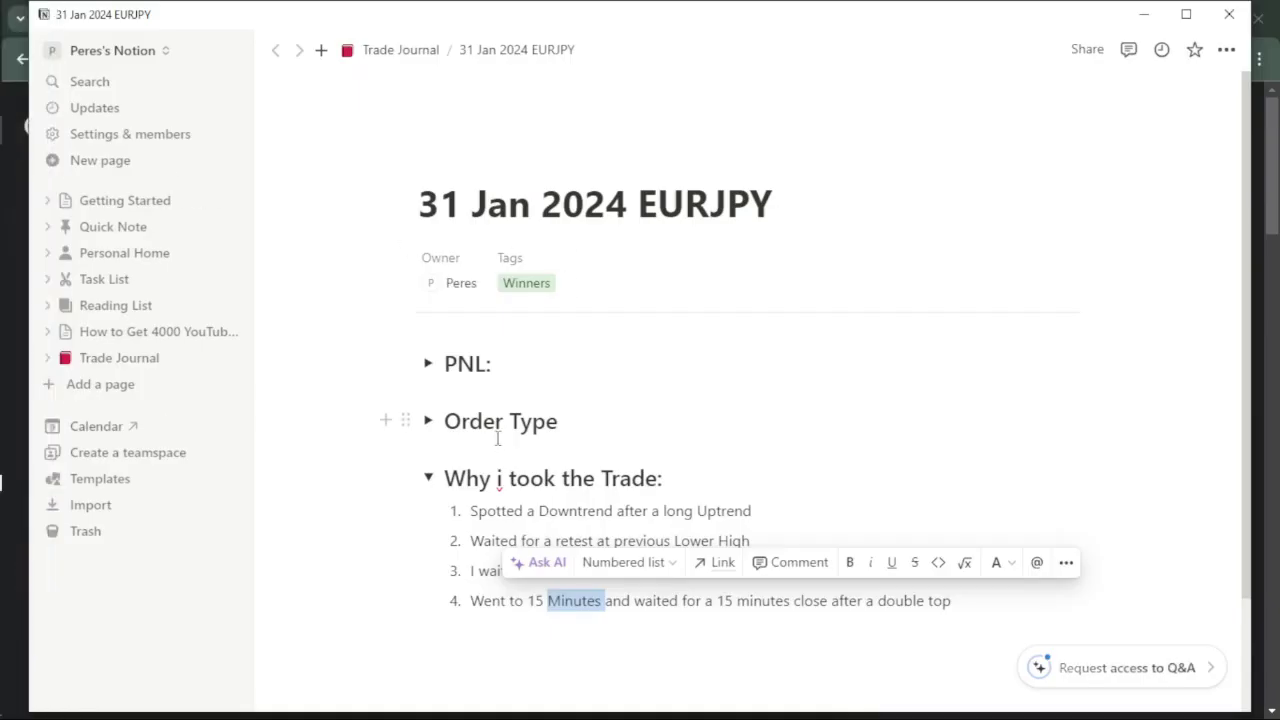
key("alt+Tab")
key("alt+Tab")
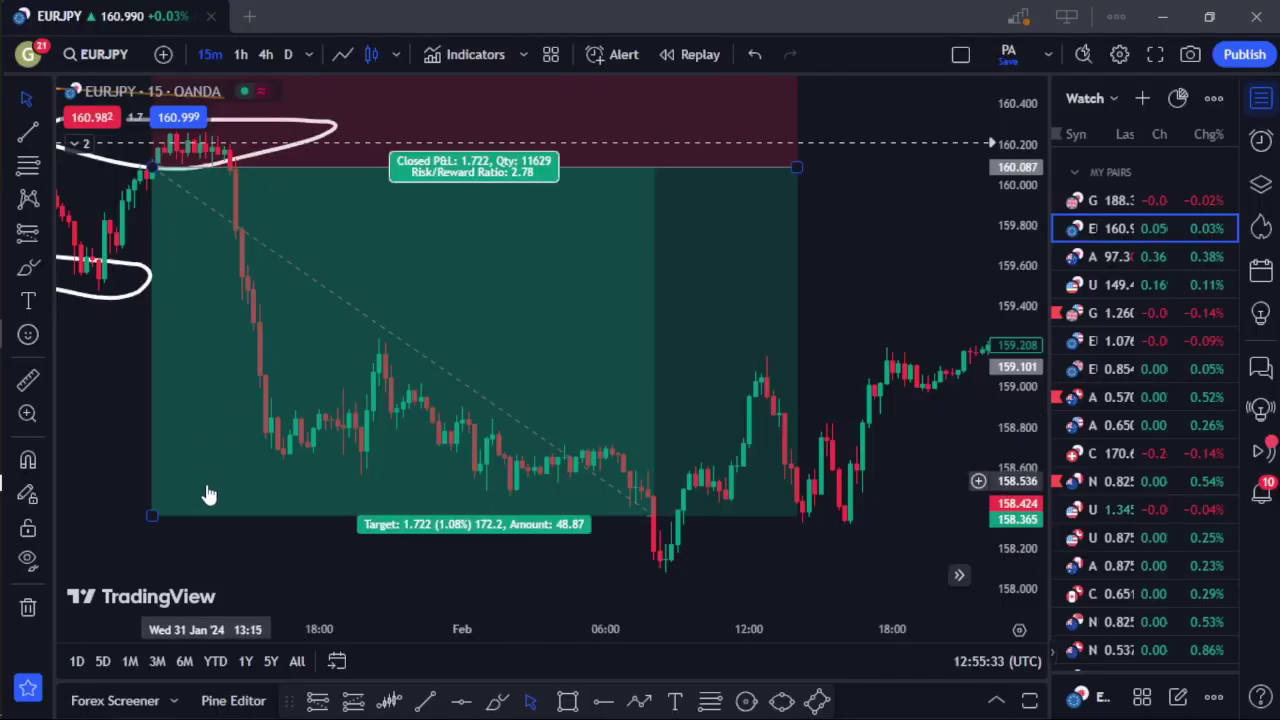
Show the 31 Jan EURJPY short on the 1-hour chart with its 2.78 risk-reward stats, then return to Notion.
left_click_drag(230, 480, 358, 488)
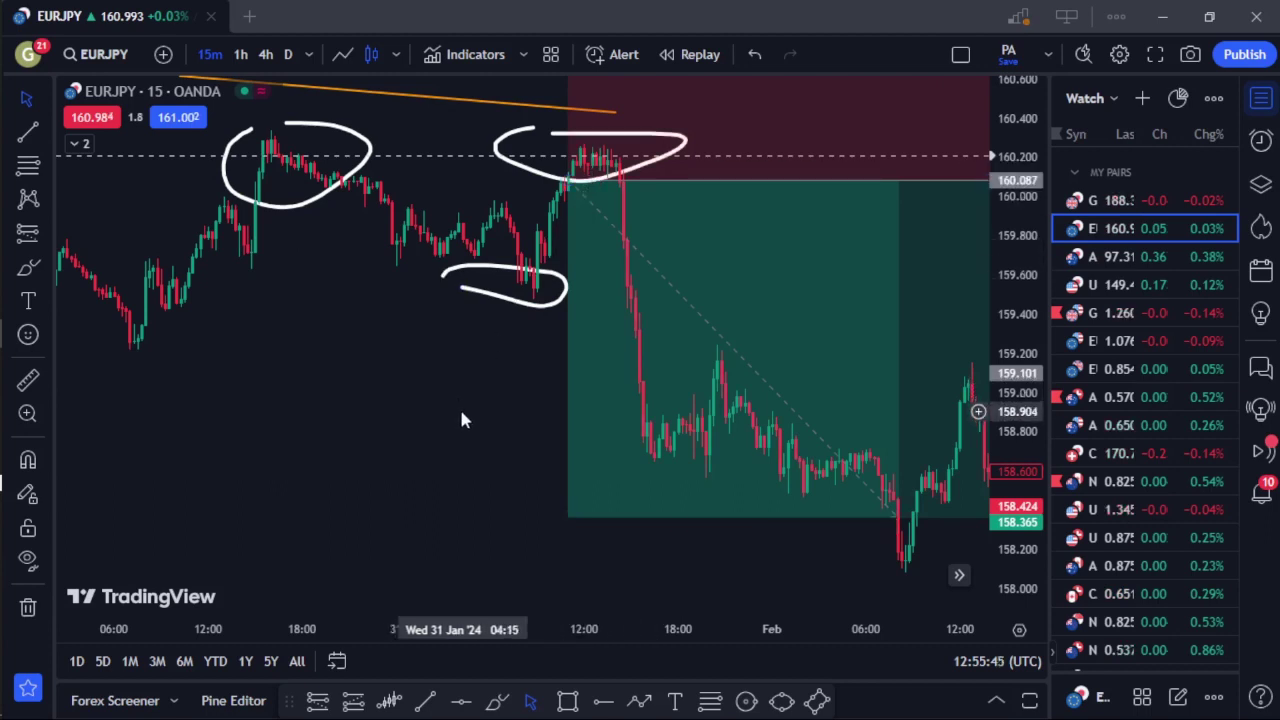
left_click(240, 55)
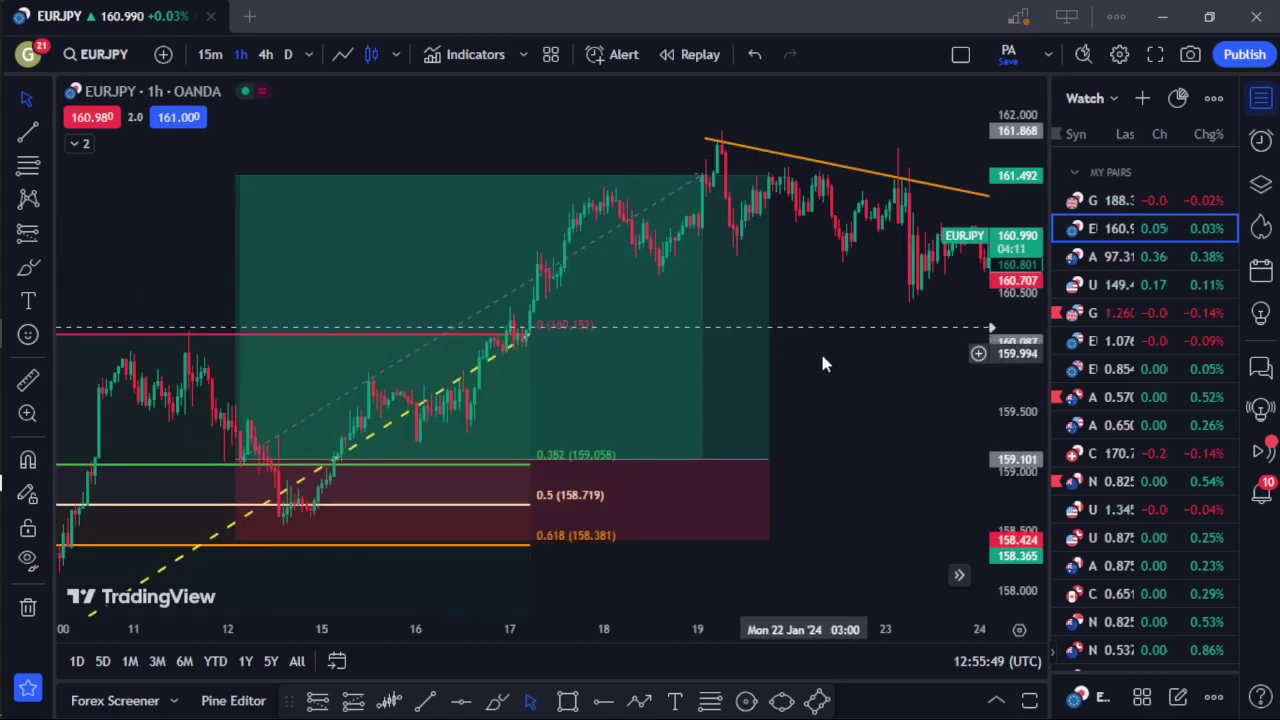
left_click_drag(928, 399, 463, 400)
left_click_drag(783, 485, 420, 428)
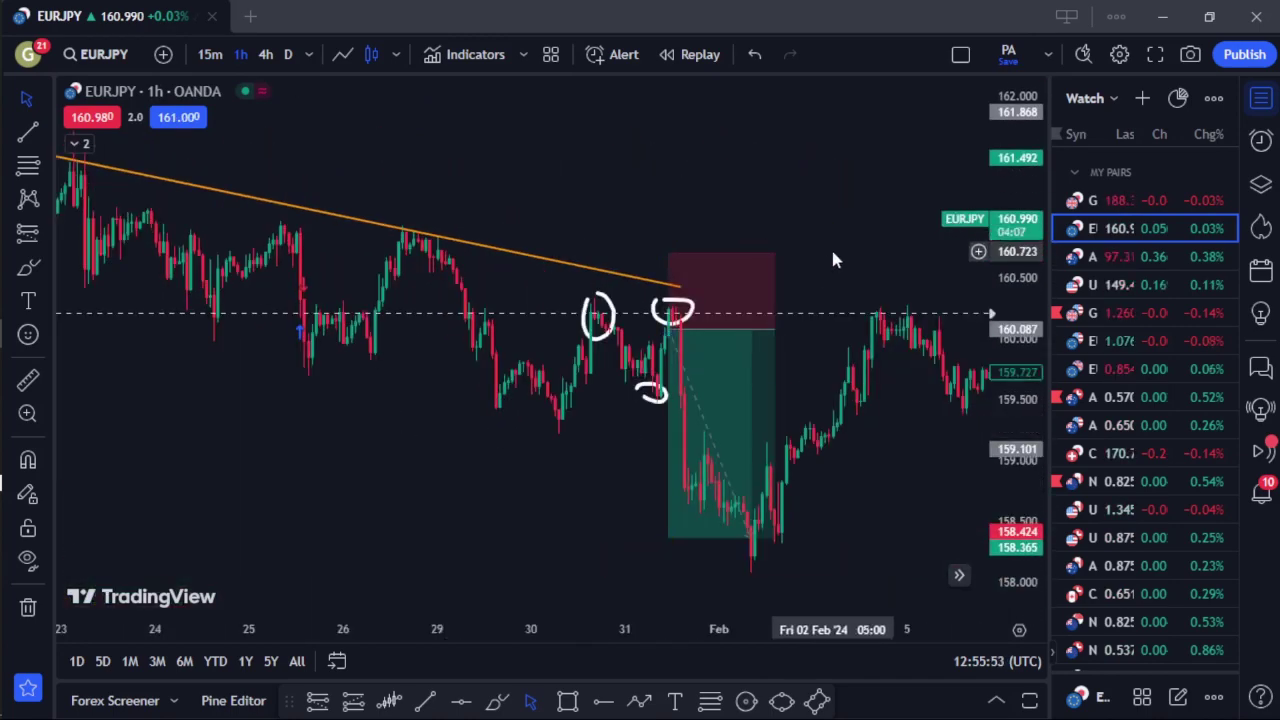
left_click(714, 345)
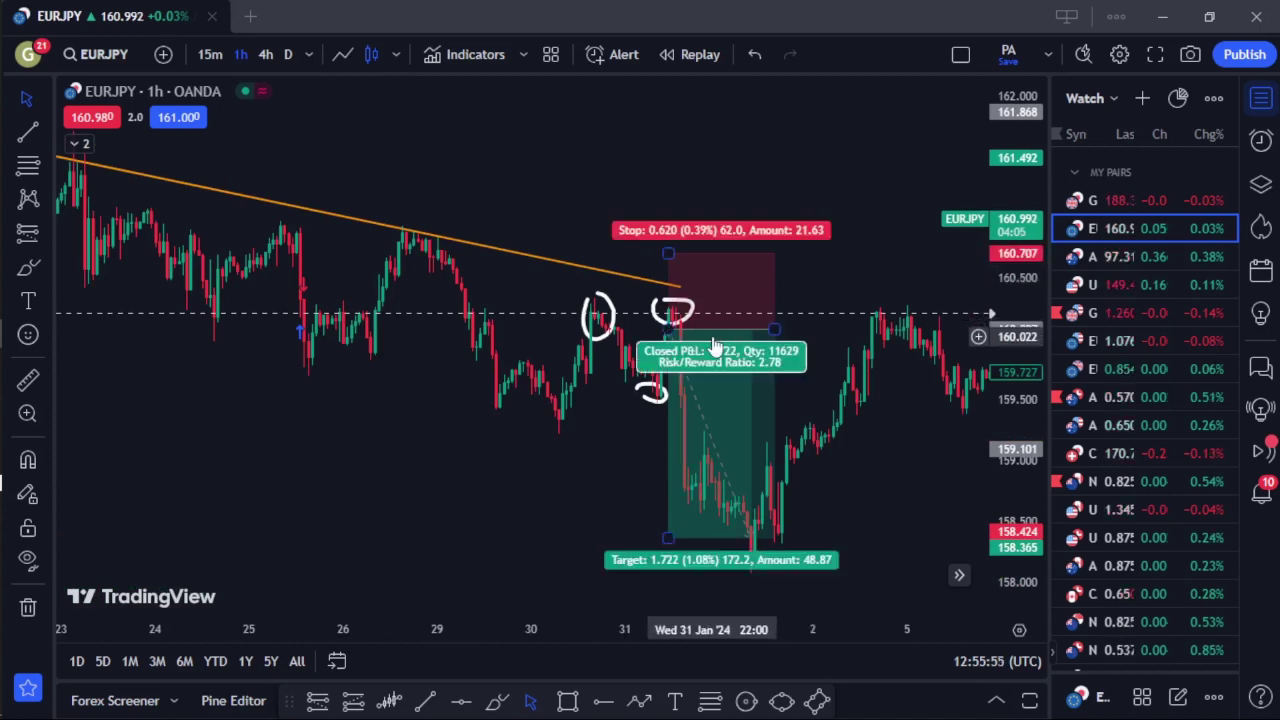
left_click(856, 226)
left_click_drag(856, 226, 765, 188)
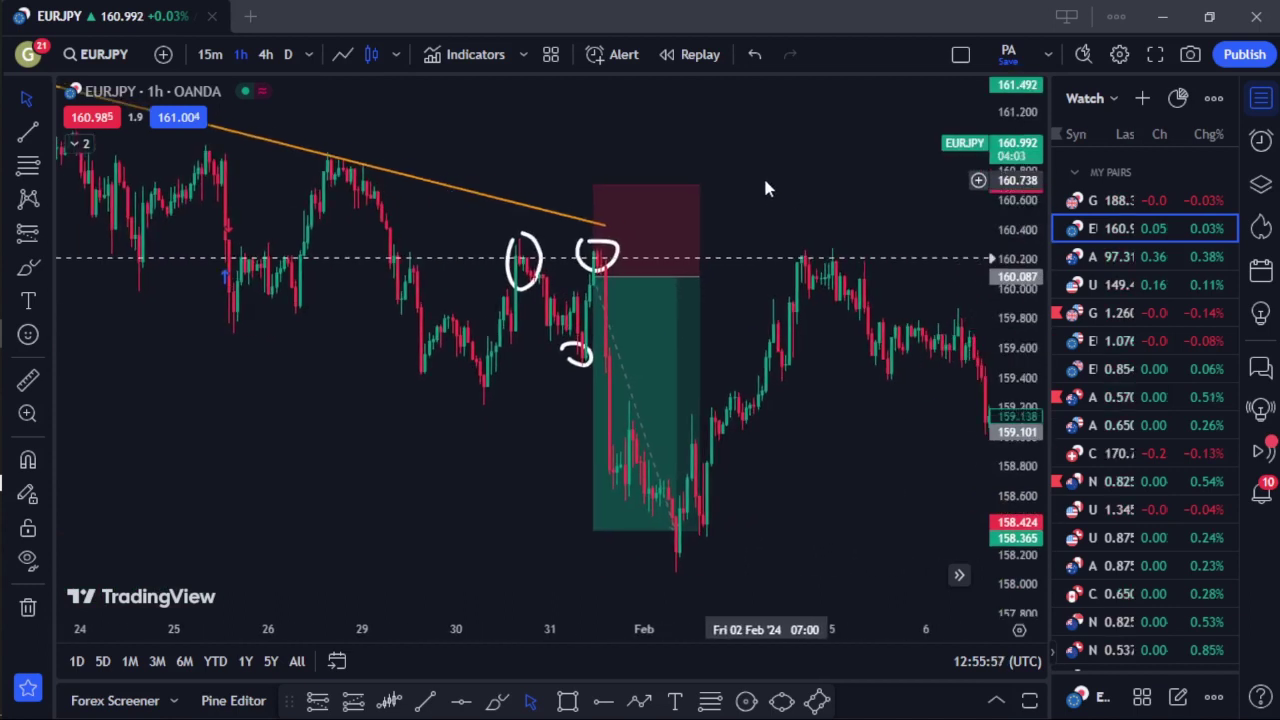
left_click(702, 273)
mouse_move(4, 350)
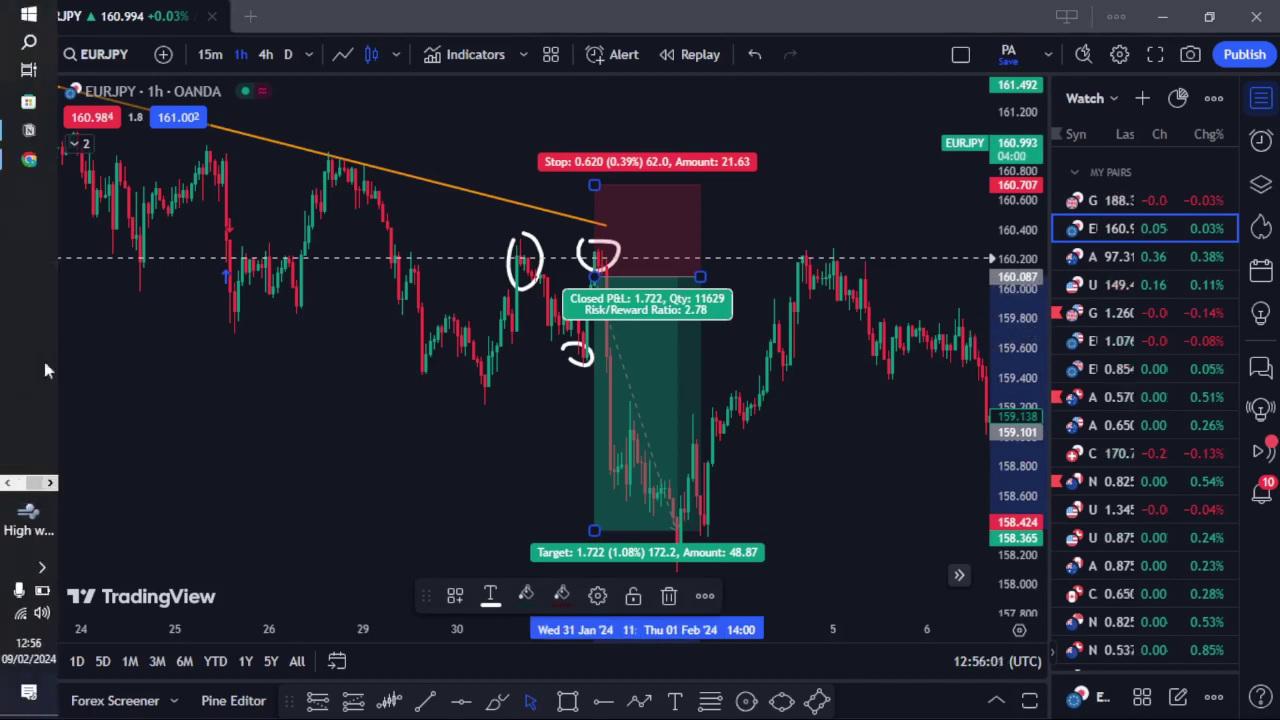
left_click(30, 130)
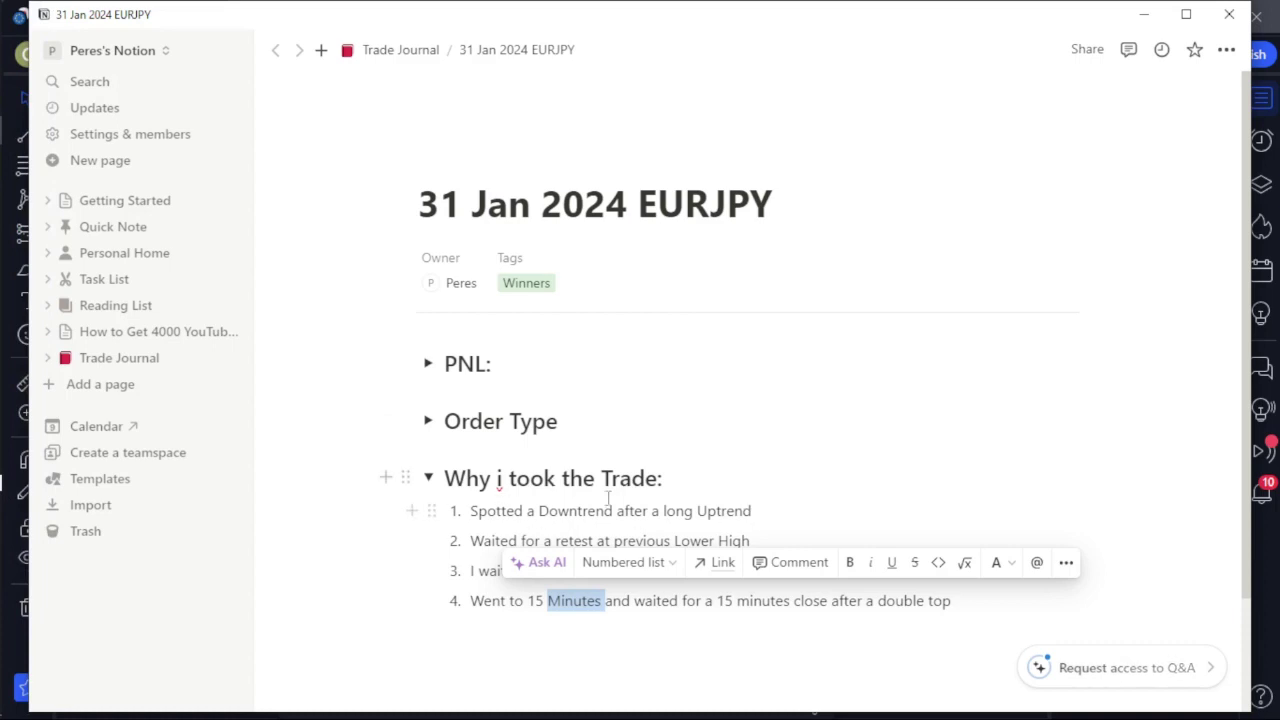
Collapse the Why i took the Trade section and remove the colon from its heading.
left_click(620, 627)
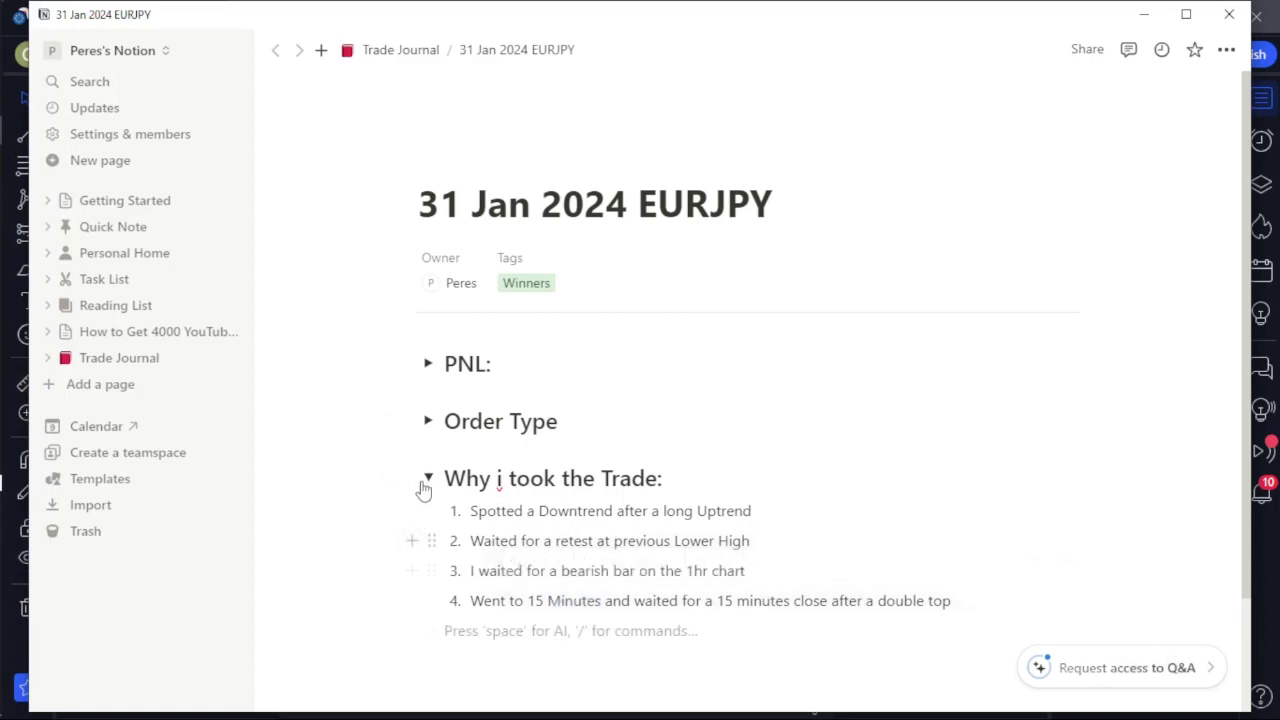
left_click(429, 479)
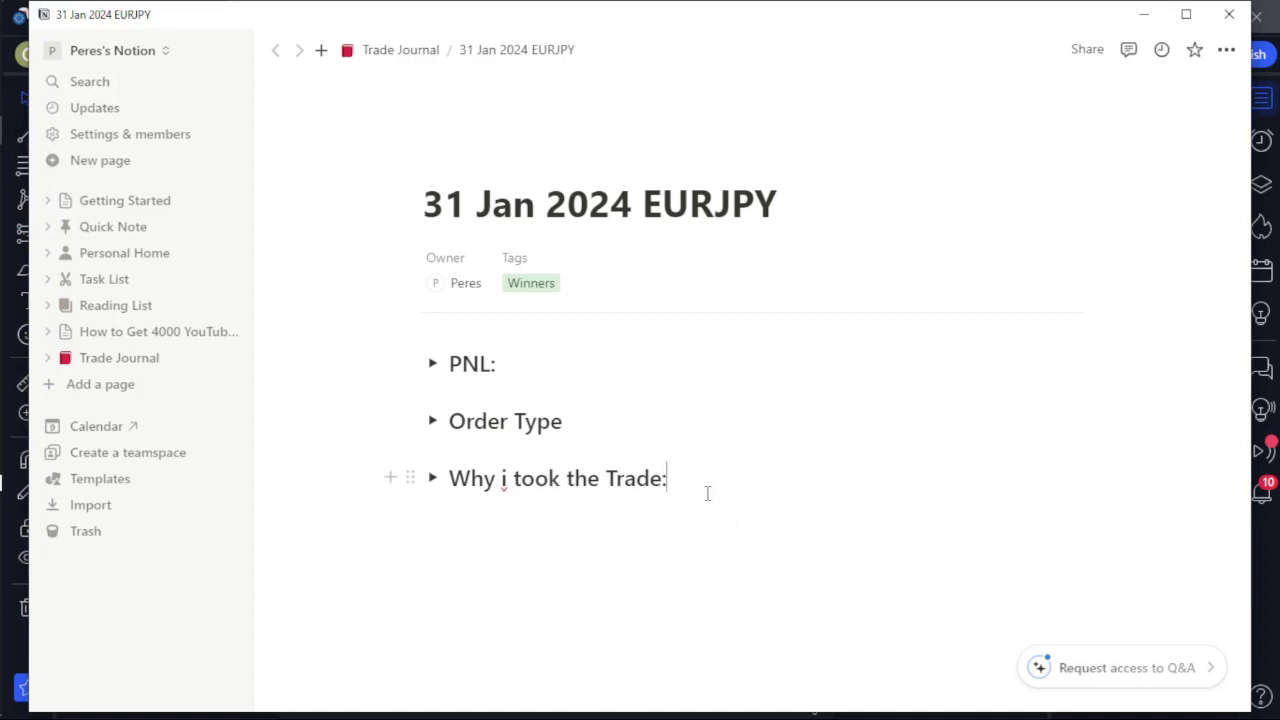
key("BackSpace")
Add a Risk to Reward toggle heading below it with an empty line inside.
key("Return")
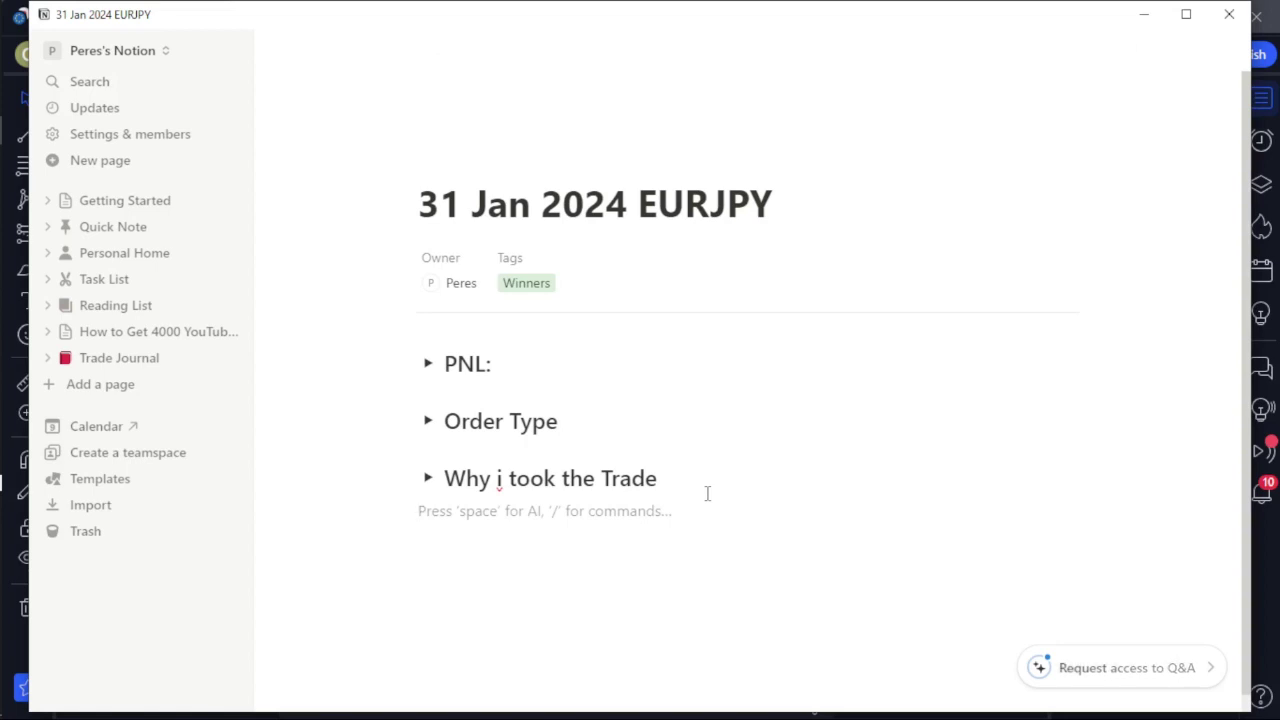
type("RR")
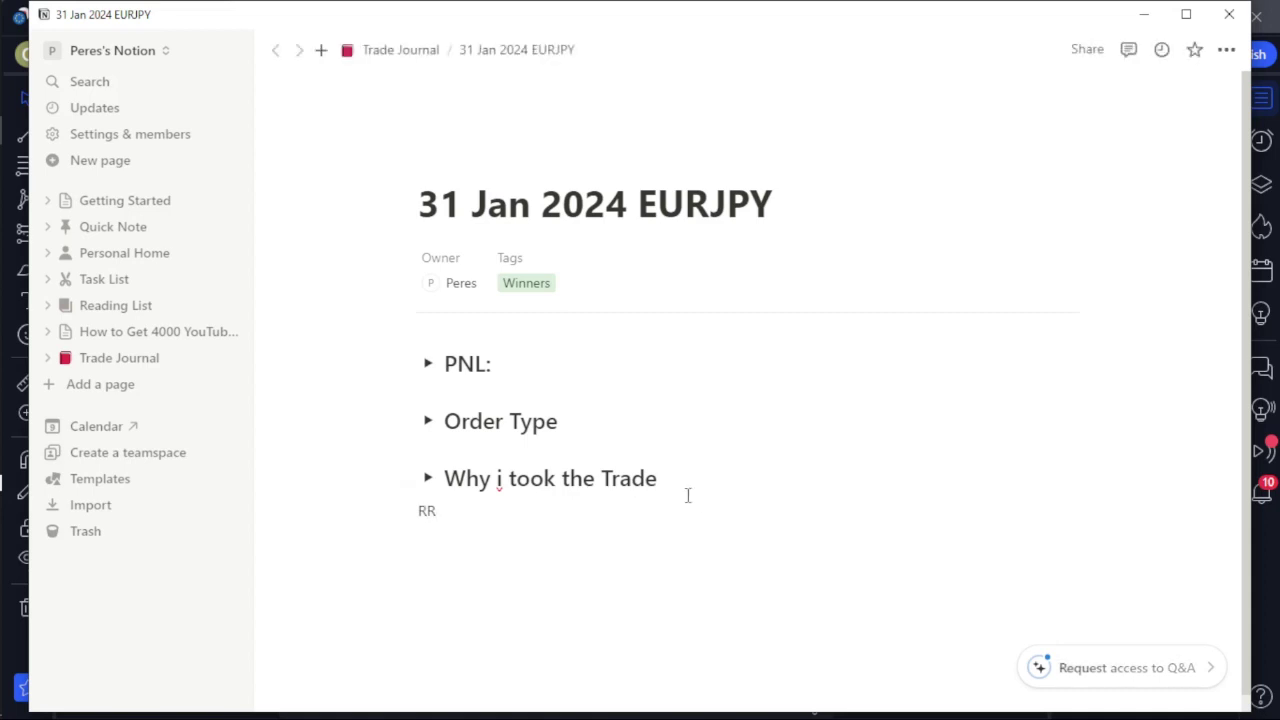
key("BackSpace")
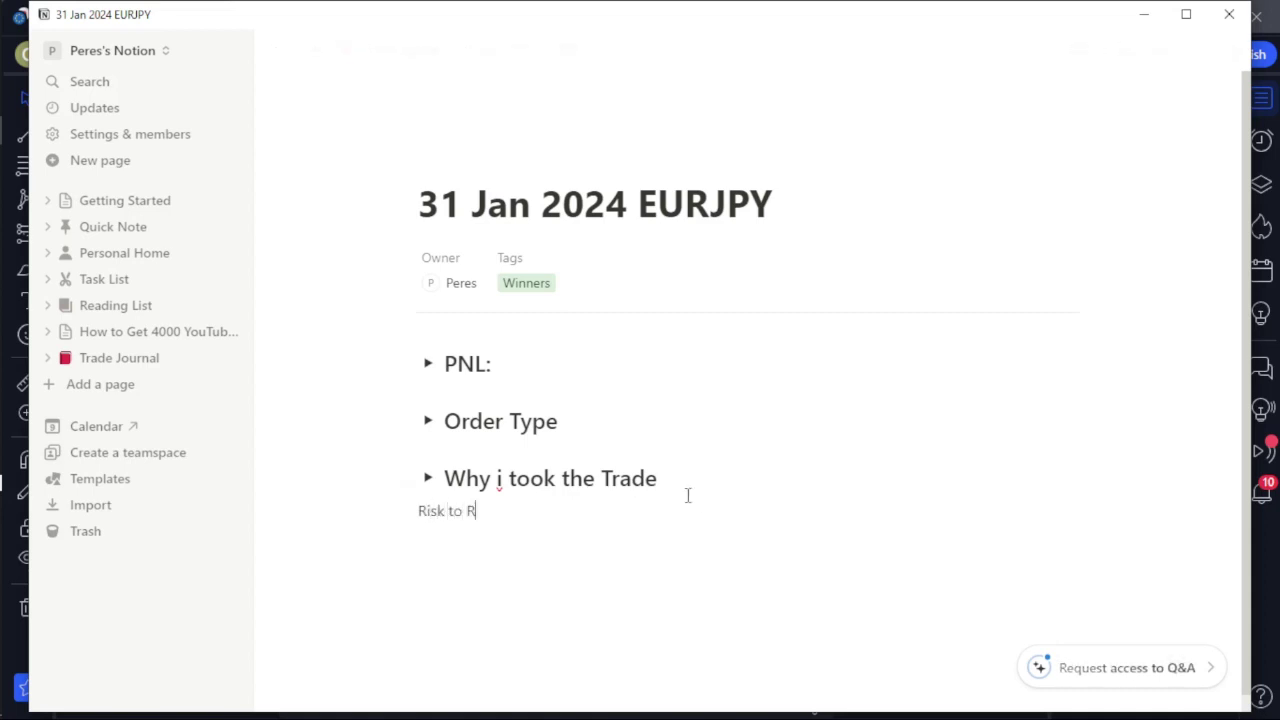
triple_click(451, 510)
left_click(467, 474)
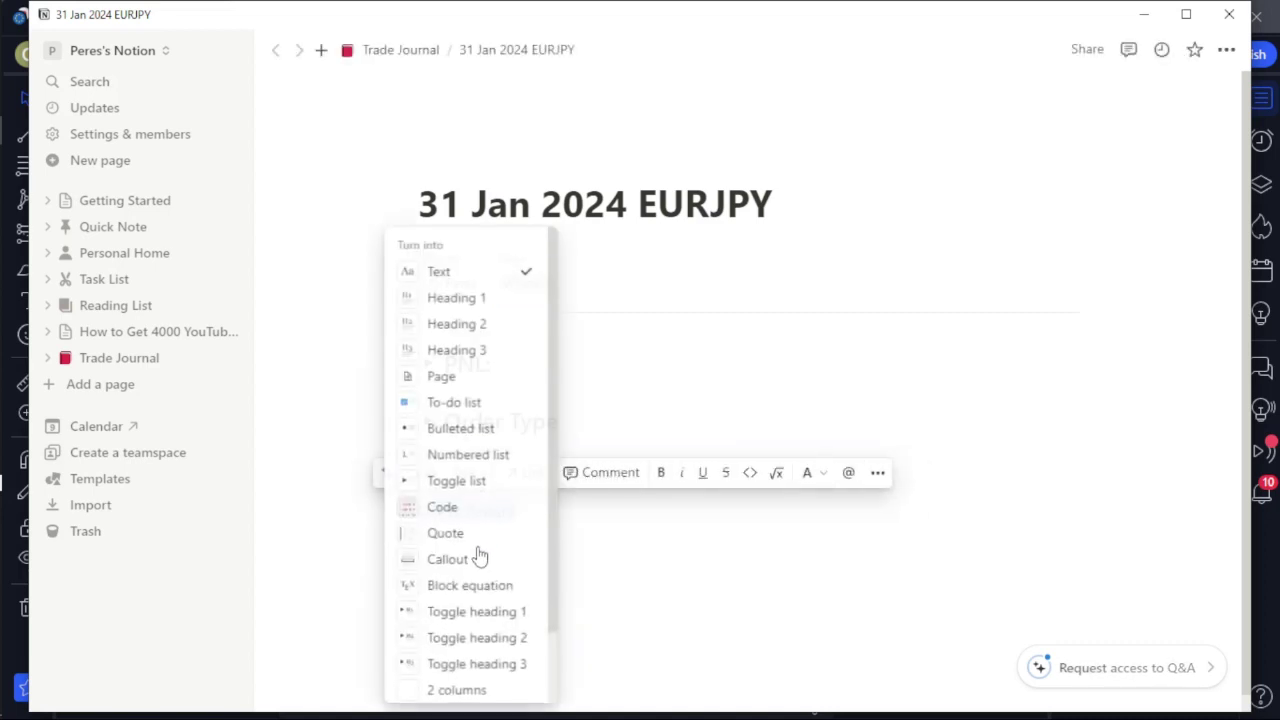
scroll(482, 560, "down", 1)
left_click(485, 558)
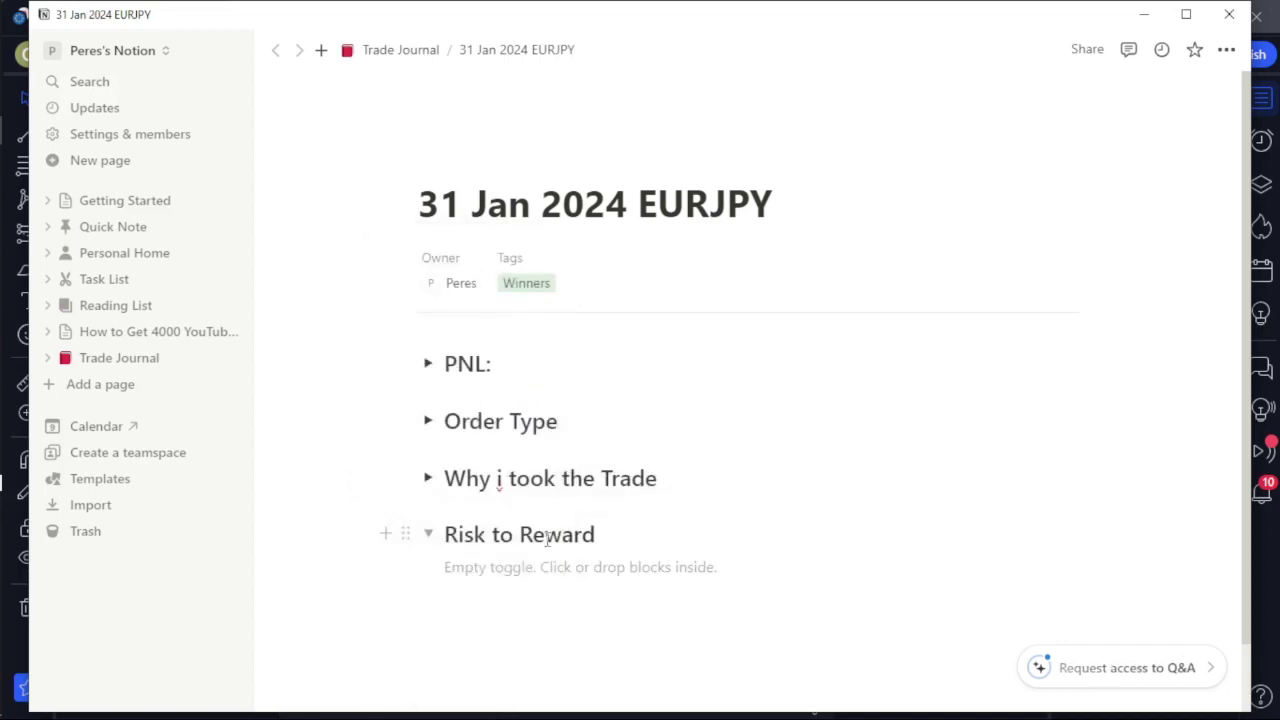
left_click(486, 569)
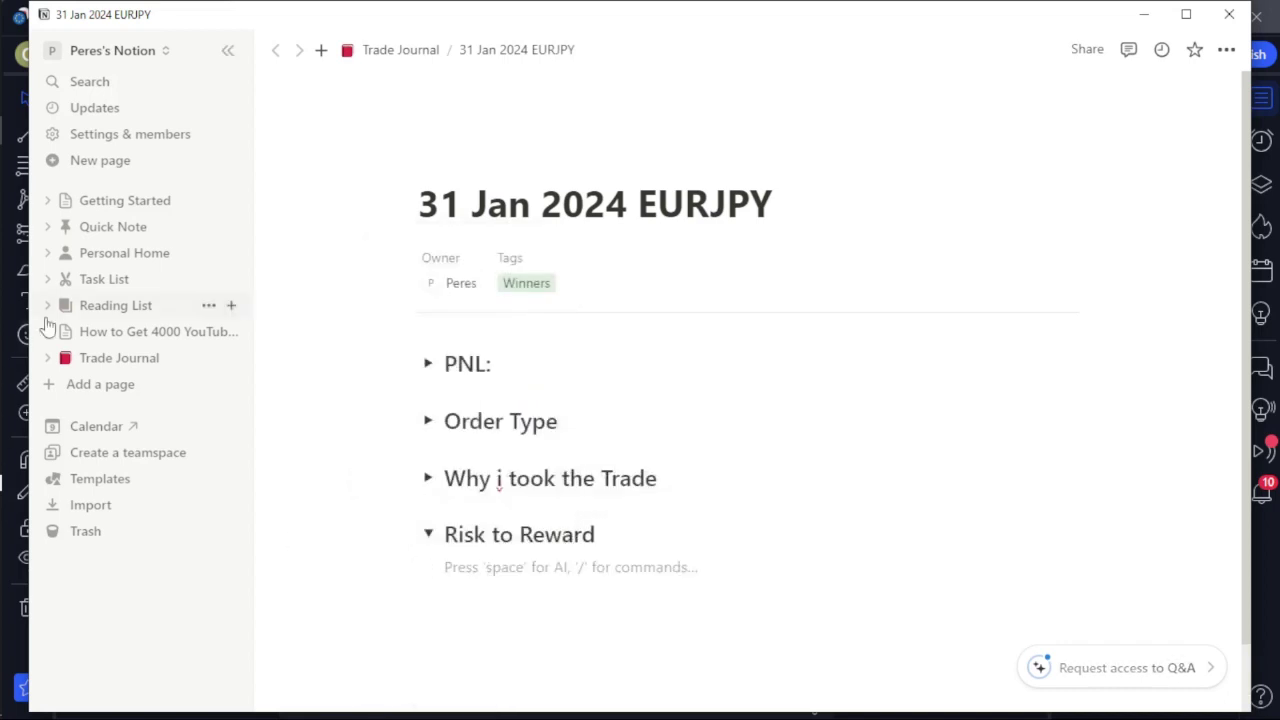
Glance at the TradingView chart and come back to the Notion trade page.
mouse_move(3, 346)
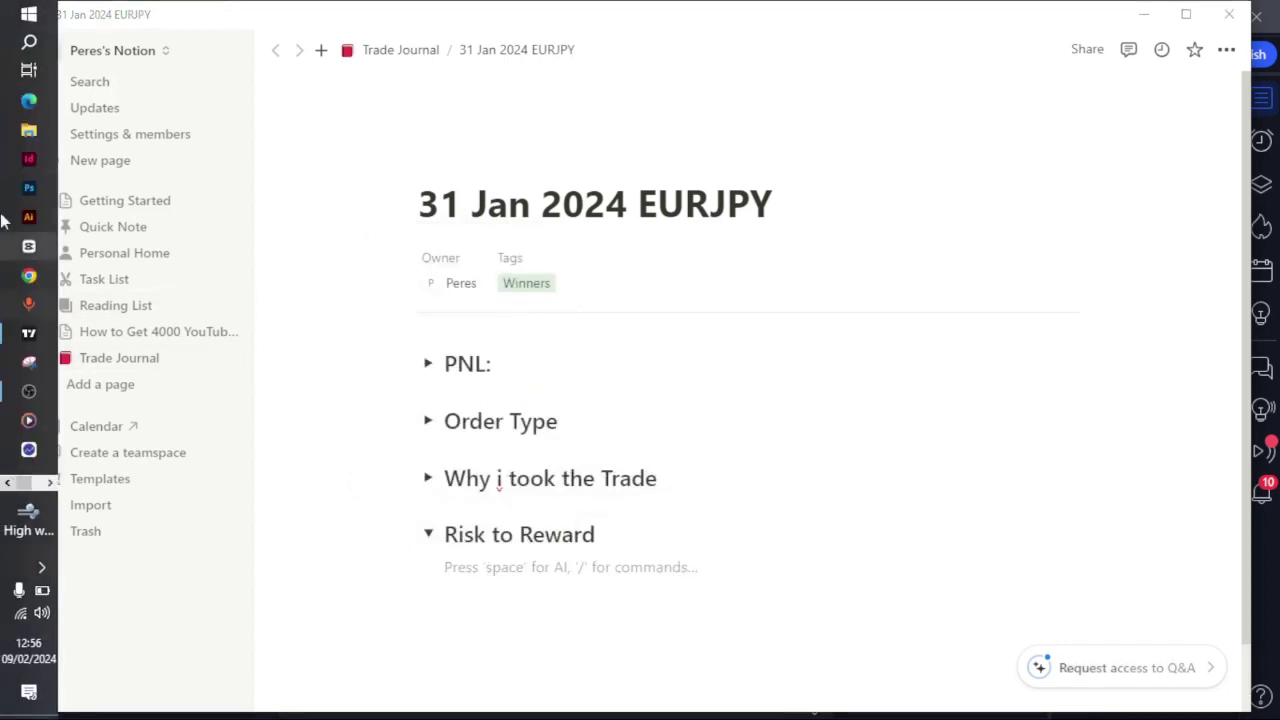
left_click(28, 333)
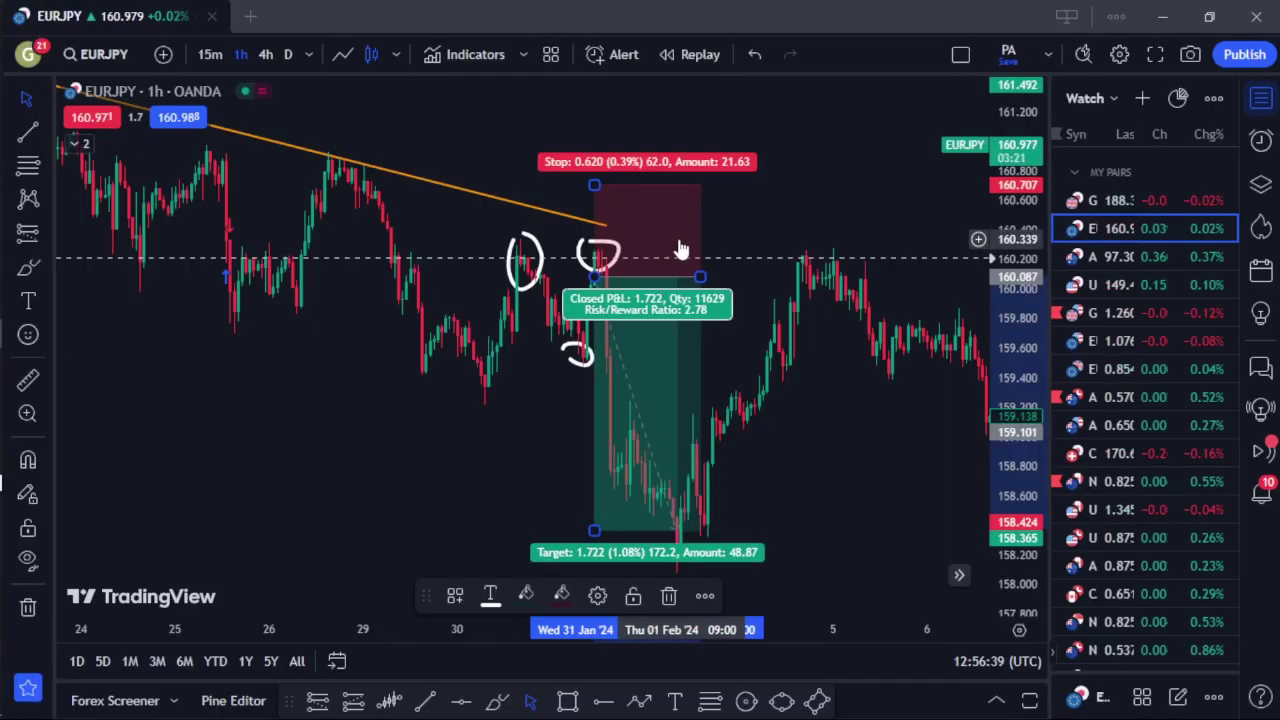
mouse_move(19, 221)
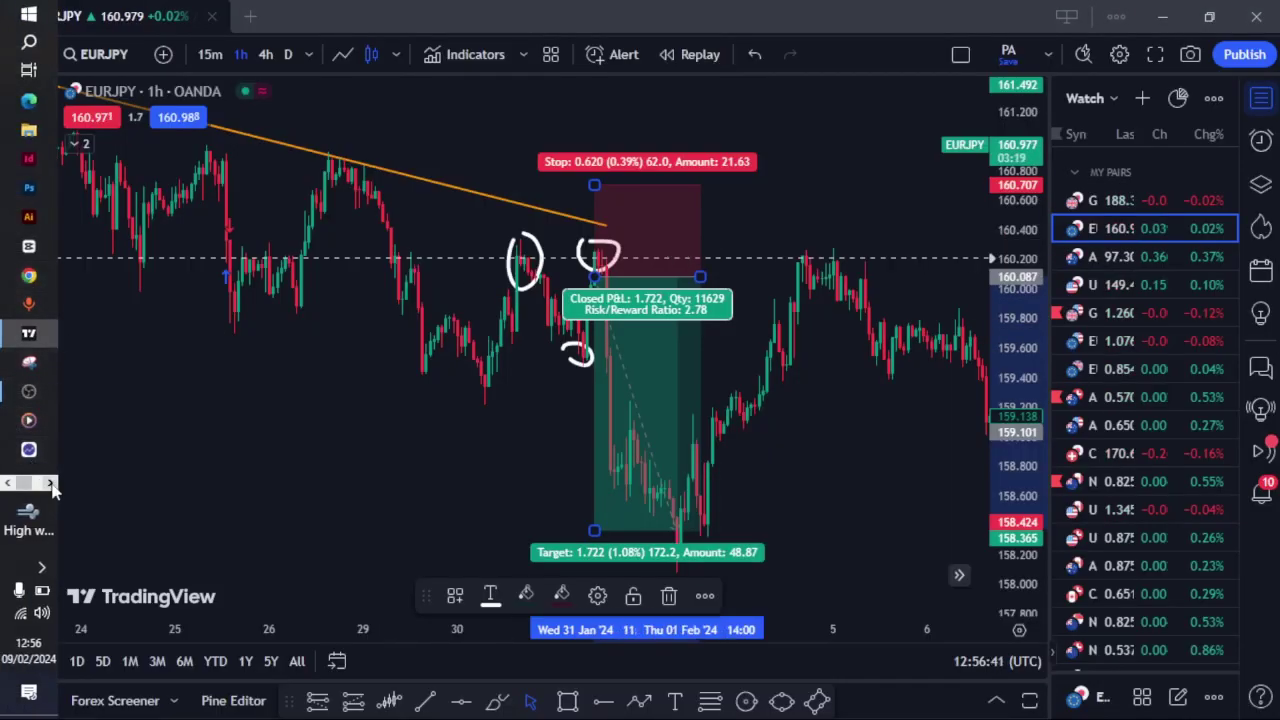
left_click(29, 130)
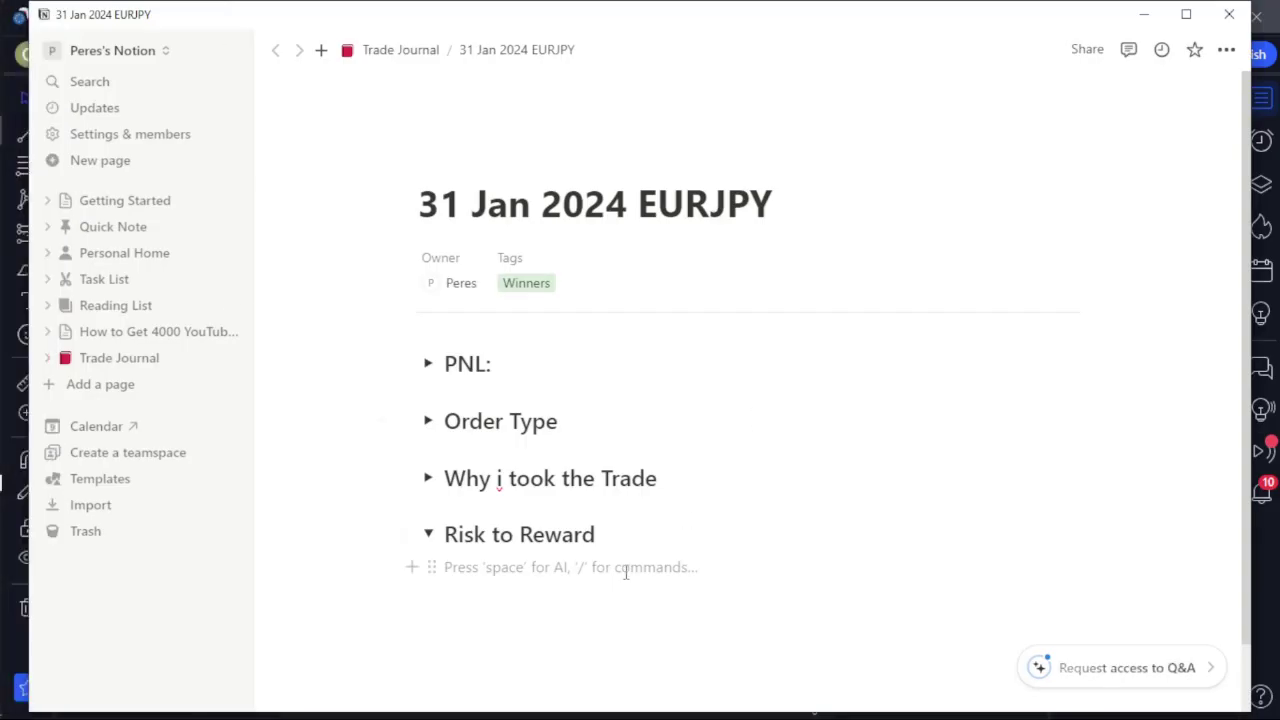
Enter the ratio 2.78:1 under Risk to Reward and collapse the toggle.
type("2.")
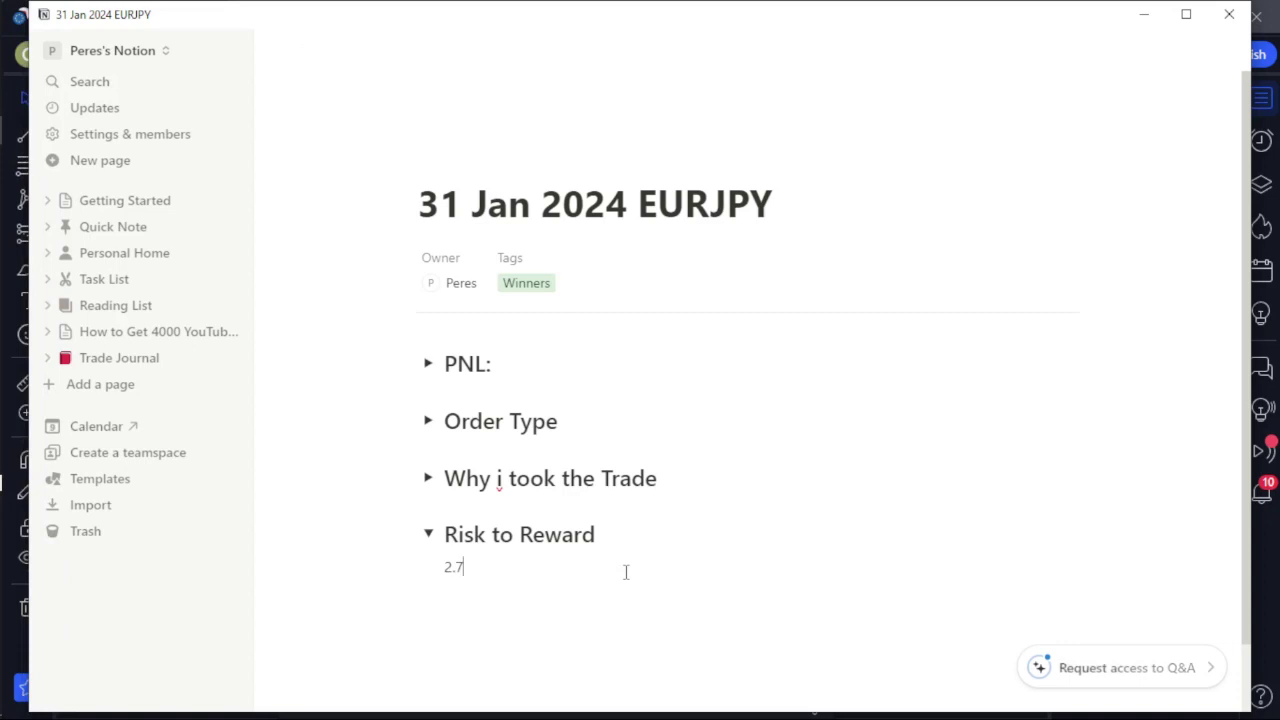
type("78 to")
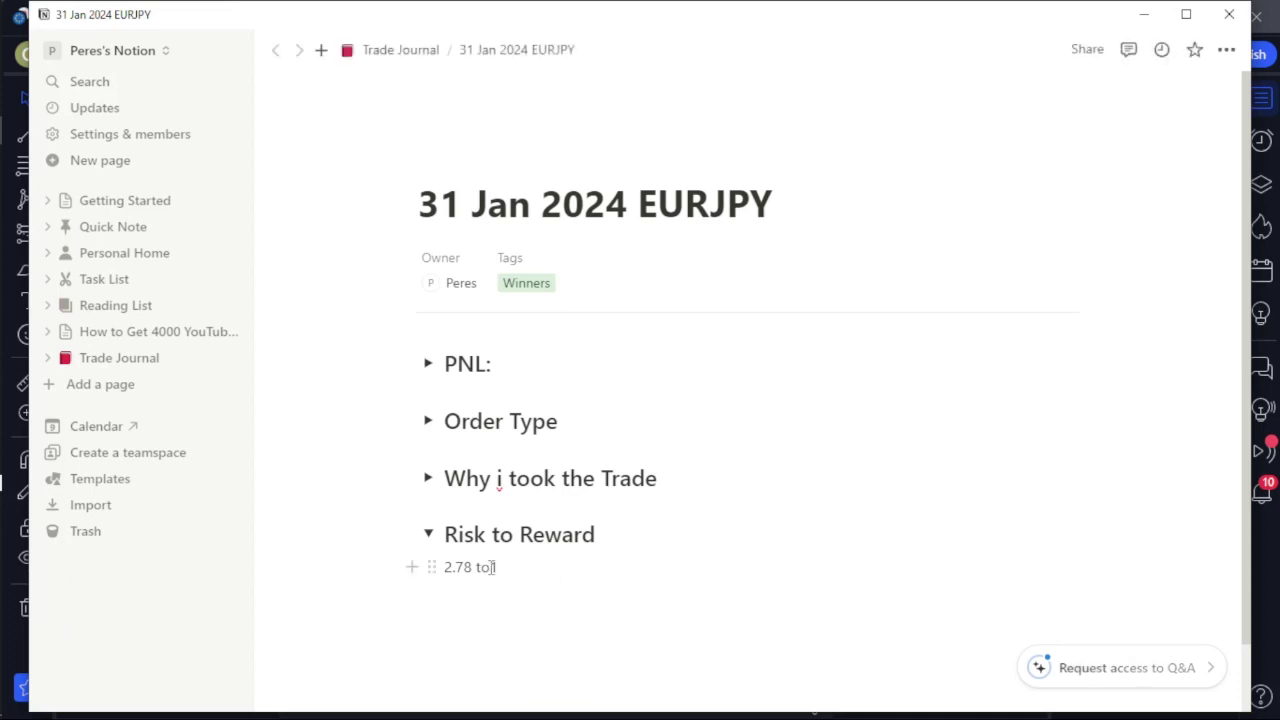
left_click_drag(498, 567, 464, 567)
key("BackSpace")
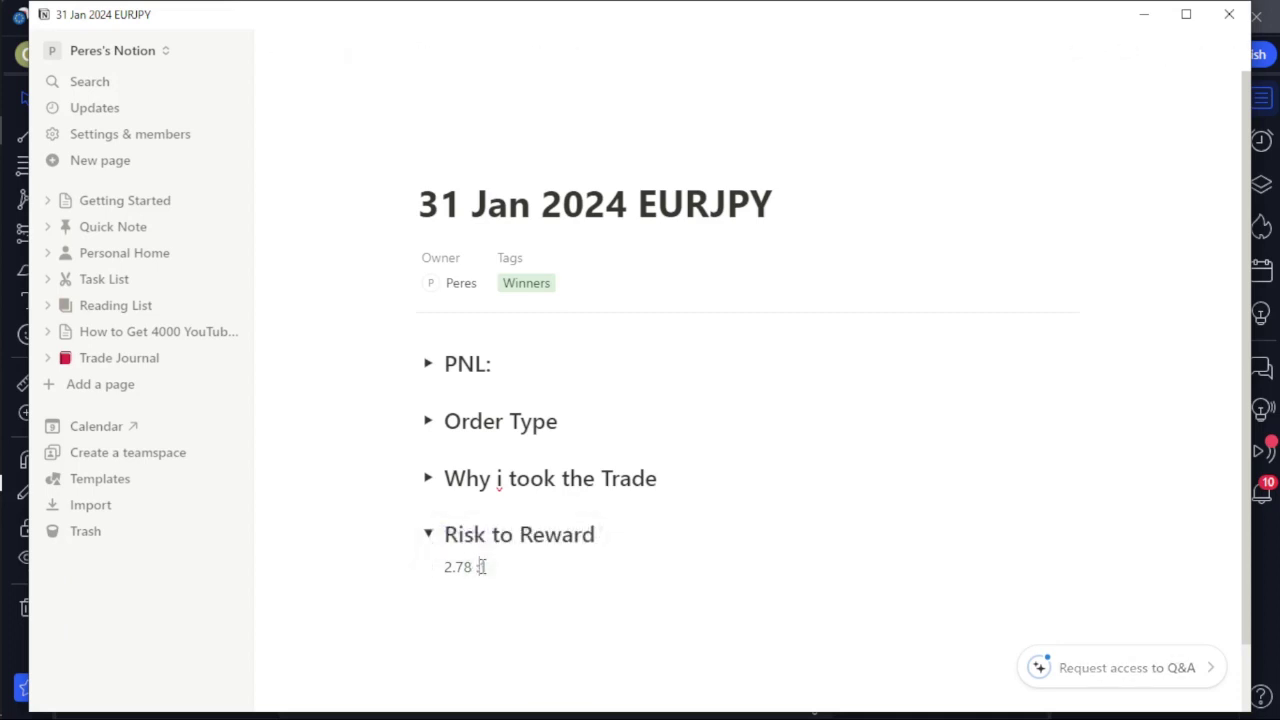
type(":1")
left_click(476, 567)
key("BackSpace")
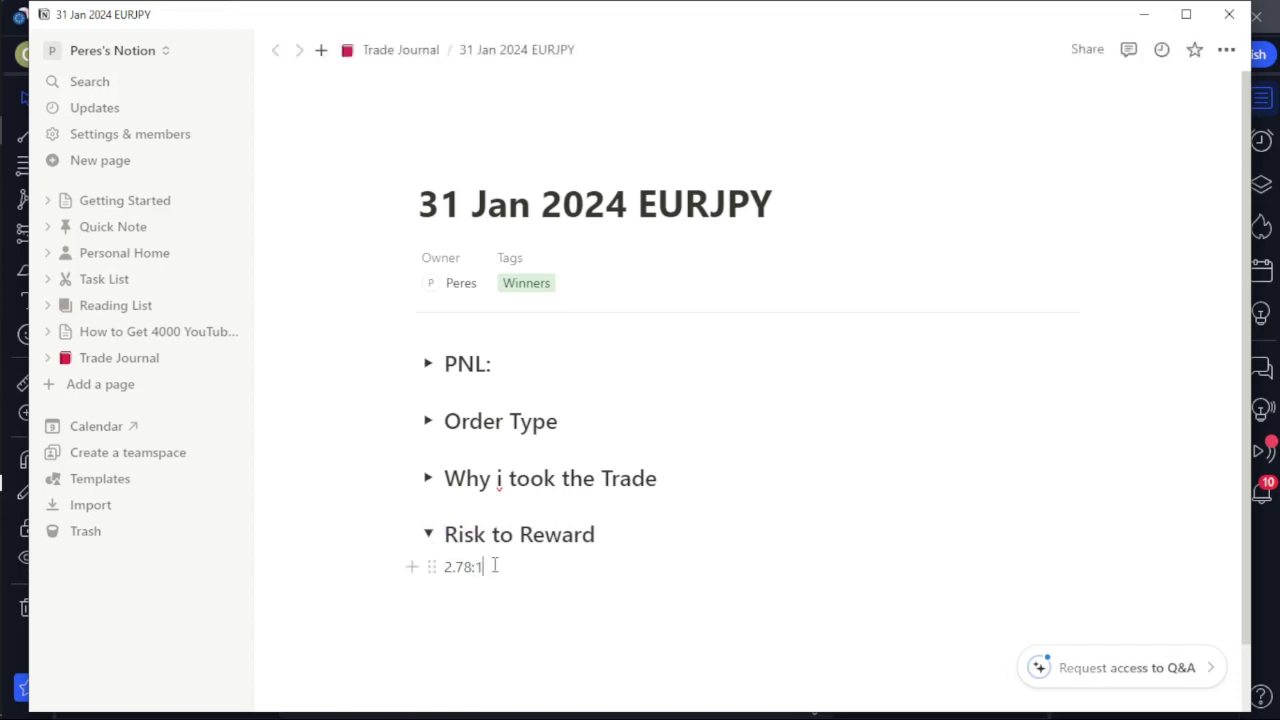
left_click(429, 534)
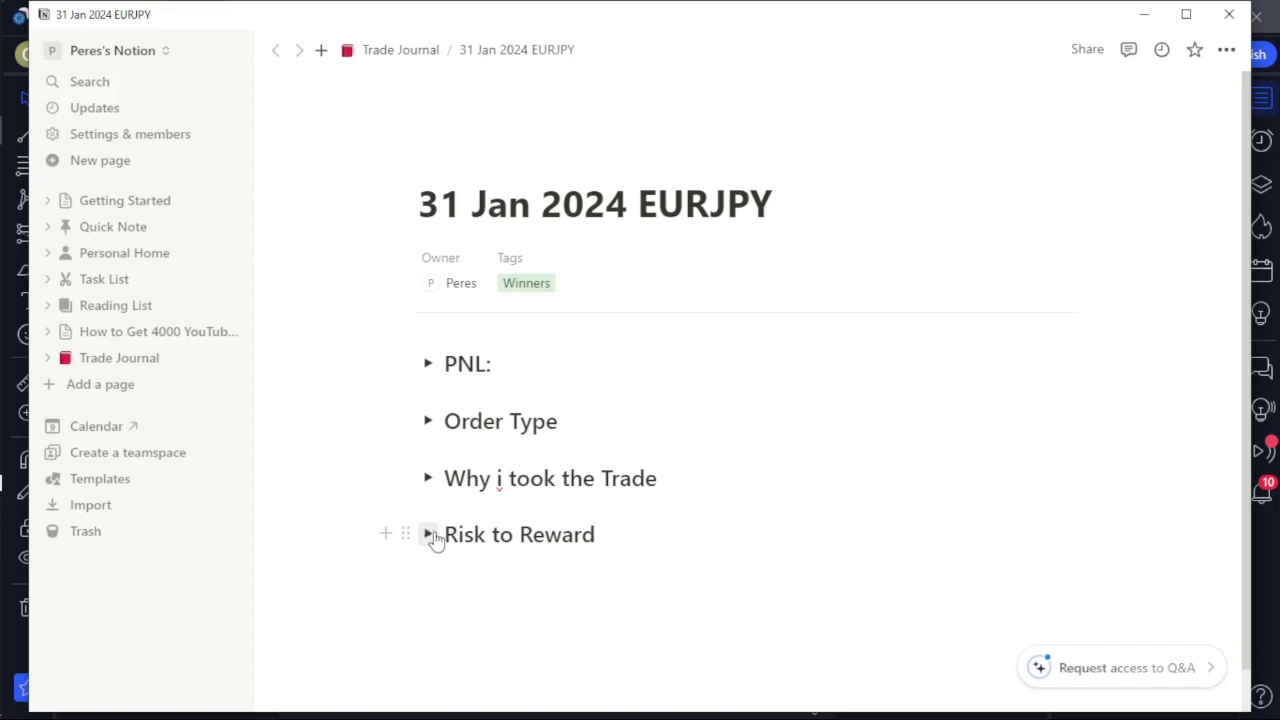
Add a 'Volume' medium toggle heading below Risk to Reward with an empty line inside.
left_click(612, 531)
key("Return")
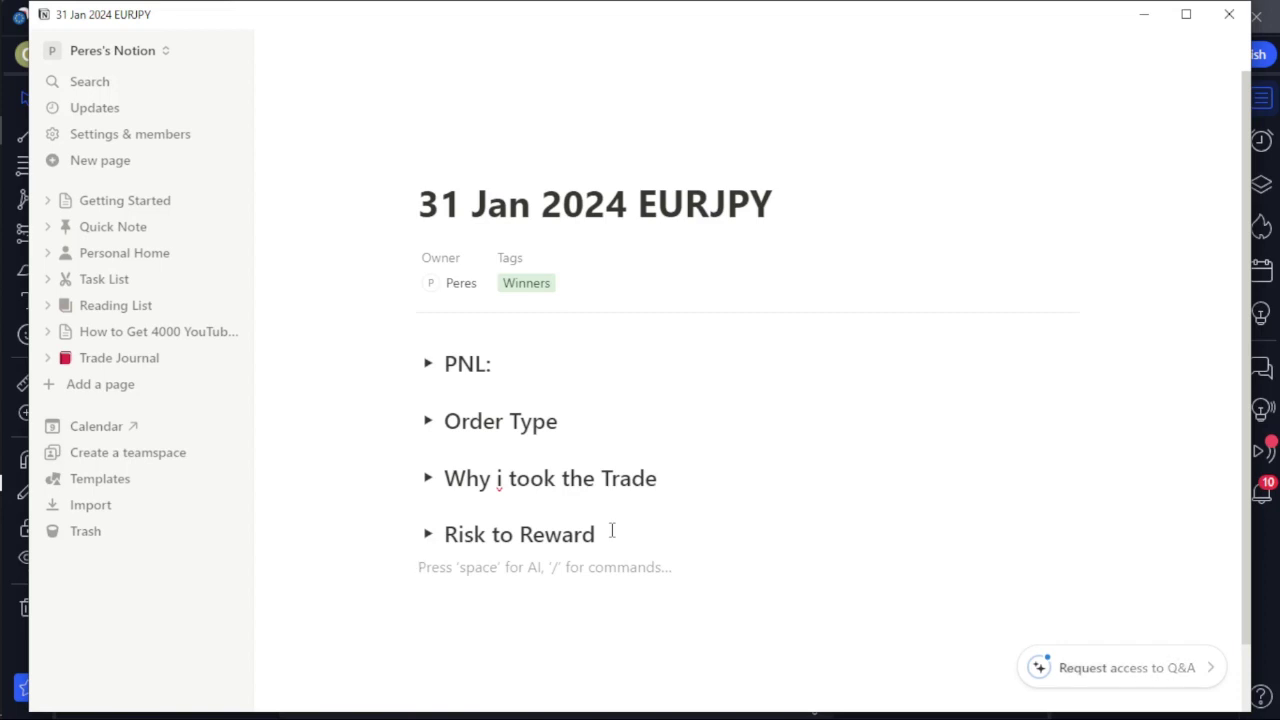
type("V")
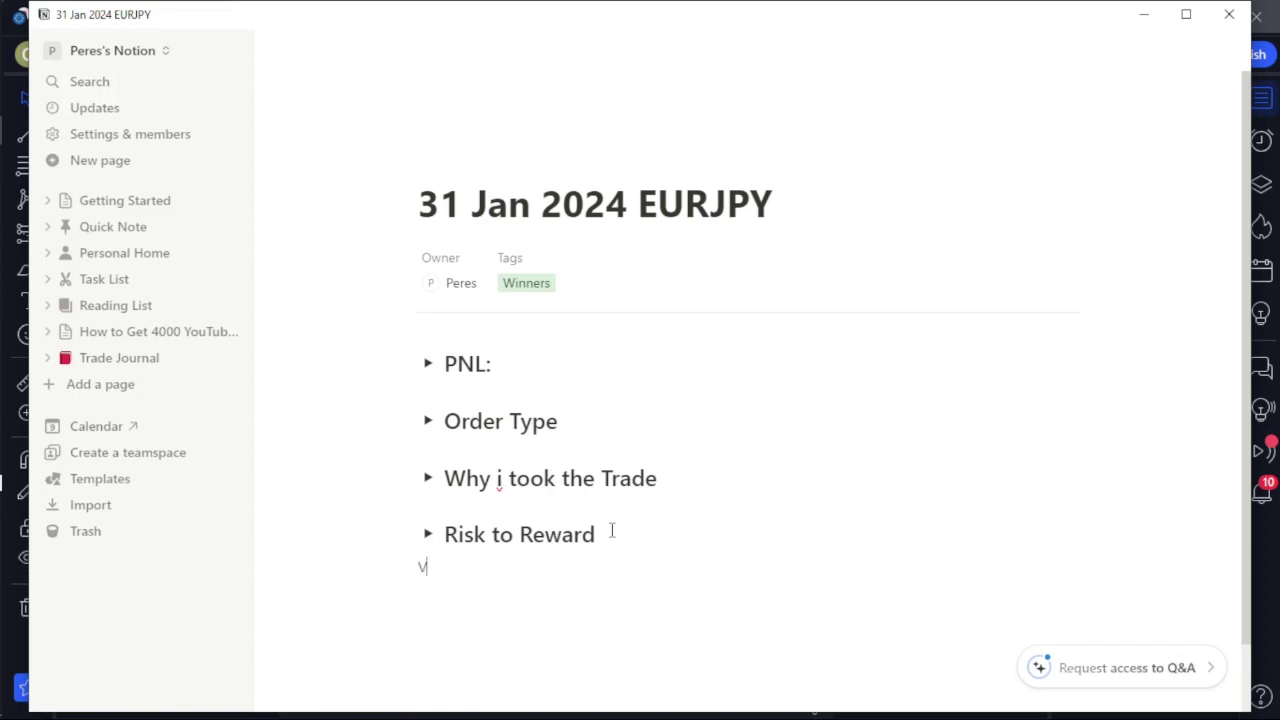
type("olume")
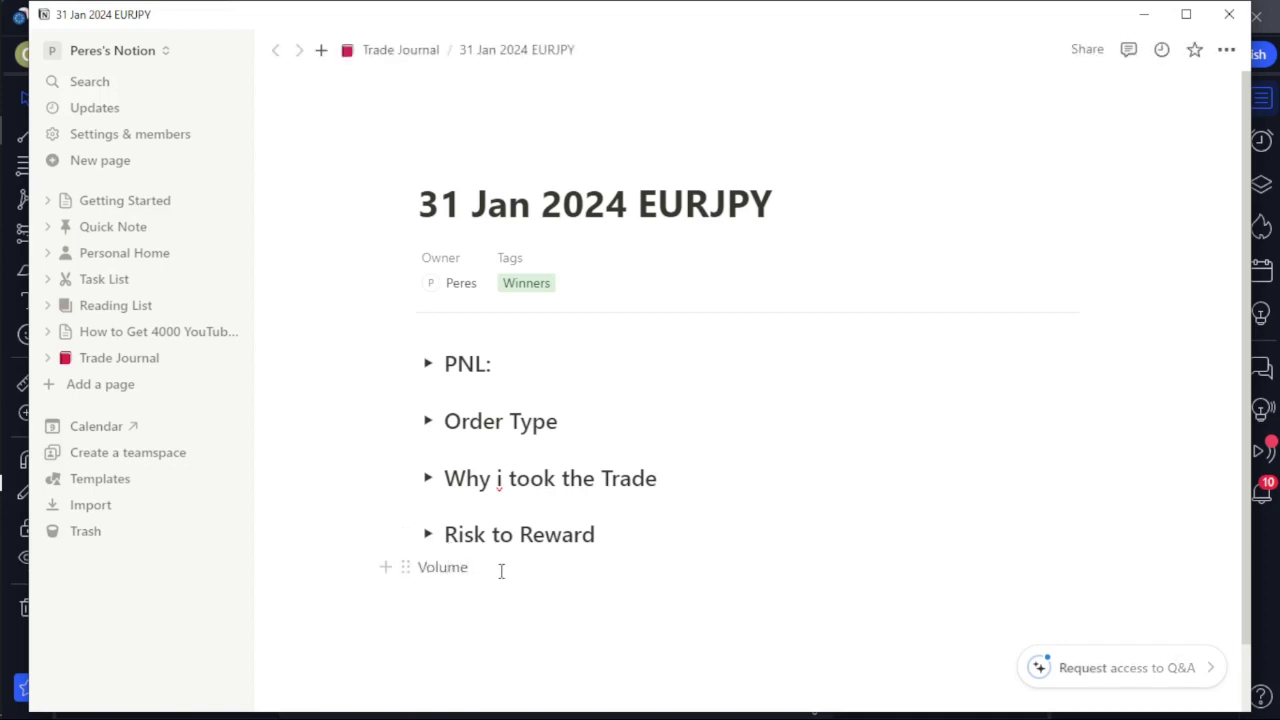
double_click(430, 570)
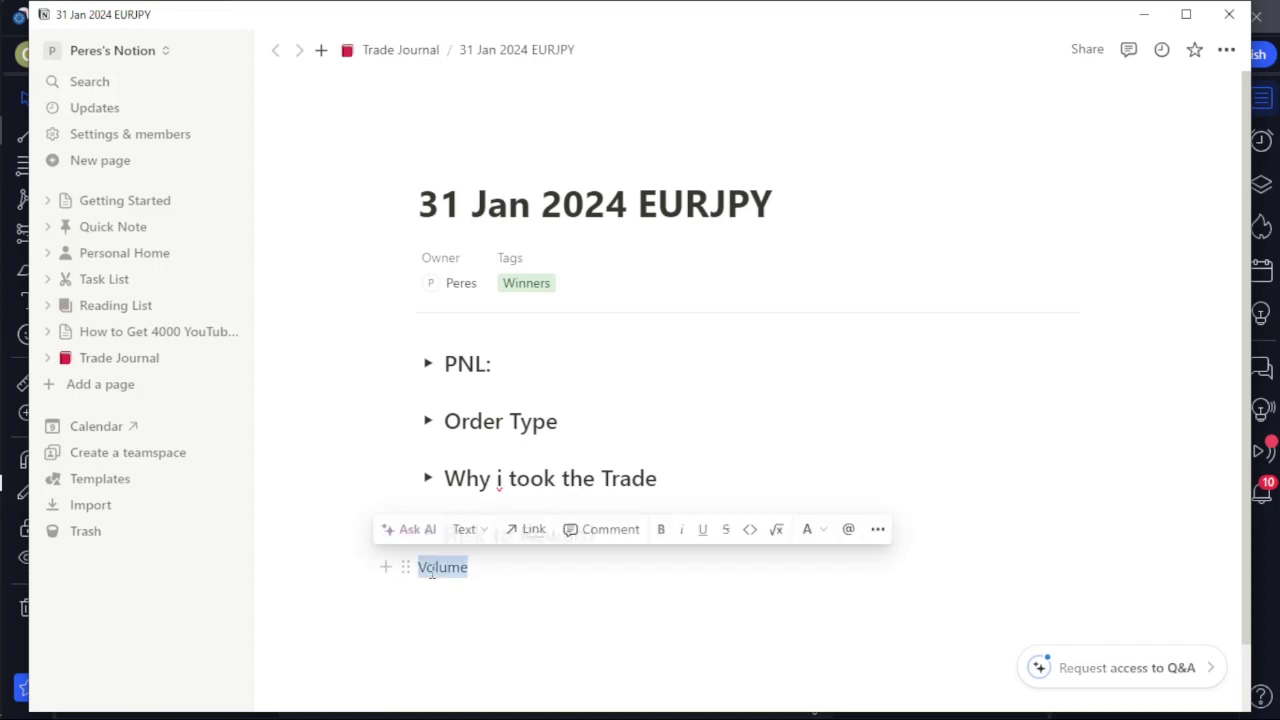
left_click(464, 529)
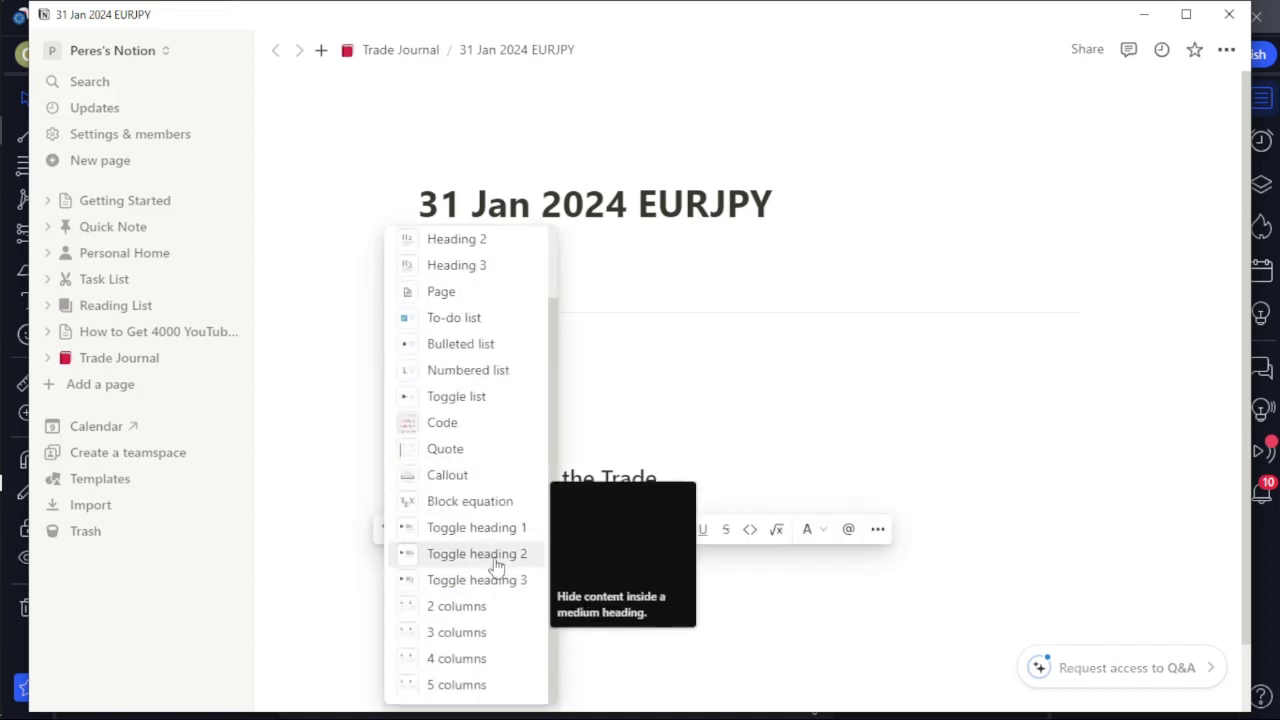
left_click(490, 556)
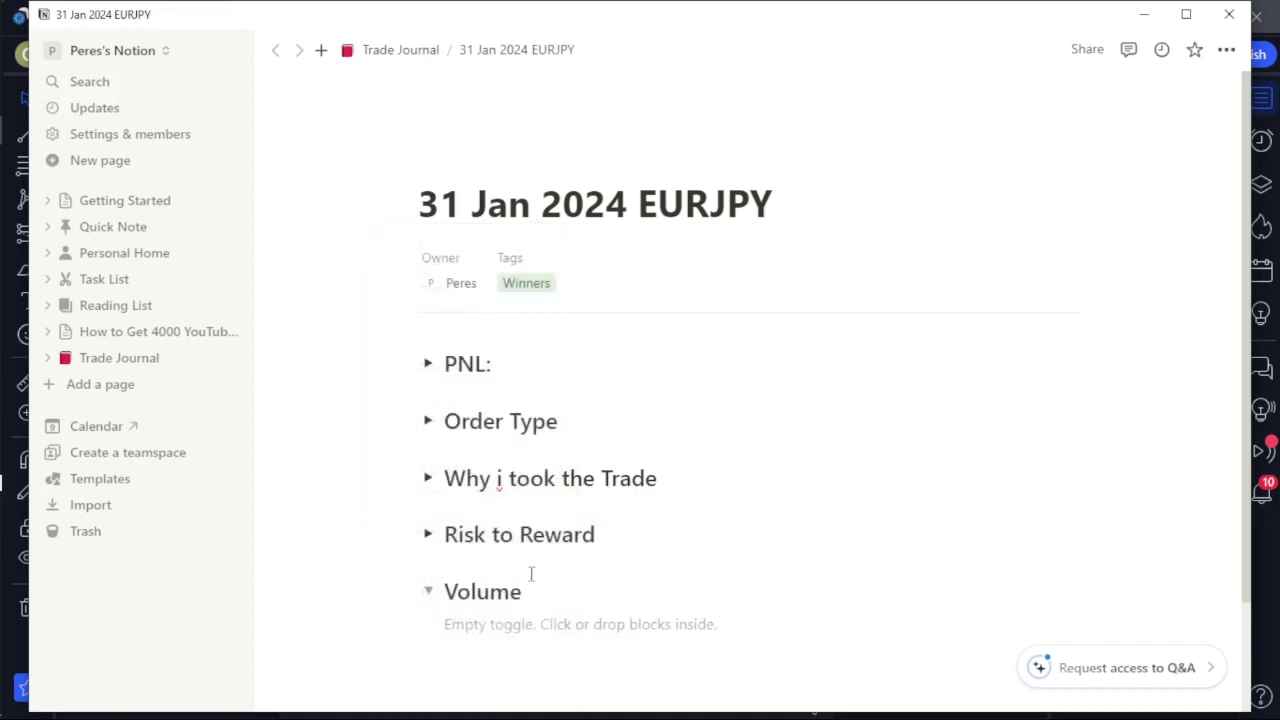
left_click(466, 626)
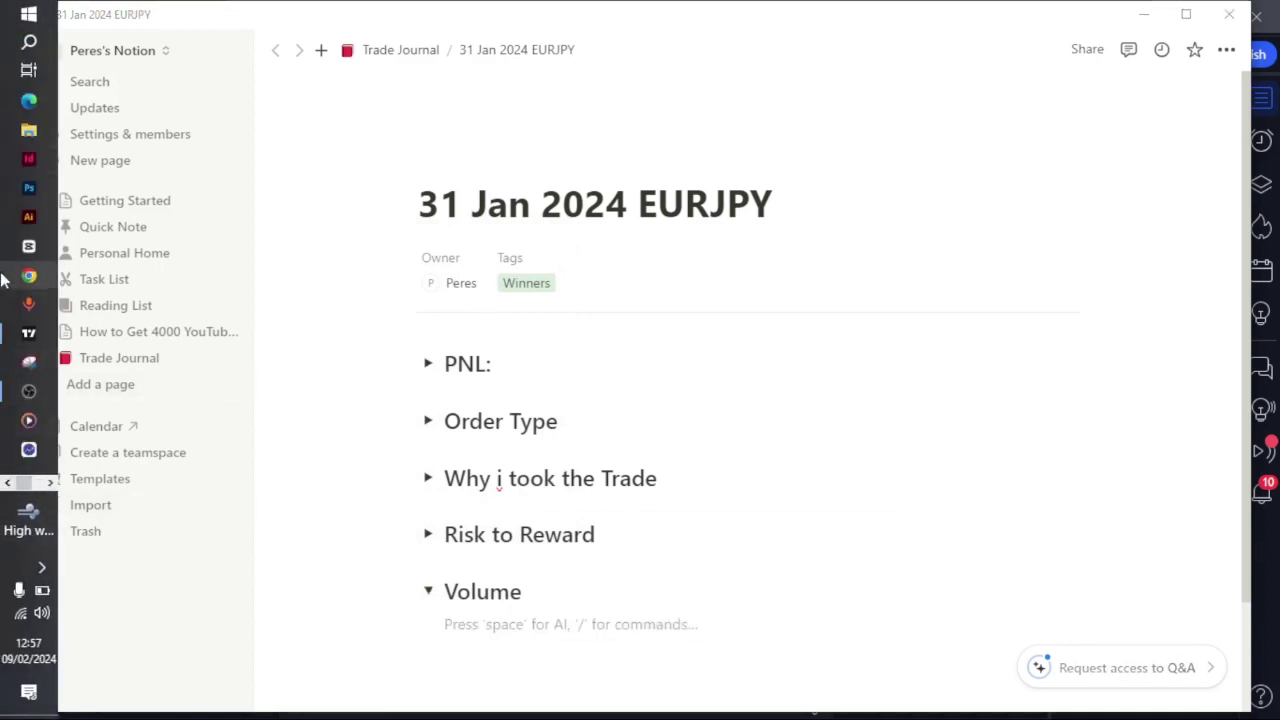
Copy the 11 629 units from a limit order ticket on the EURJPY short, close it, and return to Notion.
left_click(28, 333)
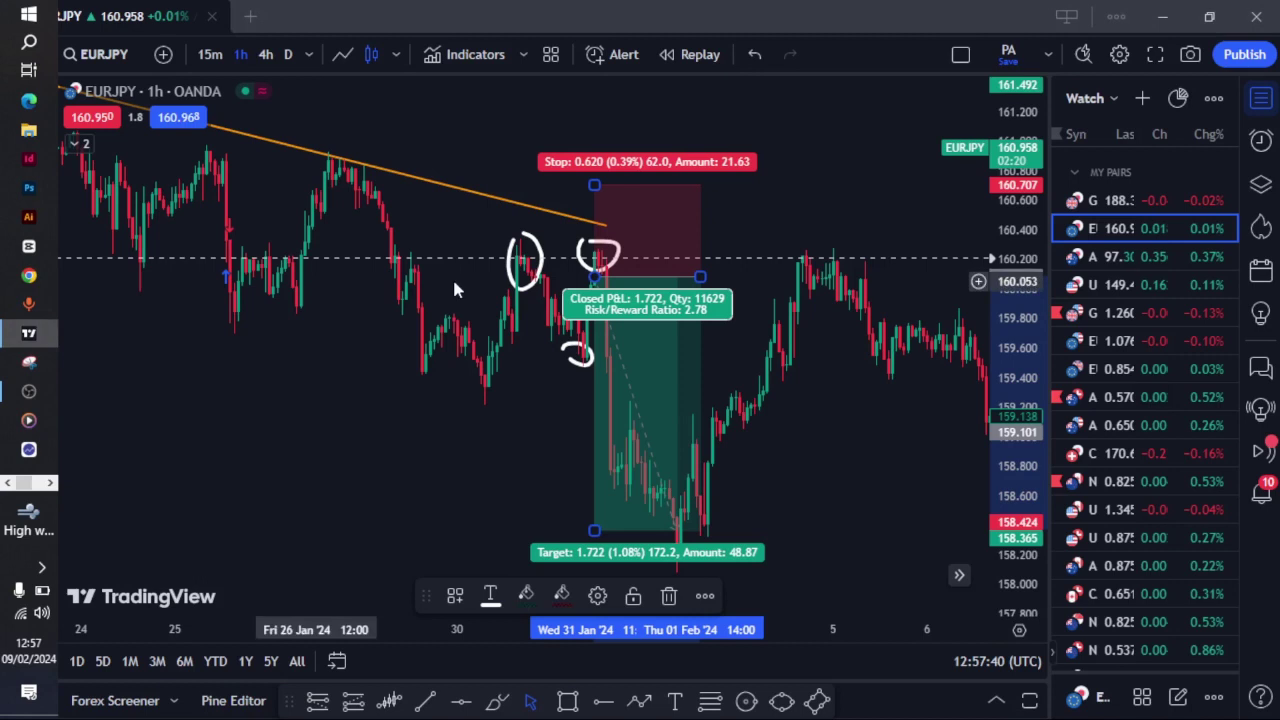
right_click(676, 277)
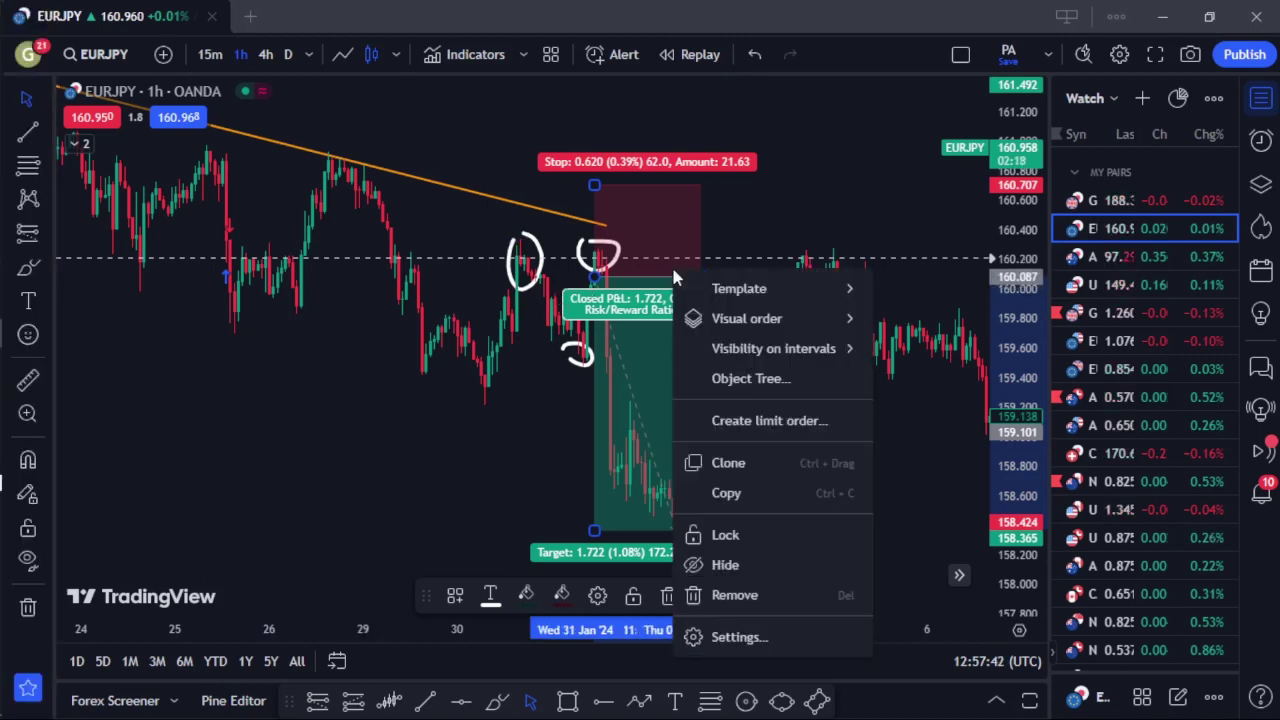
left_click(757, 421)
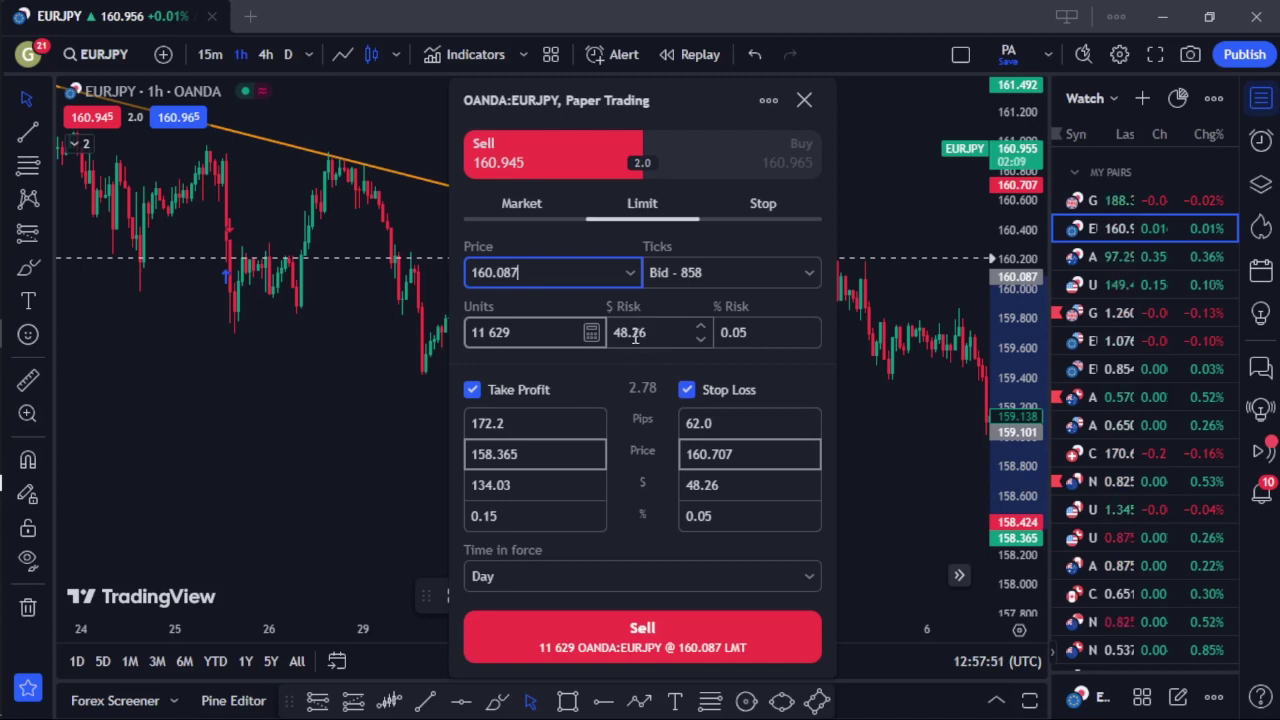
left_click(490, 337)
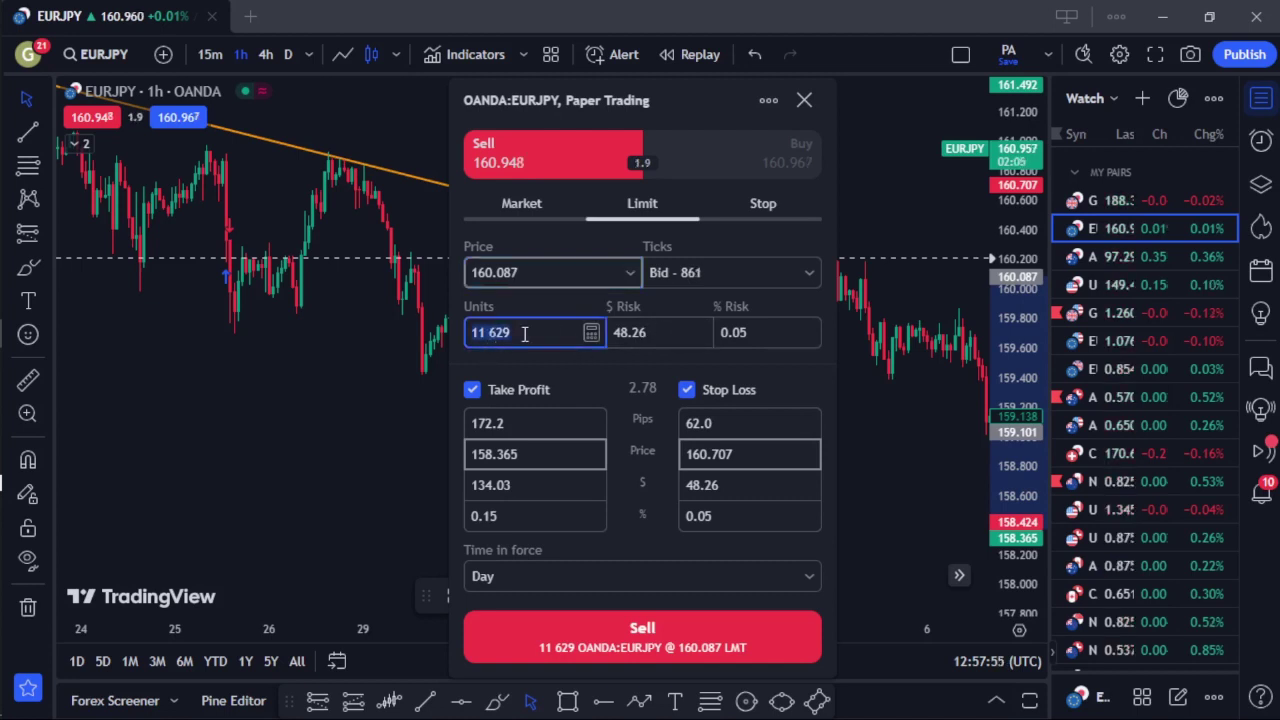
right_click(523, 332)
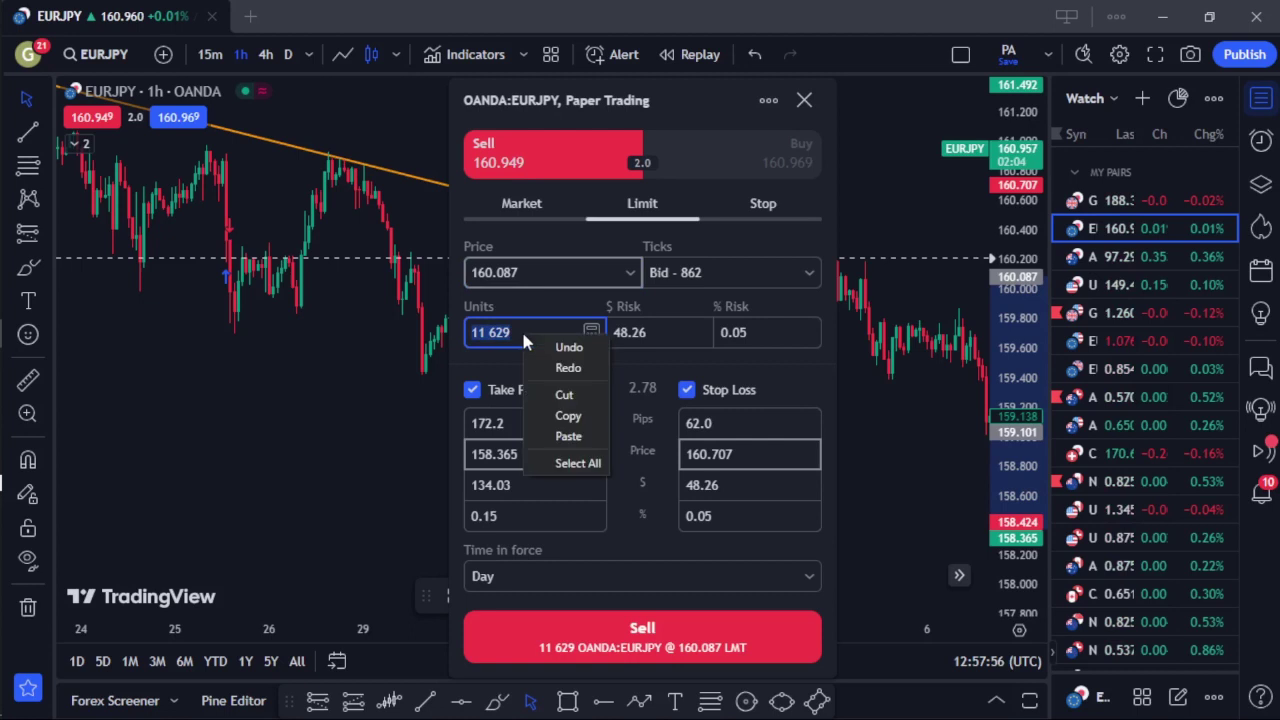
left_click(574, 415)
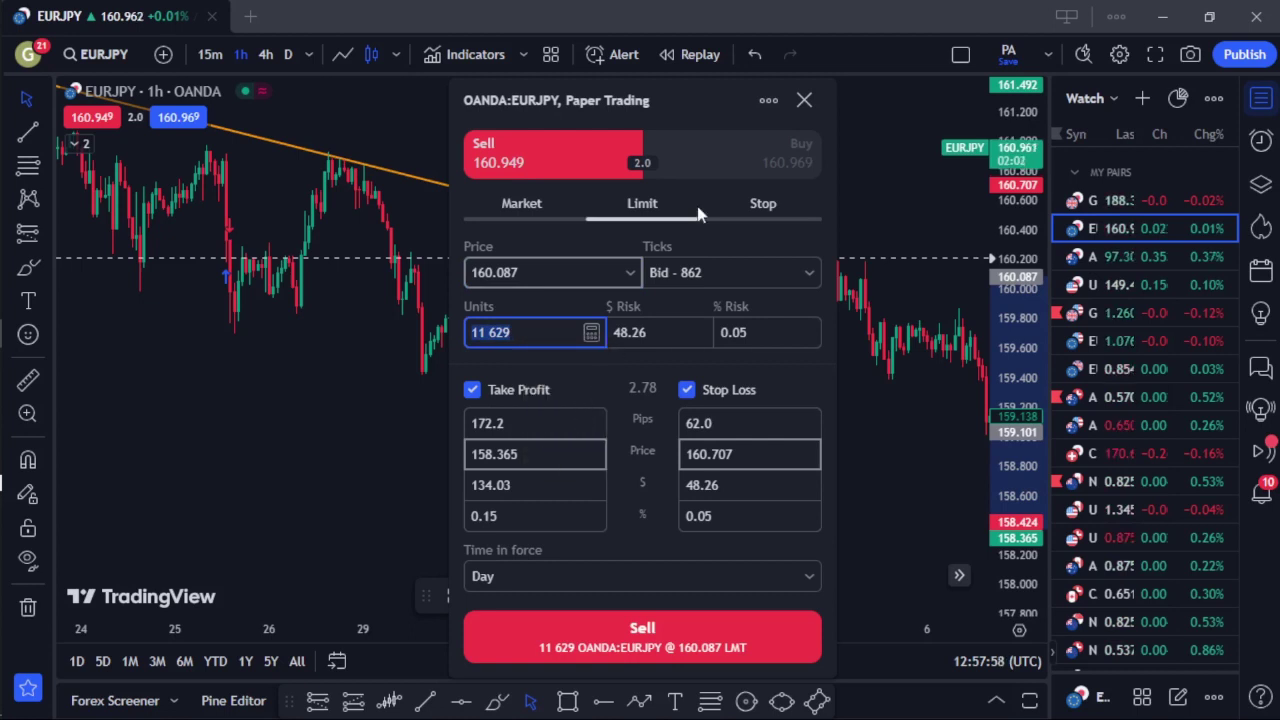
left_click(806, 98)
mouse_move(4, 400)
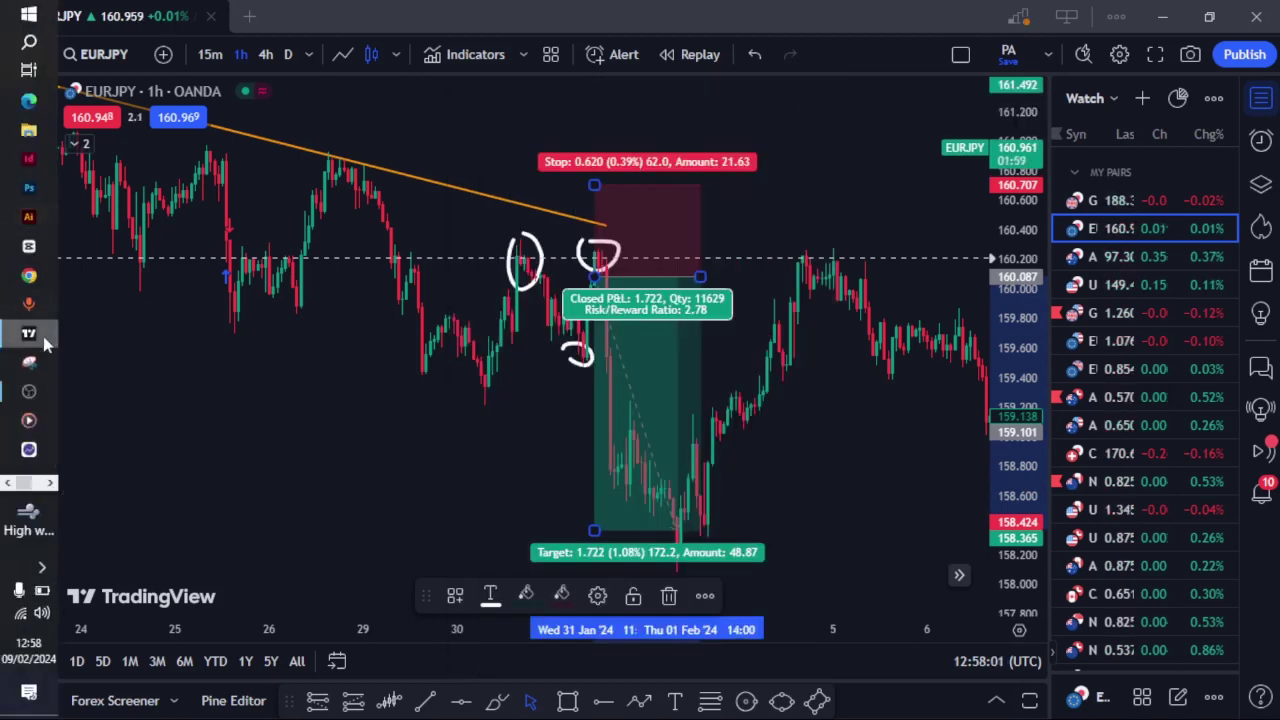
mouse_move(14, 160)
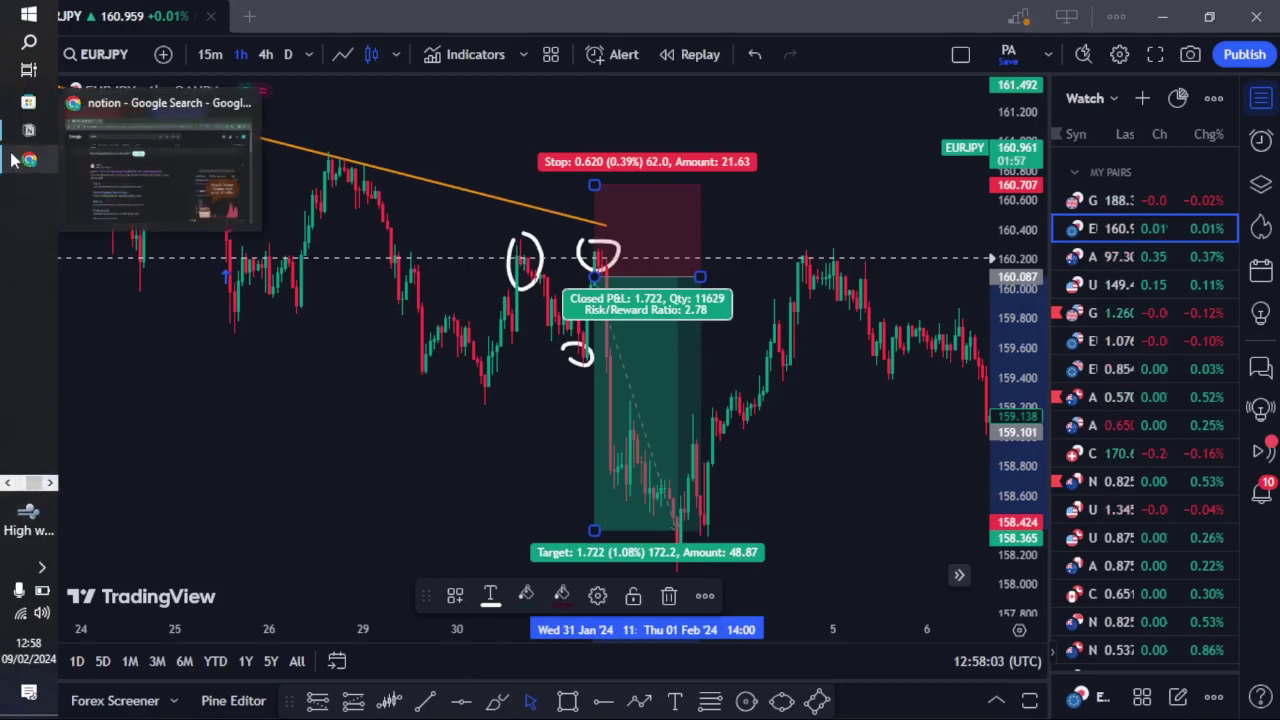
left_click(29, 130)
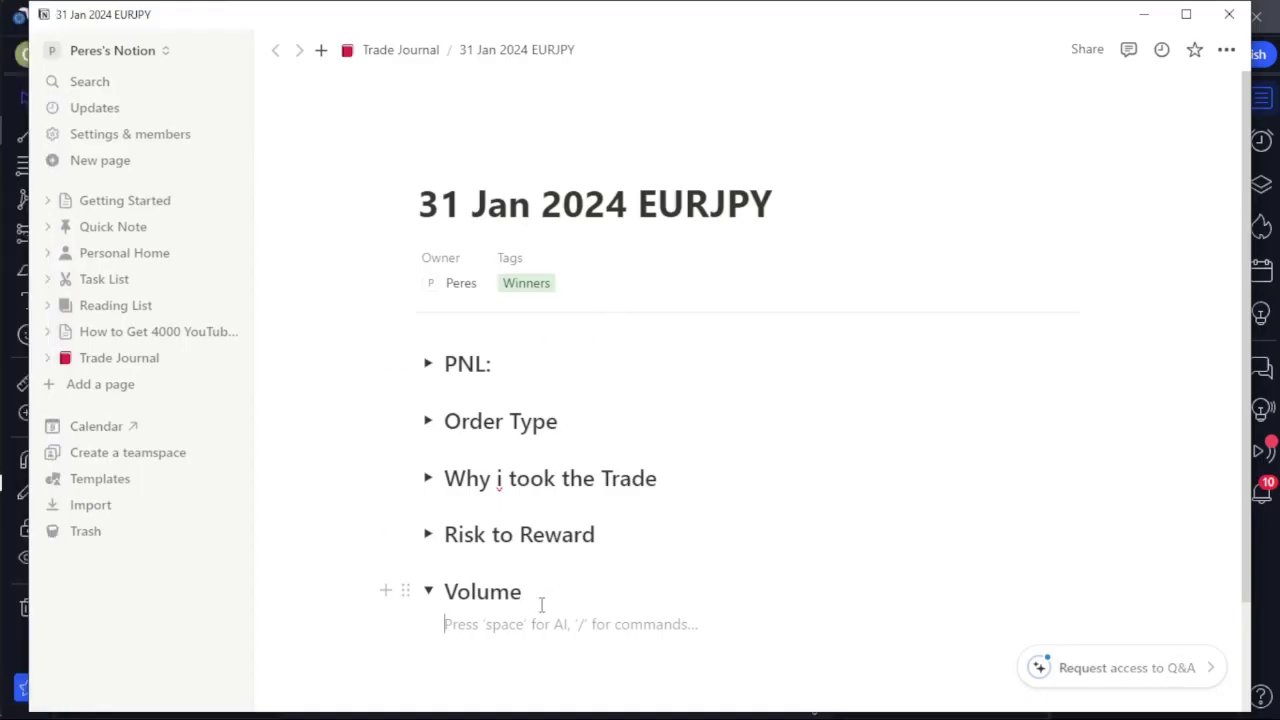
Paste 11 629 inside the Volume toggle, collapse it, and start a new block below.
key("ctrl+v")
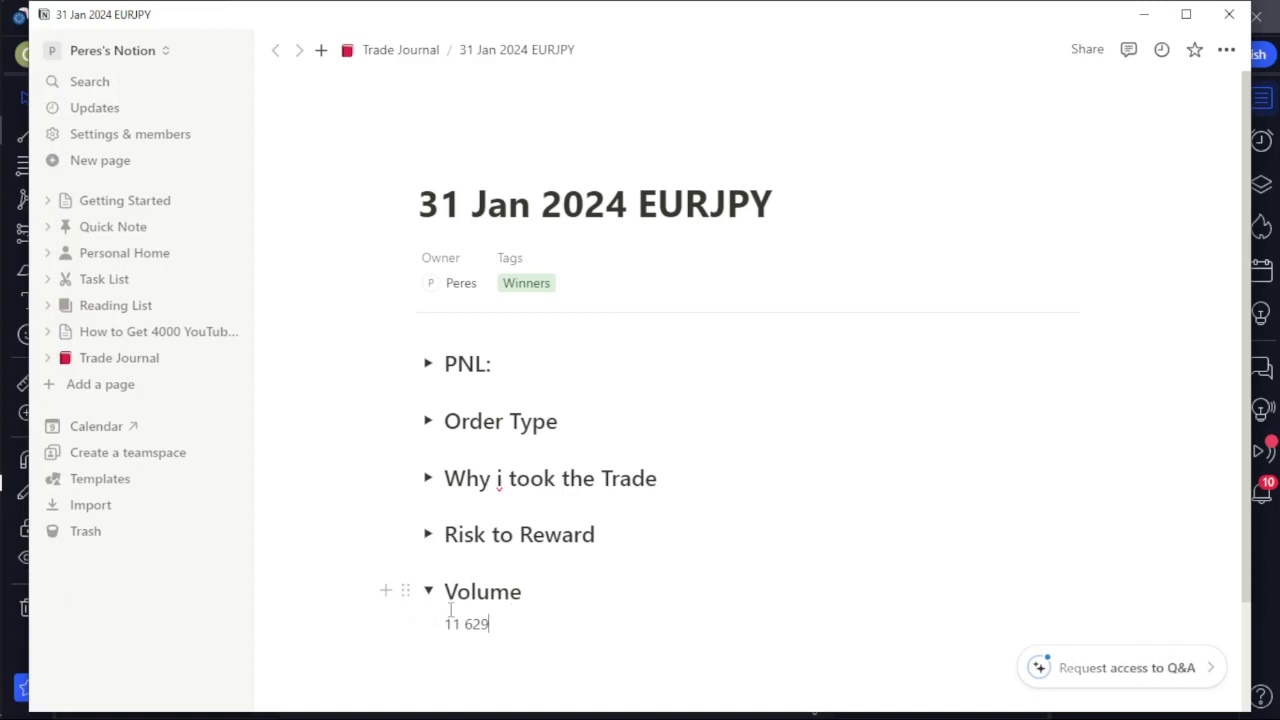
left_click(428, 591)
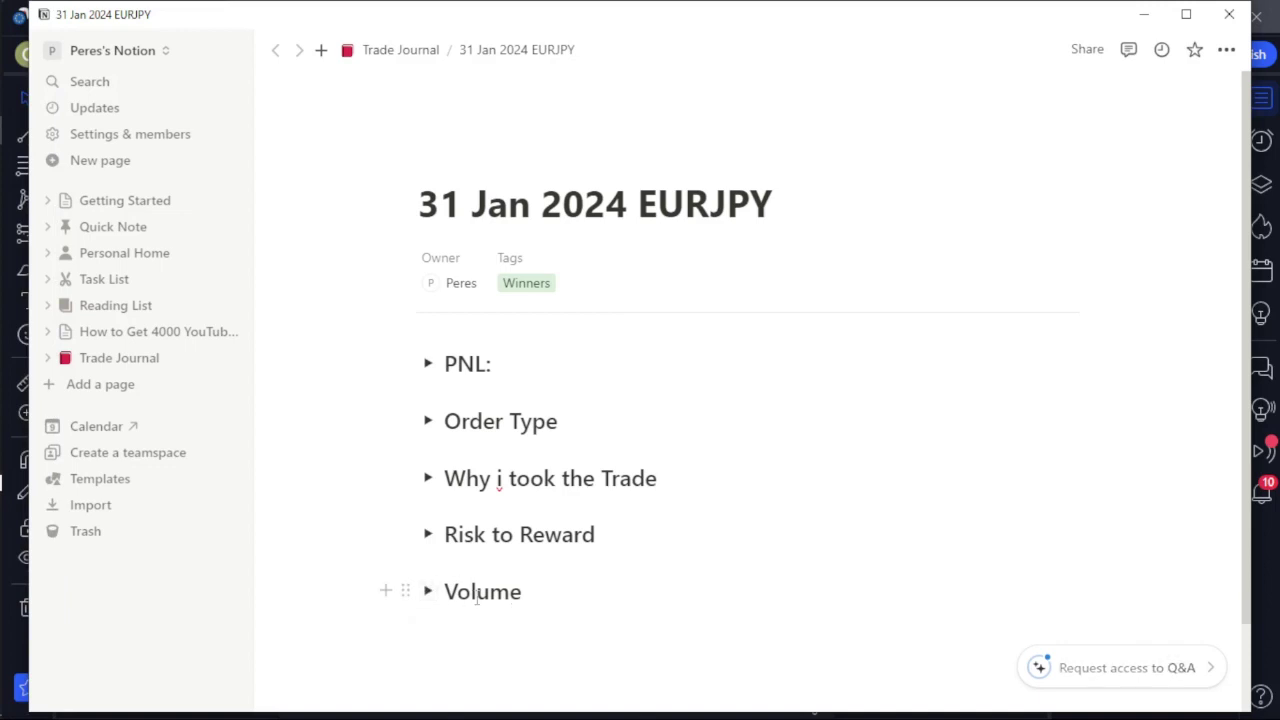
left_click(430, 591)
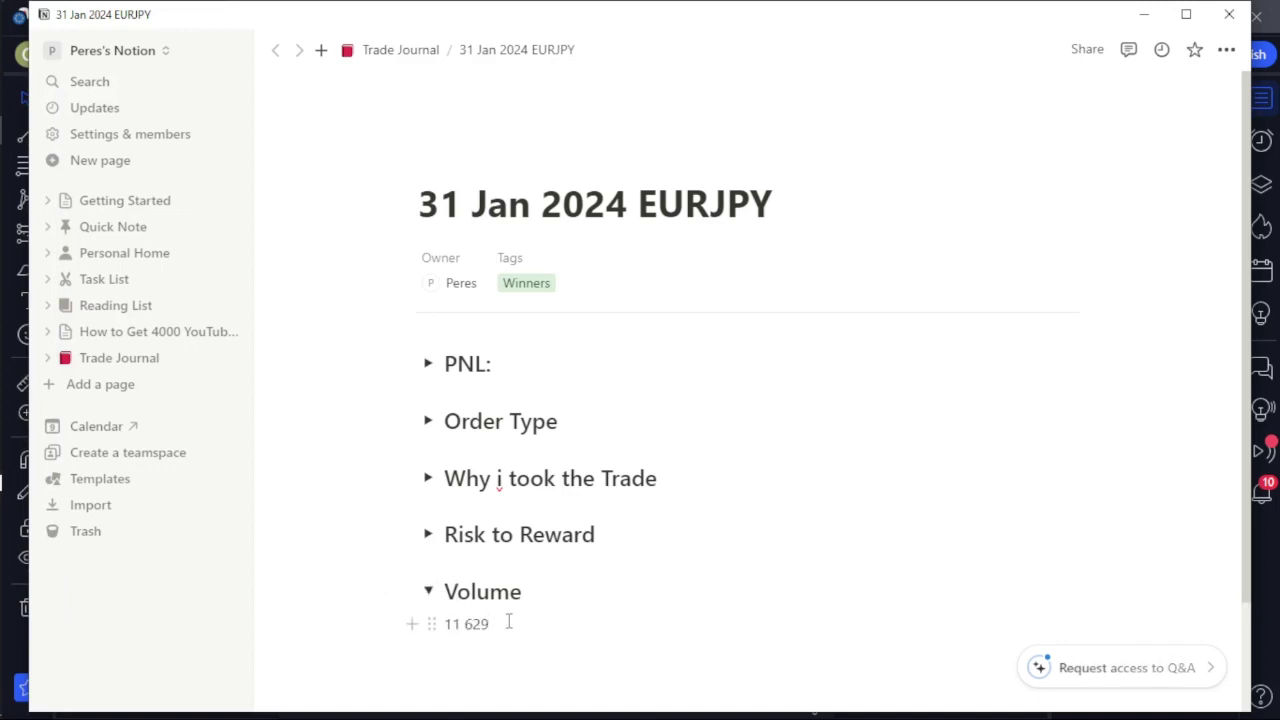
left_click(509, 622)
type("Ud")
left_click(428, 591)
key("Return")
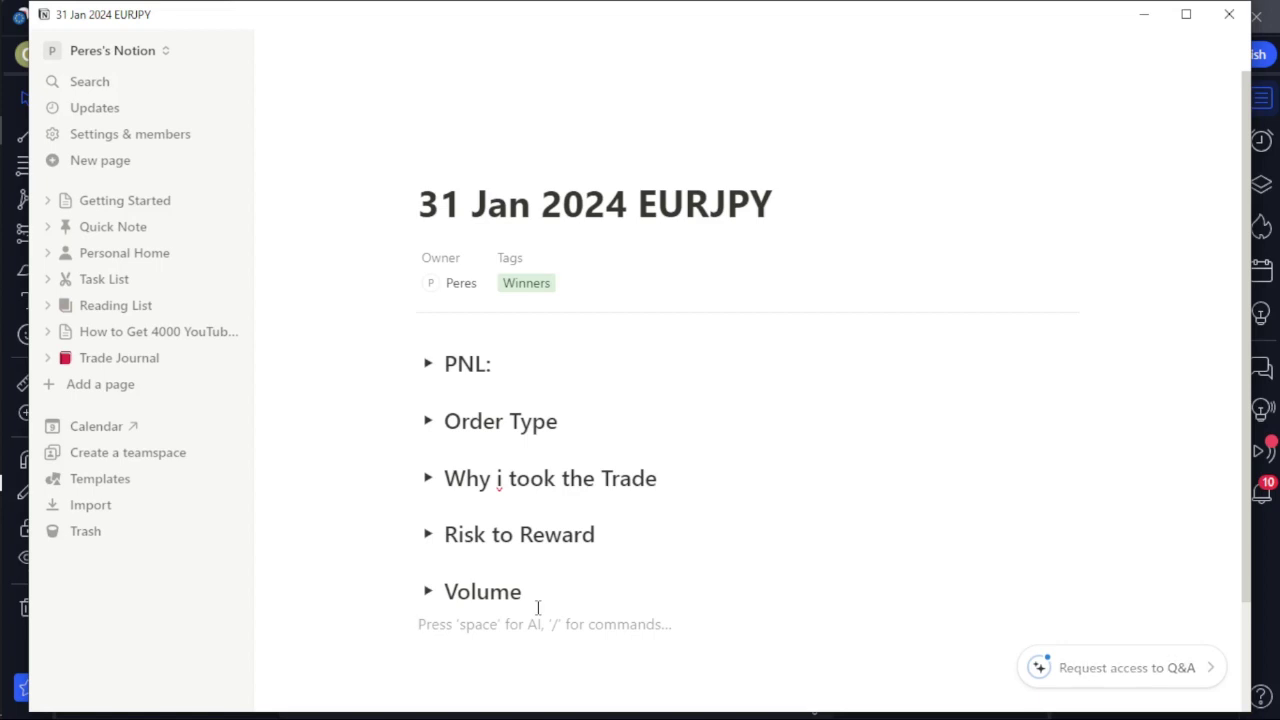
Add an 'Emotion' line and turn it into a medium toggle heading.
type("My")
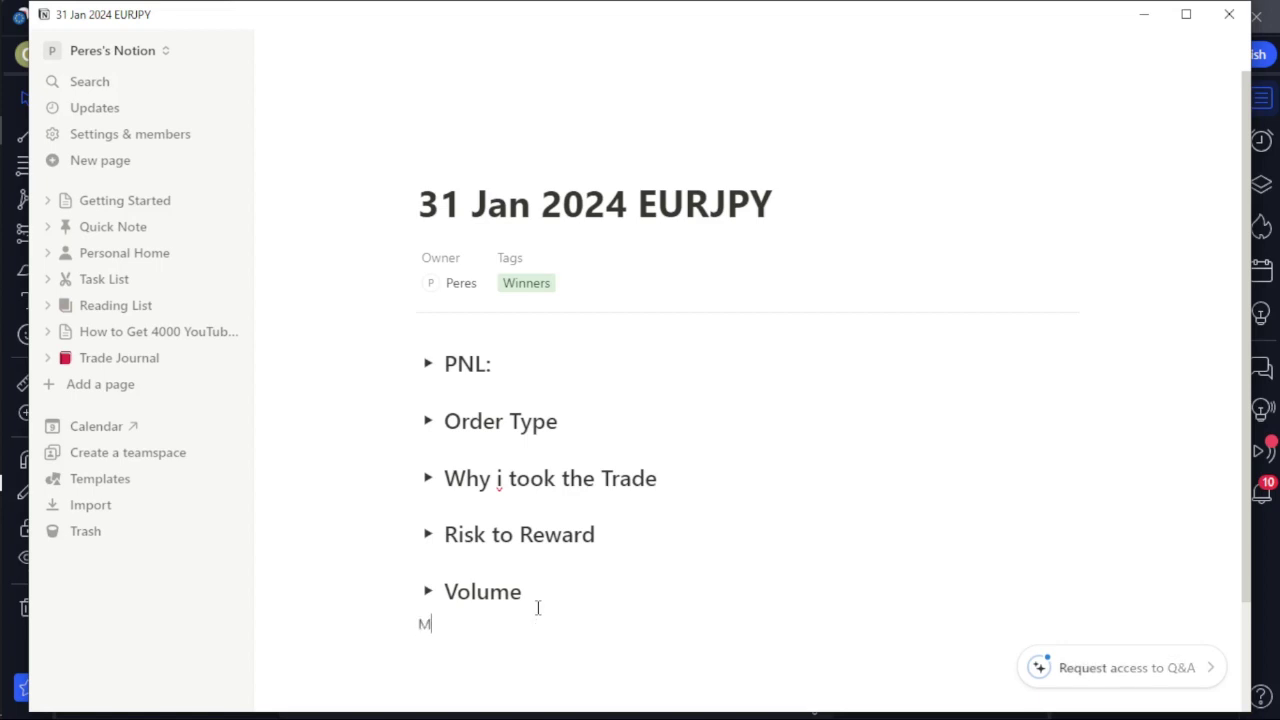
key("BackSpace")
type("Emotion")
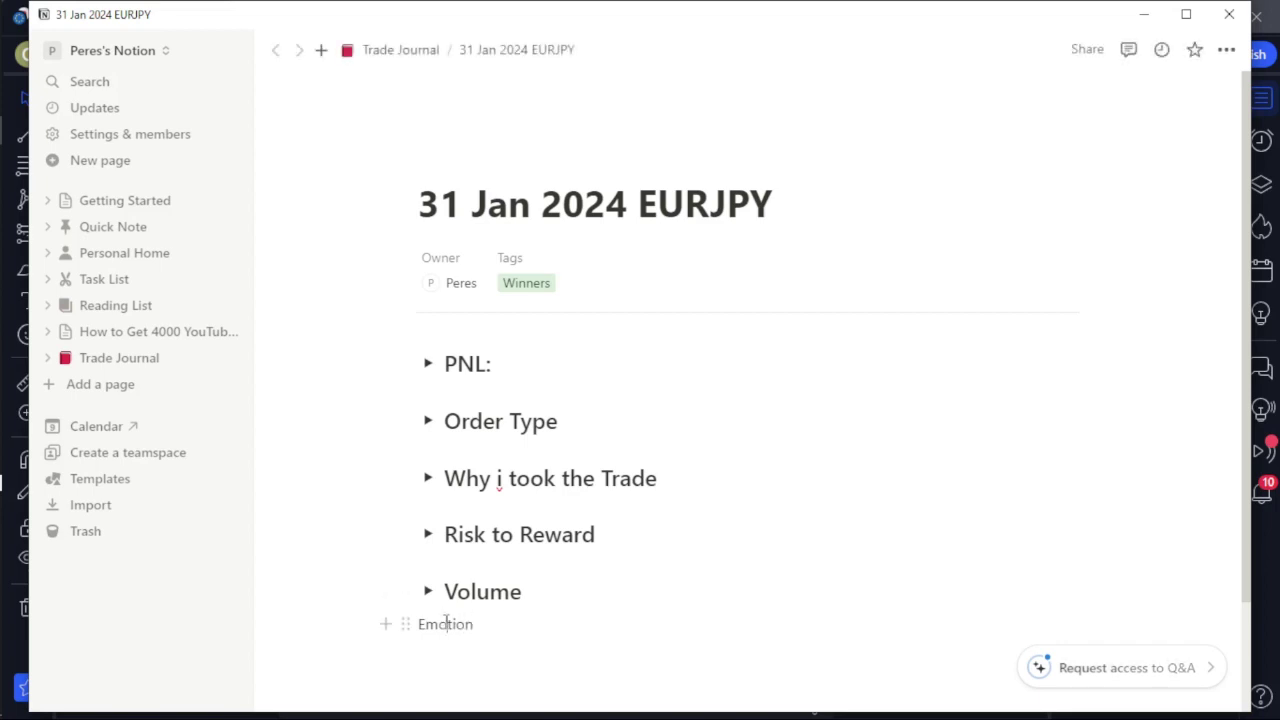
double_click(443, 623)
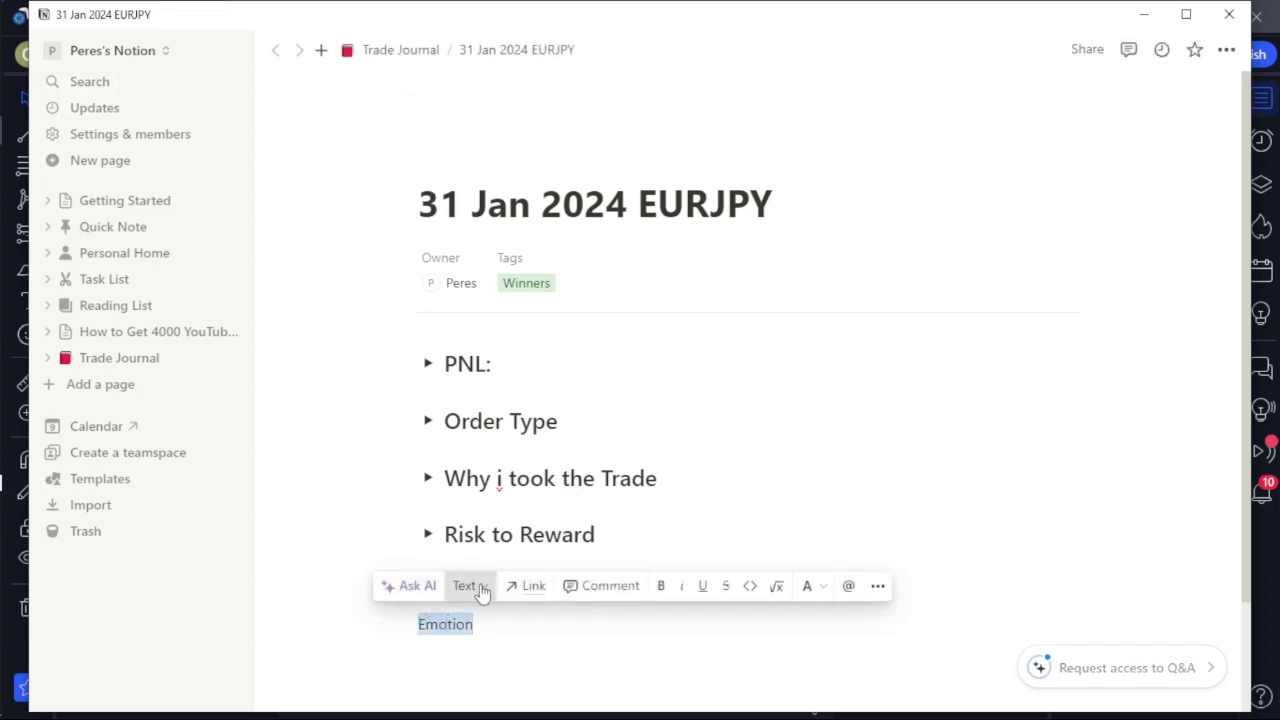
left_click(464, 586)
left_click(479, 508)
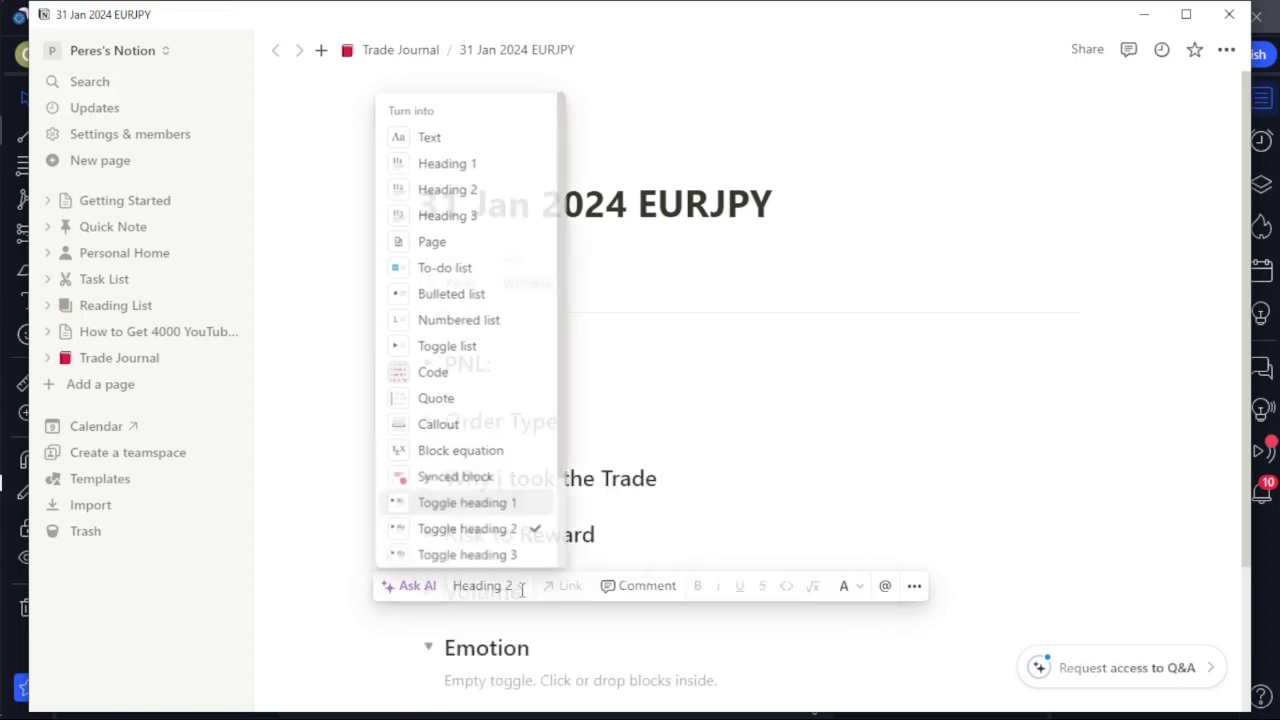
Enter 'Highly Confident' inside the Emotion toggle and collapse it.
left_click(477, 684)
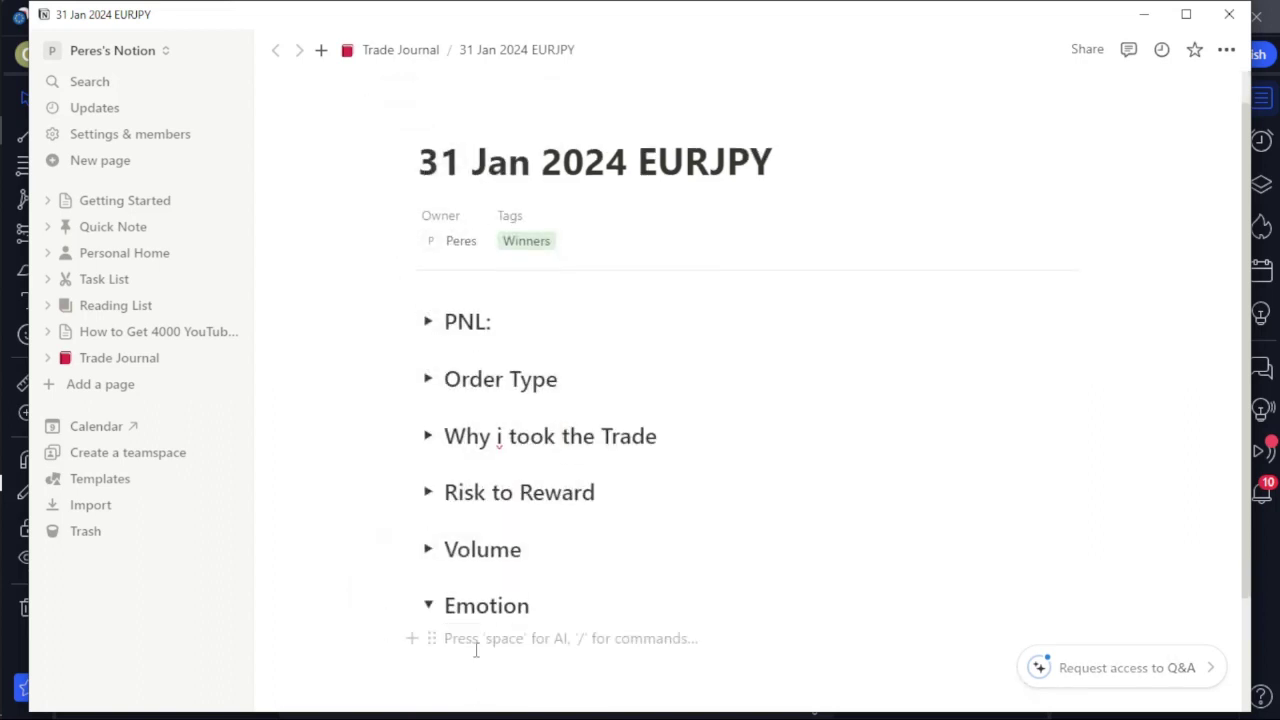
type("High")
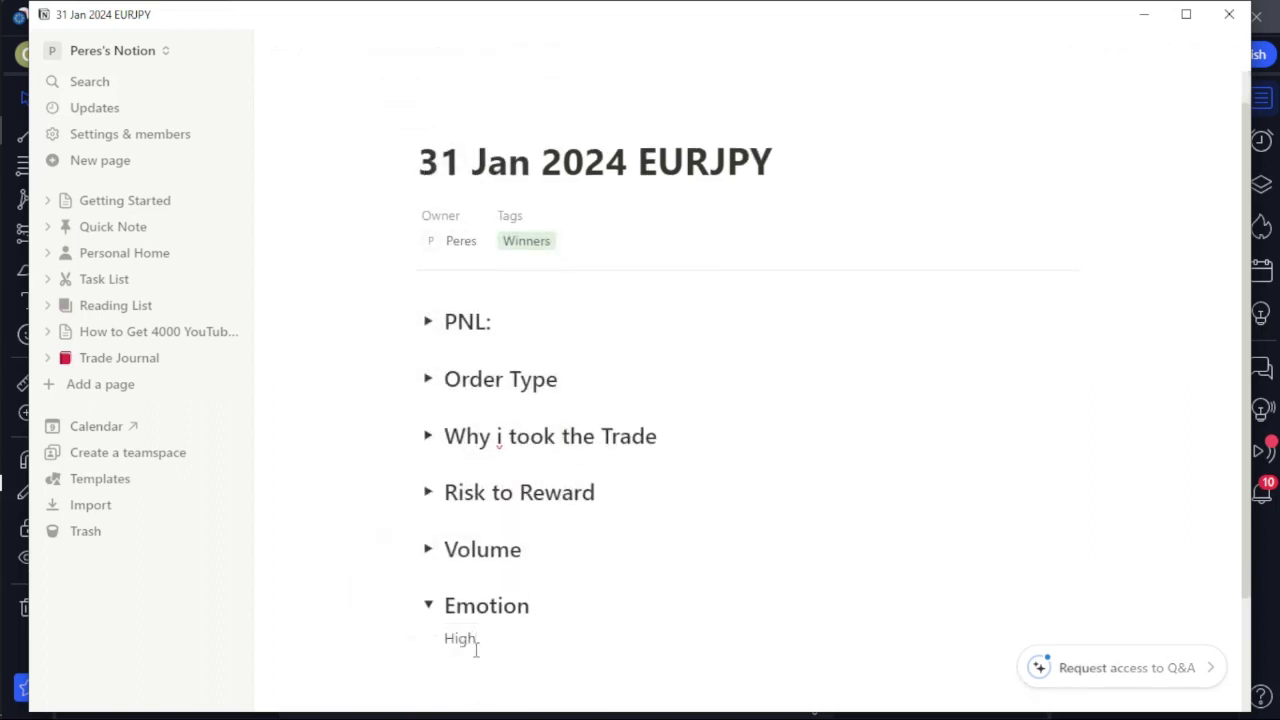
type("ly Confident")
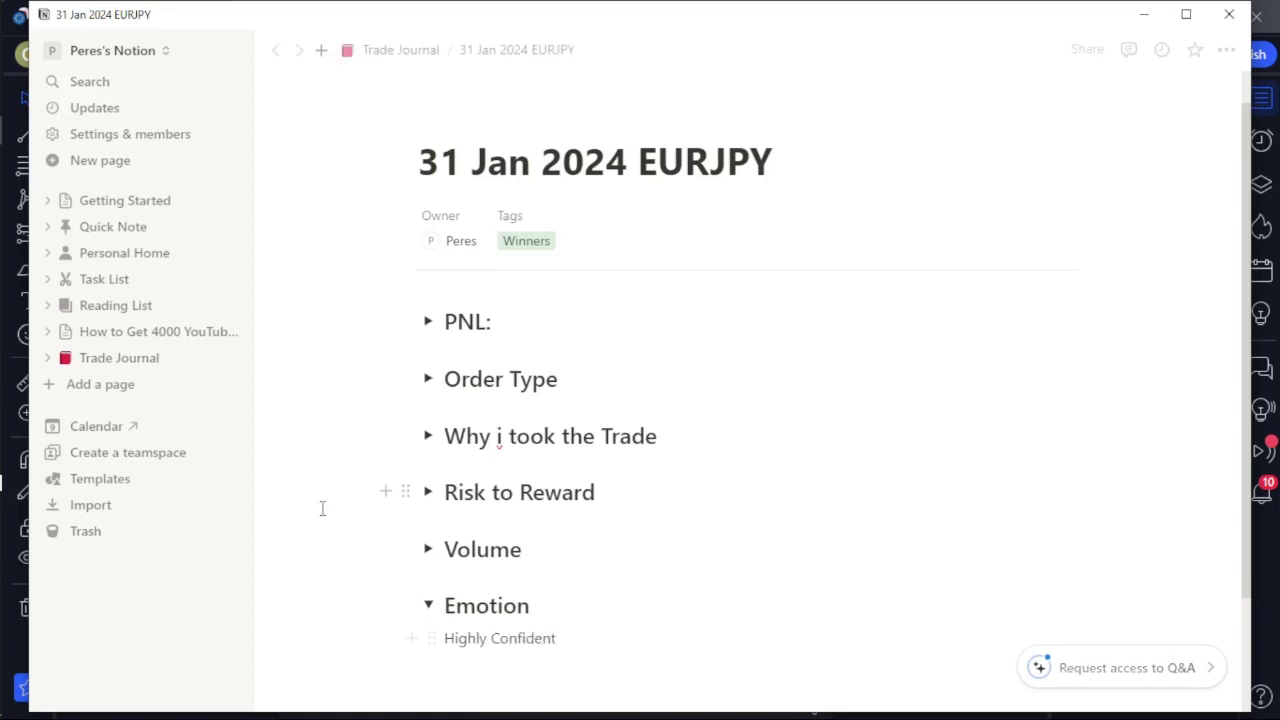
left_click(428, 609)
mouse_move(3, 413)
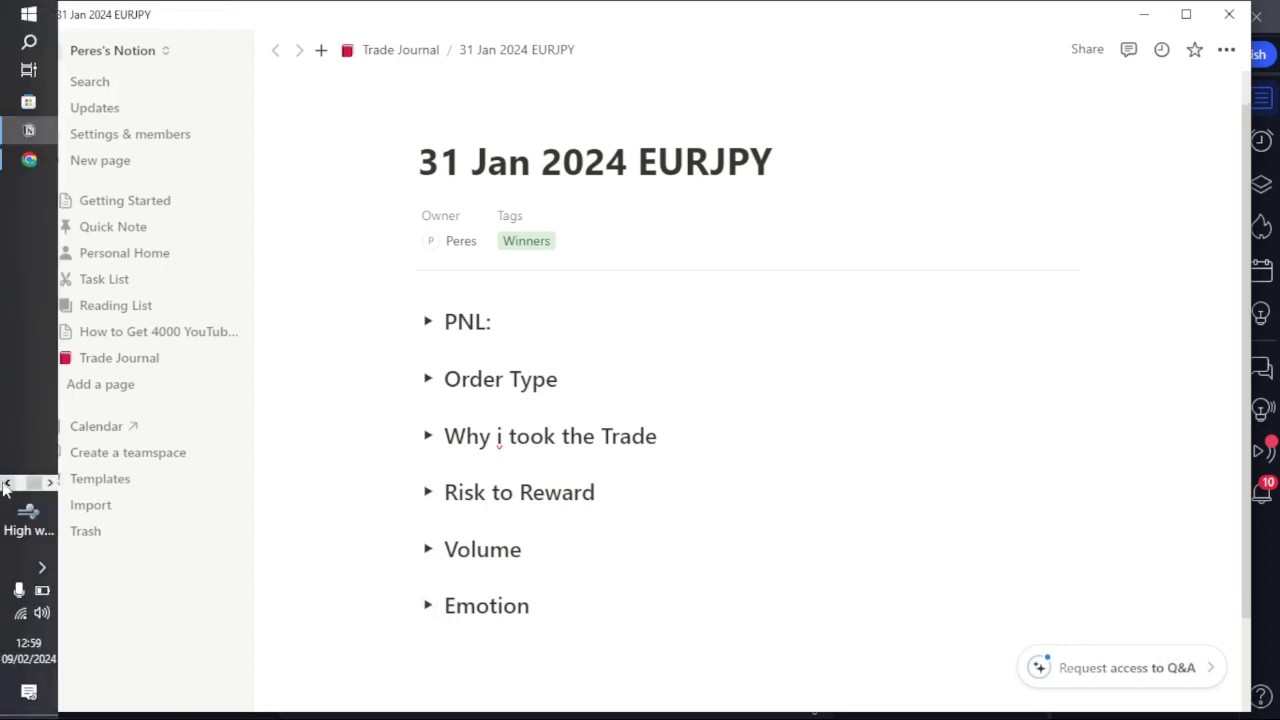
On the TradingView EURJPY chart, draw a thin yellow rectangle zone along 160.20.
left_click(28, 333)
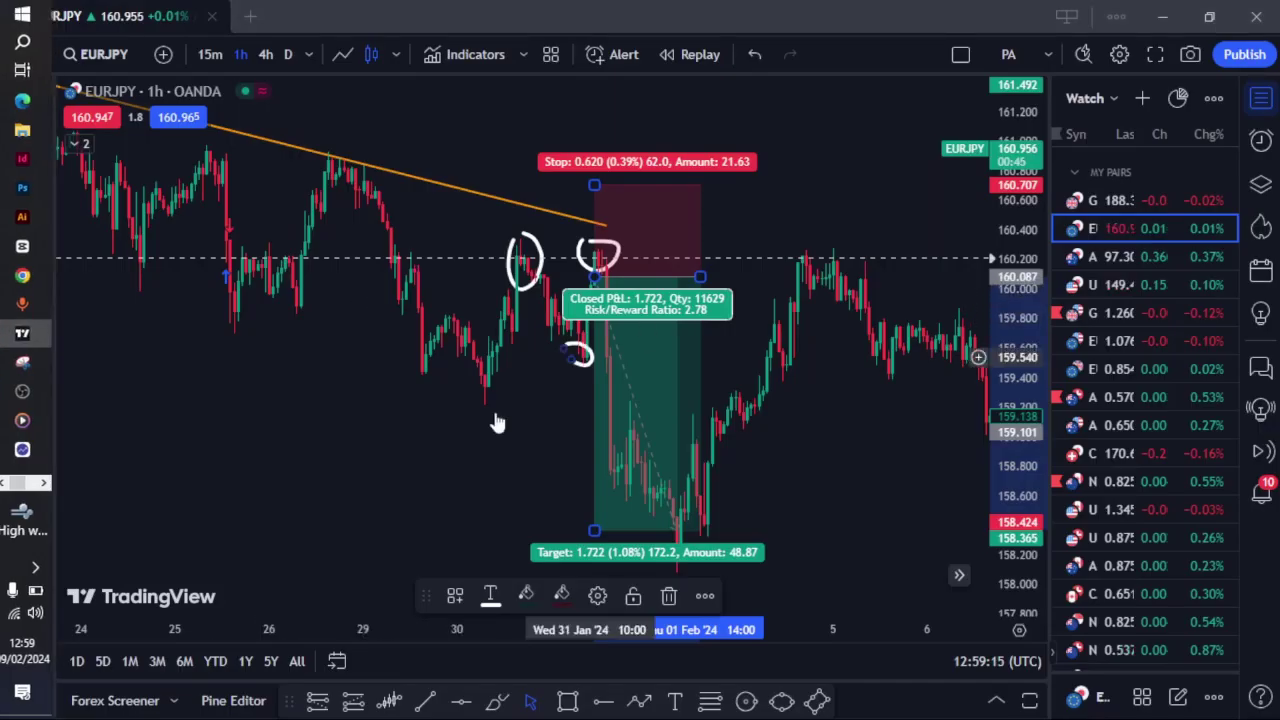
left_click_drag(297, 445, 670, 467)
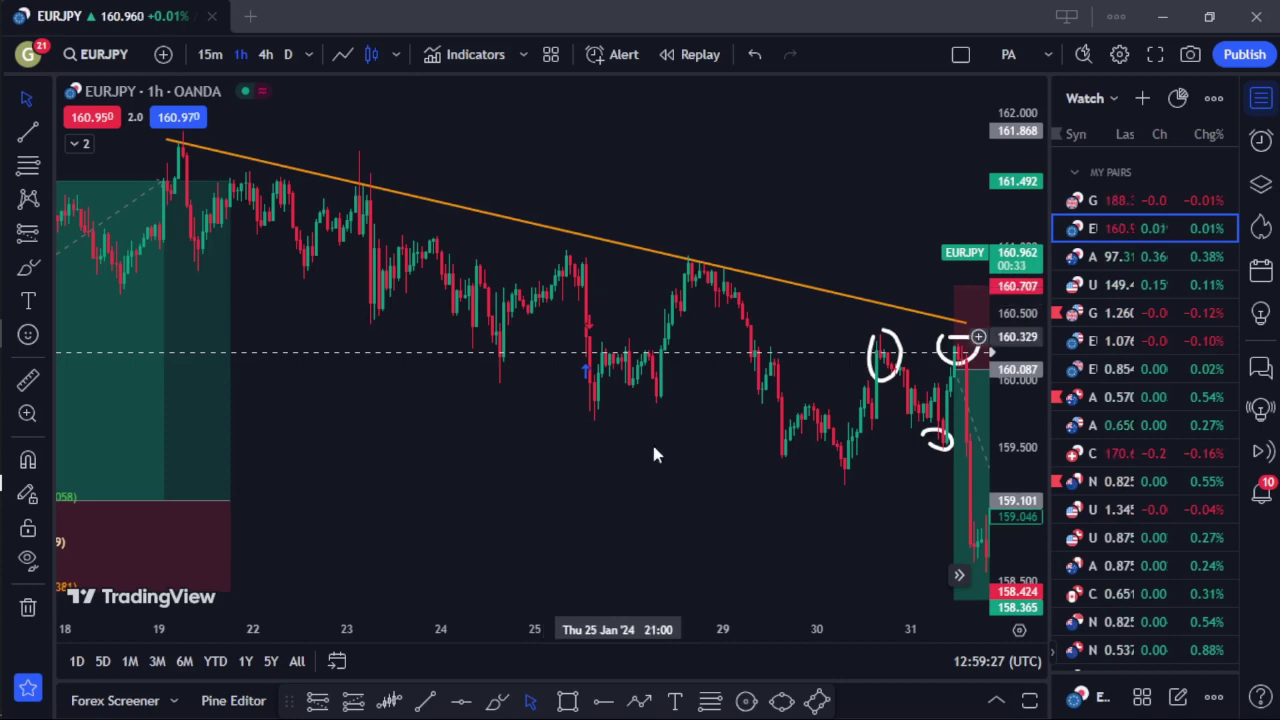
left_click_drag(651, 440, 333, 483)
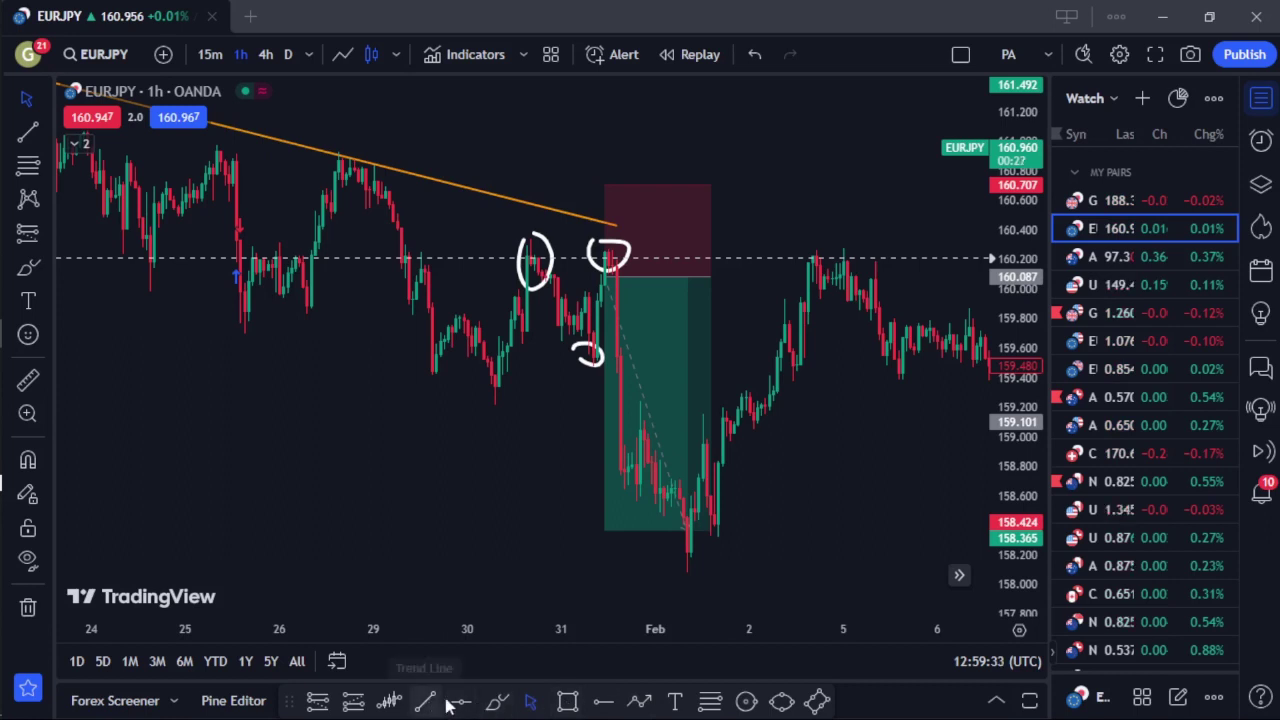
left_click(557, 701)
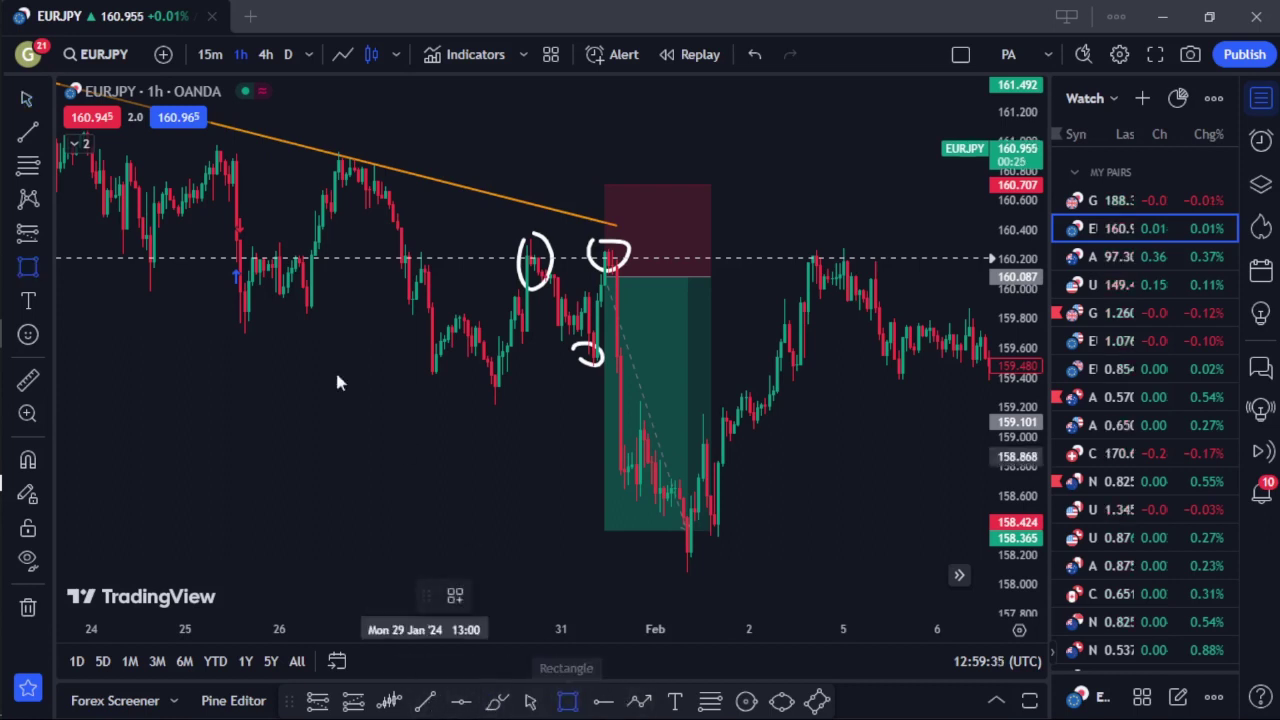
left_click_drag(229, 247, 948, 268)
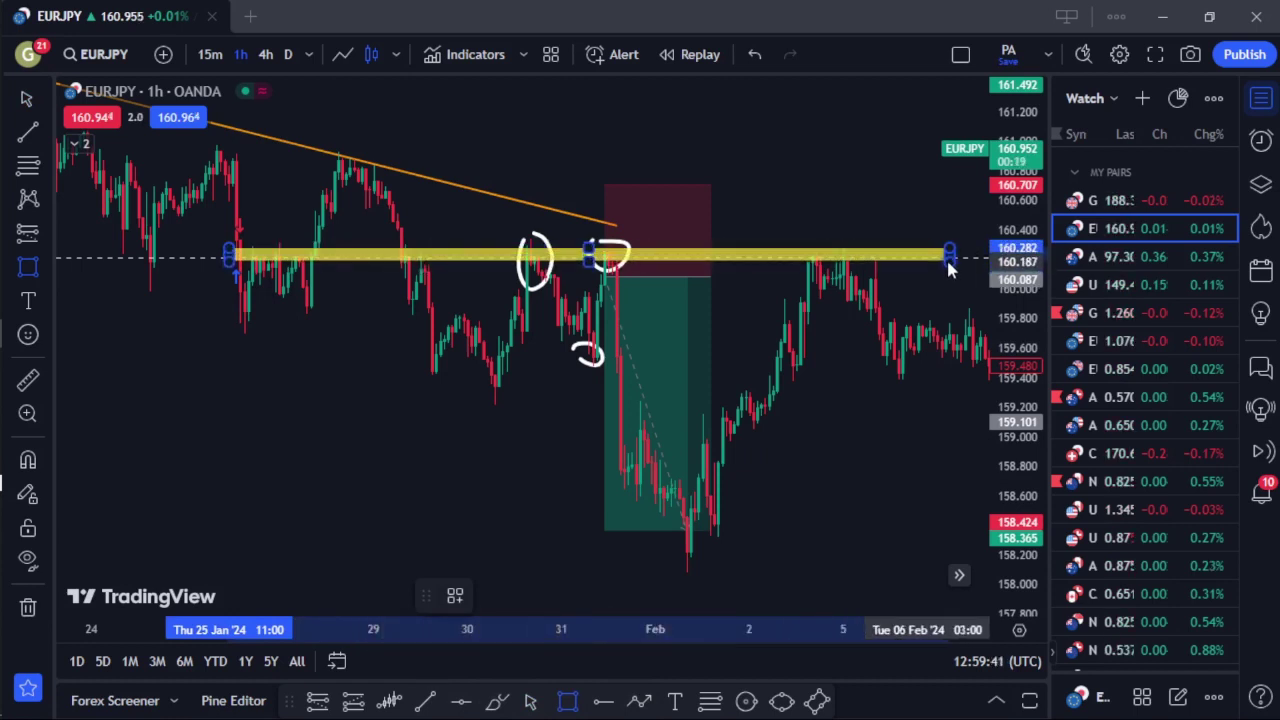
left_click(250, 440)
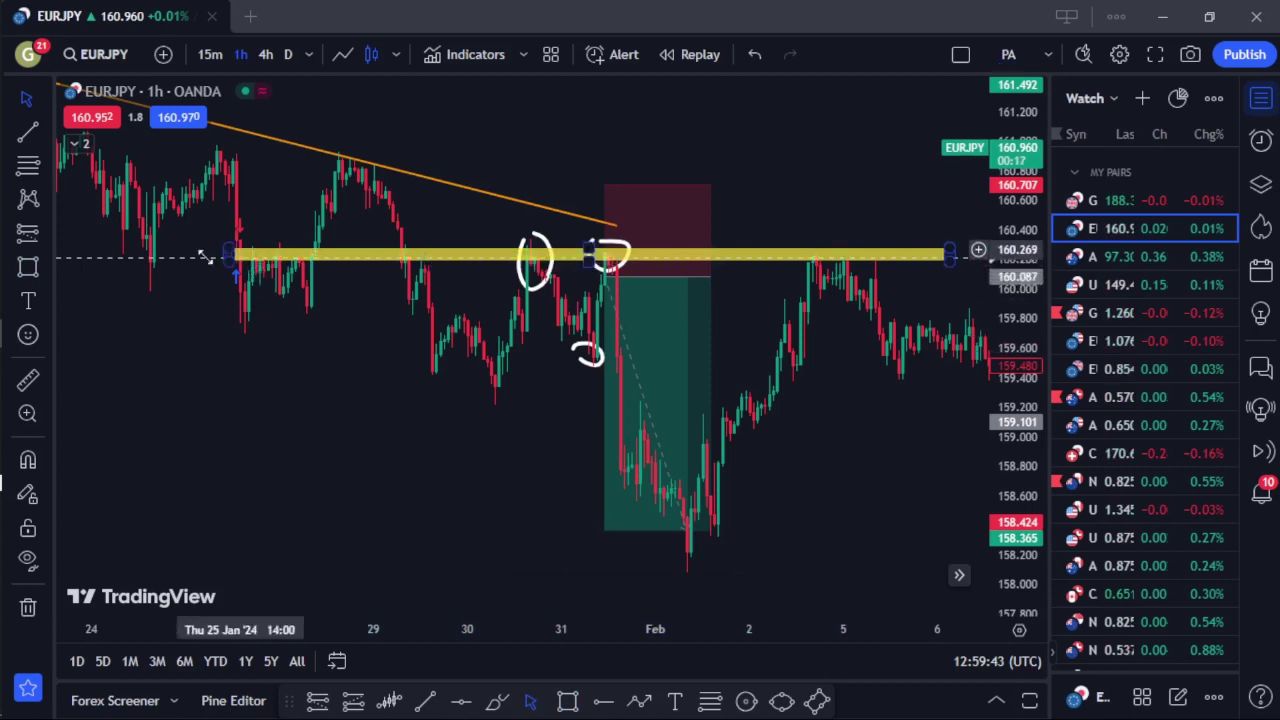
Remove a stray small rectangle drawn on the zone near 29 Jan.
scroll(285, 320, "right", 3)
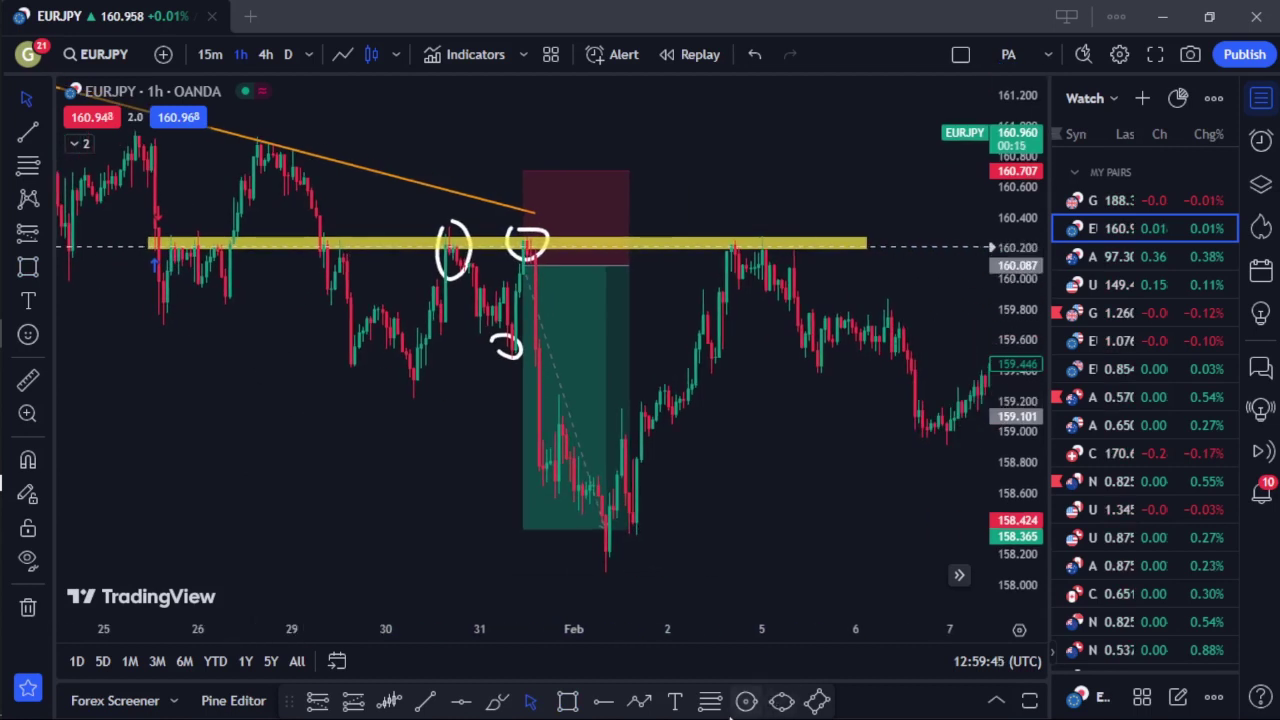
left_click(567, 700)
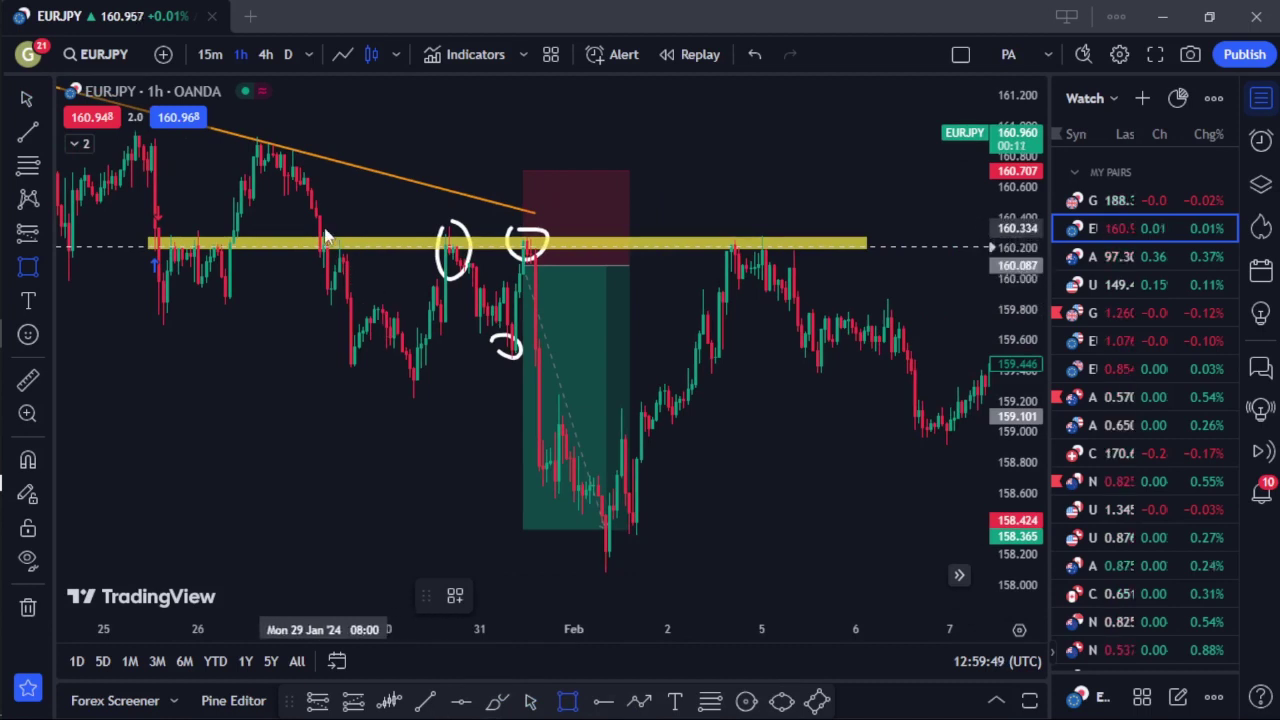
left_click_drag(312, 218, 368, 272)
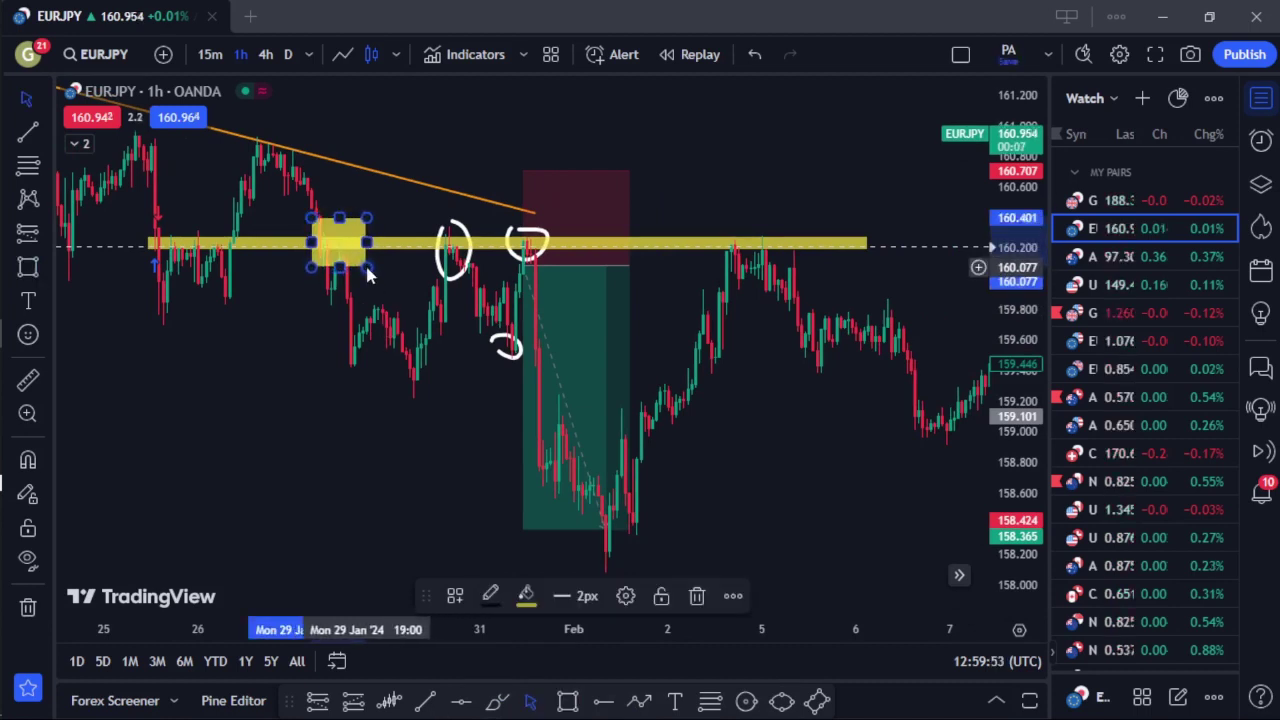
key("Delete")
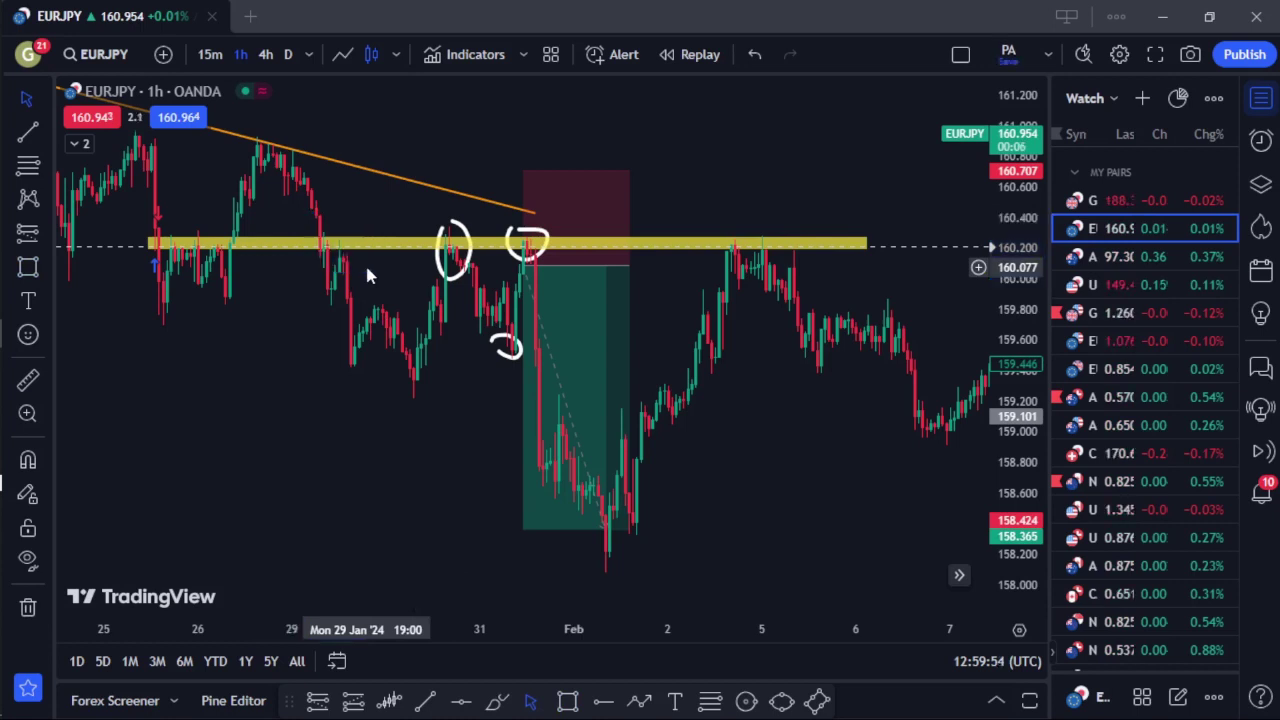
left_click(497, 700)
Draw a freehand circle around the 29 Jan candle peak touching the yellow 160.2 zone.
mouse_move(338, 230)
left_mouse_down()
mouse_move(332, 262)
mouse_move(352, 262)
mouse_move(338, 228)
left_mouse_up()
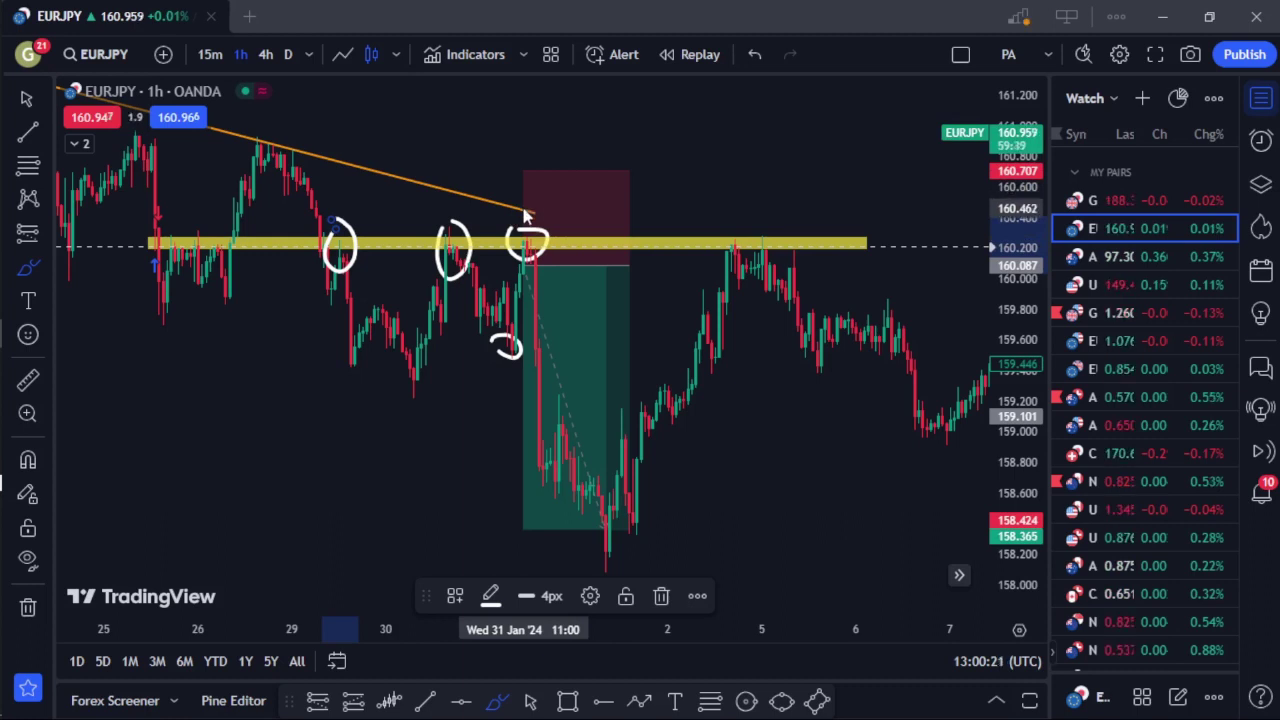
mouse_move(52, 118)
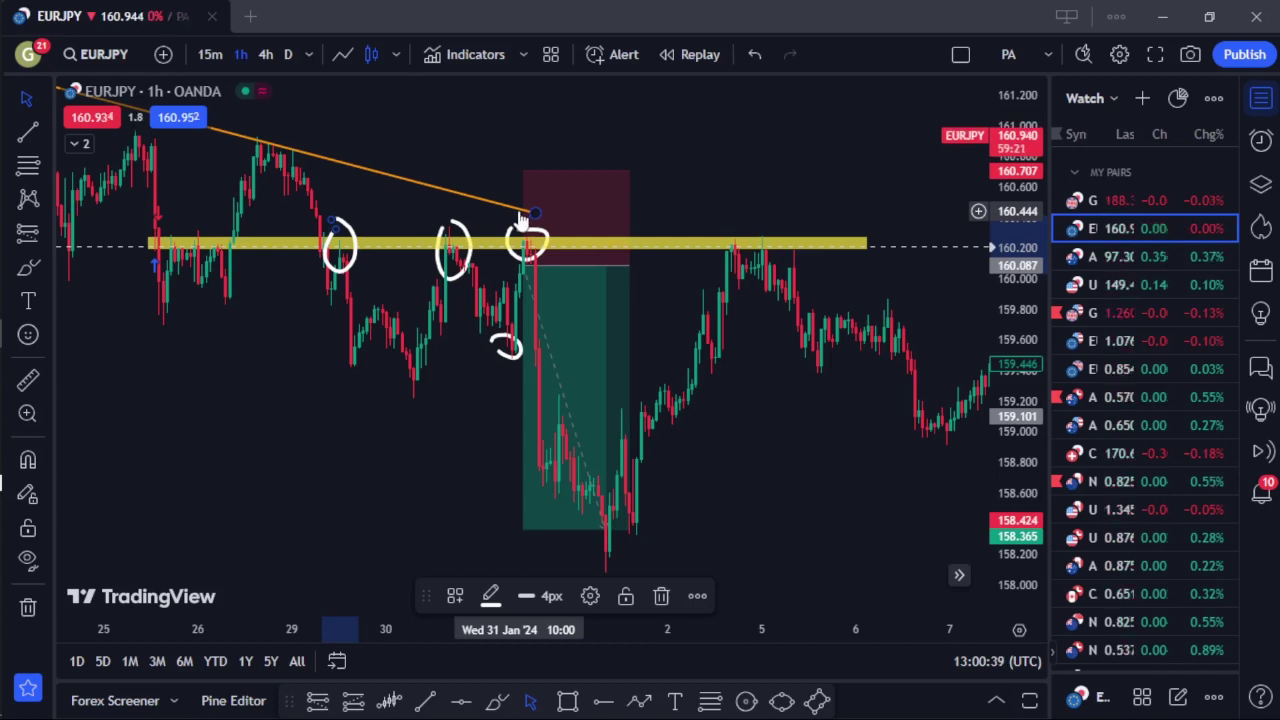
Switch to the GBPUSD chart and pan and rescale it to fit both green zones.
left_click(1099, 314)
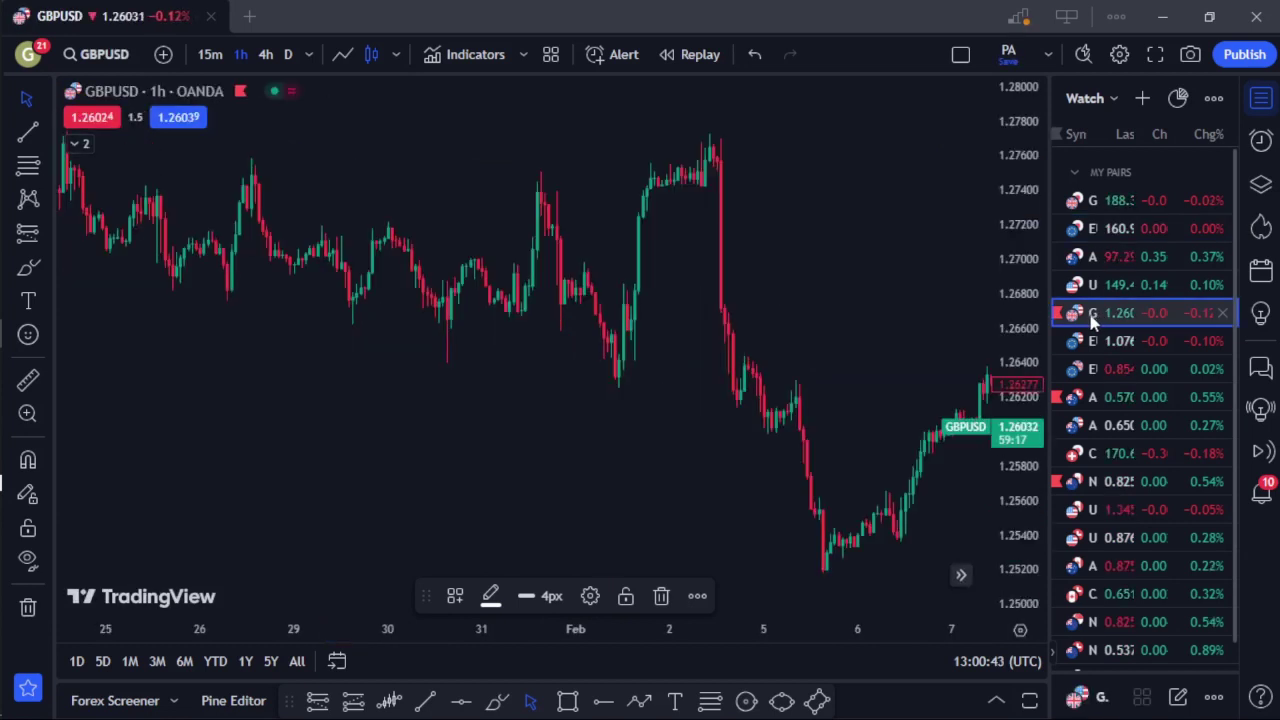
left_click_drag(697, 286, 463, 277)
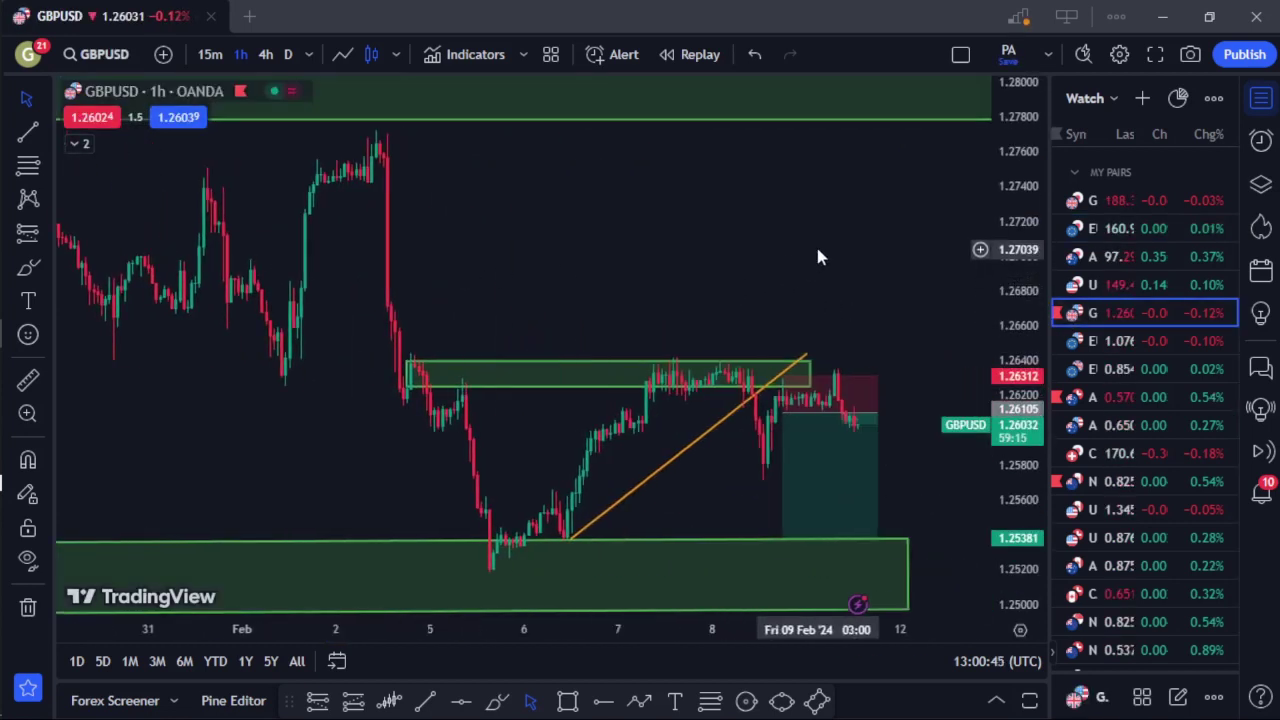
left_click_drag(817, 254, 643, 240)
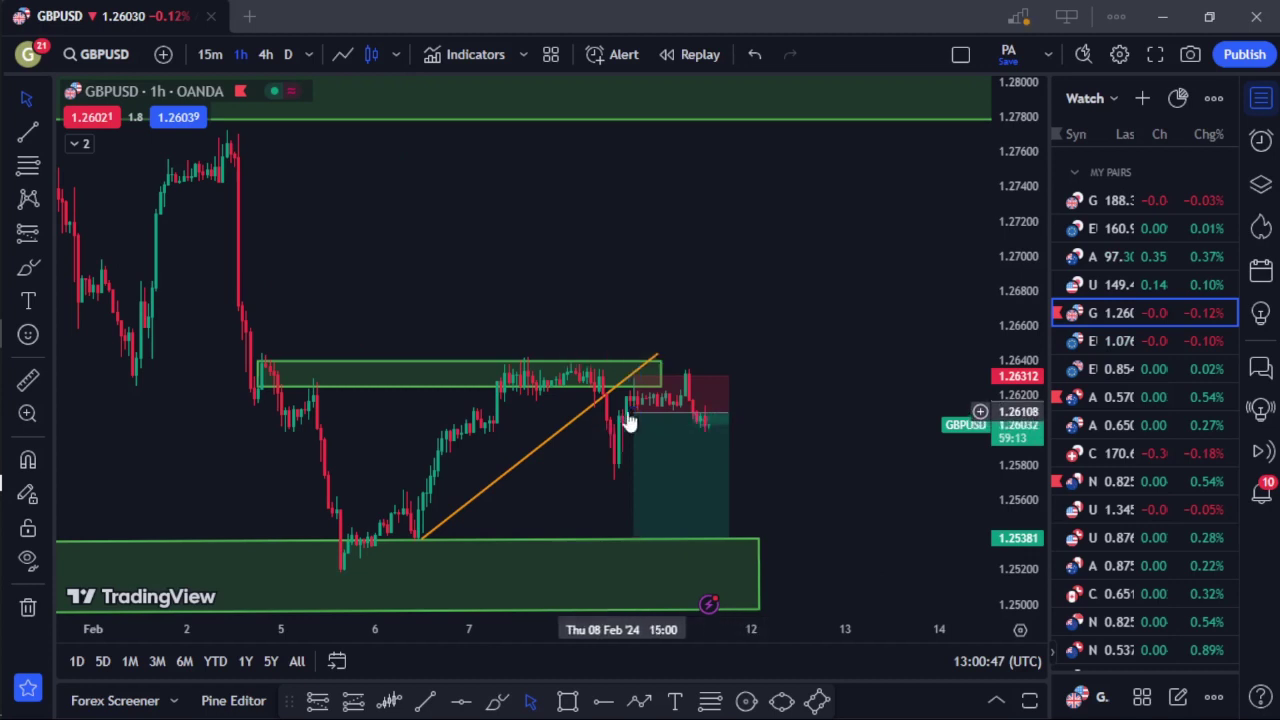
mouse_move(650, 425)
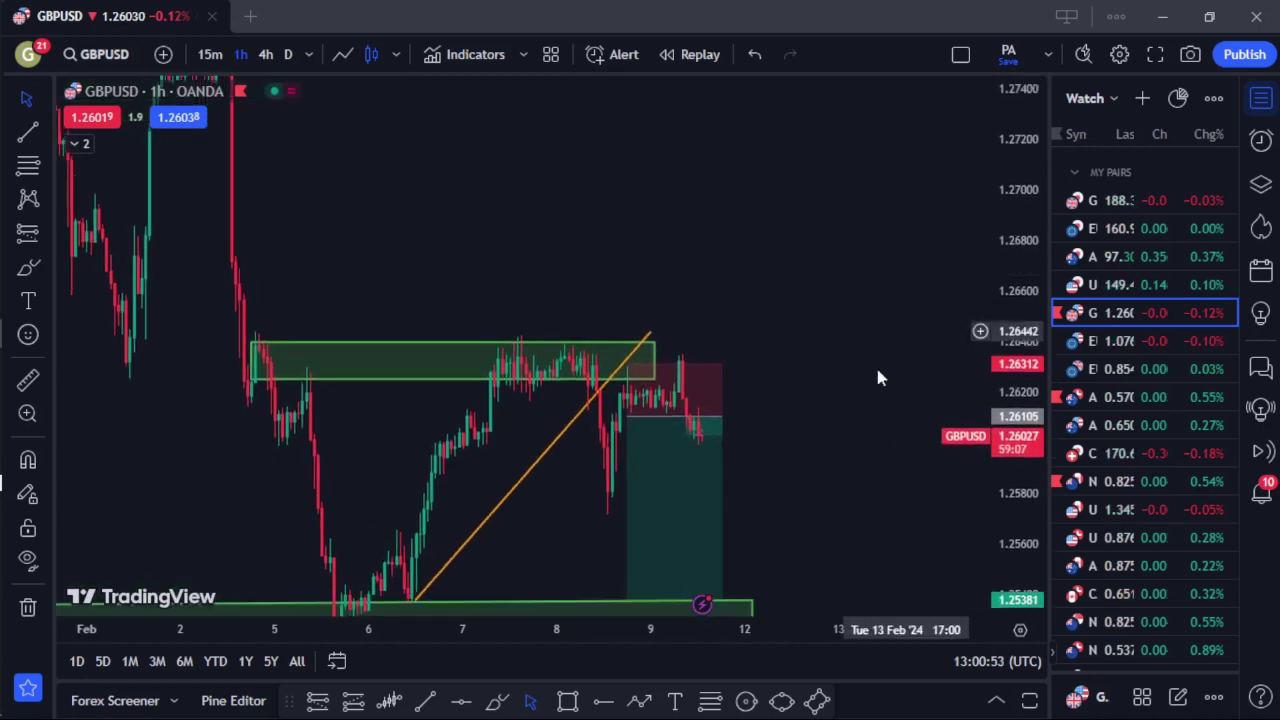
left_click_drag(745, 463, 749, 277)
left_click_drag(1025, 260, 1025, 326)
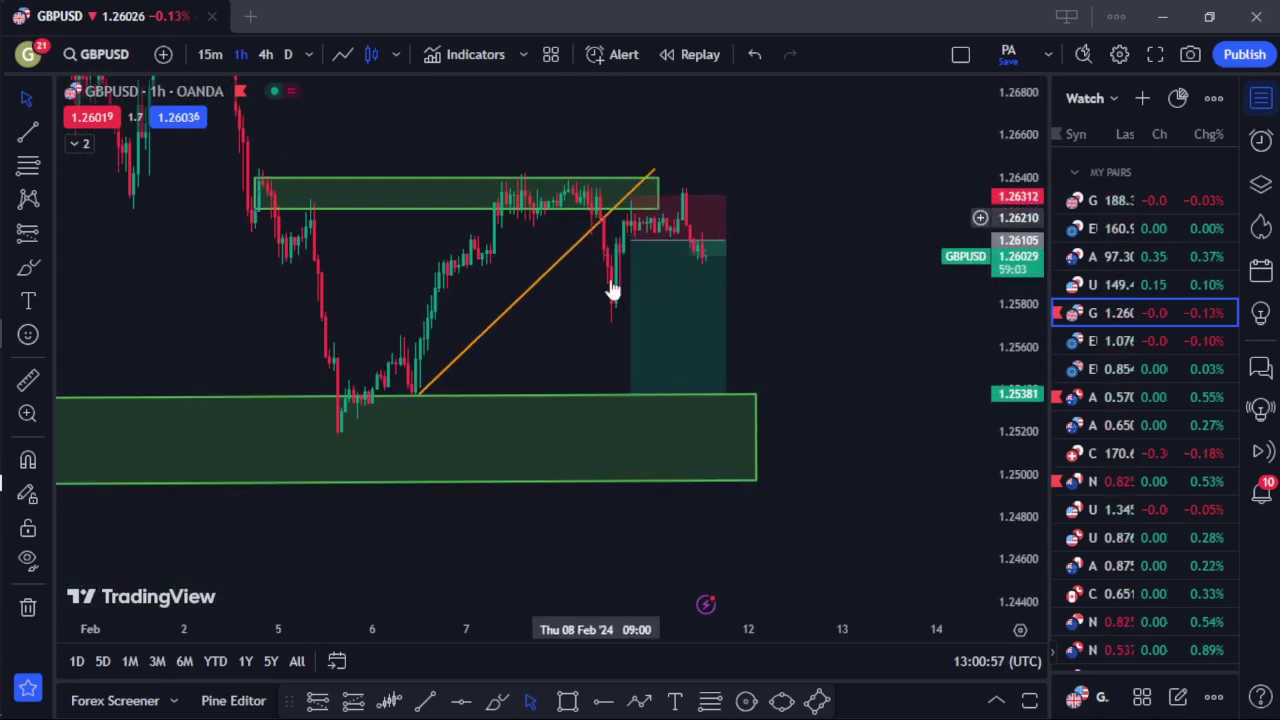
Select the GBPUSD short position to show its stop, target and 3.5 risk-to-reward, centred on 7–12 Feb.
left_click(633, 222)
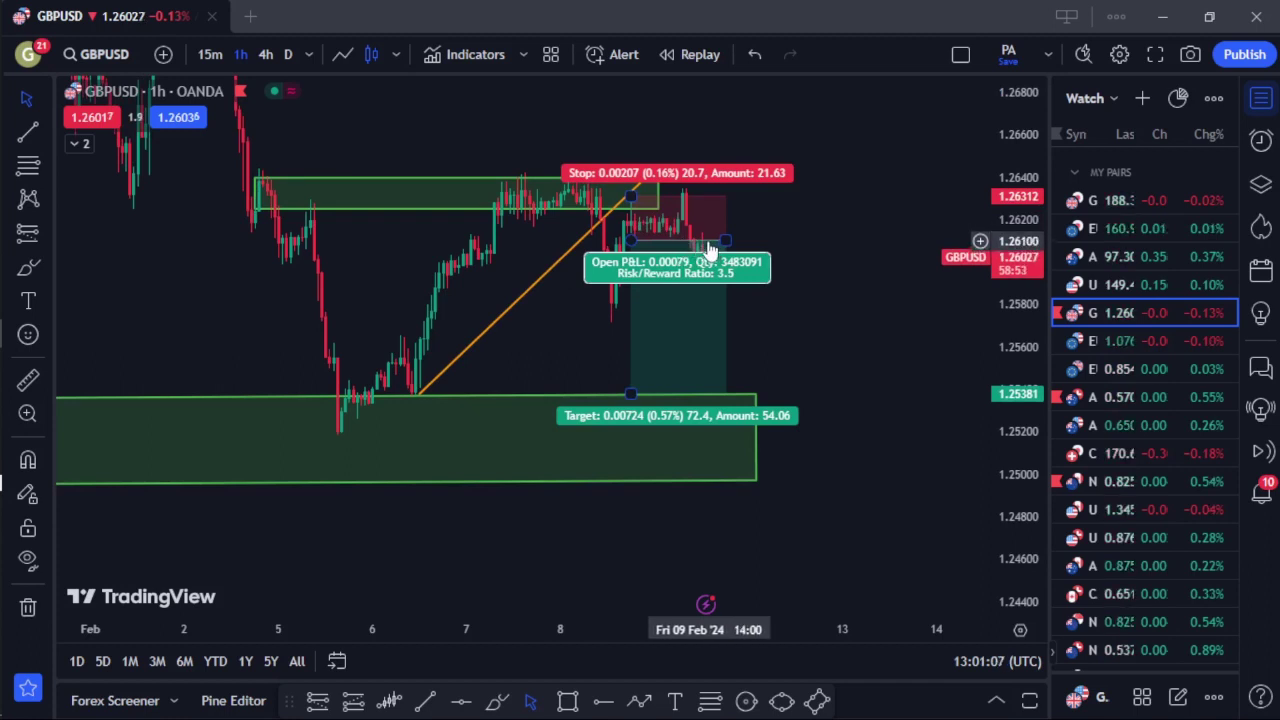
scroll(760, 278, "up", 3)
left_click_drag(757, 280, 1190, 470)
left_click_drag(711, 203, 611, 143)
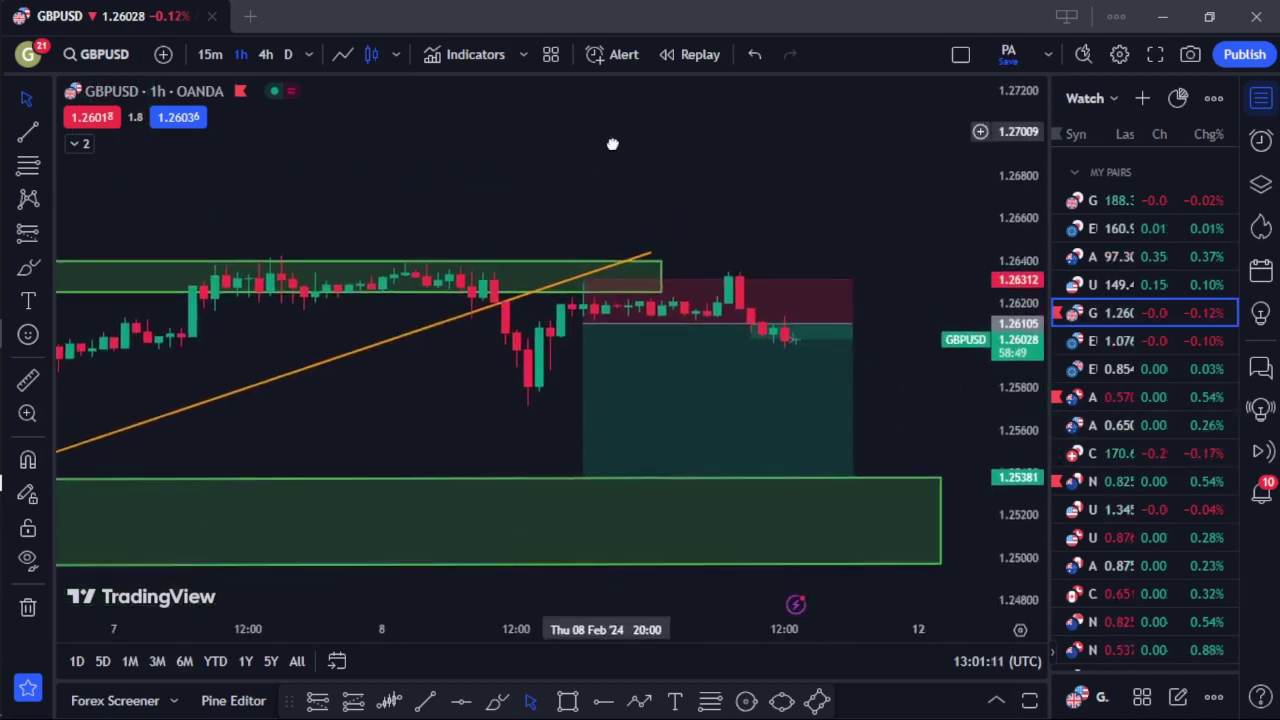
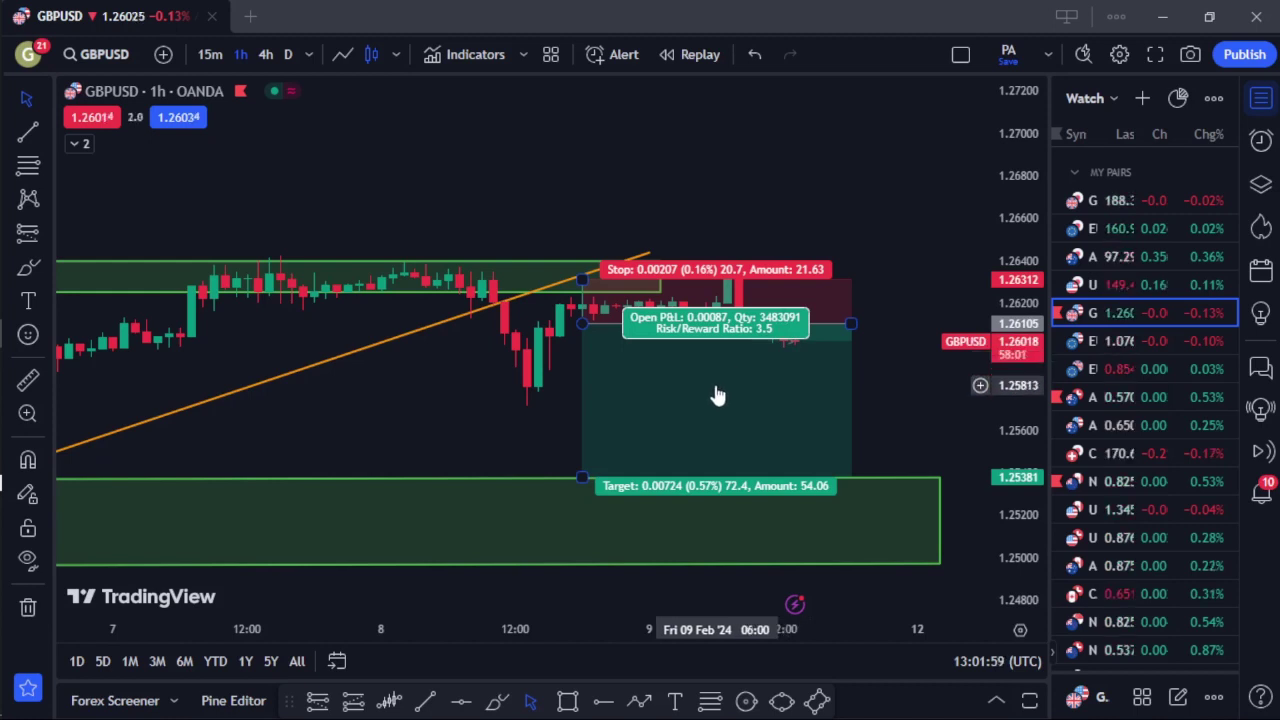
Switch the chart from GBPUSD to EURJPY 1h and pan back to late January.
left_click(1100, 254)
left_click(1083, 229)
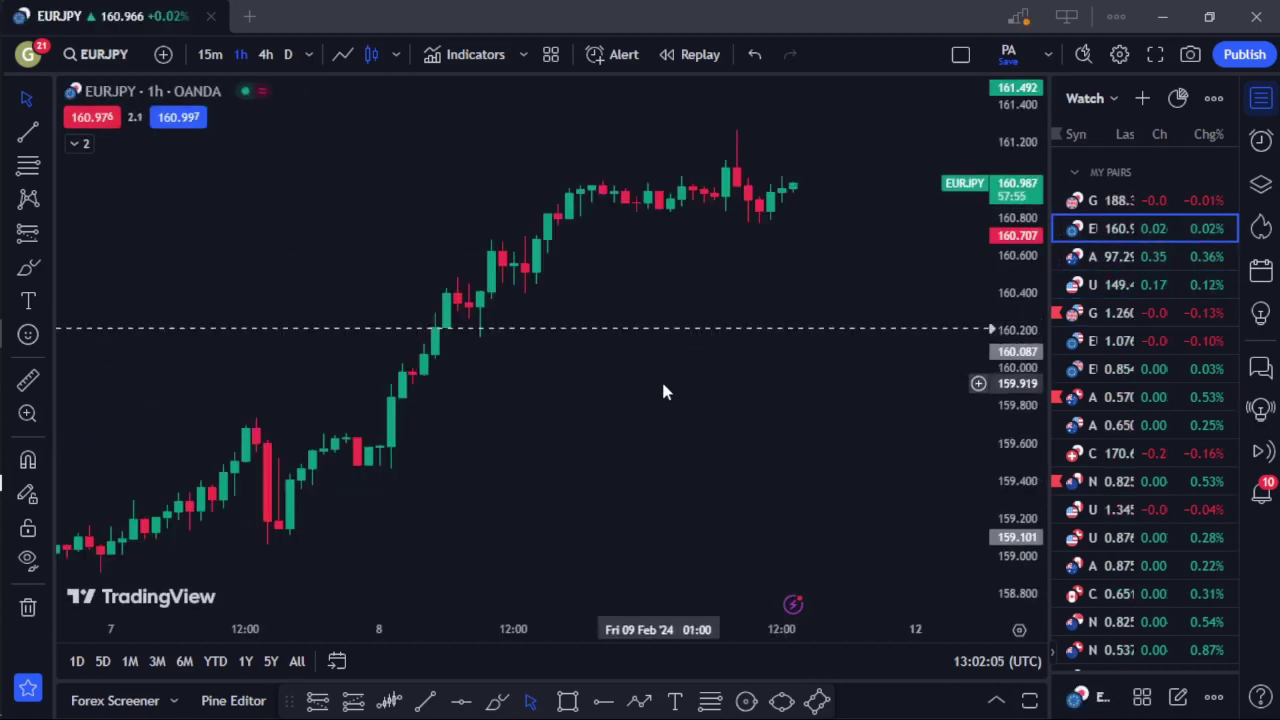
scroll(740, 405, "down", 3)
scroll(750, 407, "down", 3)
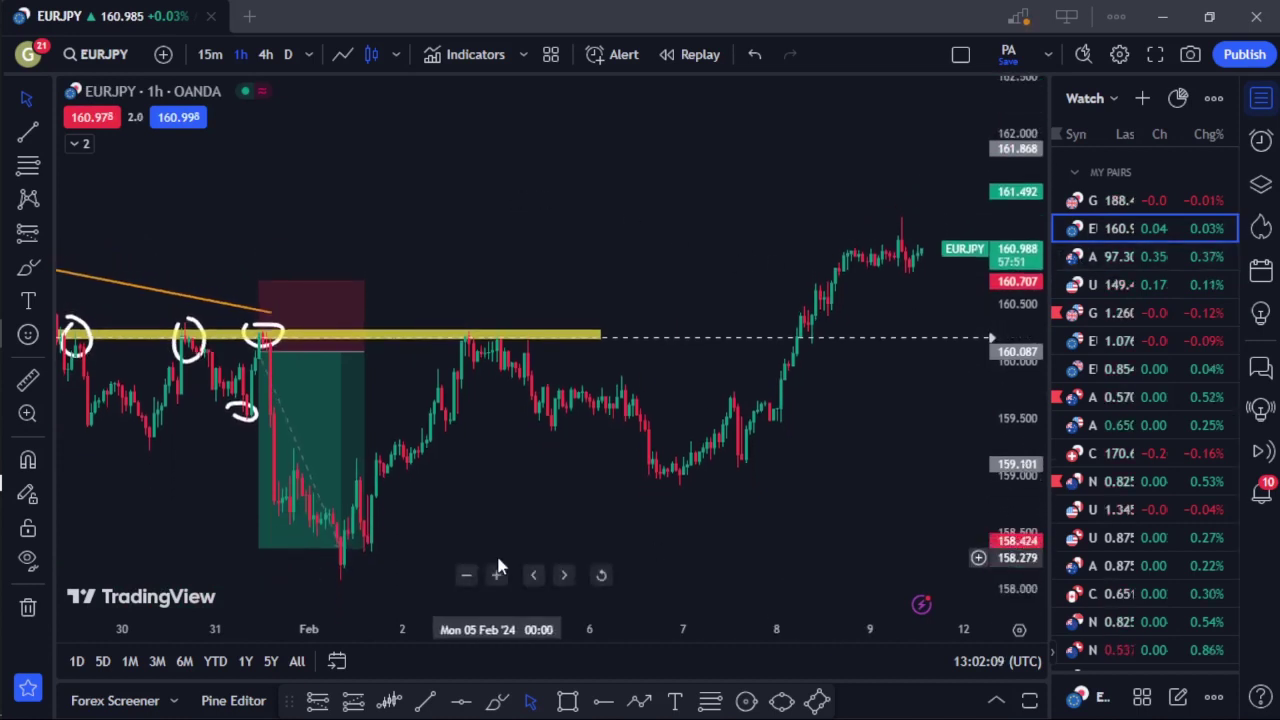
left_click_drag(490, 565, 600, 505)
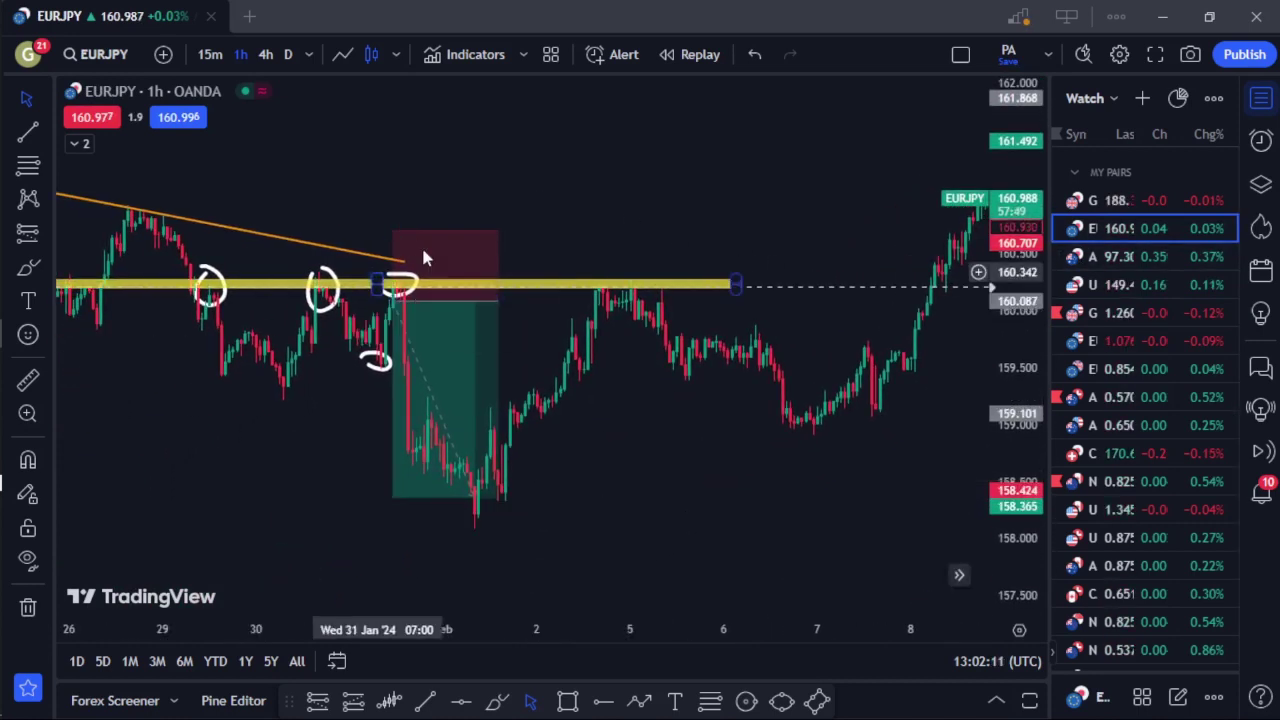
Inspect the yellow resistance zone and the position box's stop and target figures.
left_click(398, 289)
left_click(398, 291)
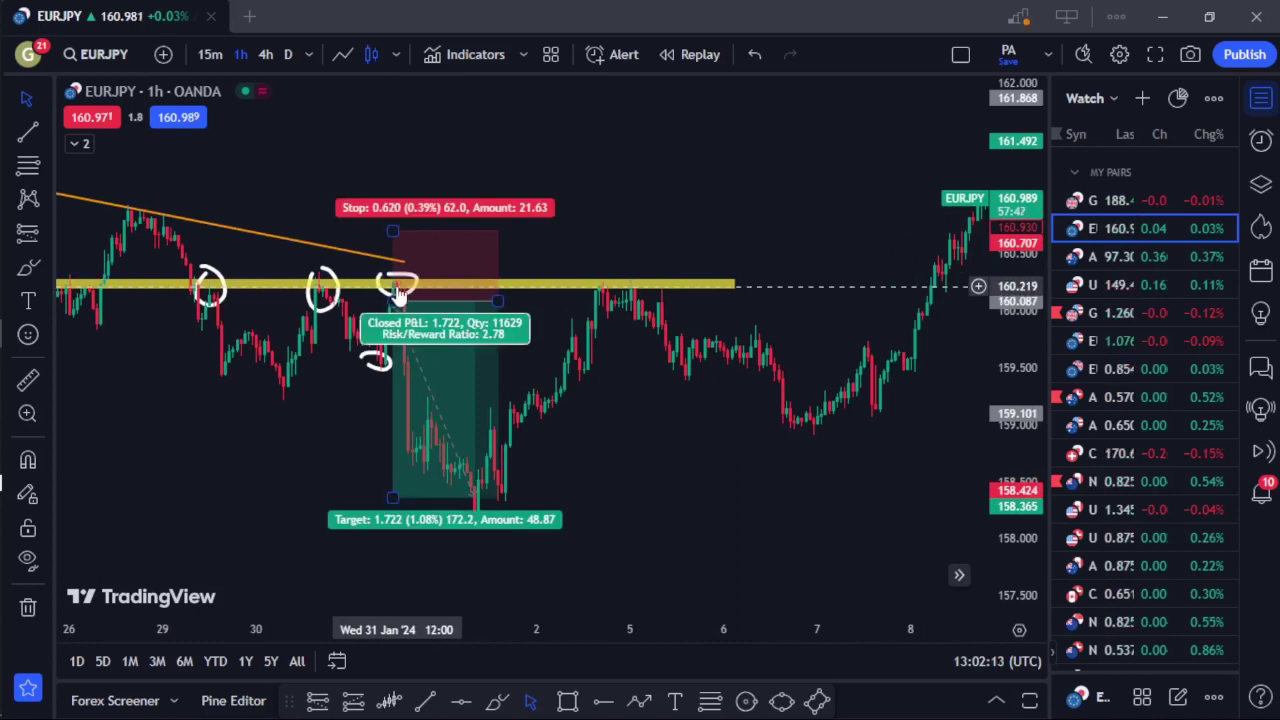
left_click(398, 290)
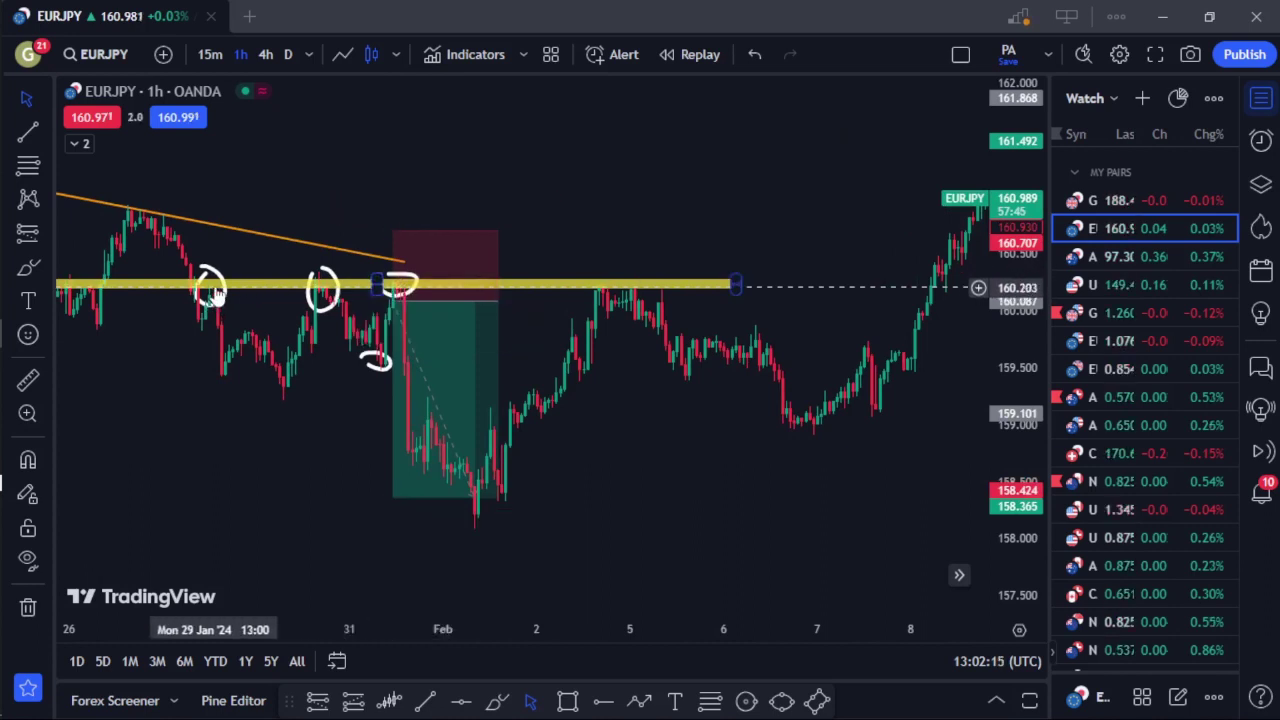
left_click(484, 290)
left_click(543, 306)
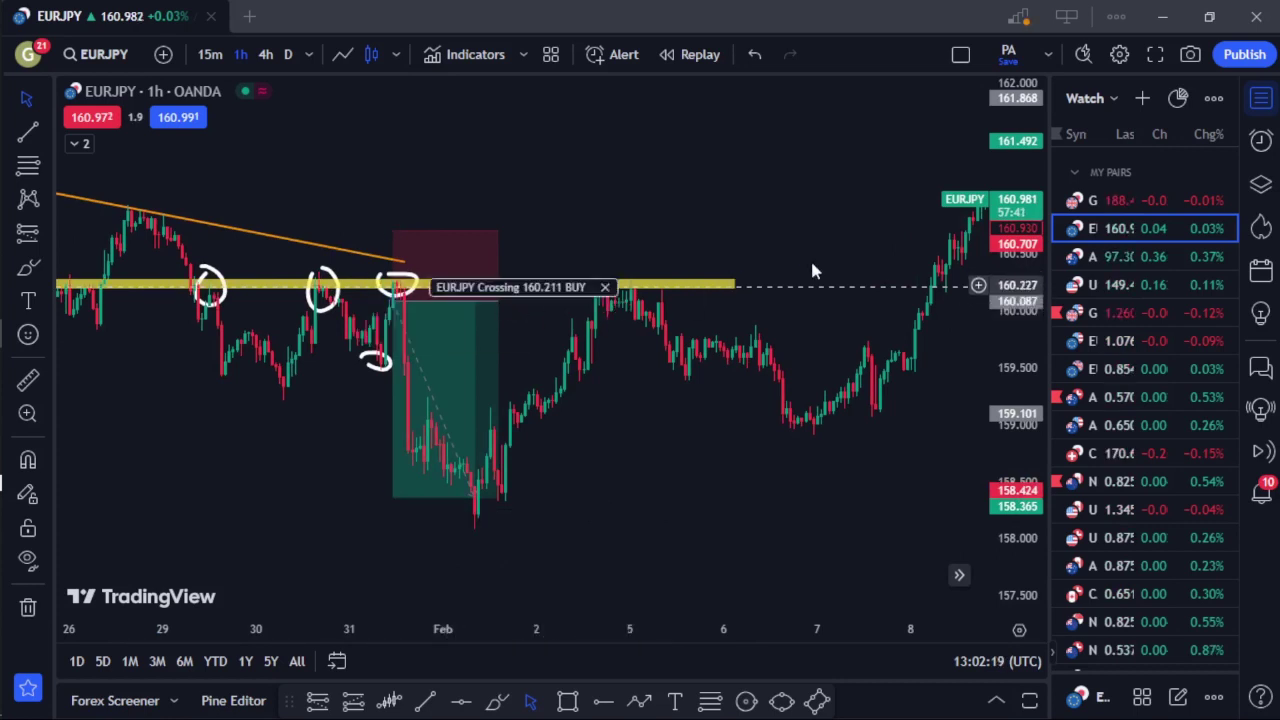
Pan the chart around the 31 Jan trade, then return to the Notion journal page.
left_click_drag(865, 295, 629, 303)
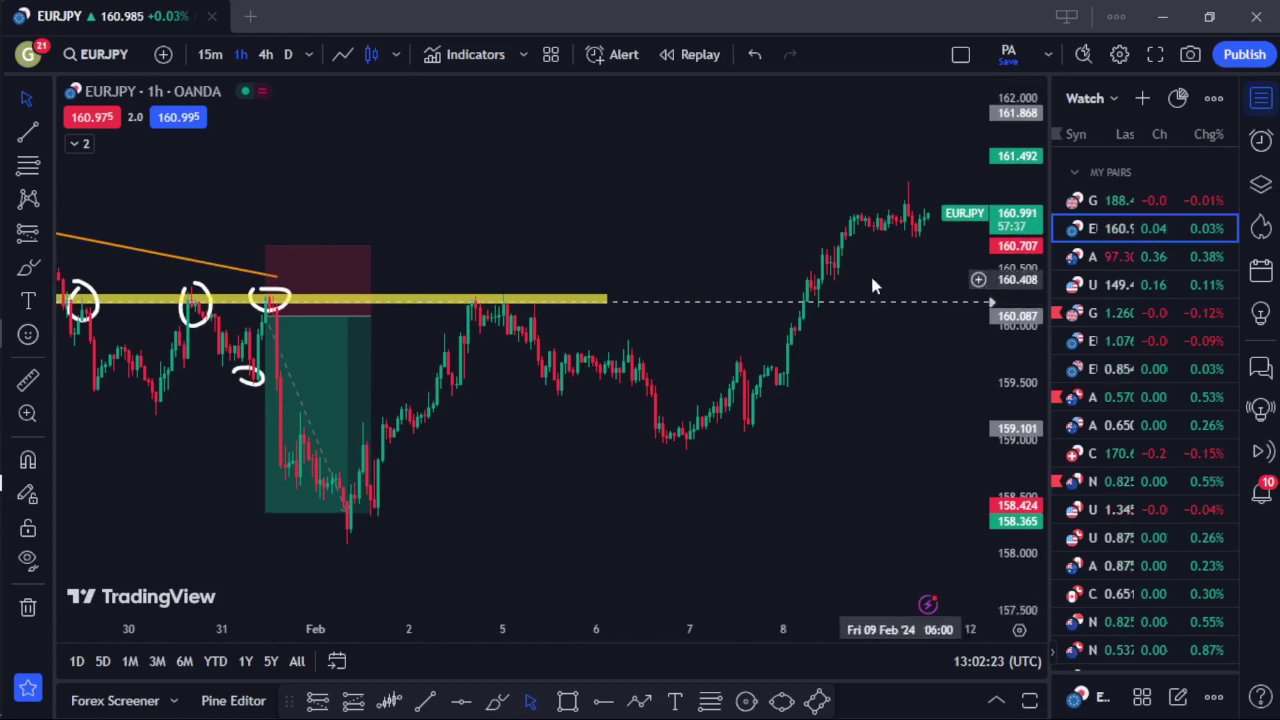
mouse_move(812, 304)
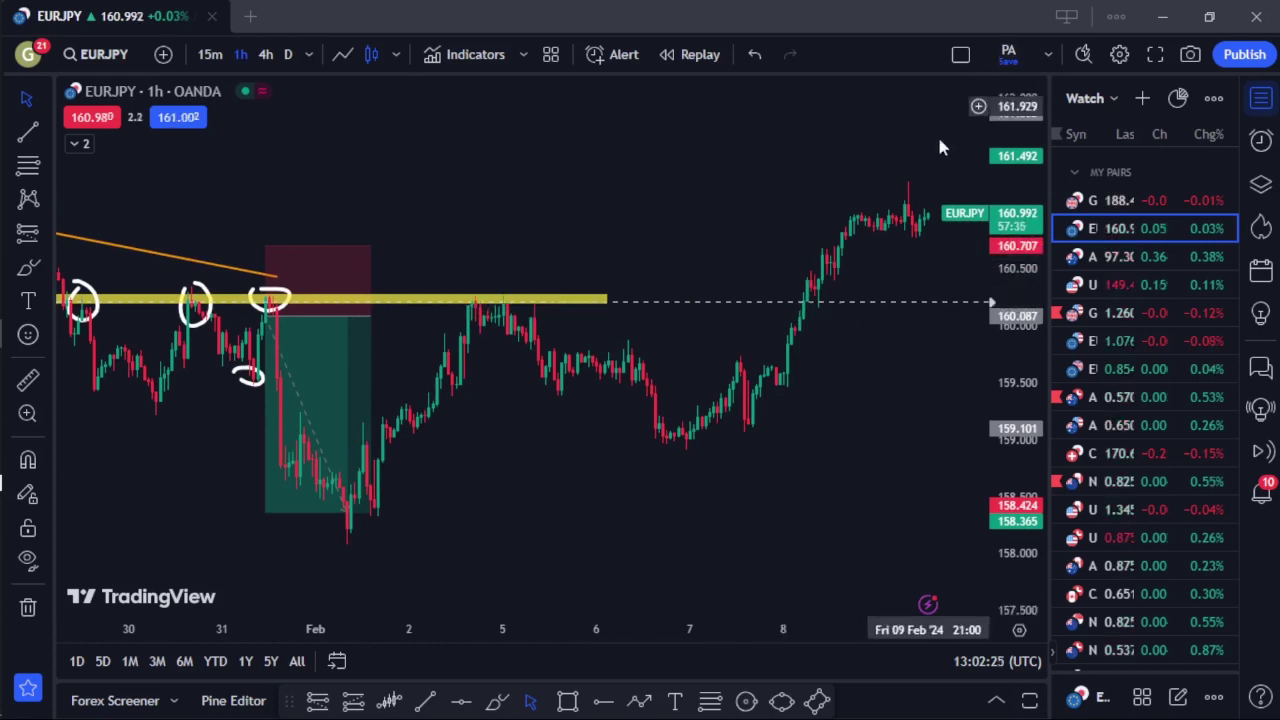
left_click_drag(520, 448, 706, 434)
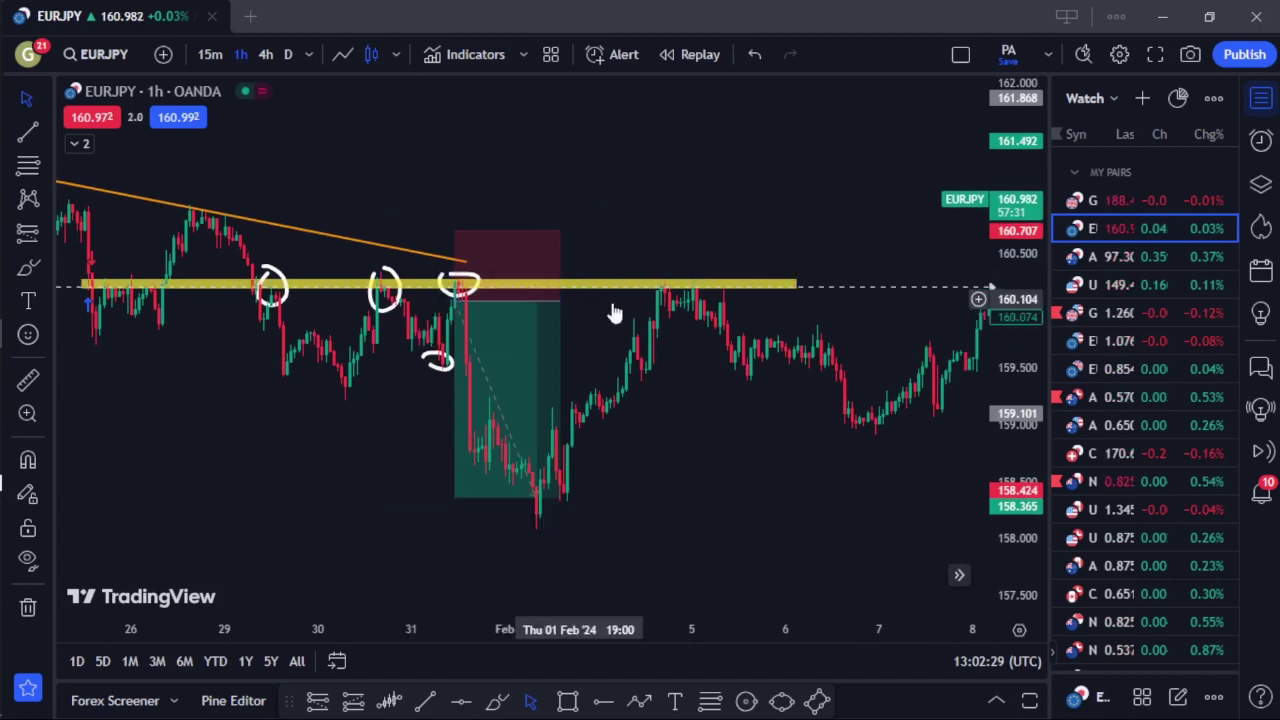
mouse_move(45, 437)
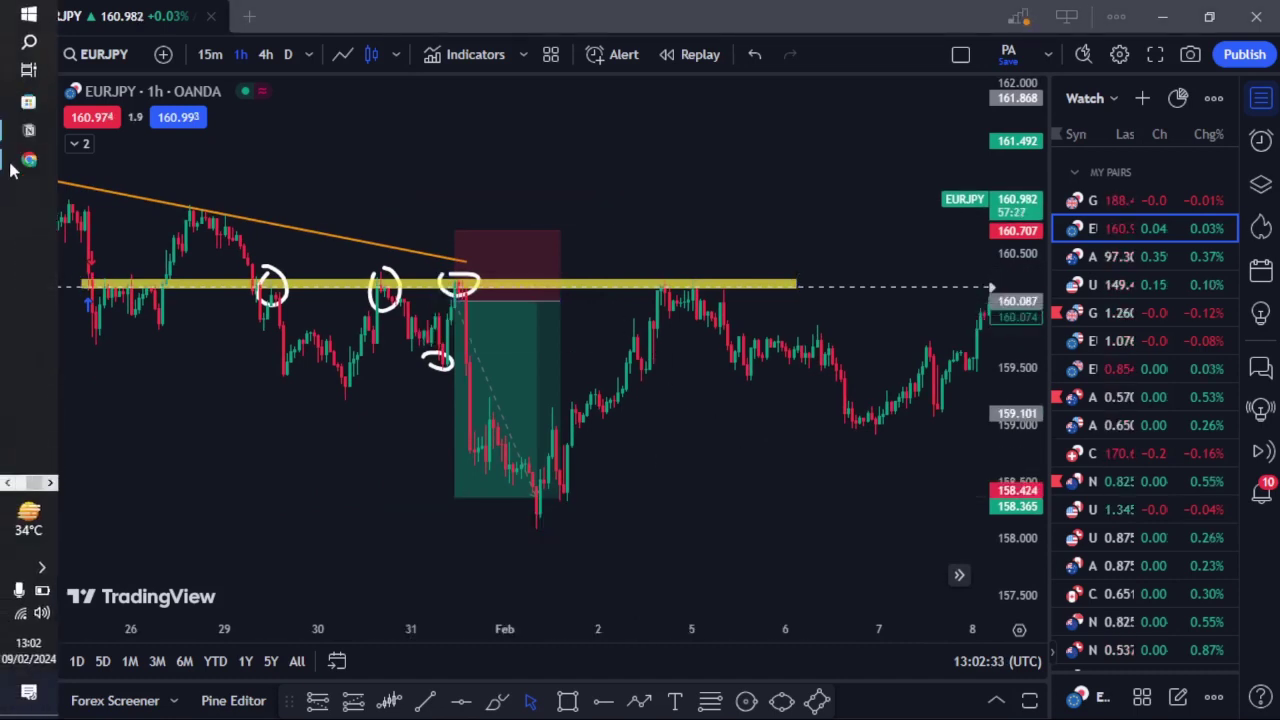
left_click(14, 143)
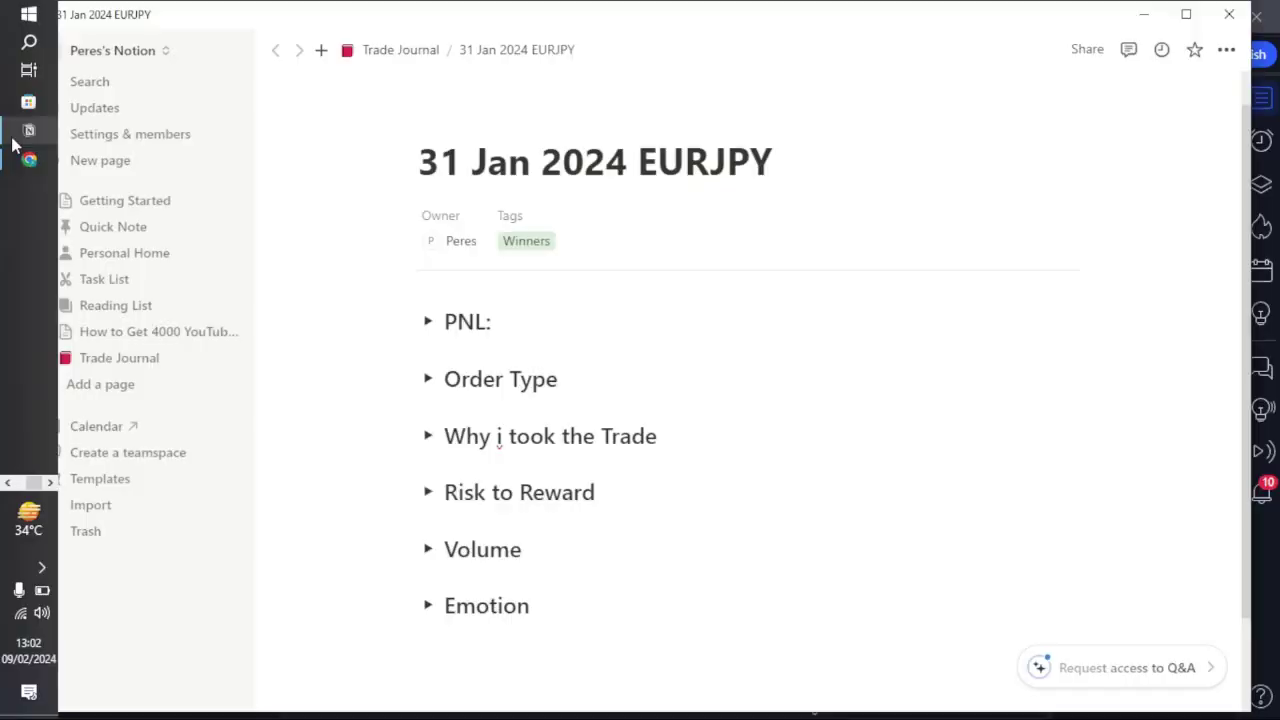
Expand and collapse the PNL, Order Type, trade reasons, Risk to Reward and Volume notes.
left_click(428, 322)
left_click(428, 322)
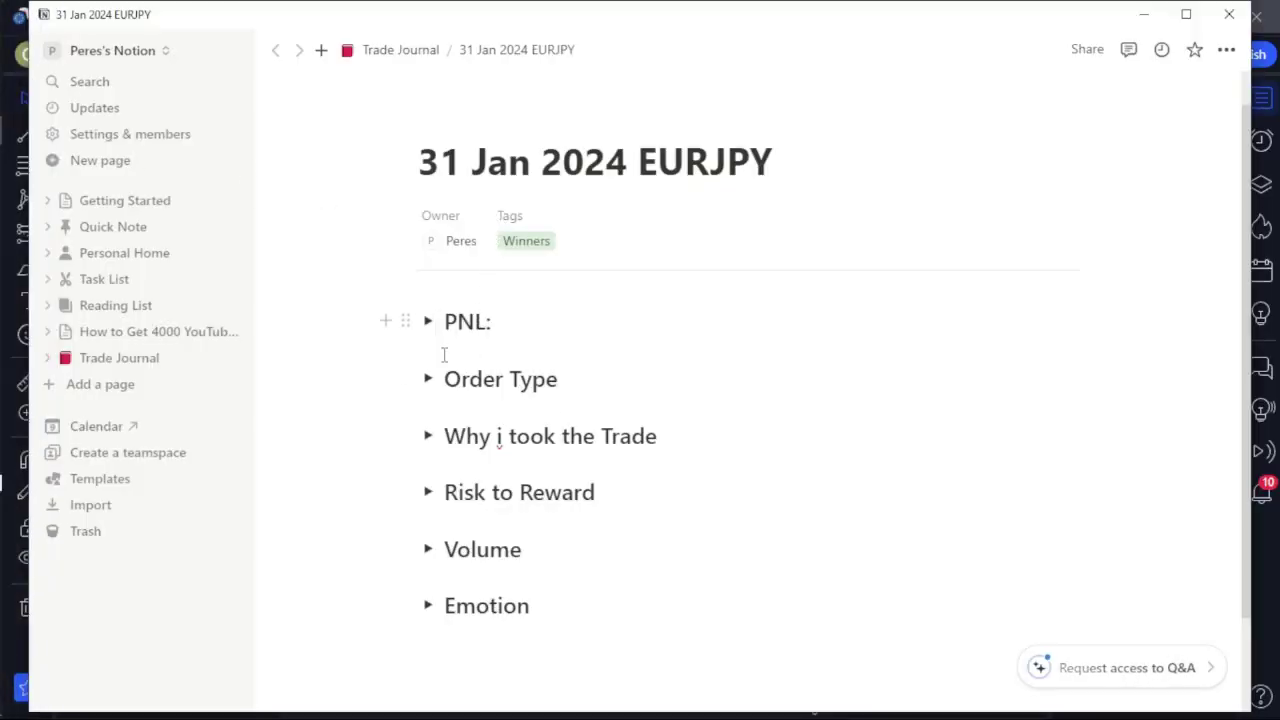
left_click(428, 379)
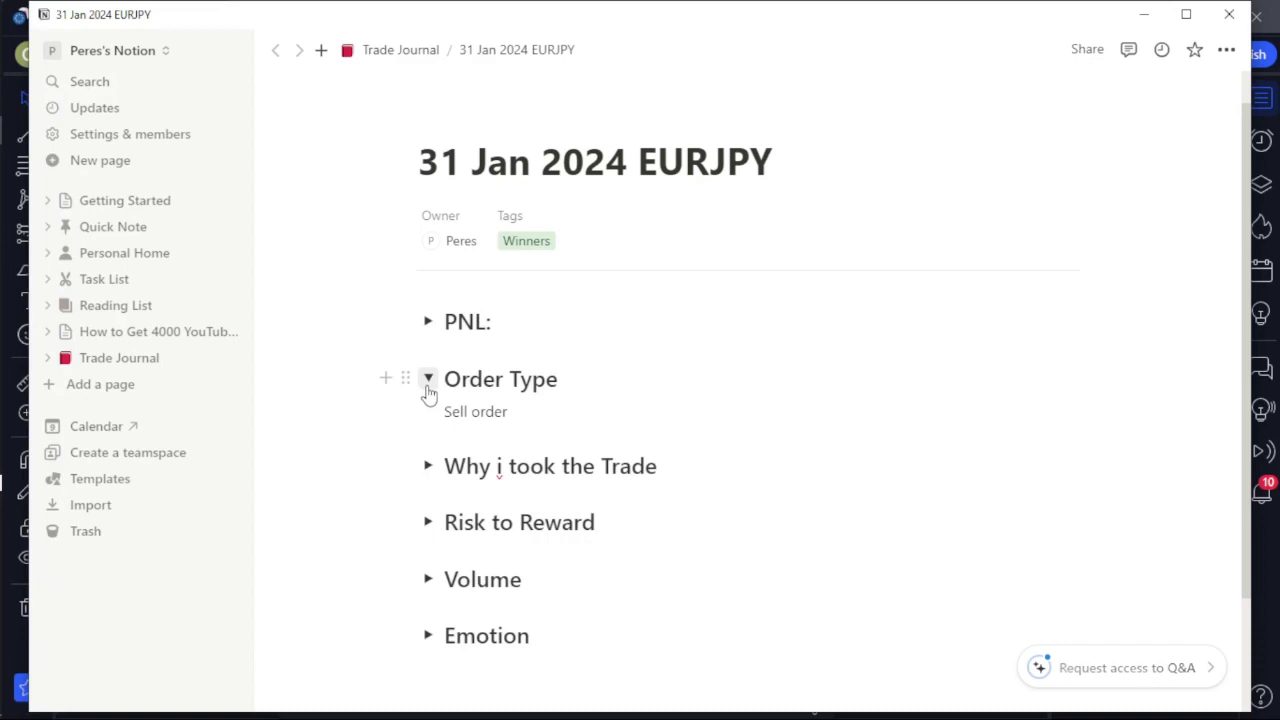
left_click(428, 379)
left_click(428, 437)
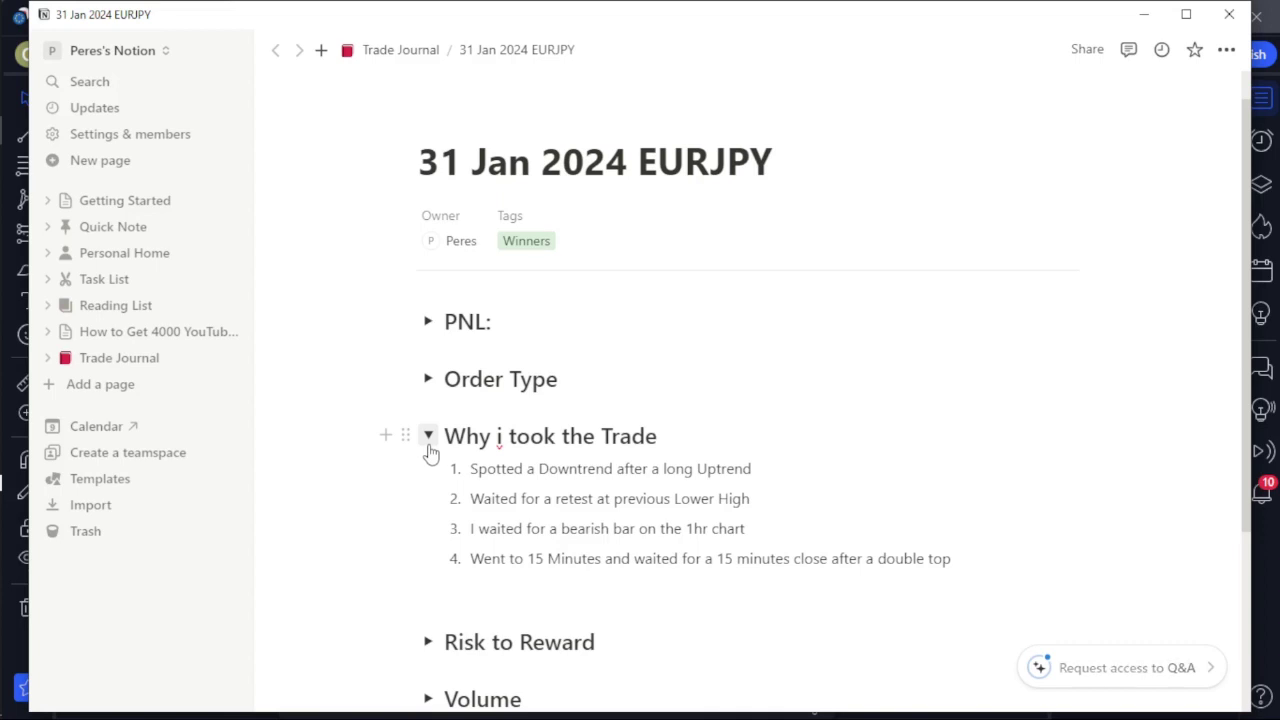
left_click(428, 437)
left_click(428, 492)
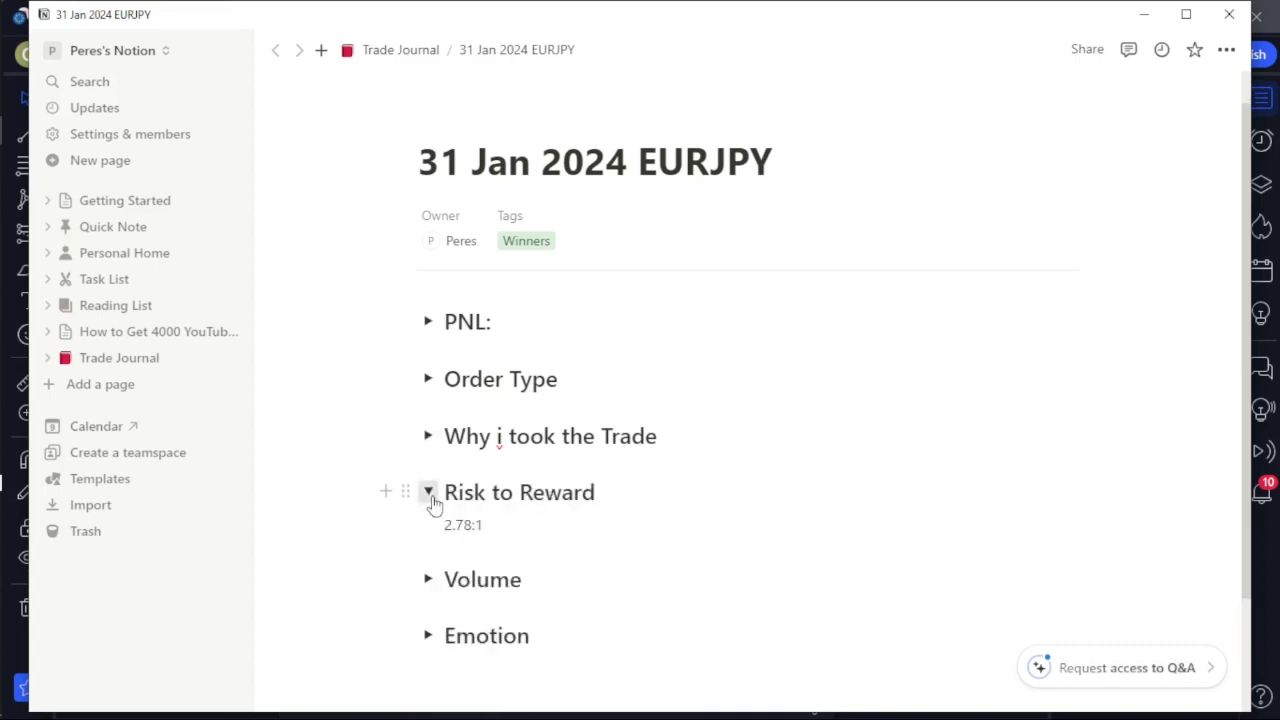
left_click(428, 492)
left_click(428, 550)
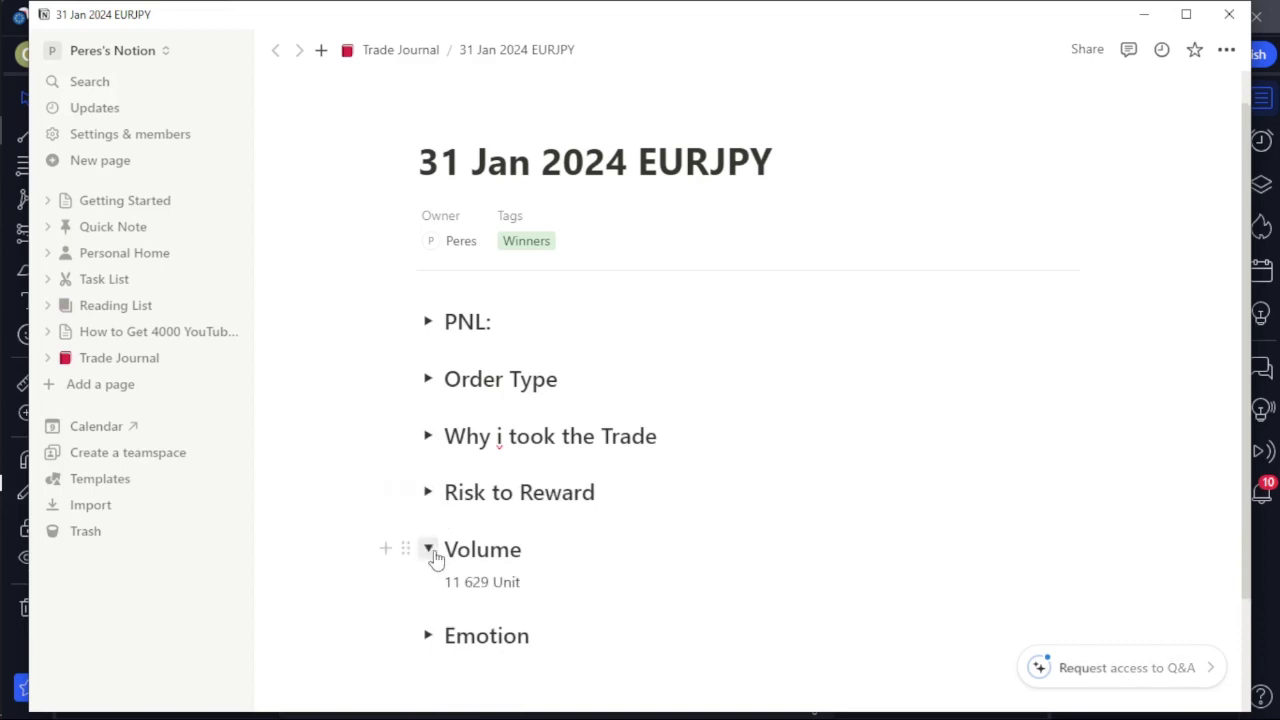
left_click(429, 550)
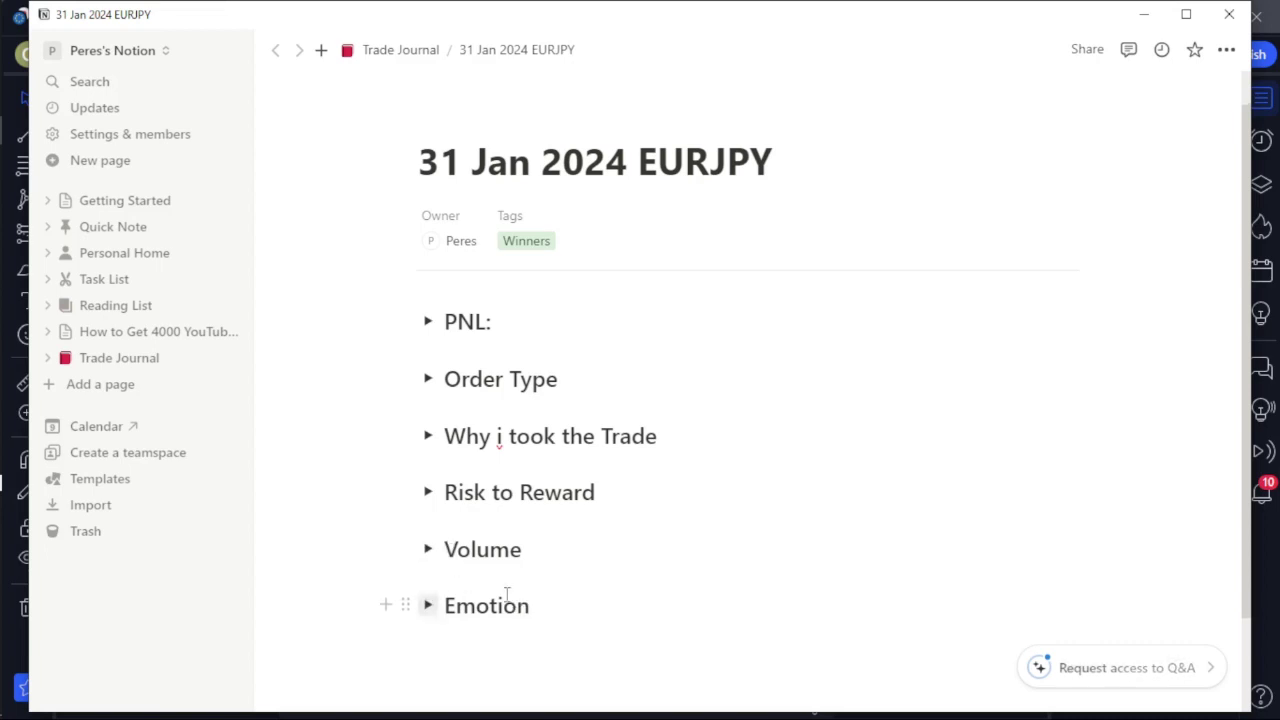
Add a 'Trade Snapshot' Toggle heading 2 below Emotion, with an empty block inside.
key("Return")
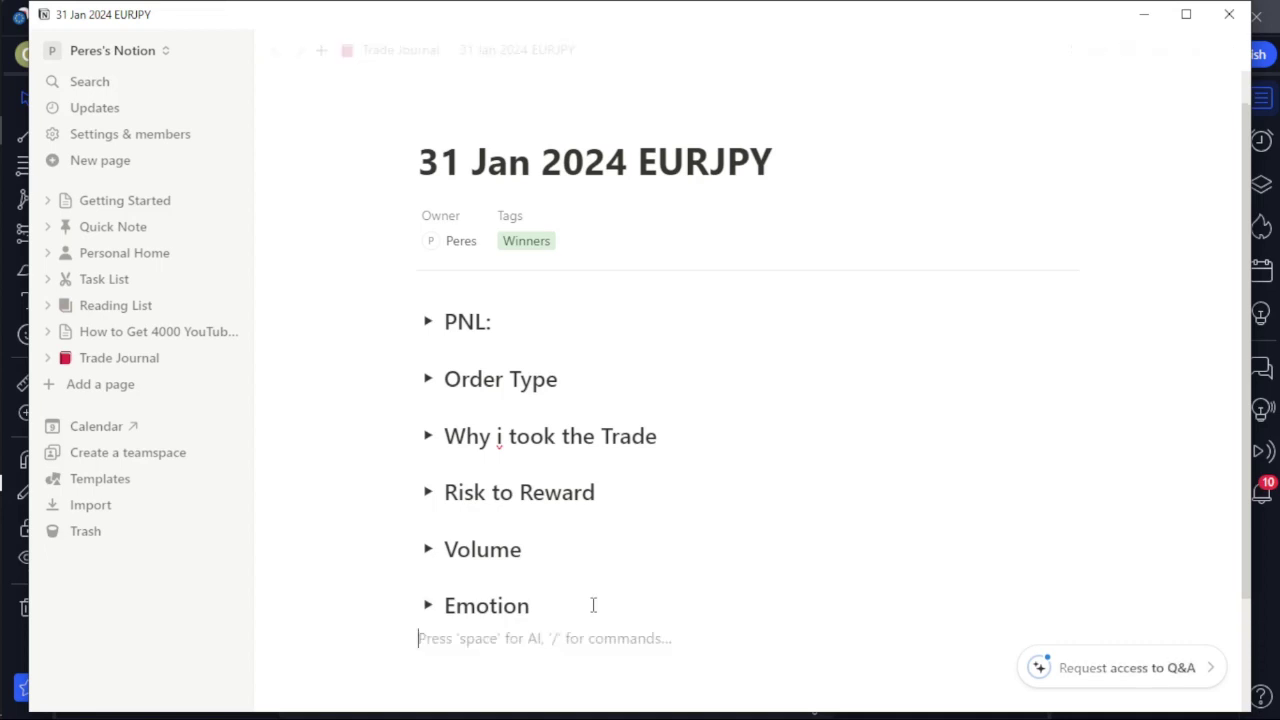
type("Trade Snapshot")
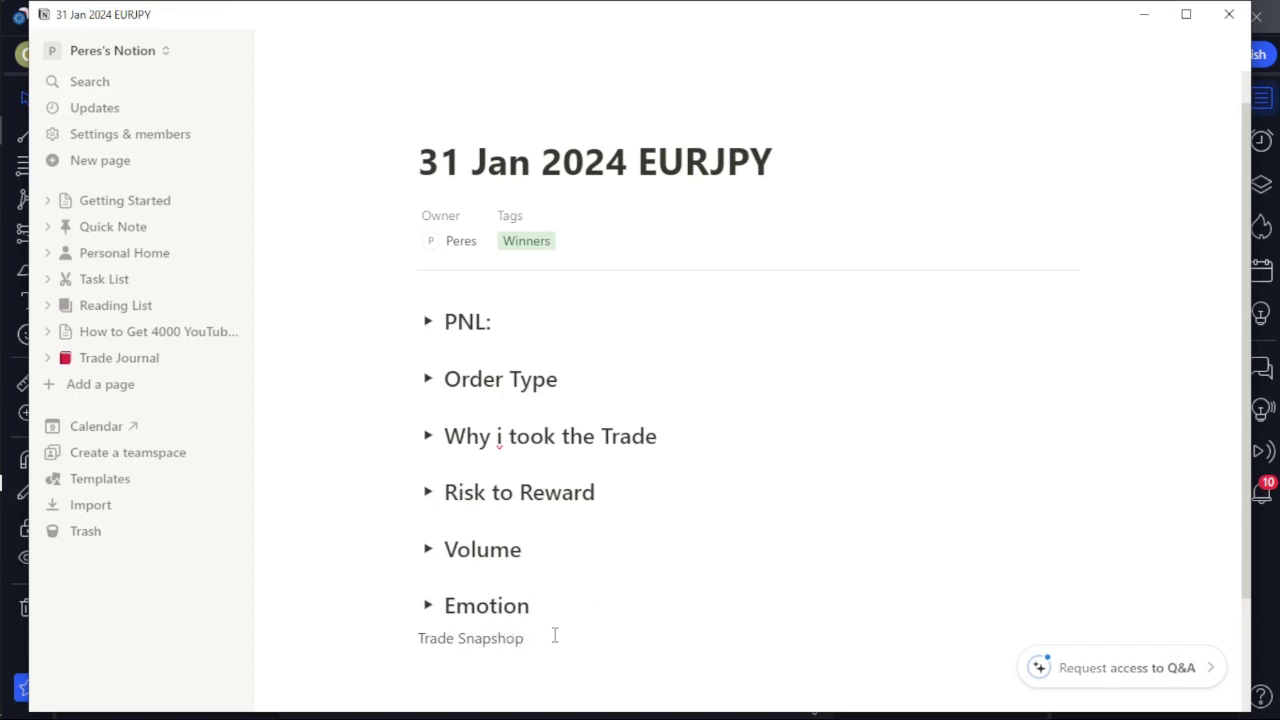
left_click_drag(521, 638, 416, 638)
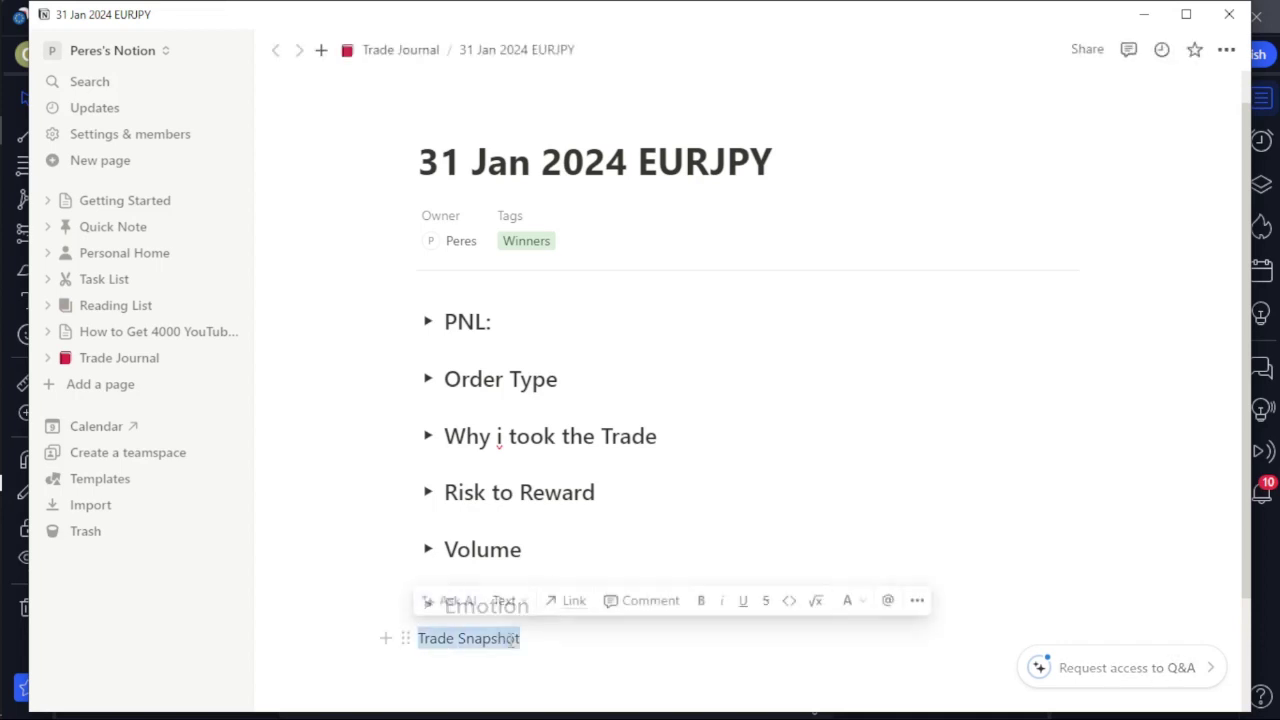
left_click(464, 600)
scroll(474, 514, "down", 2)
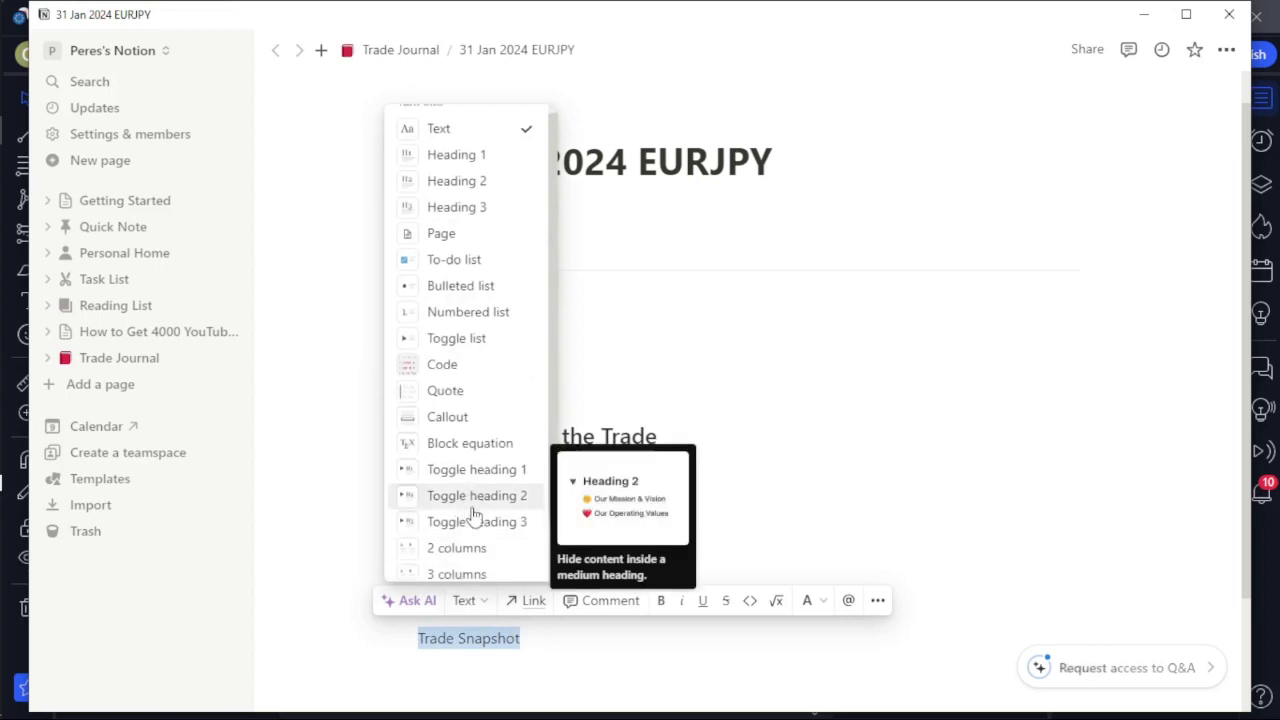
left_click(484, 440)
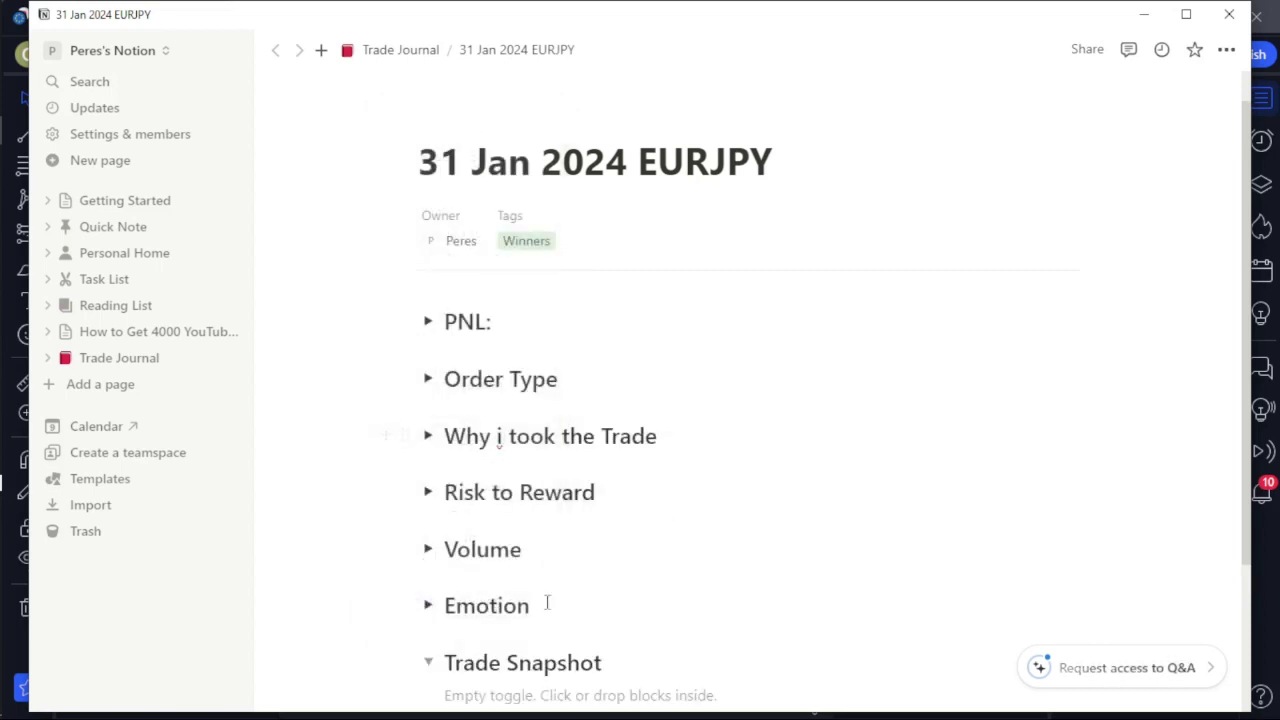
scroll(546, 614, "down", 2)
left_click(481, 492)
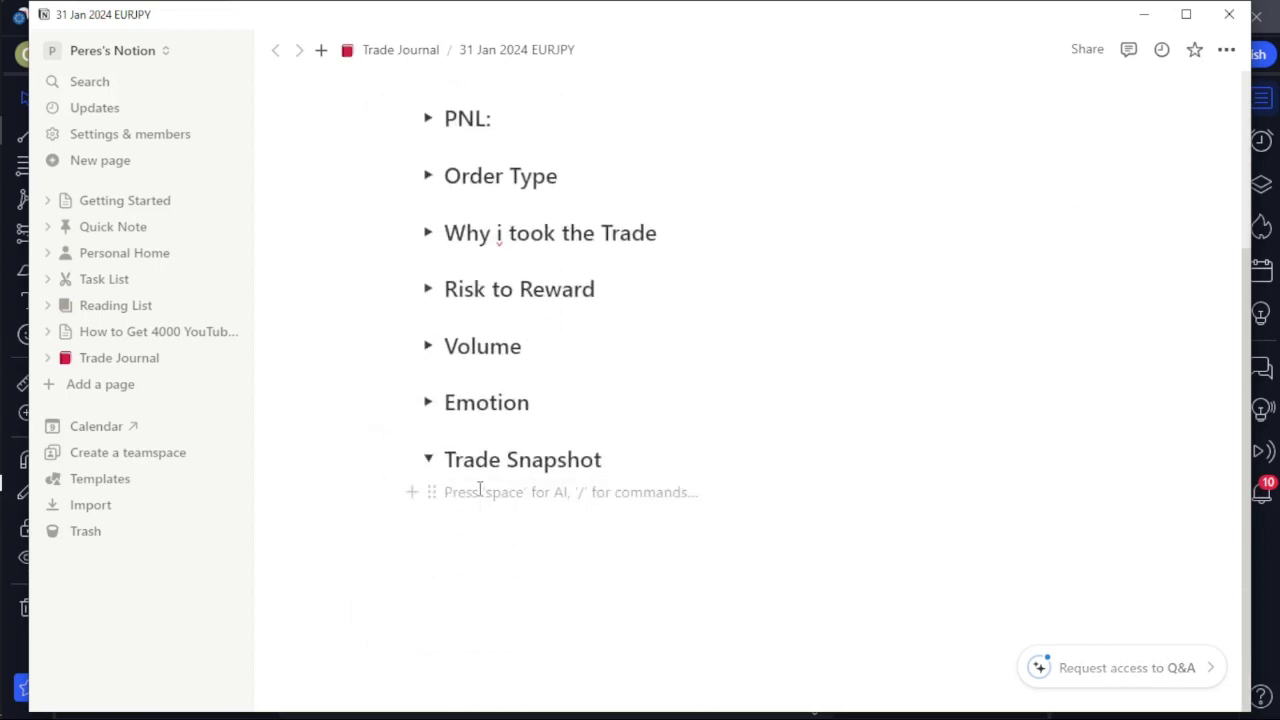
mouse_move(3, 366)
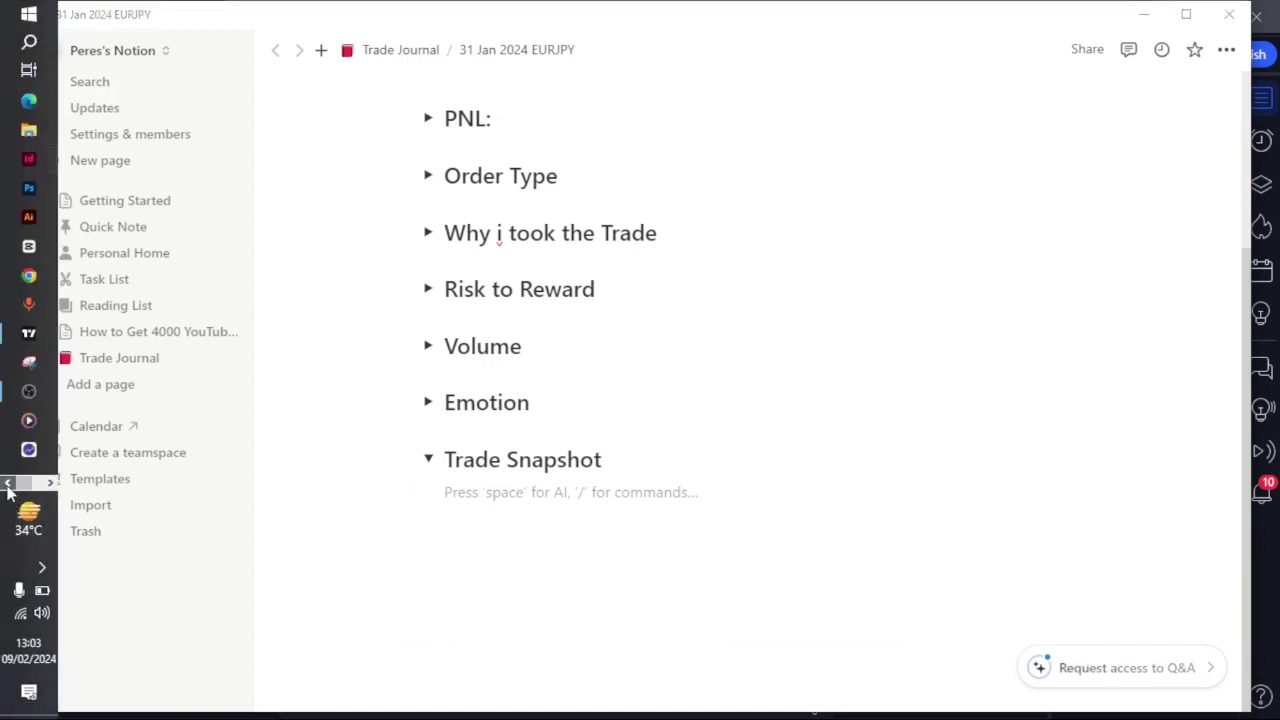
Copy an image of the EURJPY chart with TradingView's snapshot tool, then return to Notion.
left_click(28, 333)
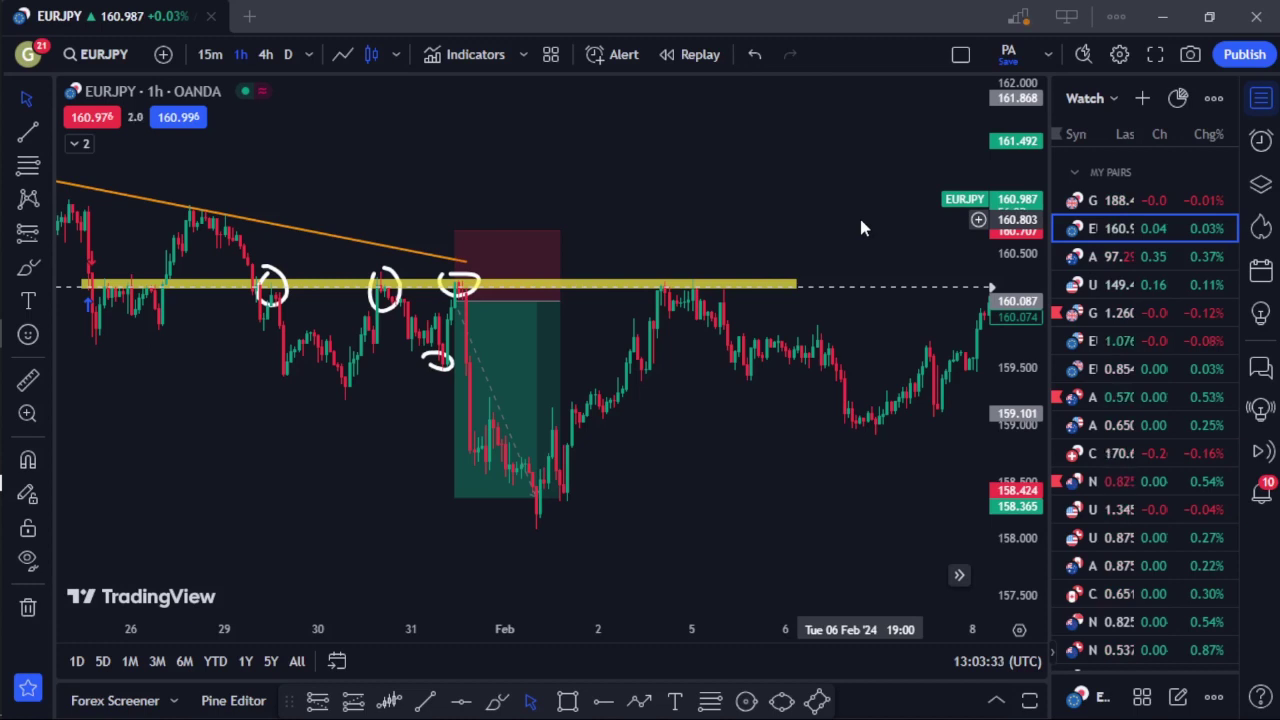
left_click(1190, 56)
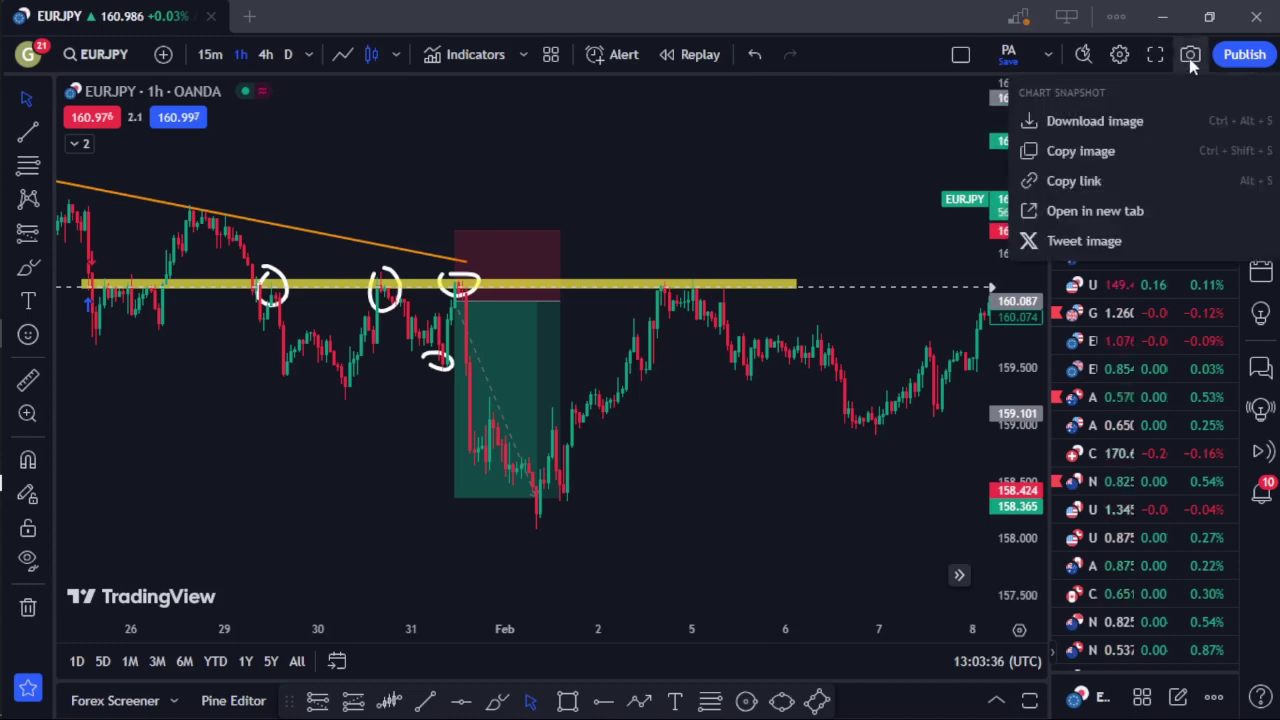
left_click(1074, 124)
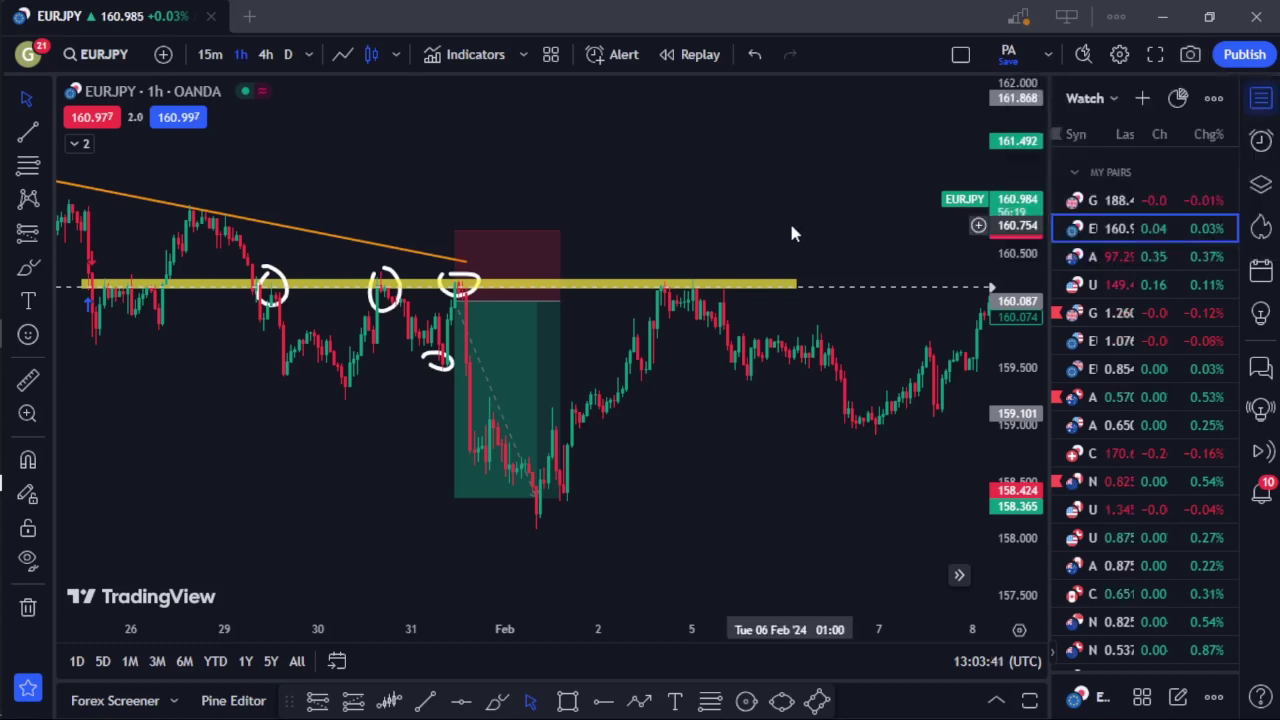
scroll(791, 234, "down", 1)
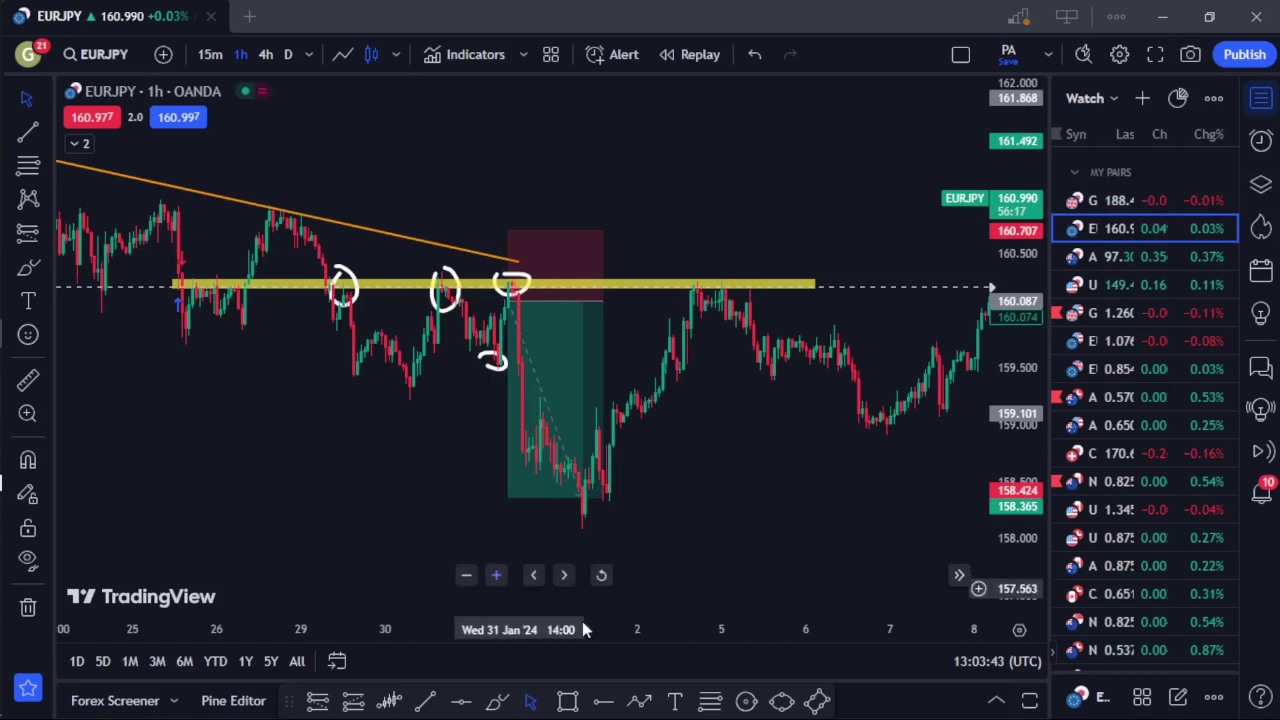
mouse_move(4, 500)
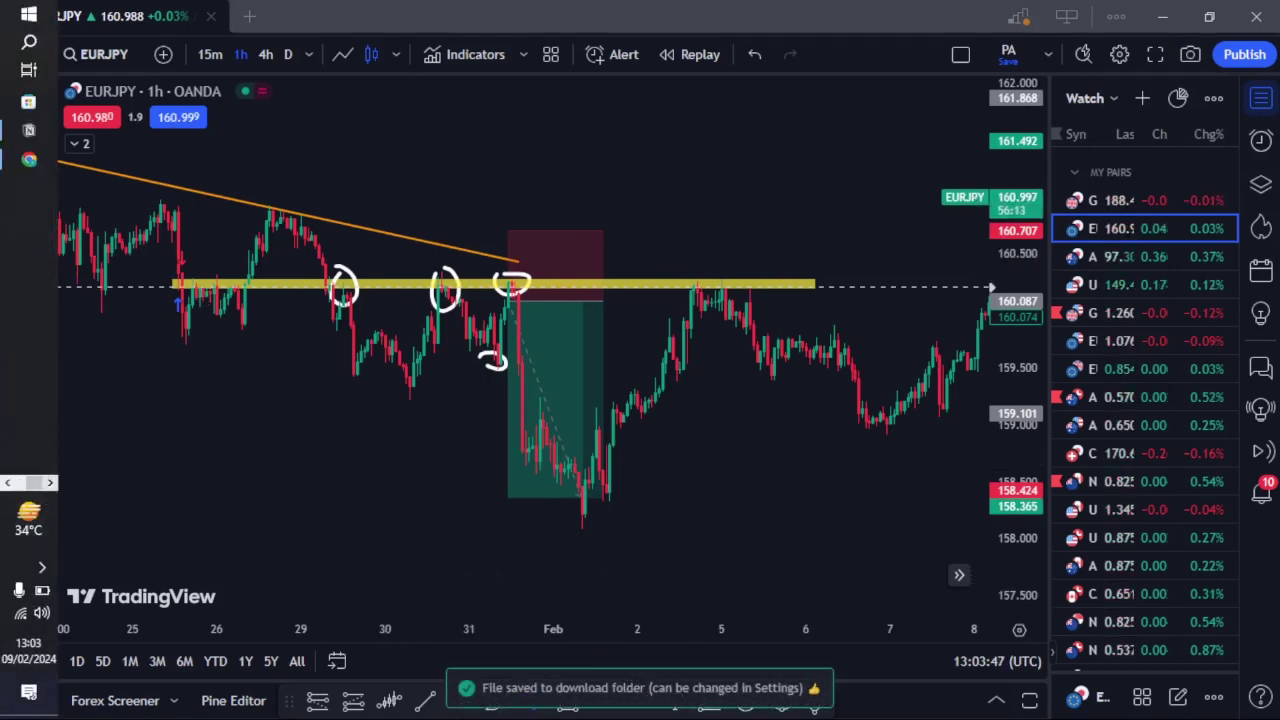
left_click(29, 130)
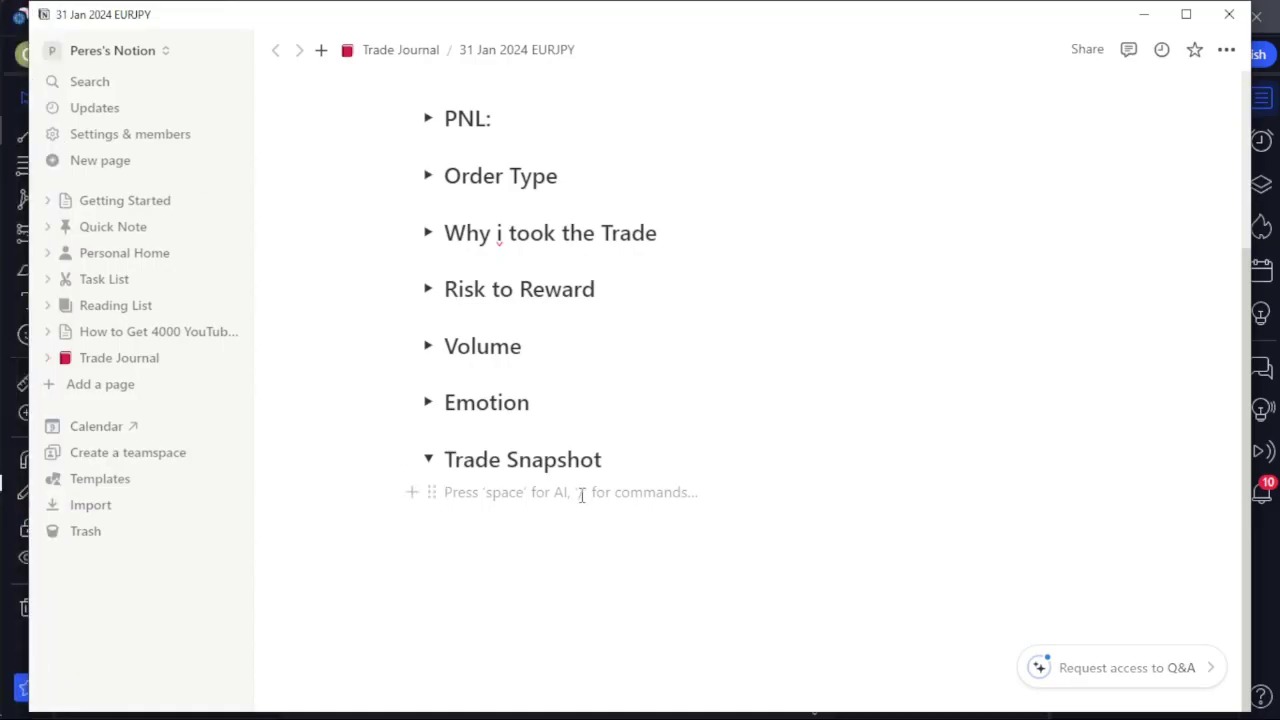
Paste the chart image under Trade Snapshot and add an empty line below it.
key("ctrl+v")
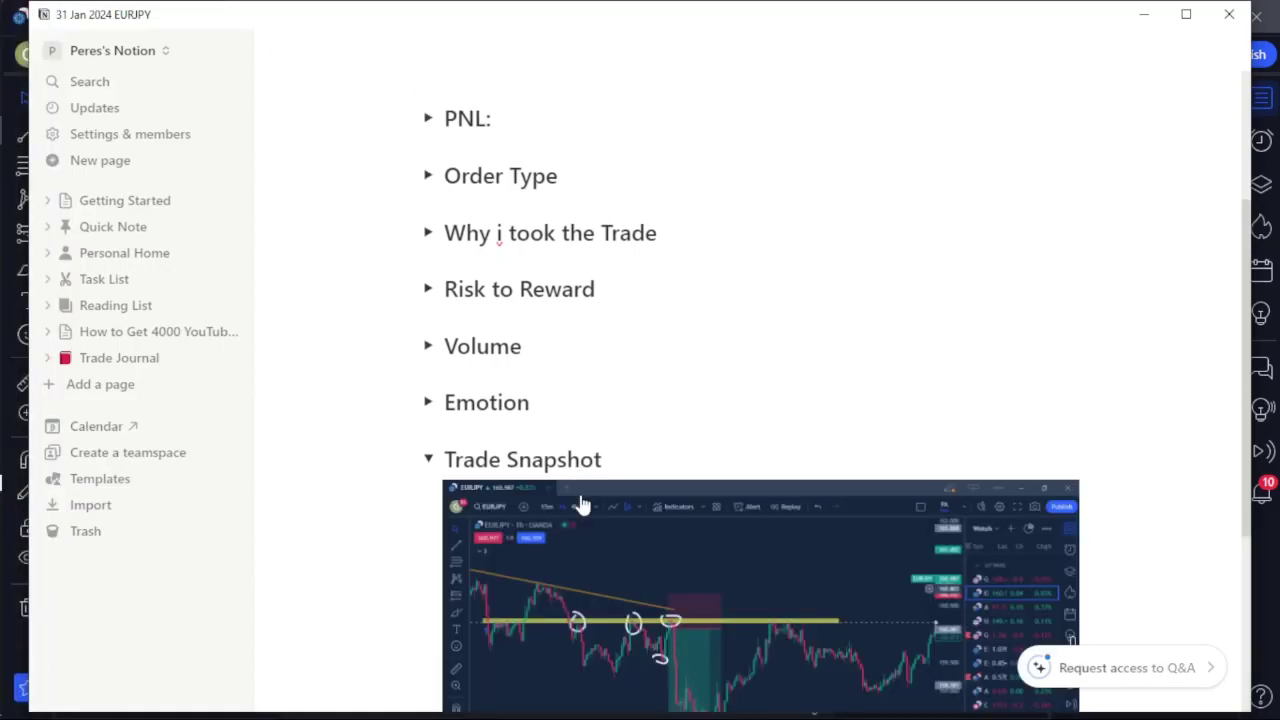
scroll(700, 467, "down", 3)
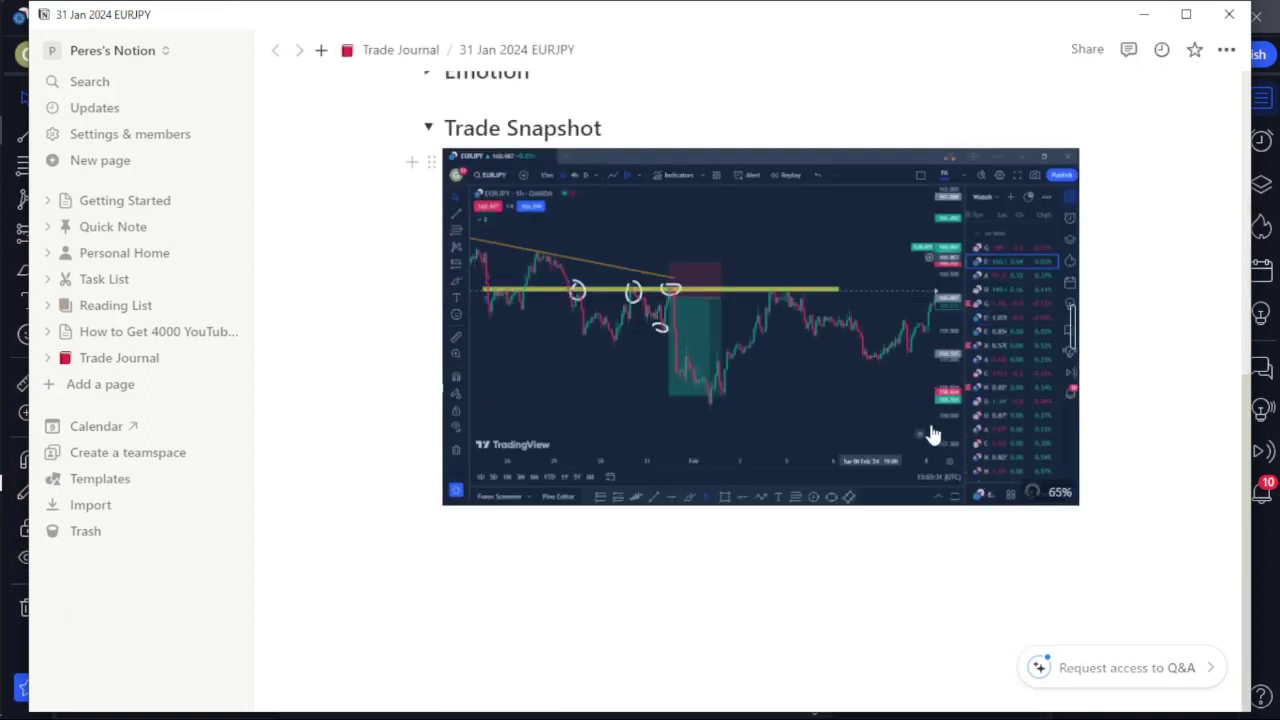
scroll(600, 245, "up", 1)
scroll(596, 245, "up", 3)
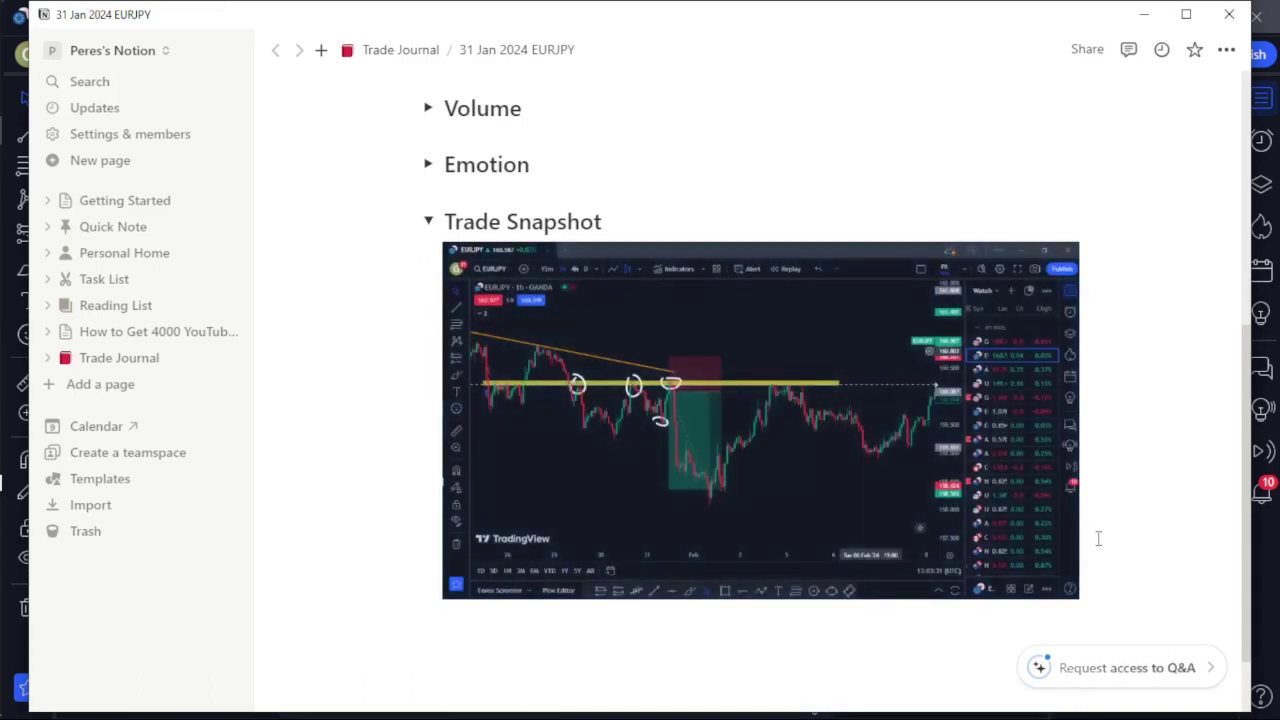
scroll(700, 590, "down", 3)
left_click(472, 528)
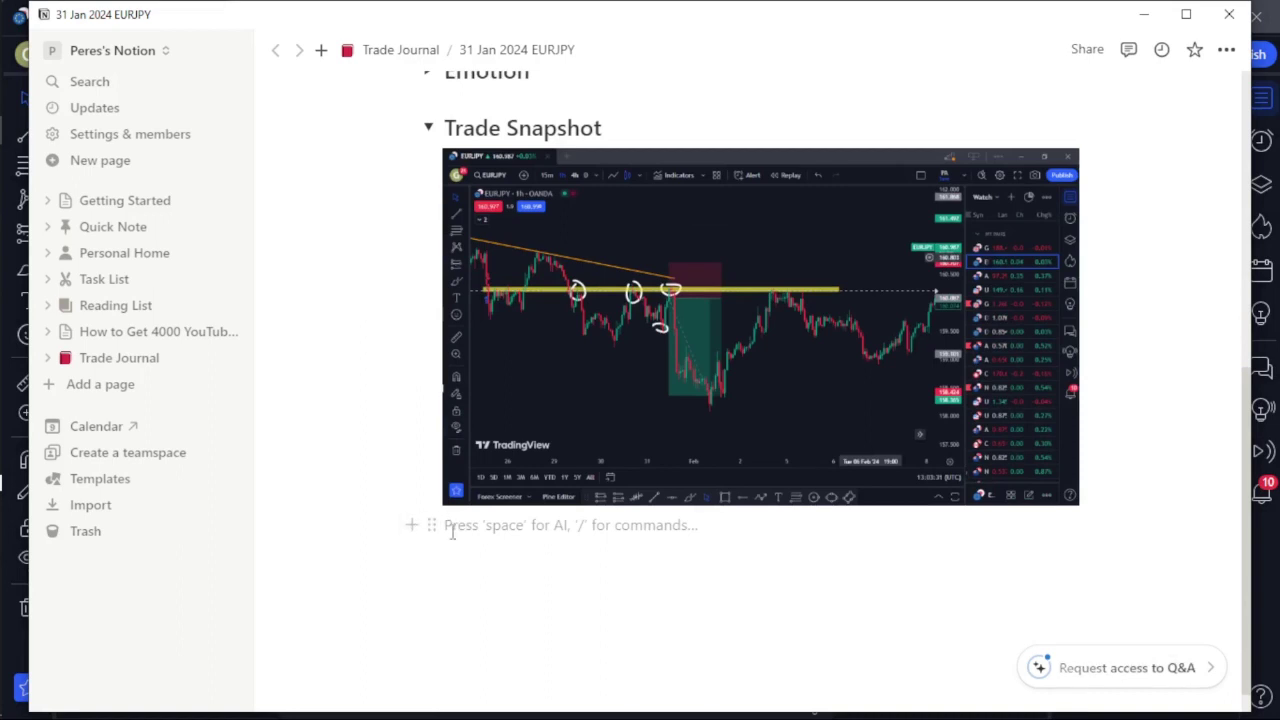
Add an /image block uploading the EURJPY chart screenshot from Downloads.
type("/")
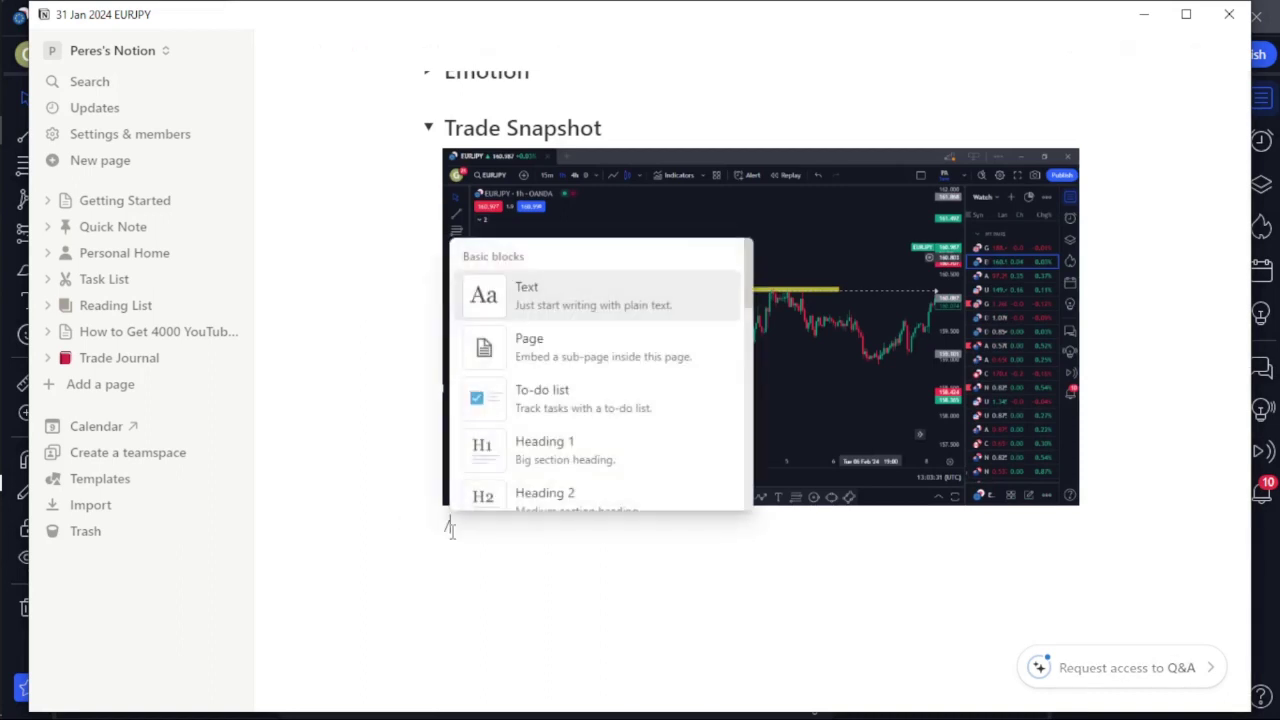
type("im")
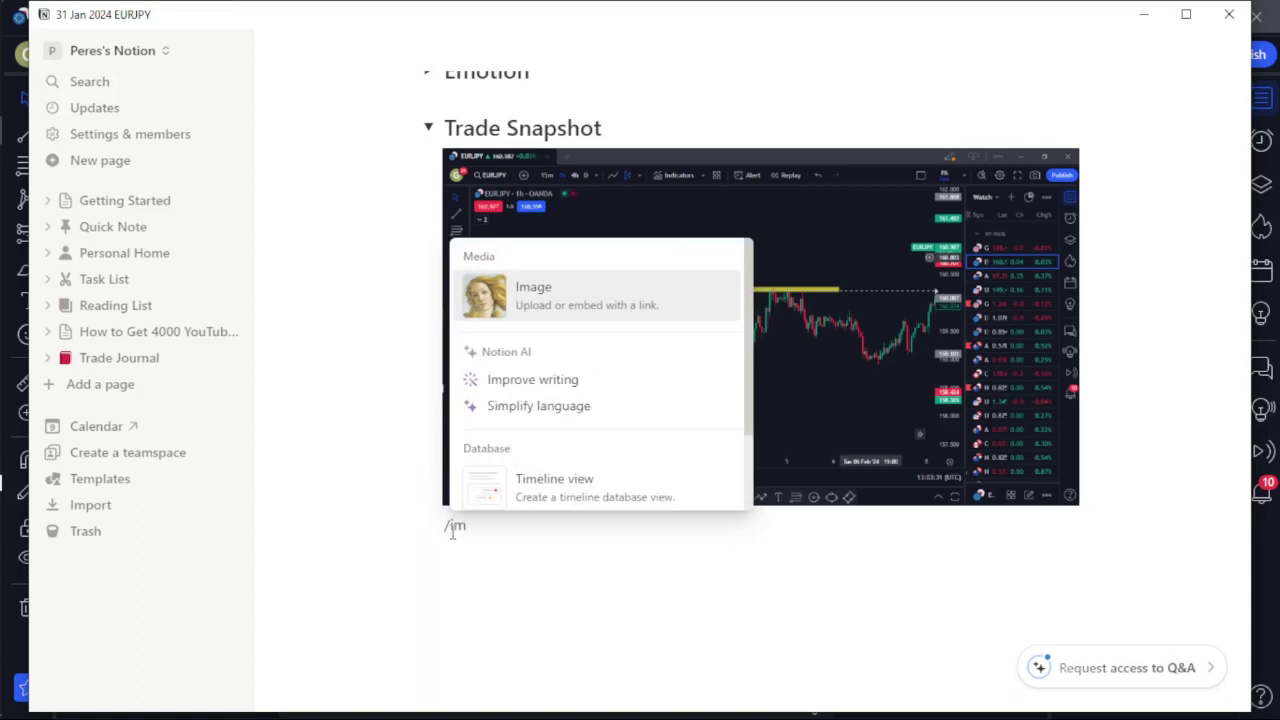
left_click(530, 305)
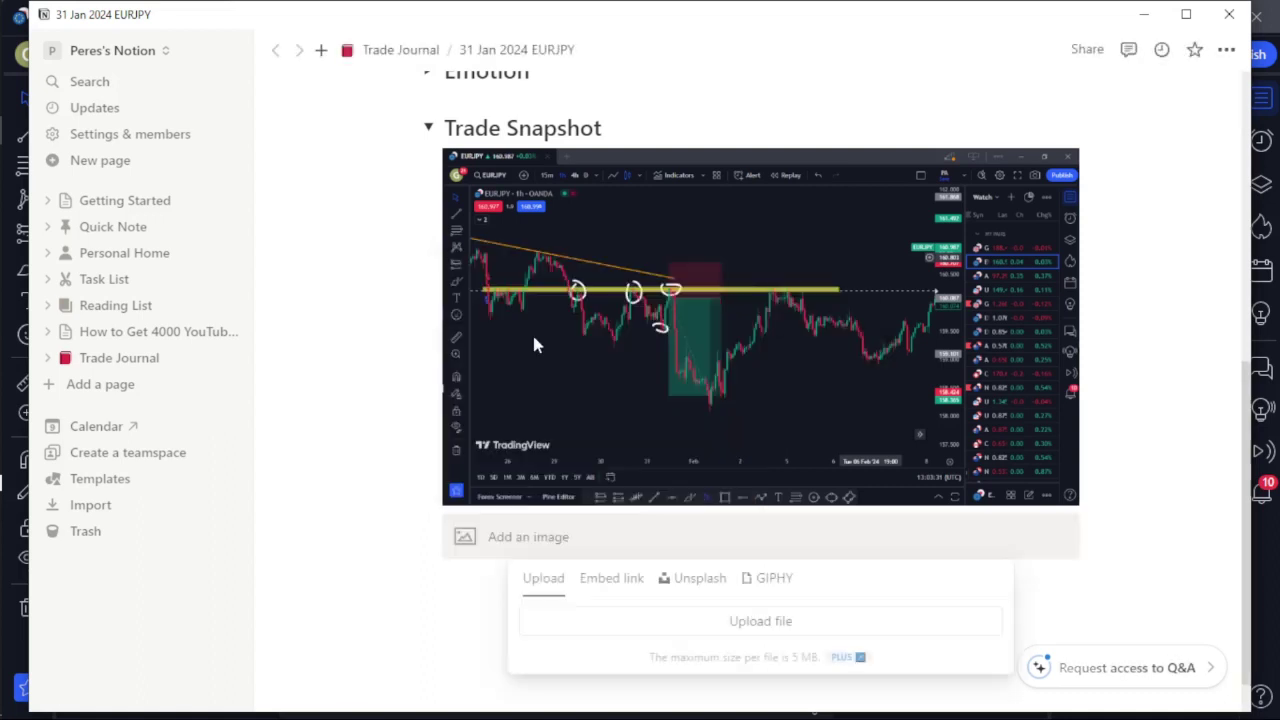
left_click(722, 619)
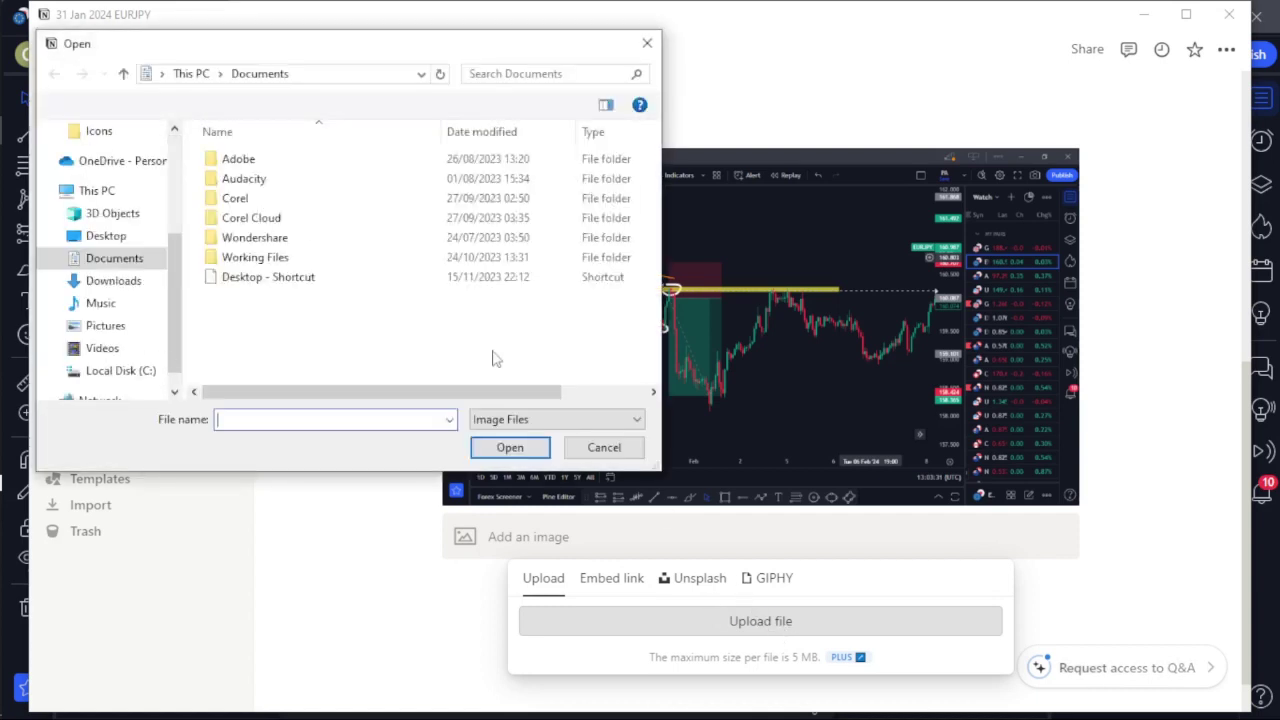
left_click(129, 283)
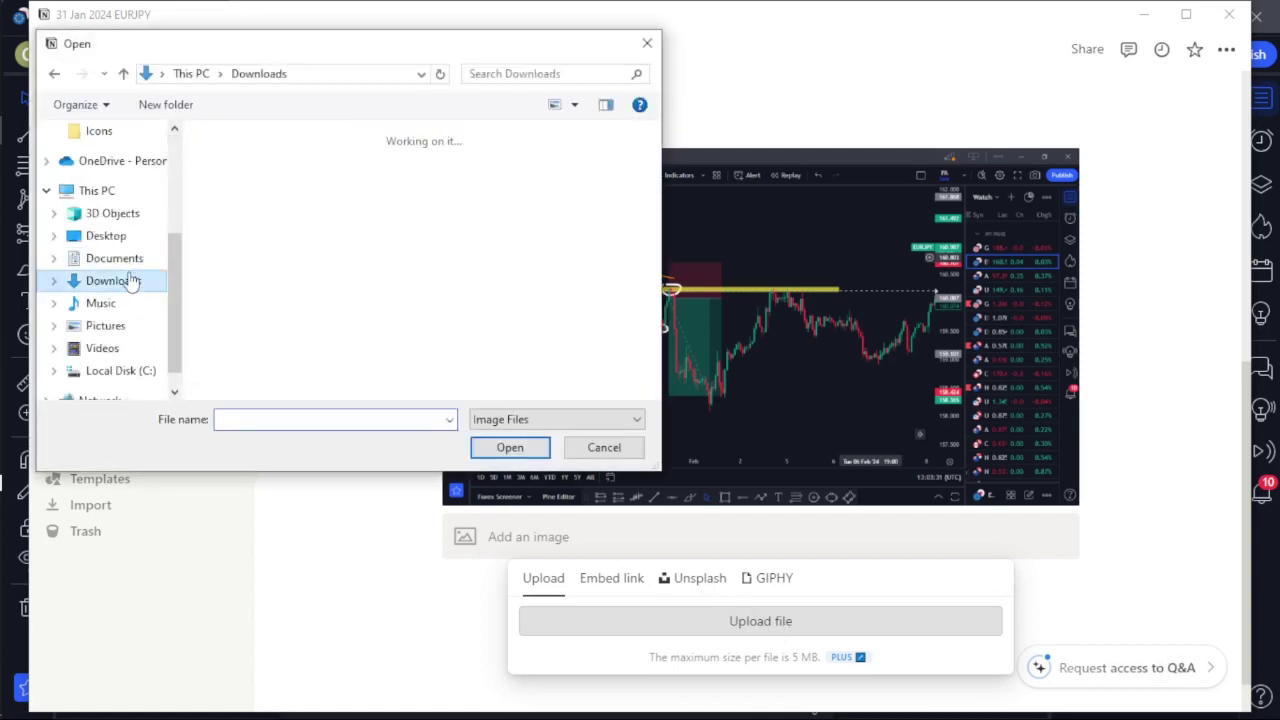
left_click(265, 231)
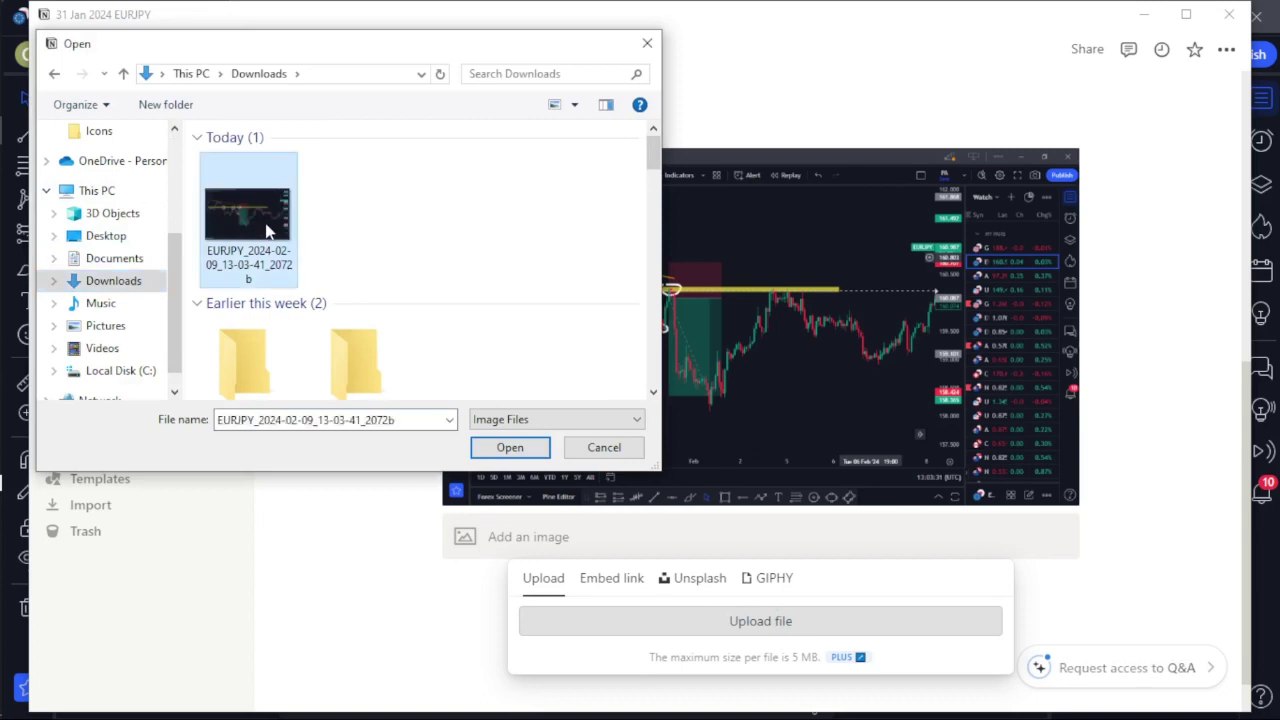
left_click(606, 449)
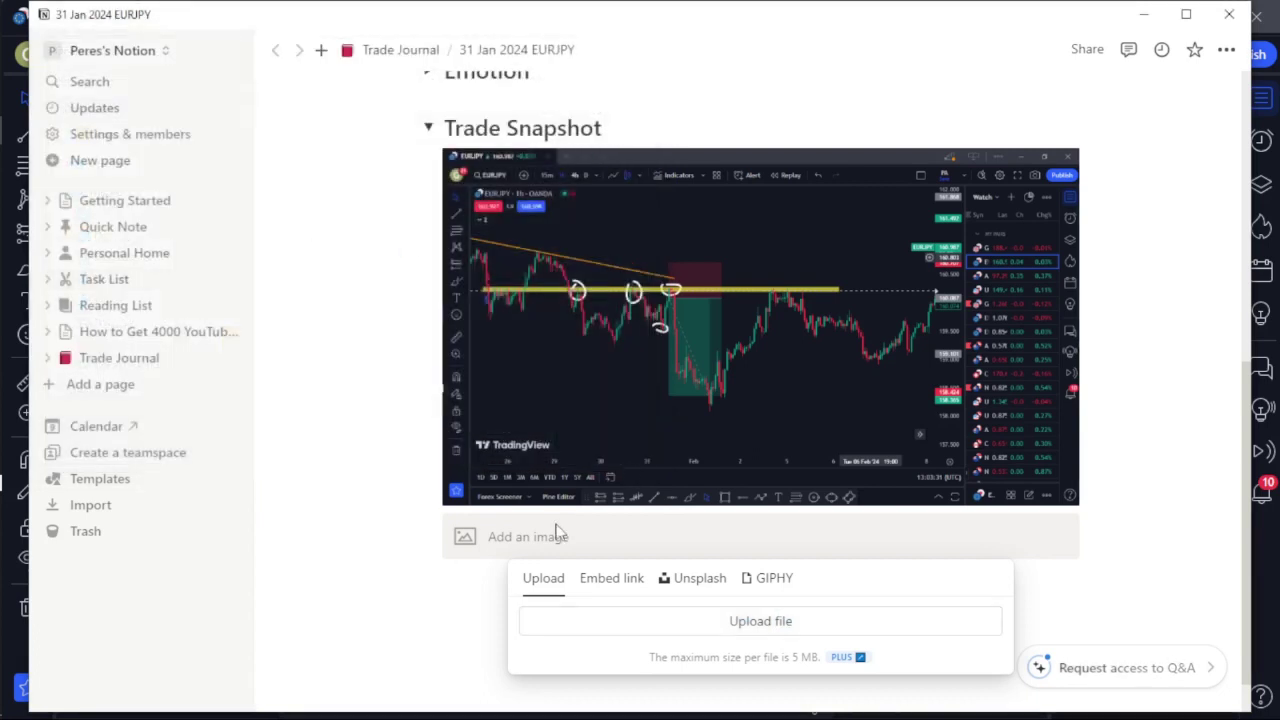
left_click(1020, 552)
Delete the leftover empty image block and go back to the Trade Journal database.
left_click(1062, 537)
left_click(1062, 535)
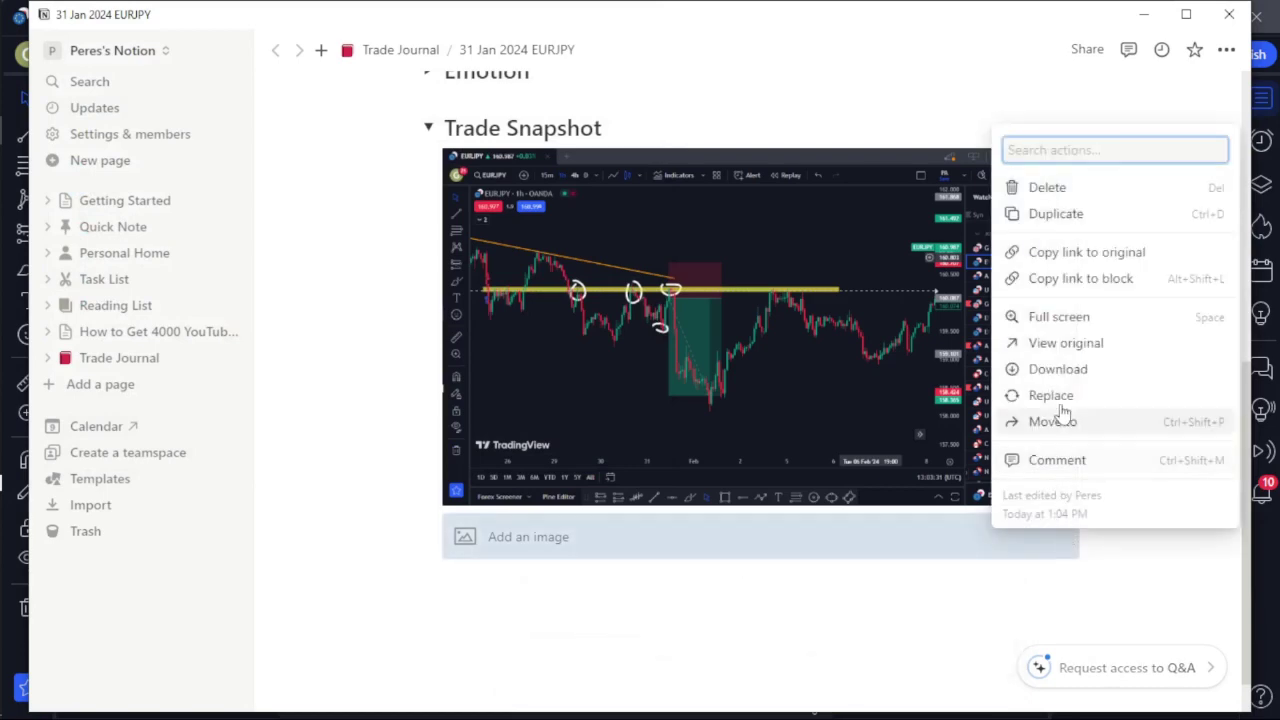
left_click(1050, 190)
scroll(1110, 260, "up", 6)
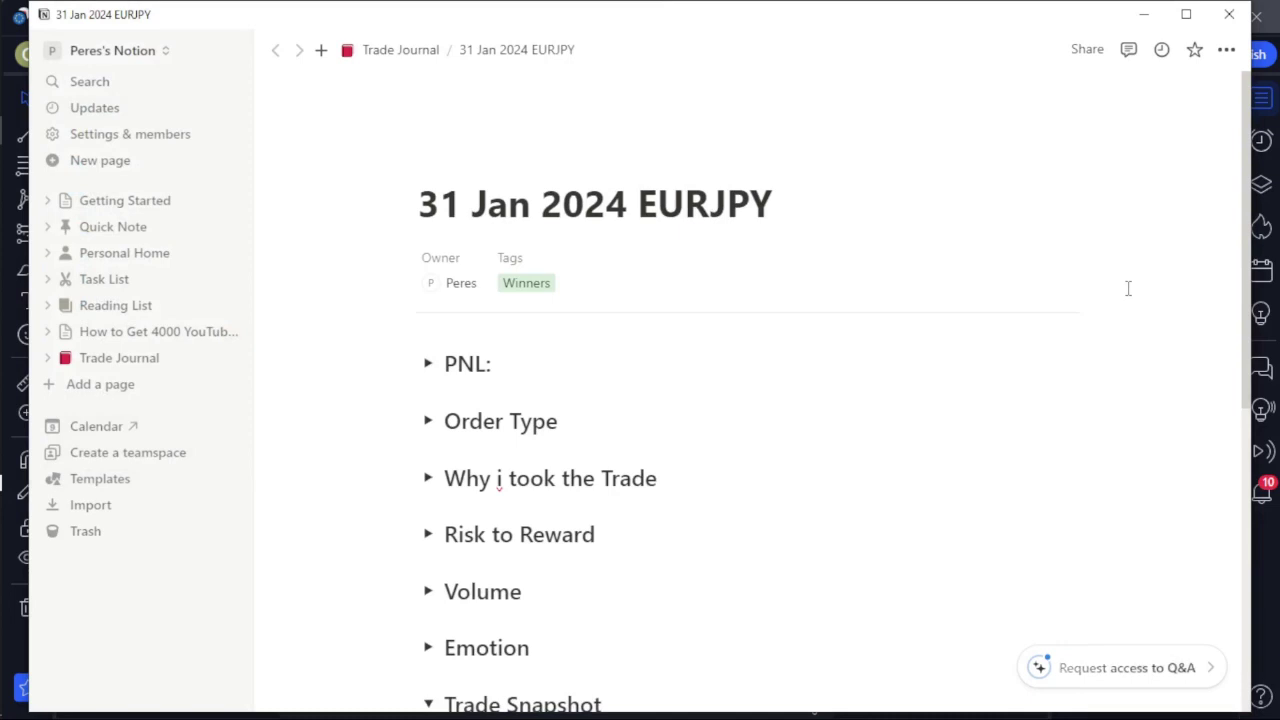
scroll(1125, 285, "down", 6)
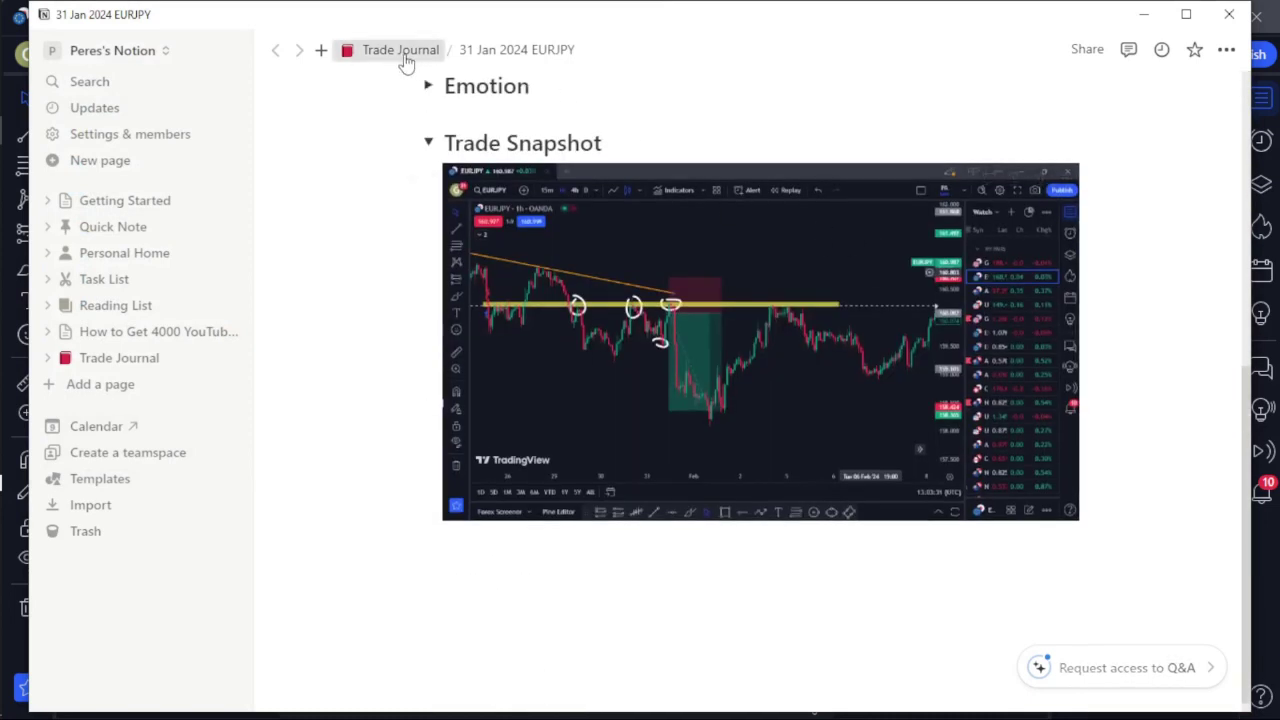
left_click(405, 62)
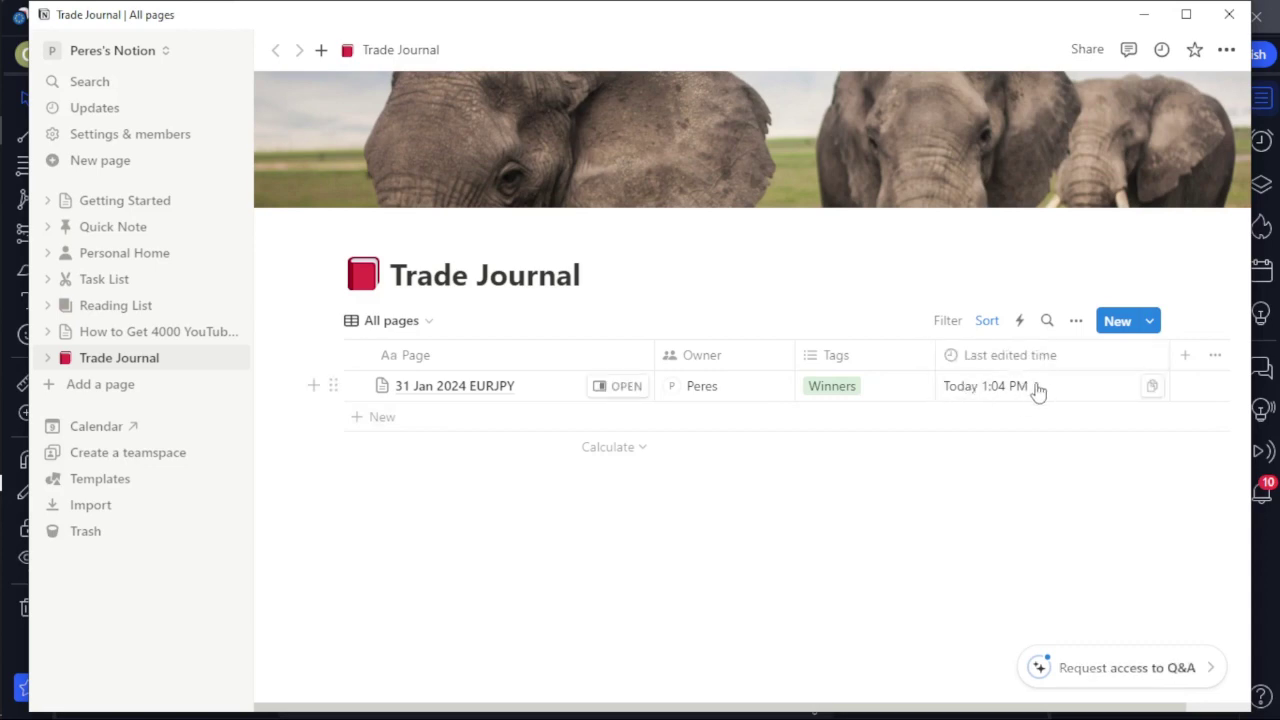
Add a new Date property to the Trade Journal table.
left_click(1186, 356)
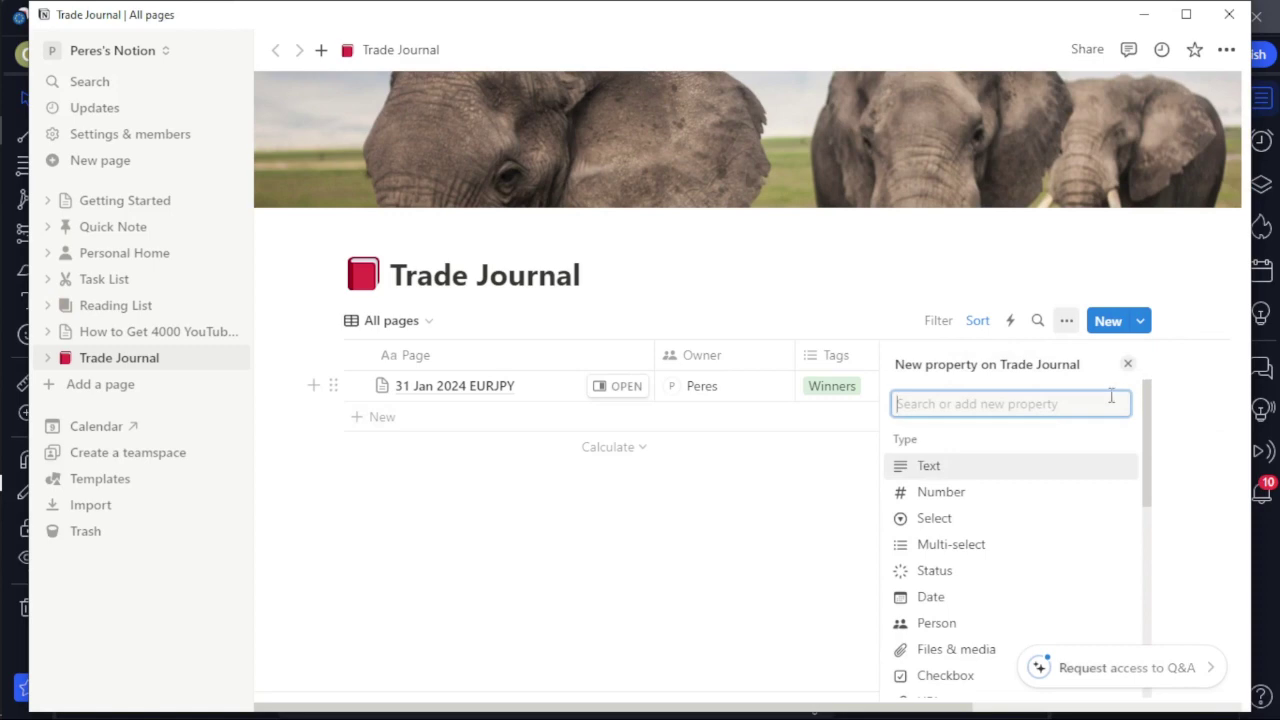
left_click(968, 596)
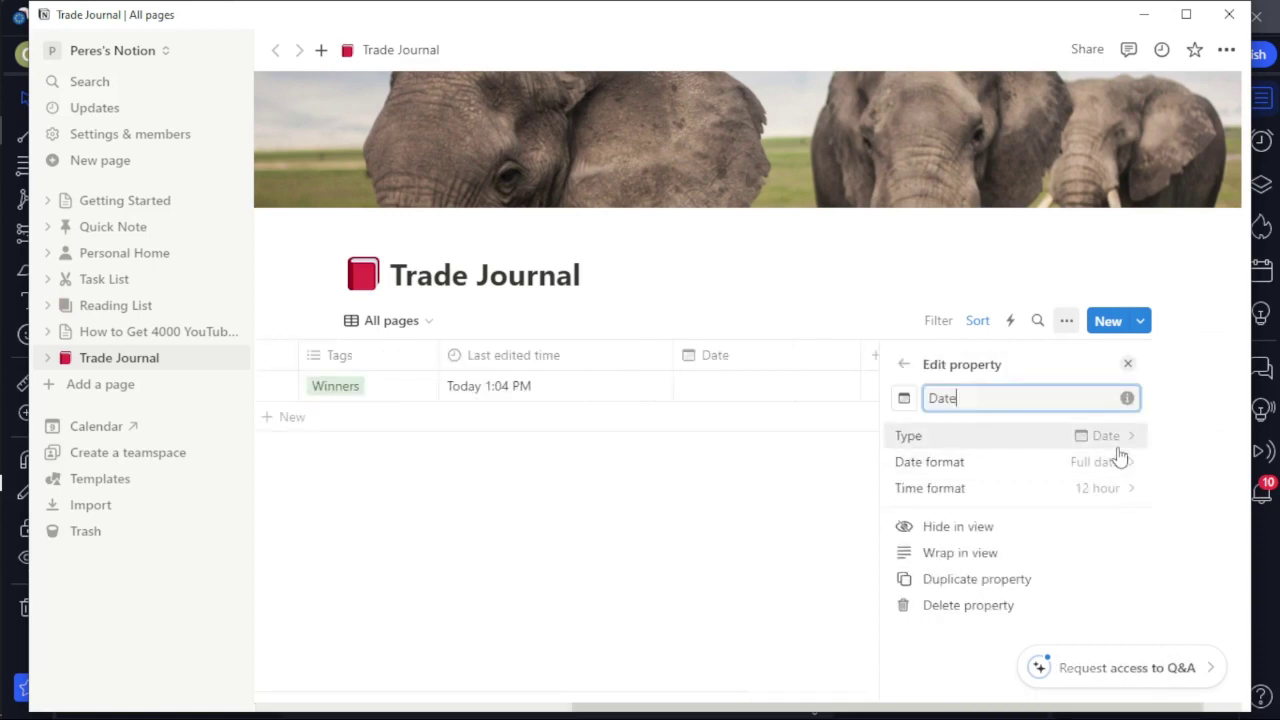
left_click(1034, 436)
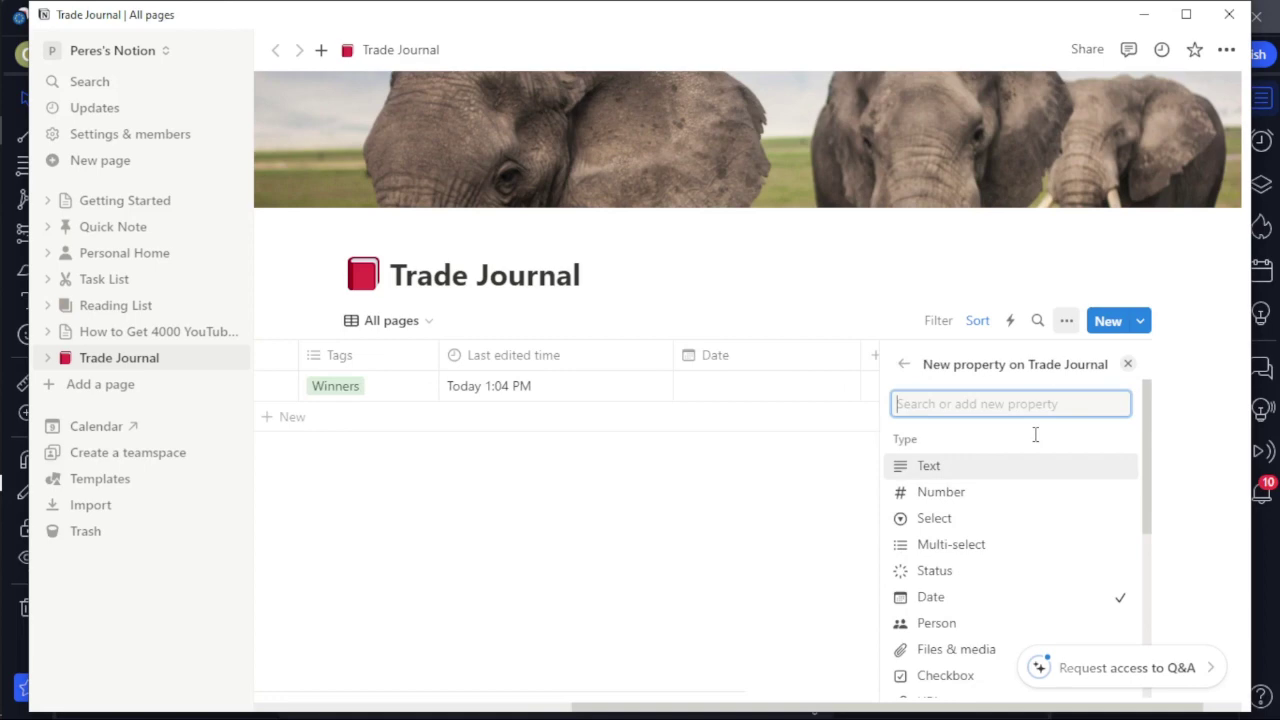
left_click(960, 600)
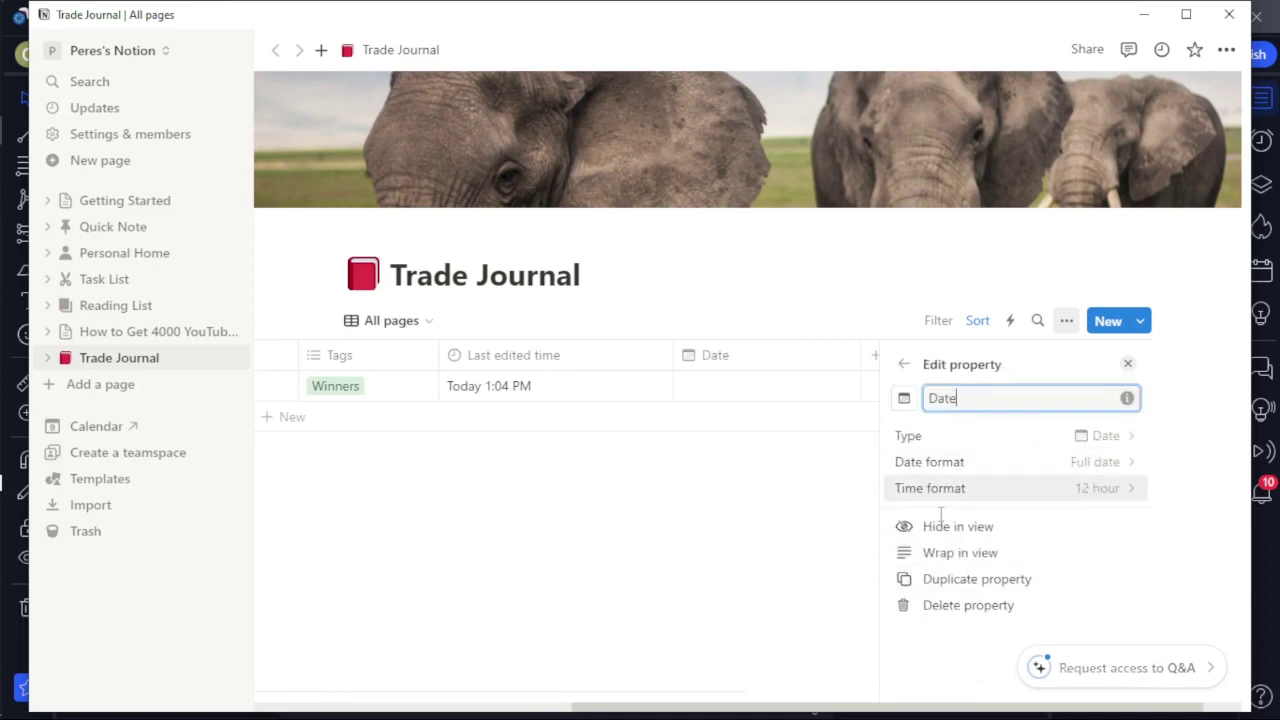
left_click(808, 534)
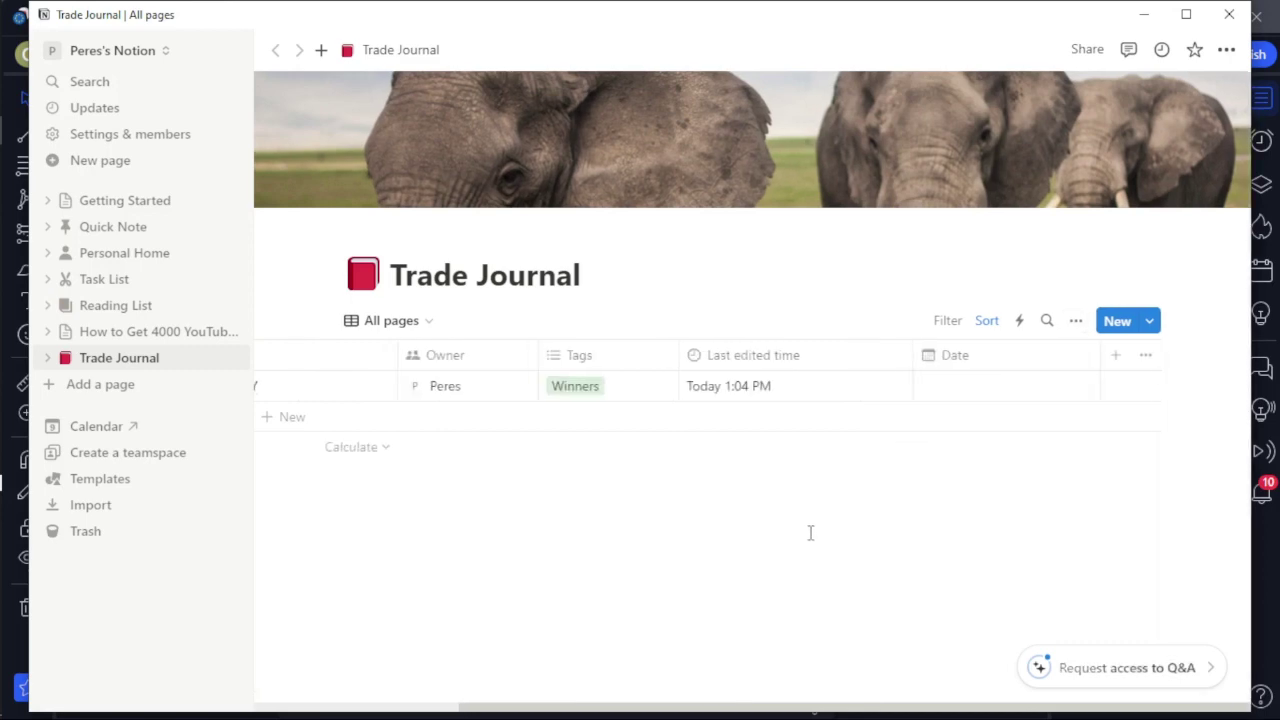
Set the 31 Jan 2024 EURJPY entry's Date to February 9, 2024.
left_click(960, 385)
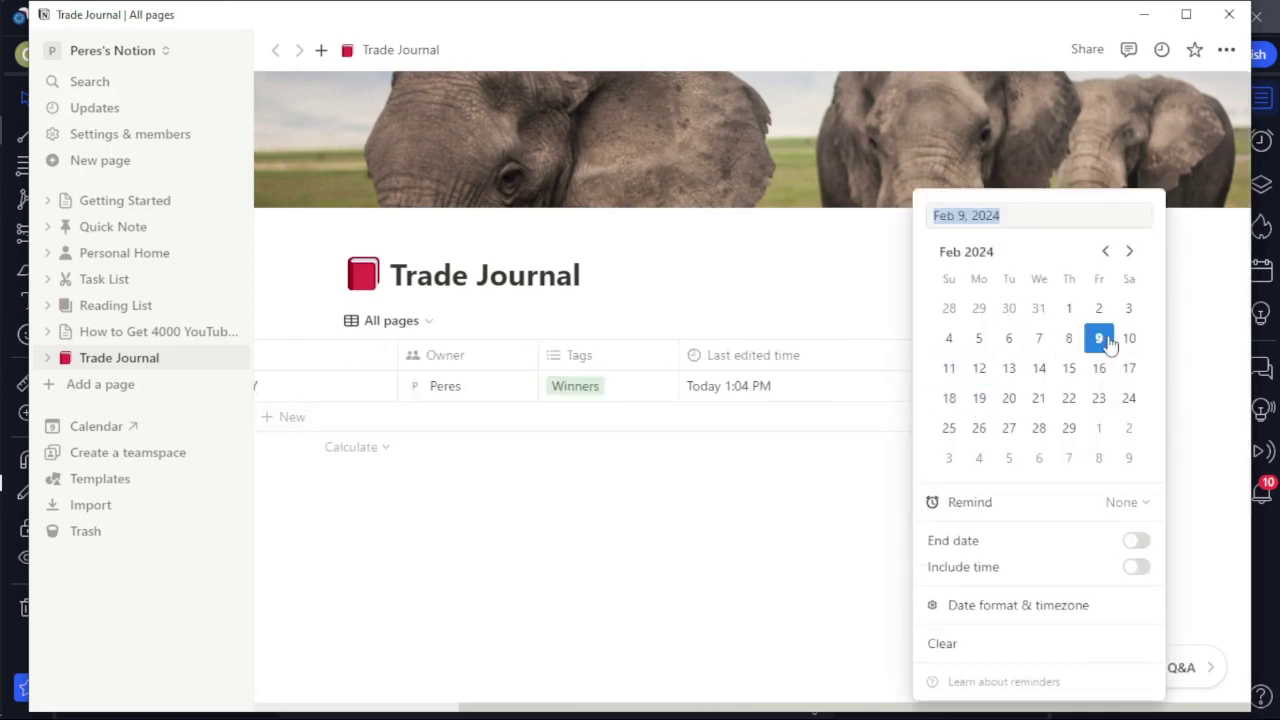
left_click(1099, 339)
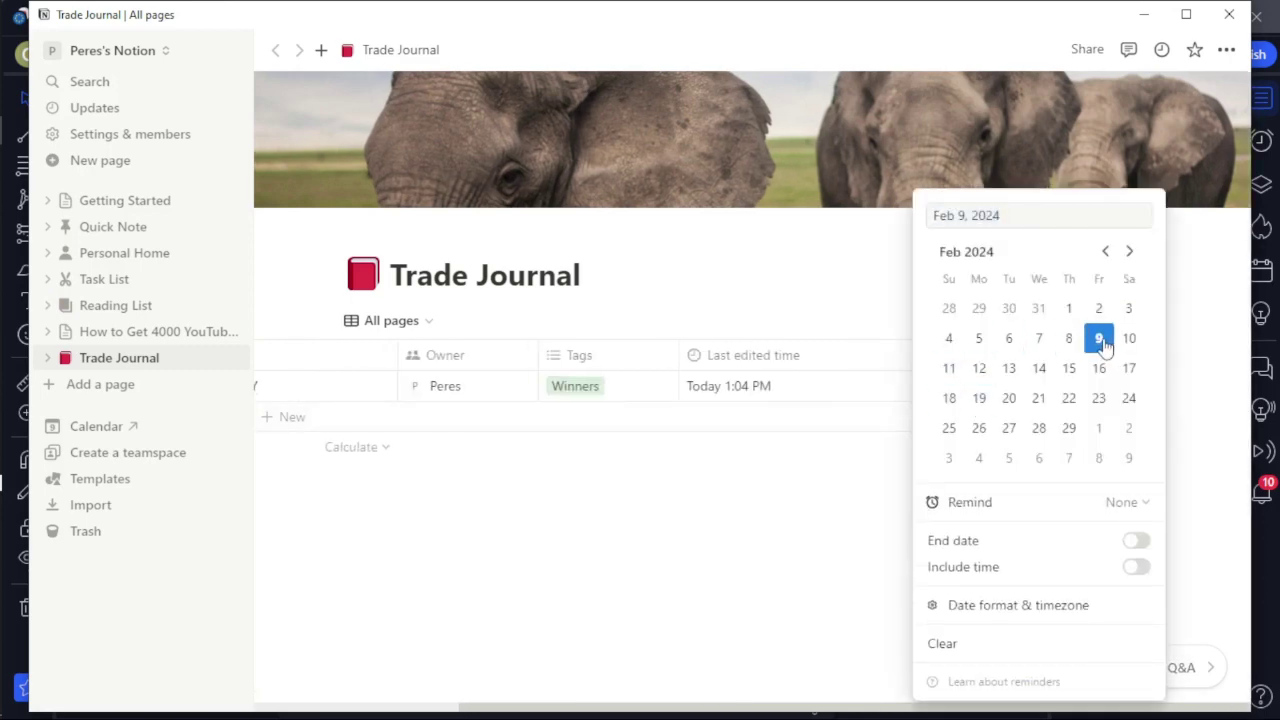
left_click(803, 520)
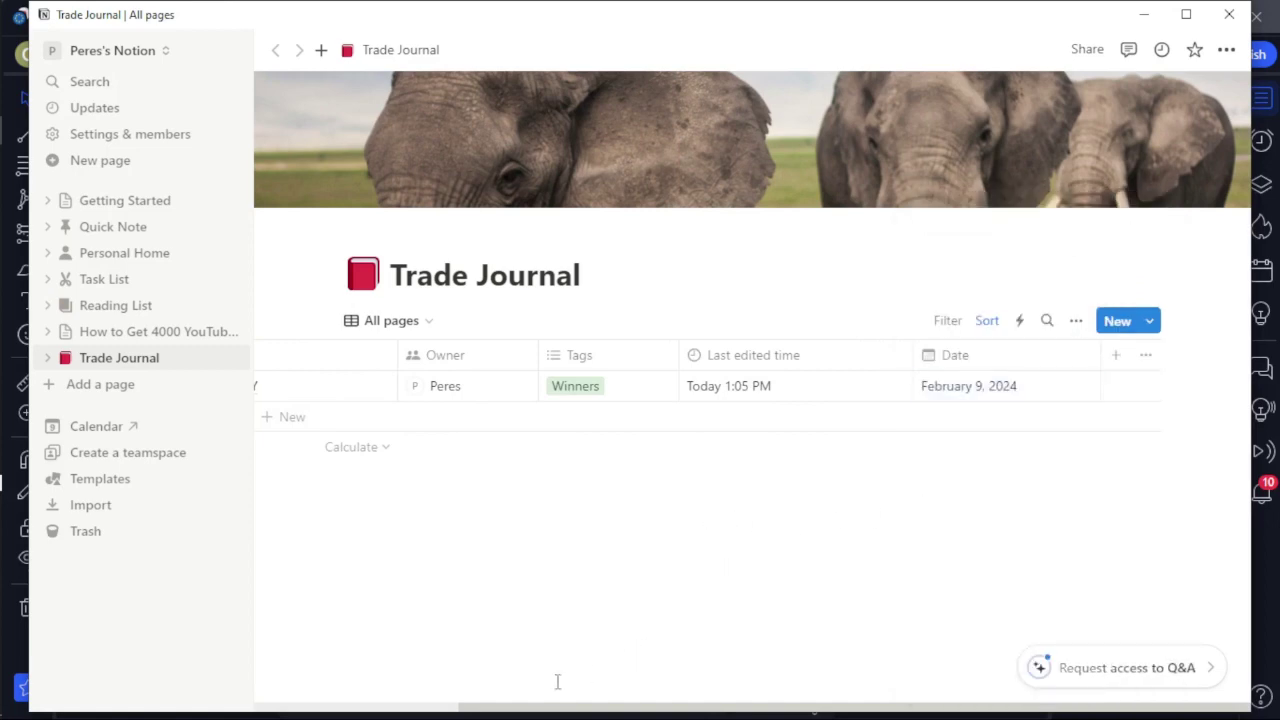
left_click_drag(476, 710, 300, 700)
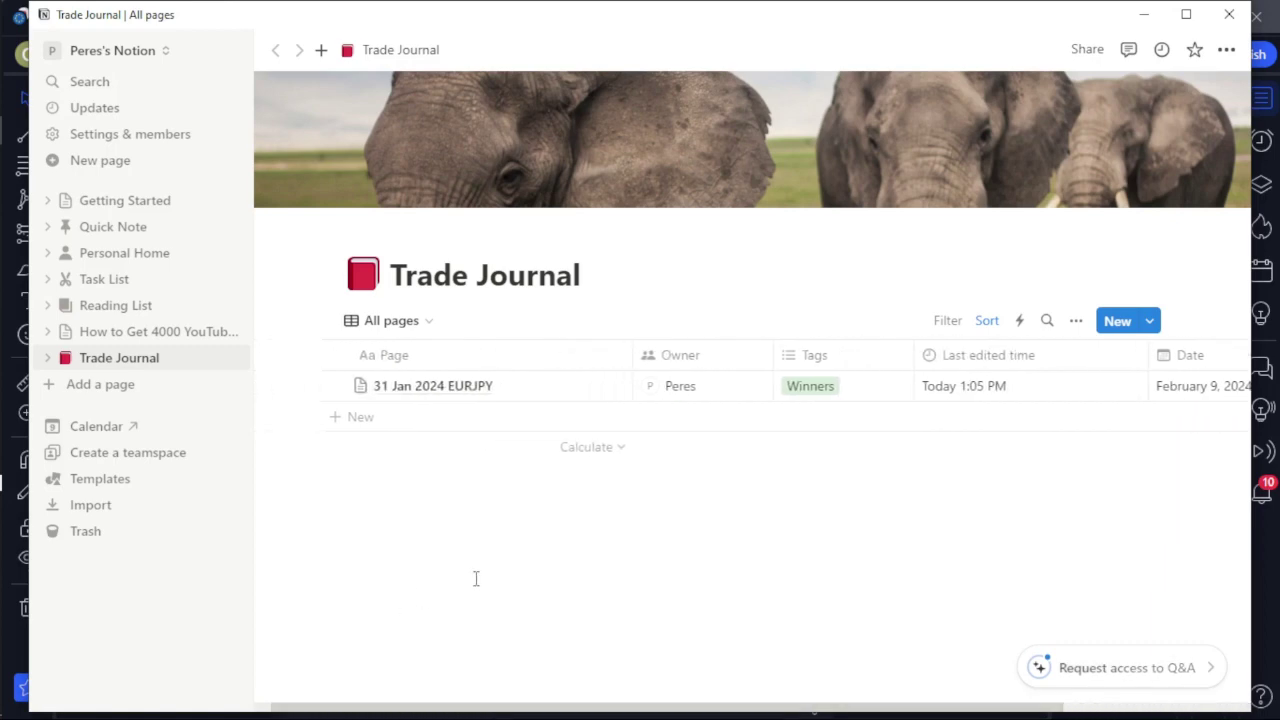
Open the 31 Jan 2024 EURJPY entry in side peek and collapse Trade Snapshot.
left_click(452, 386)
key("Escape")
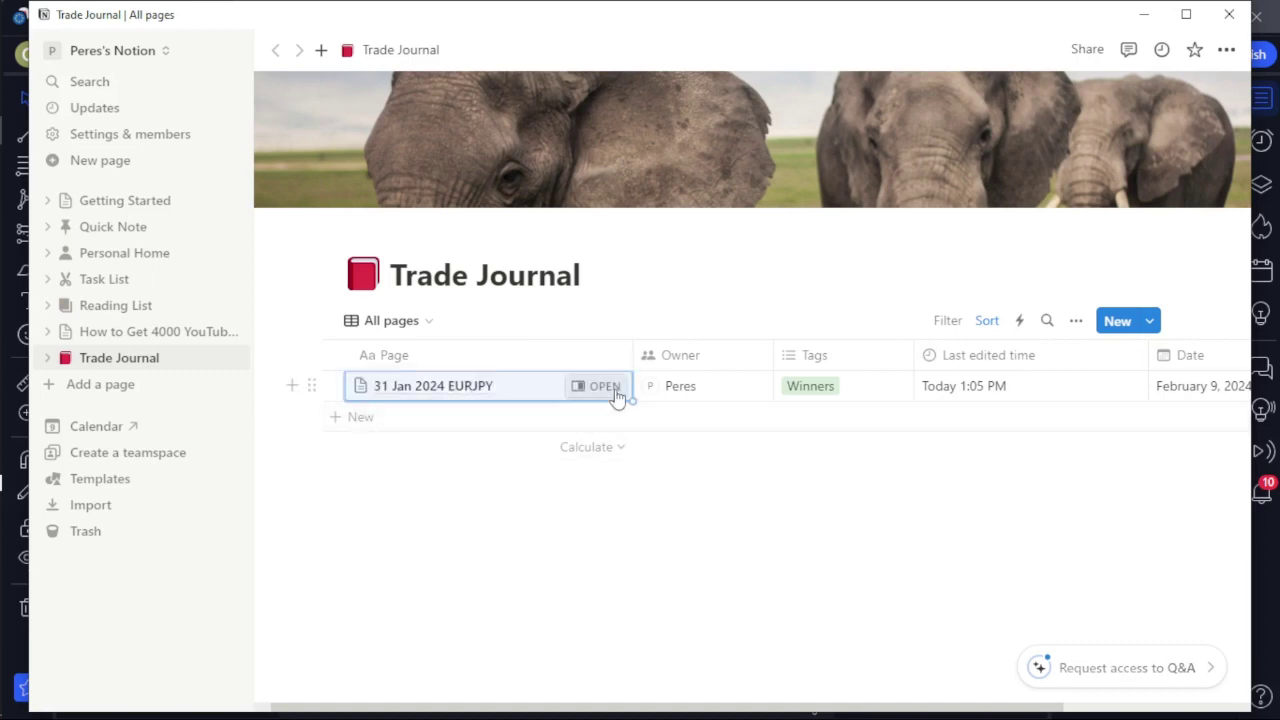
key("ctrl+backslash")
key("Return")
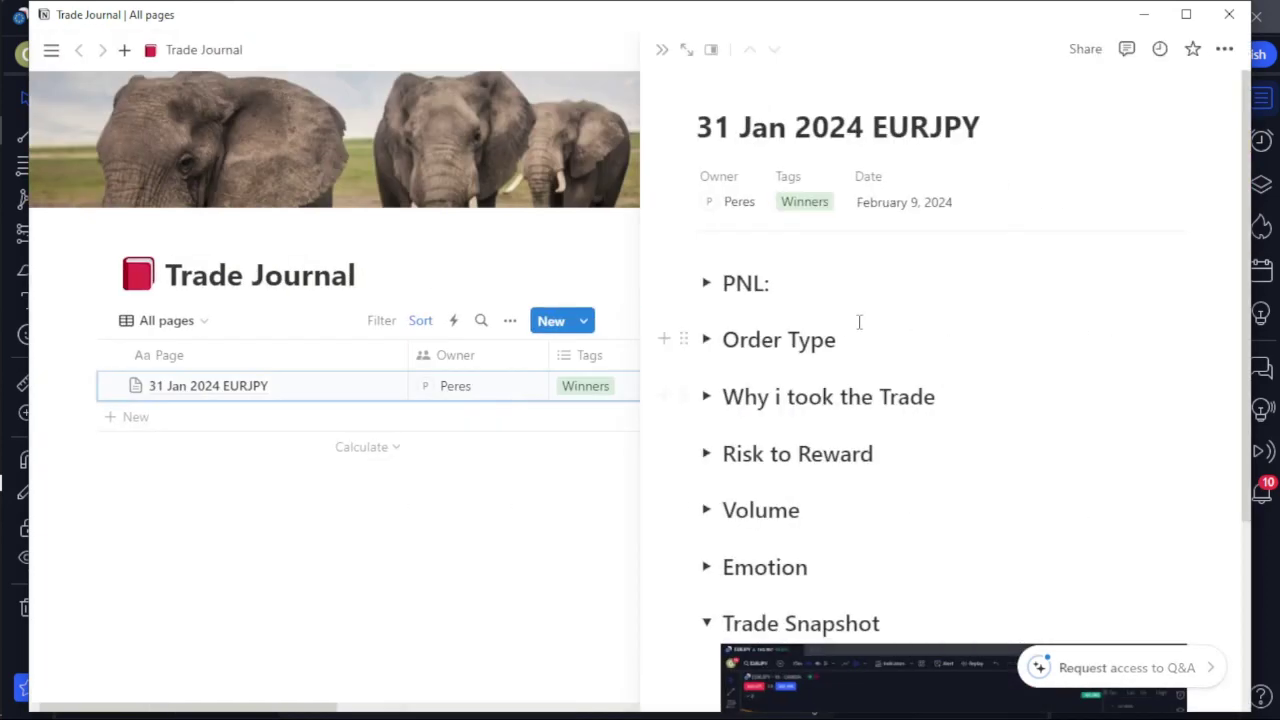
scroll(859, 324, "down", 3)
scroll(830, 328, "up", 3)
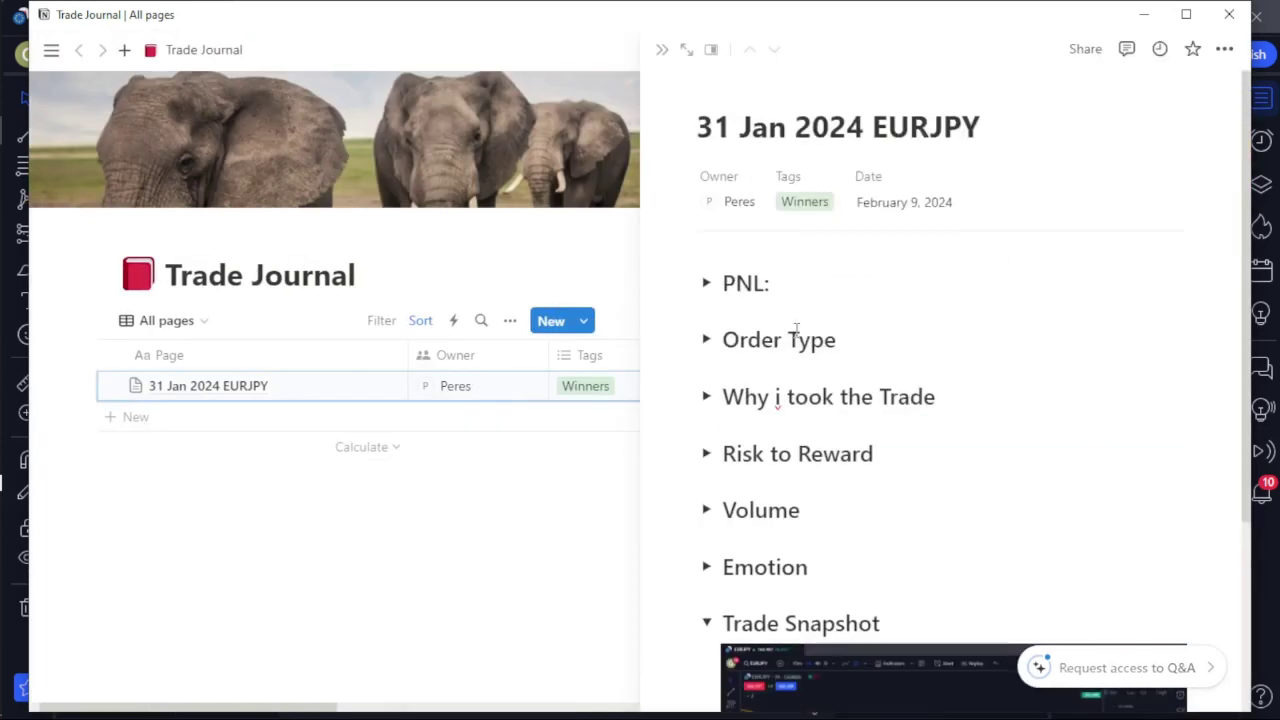
left_click(706, 622)
Add a '+' before the $370 value in the PNL section.
left_click(707, 285)
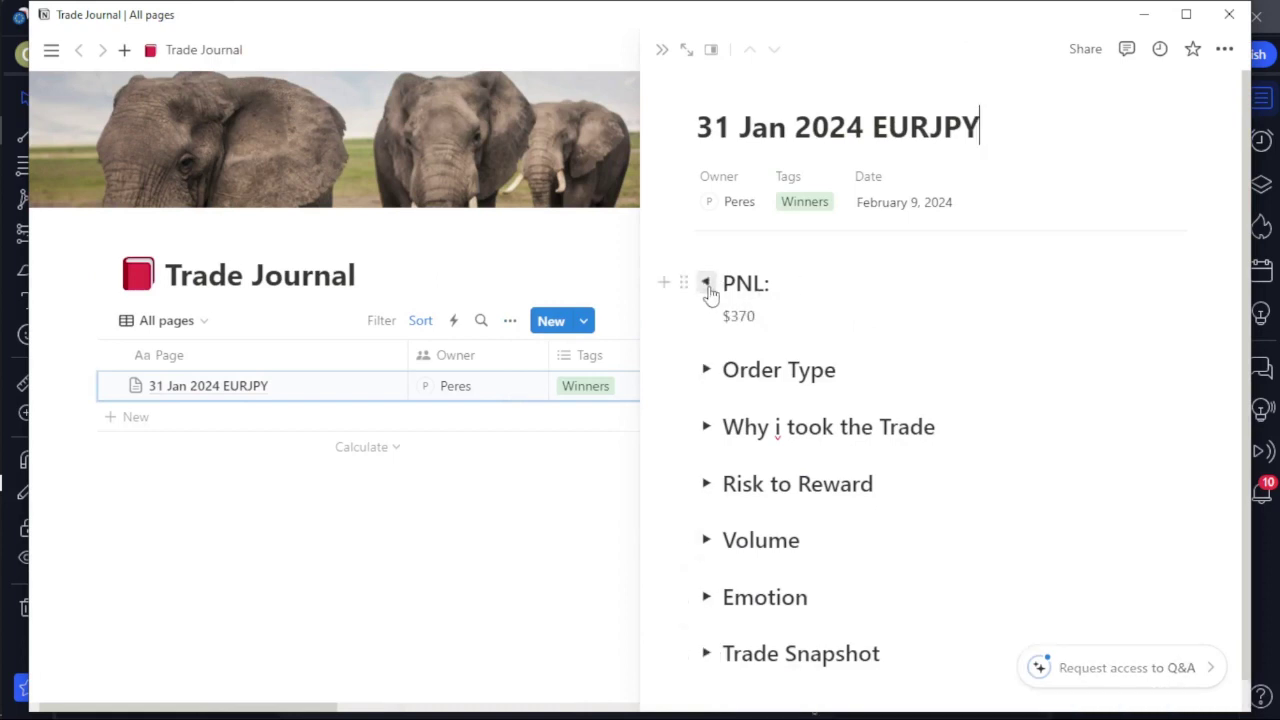
left_click(707, 284)
left_click(707, 284)
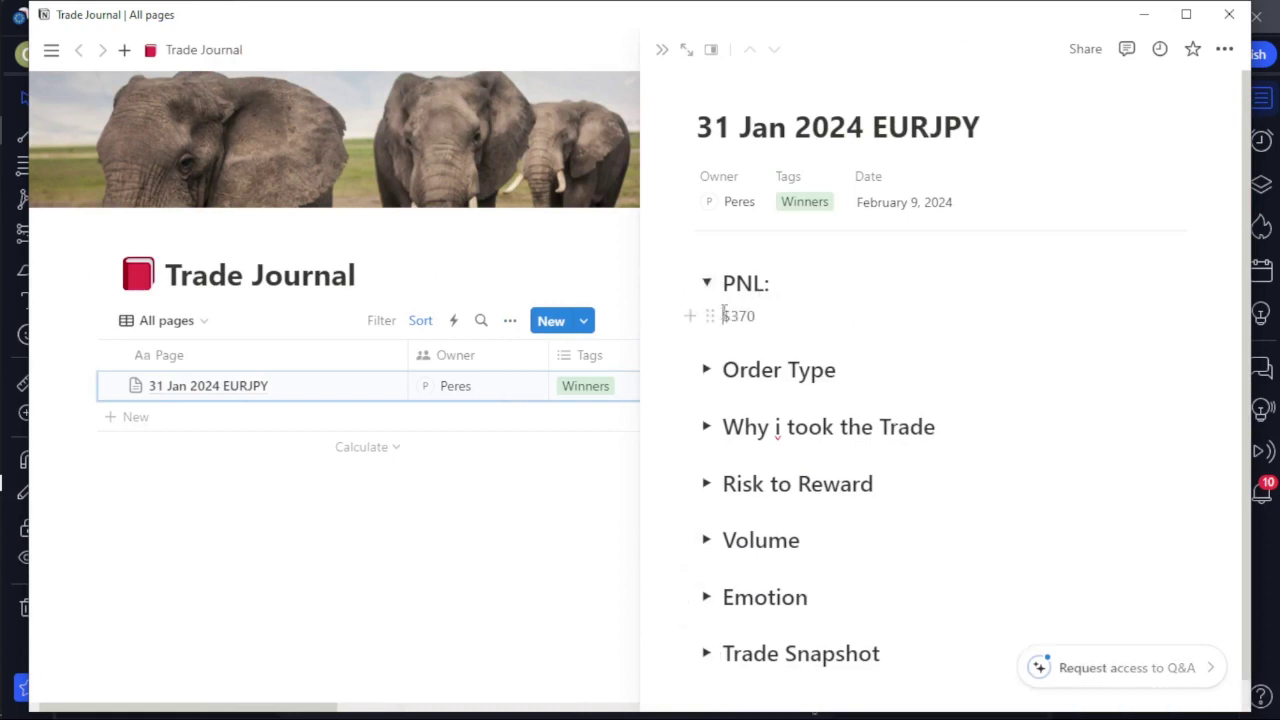
left_click(724, 315)
type("+")
left_click(707, 283)
Expand and collapse the Order Type, trade reasons, Risk to Reward, Volume and Emotion sections.
left_click(707, 339)
left_click(707, 339)
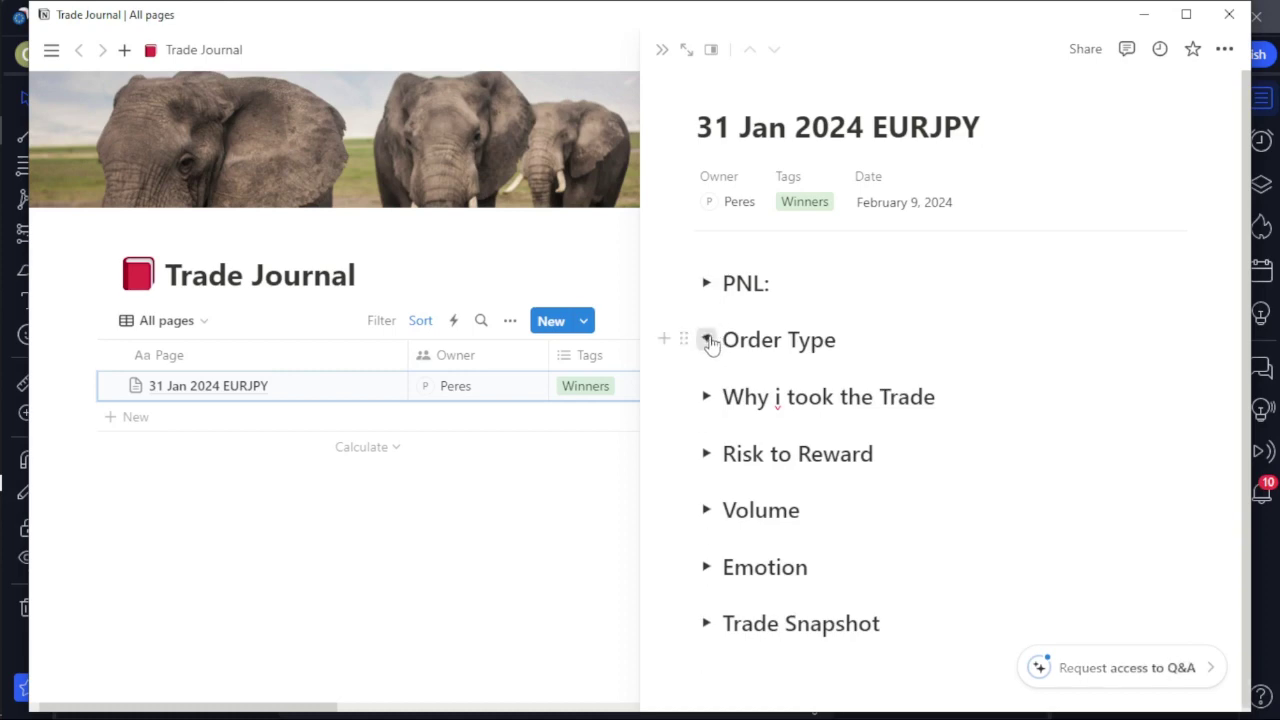
left_click(707, 397)
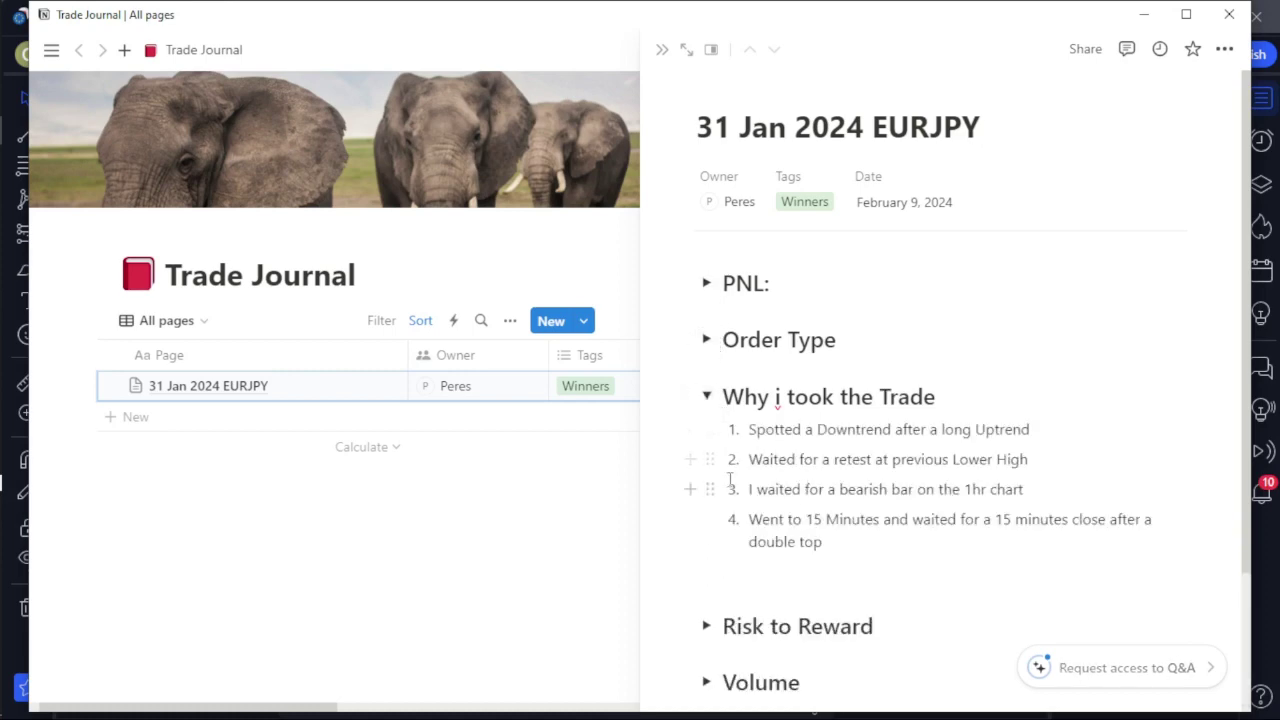
left_click(707, 397)
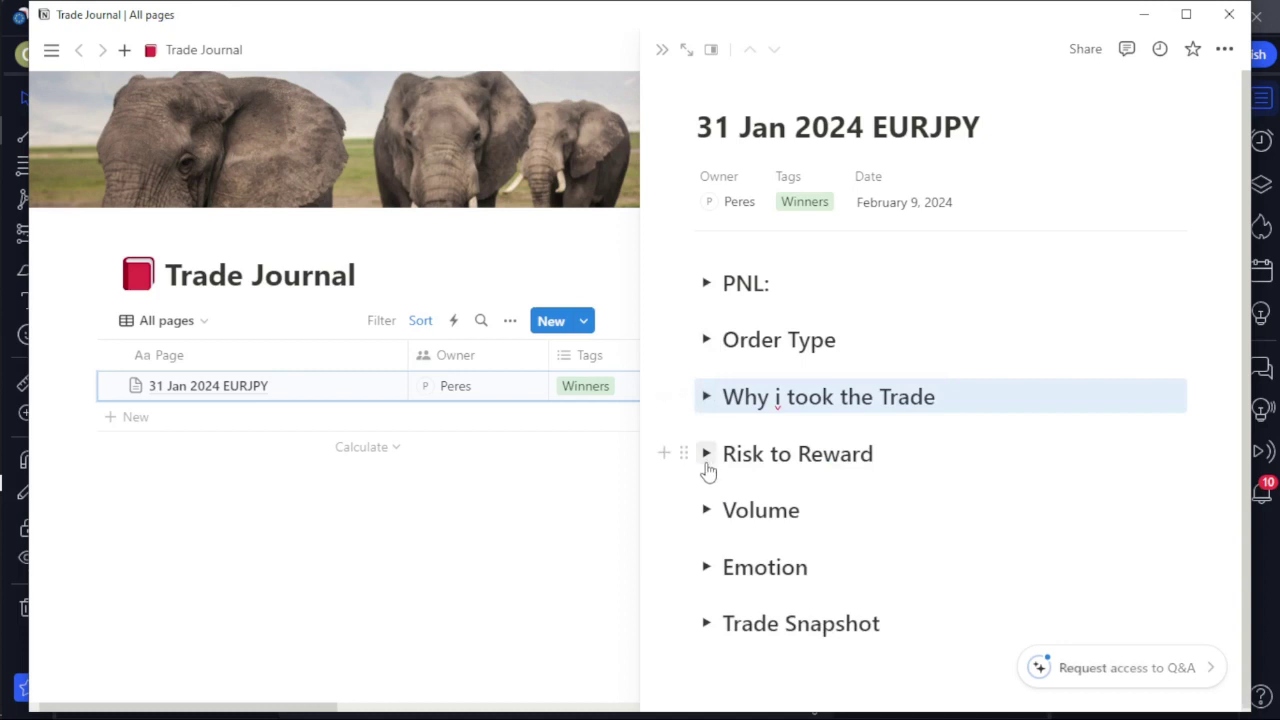
left_click(707, 454)
left_click(707, 454)
left_click(707, 510)
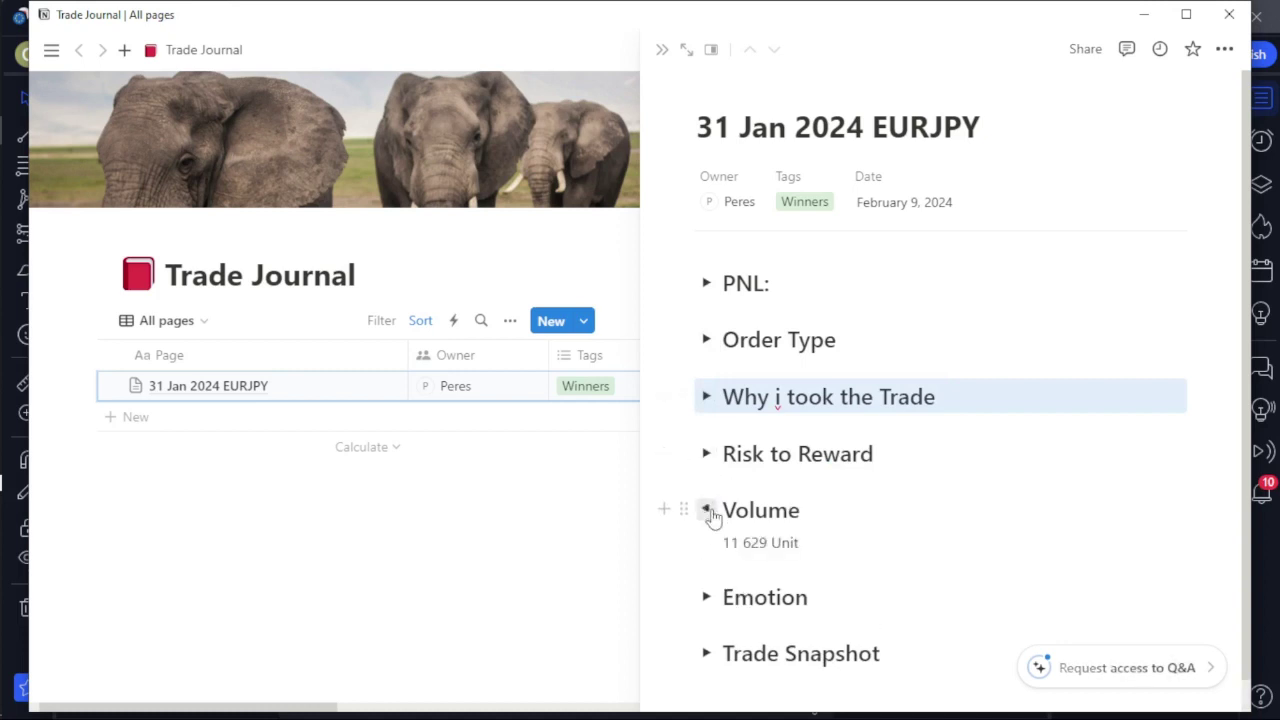
left_click(707, 510)
left_click(706, 566)
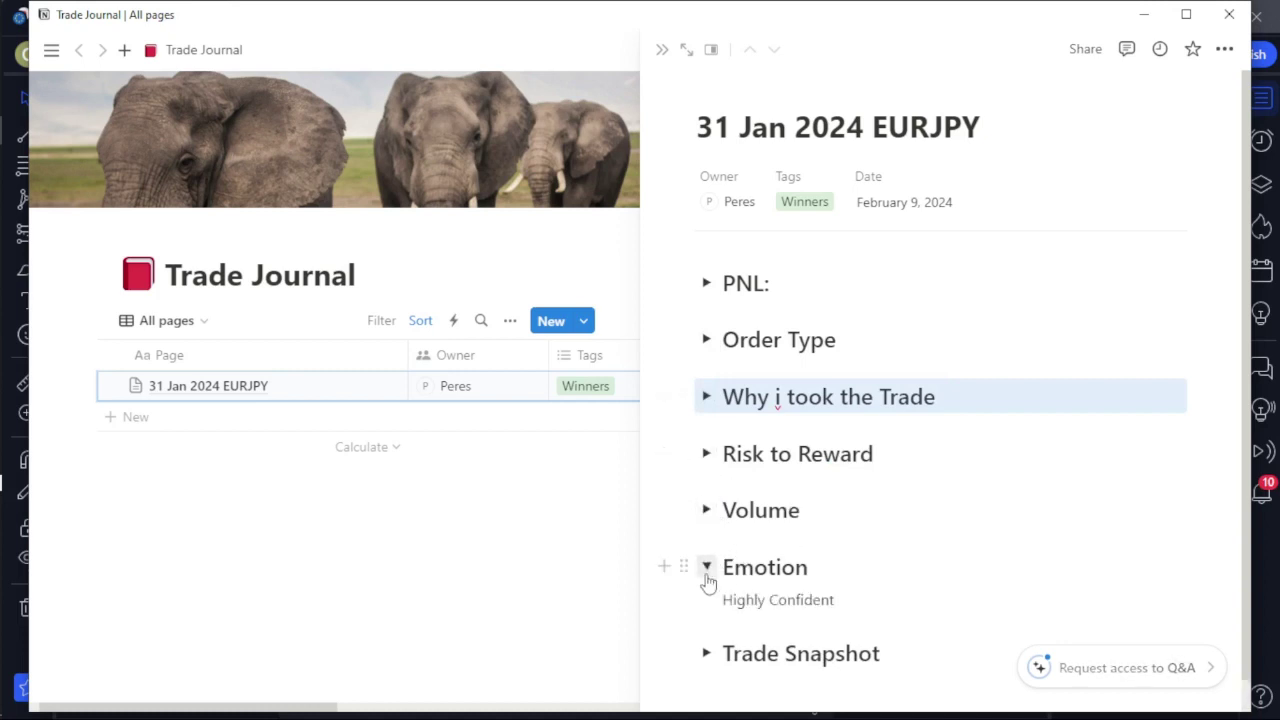
left_click(706, 566)
View the chart image under Trade Snapshot, collapse it, and close the entry.
left_click(706, 622)
scroll(900, 443, "down", 3)
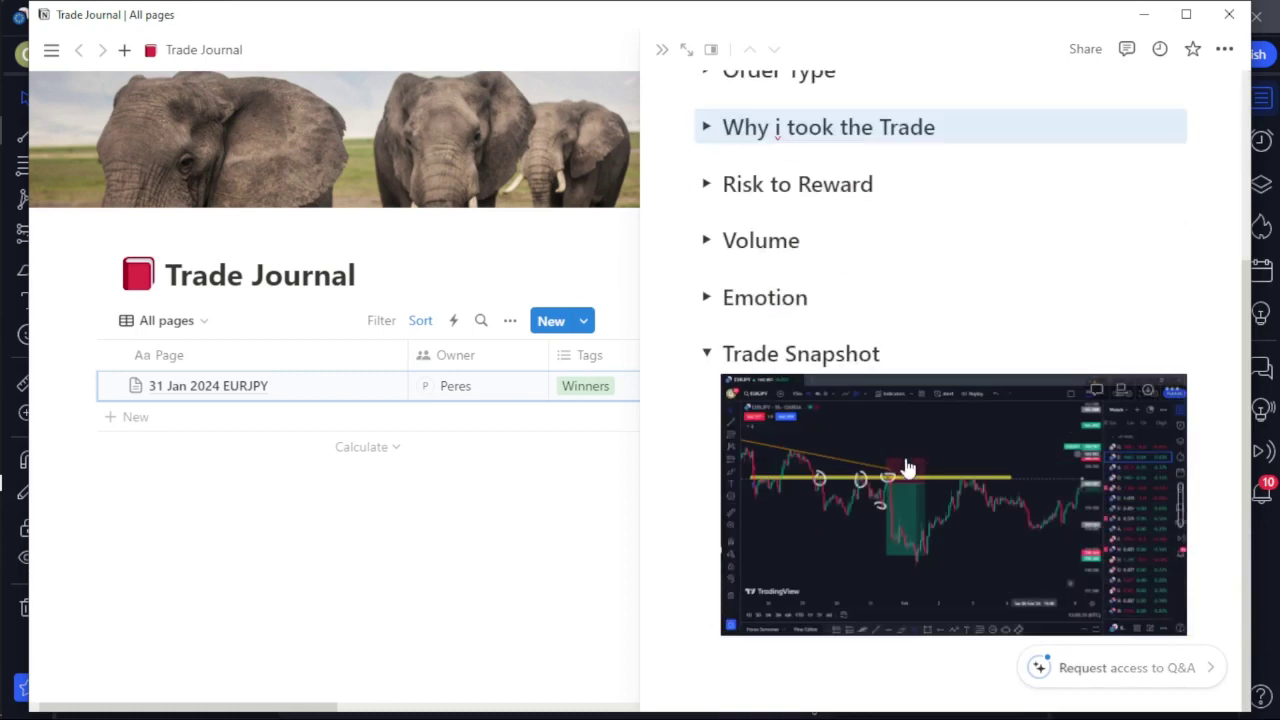
scroll(843, 455, "up", 3)
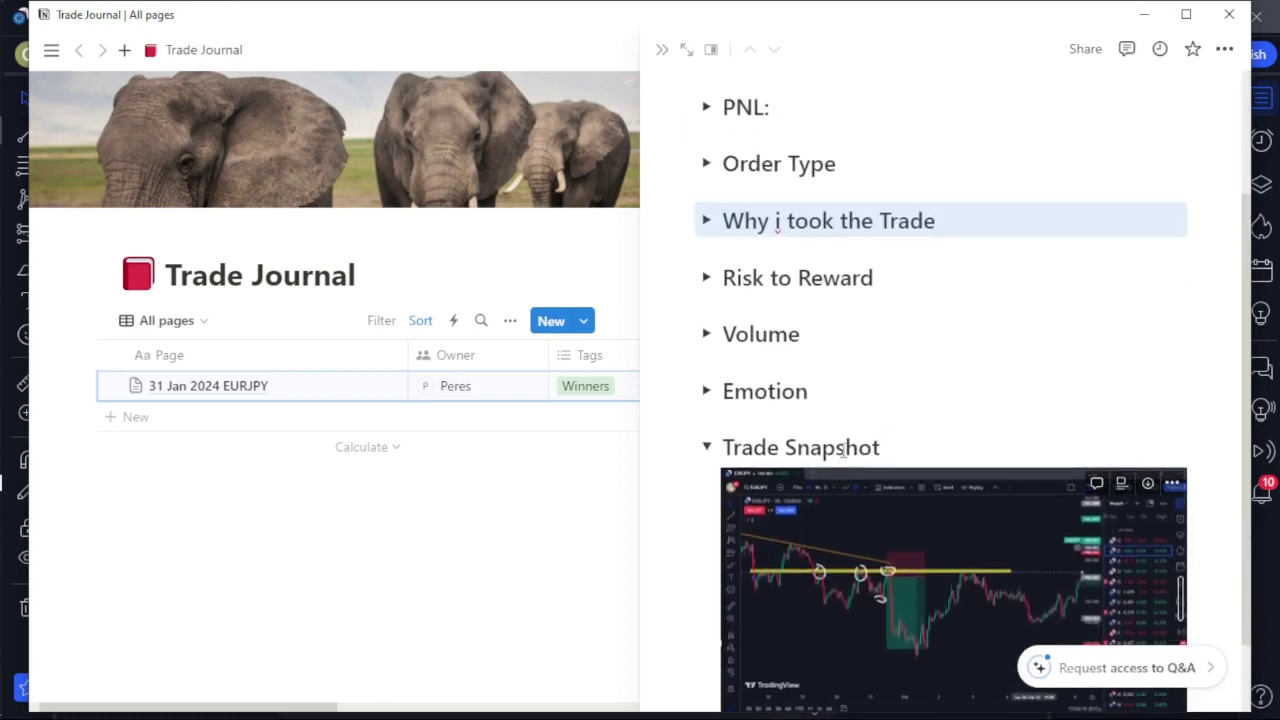
scroll(846, 520, "down", 3)
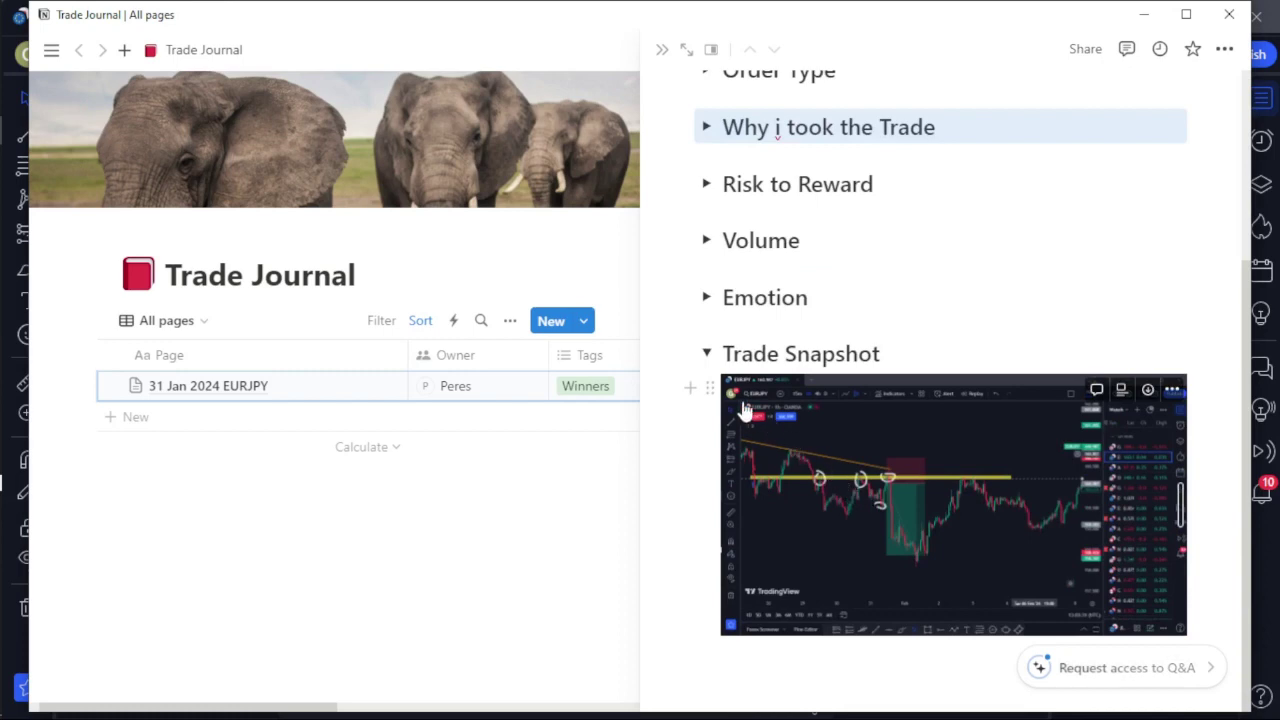
left_click(707, 354)
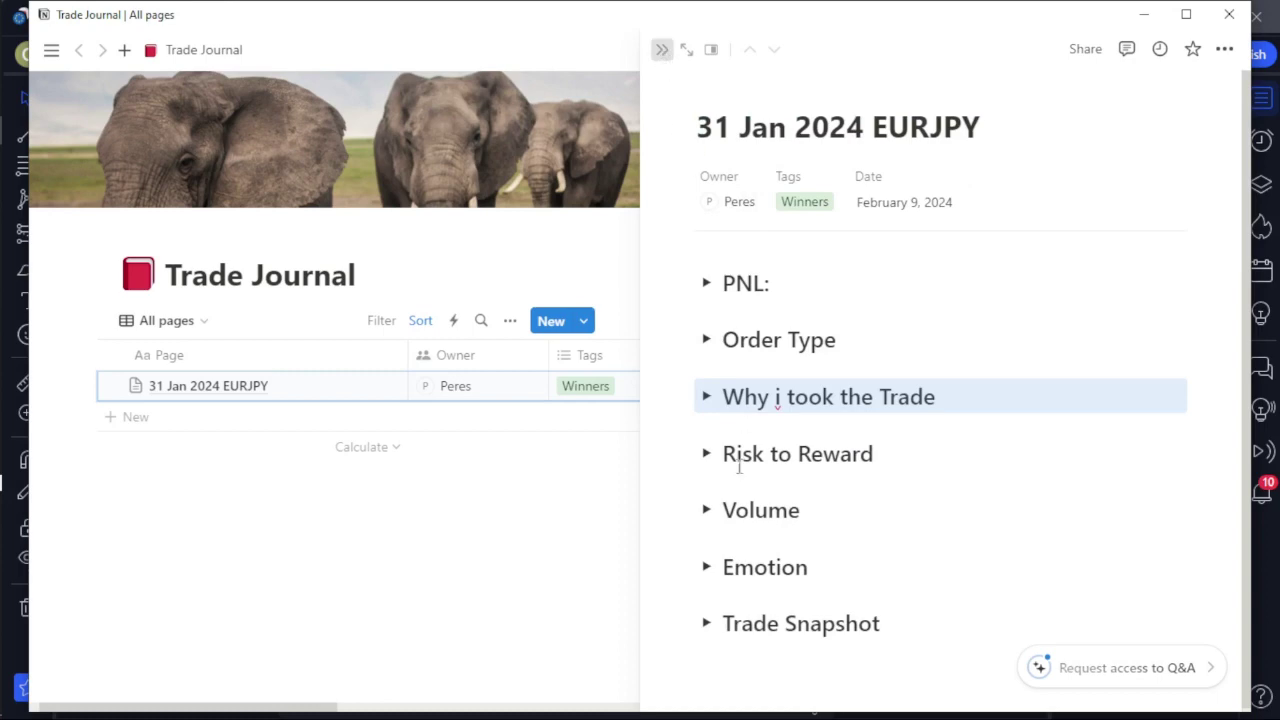
left_click(635, 508)
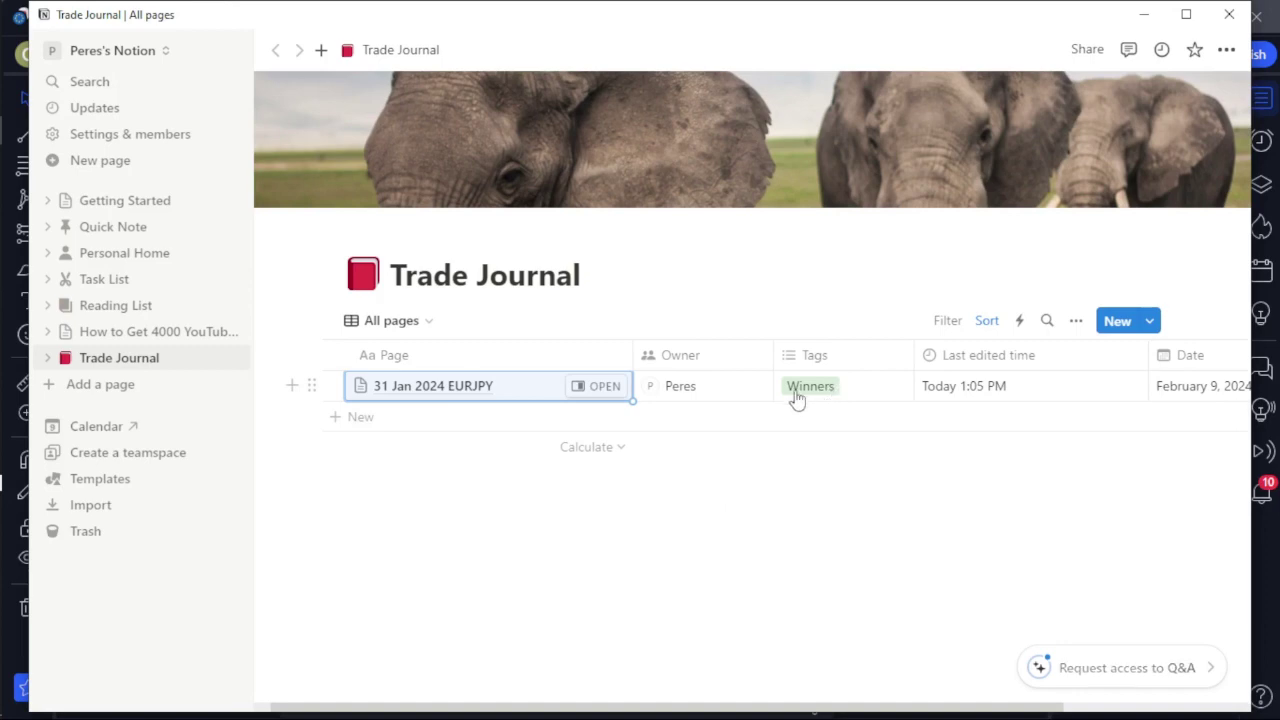
left_click(420, 323)
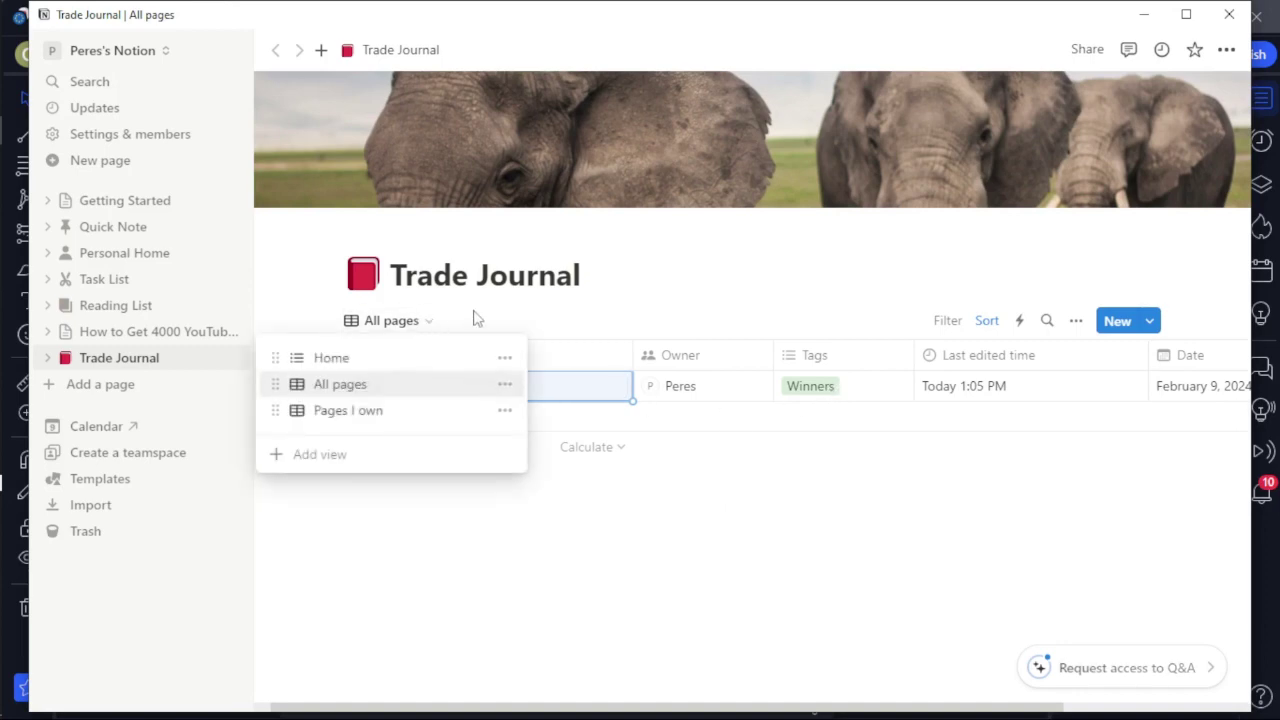
left_click(391, 360)
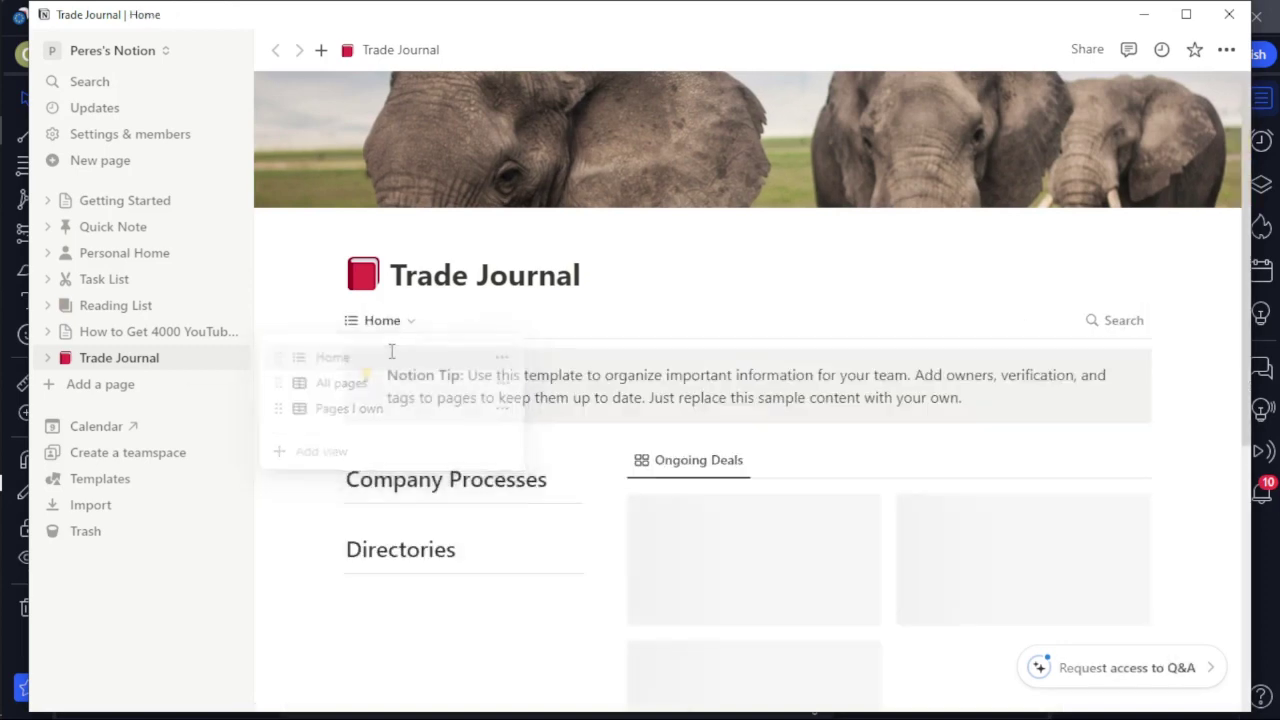
scroll(570, 428, "down", 5)
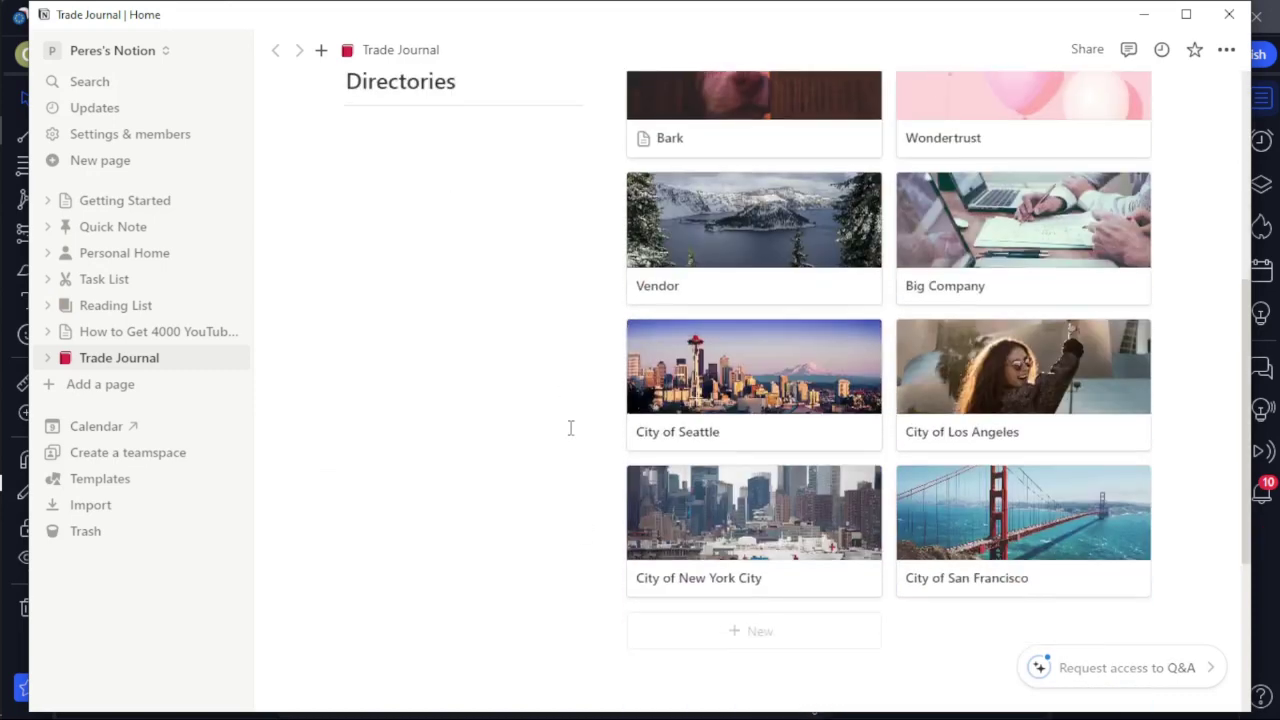
scroll(540, 440, "up", 5)
left_click(390, 322)
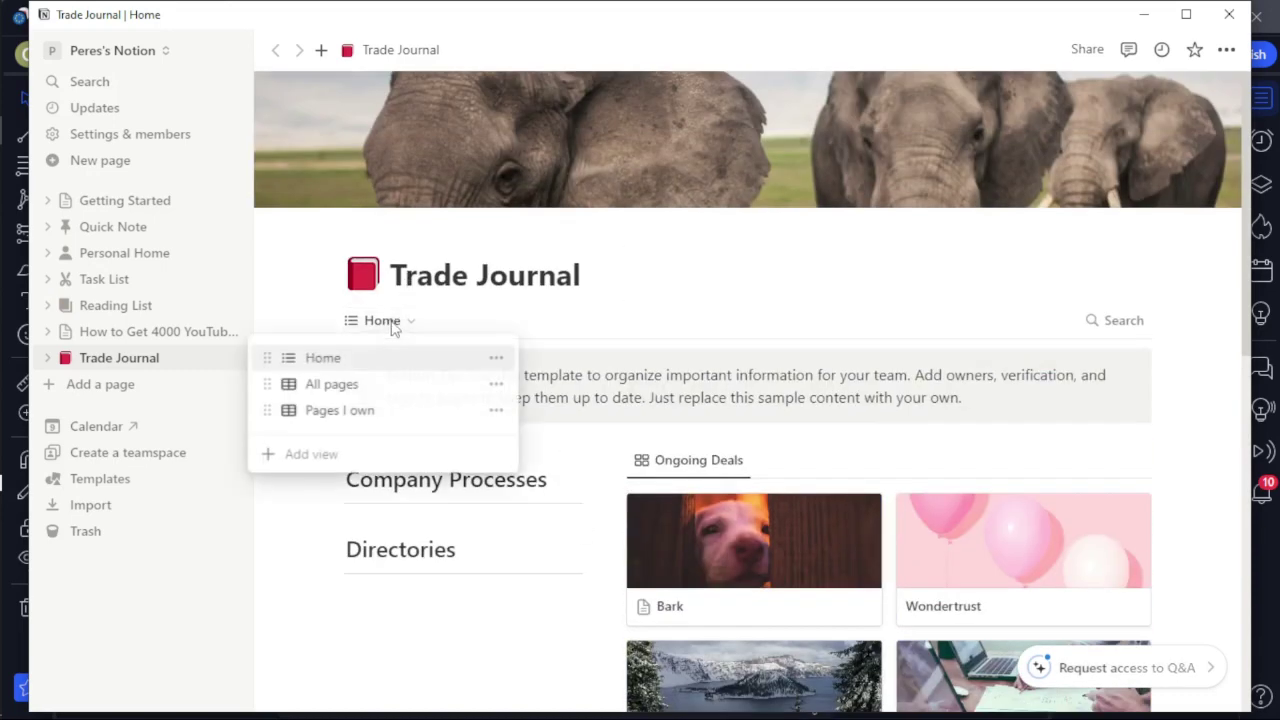
left_click(383, 392)
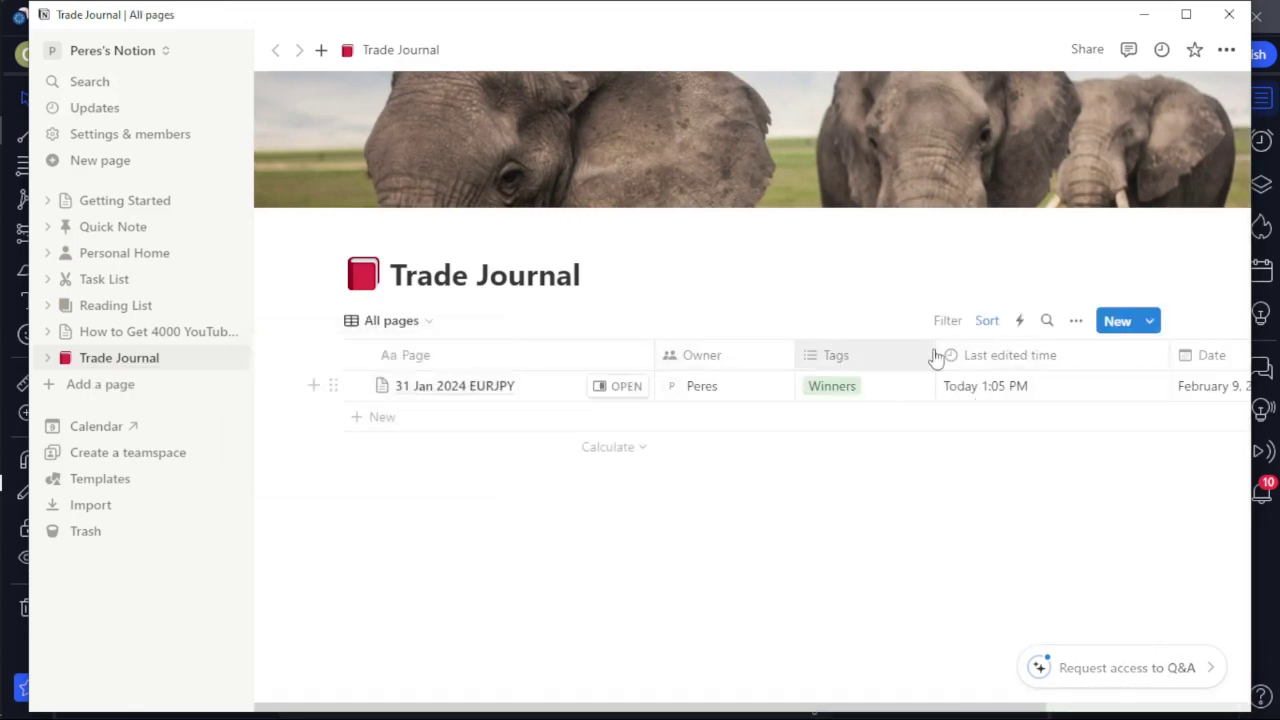
left_click(986, 326)
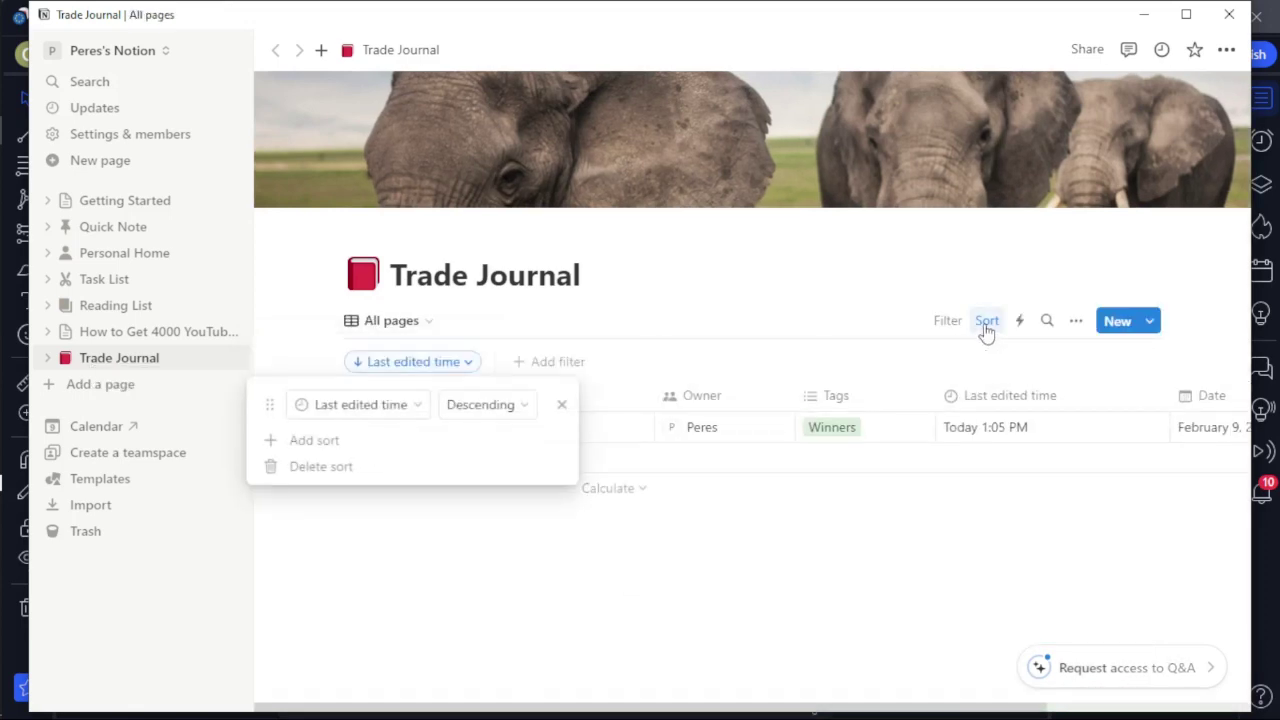
left_click(408, 412)
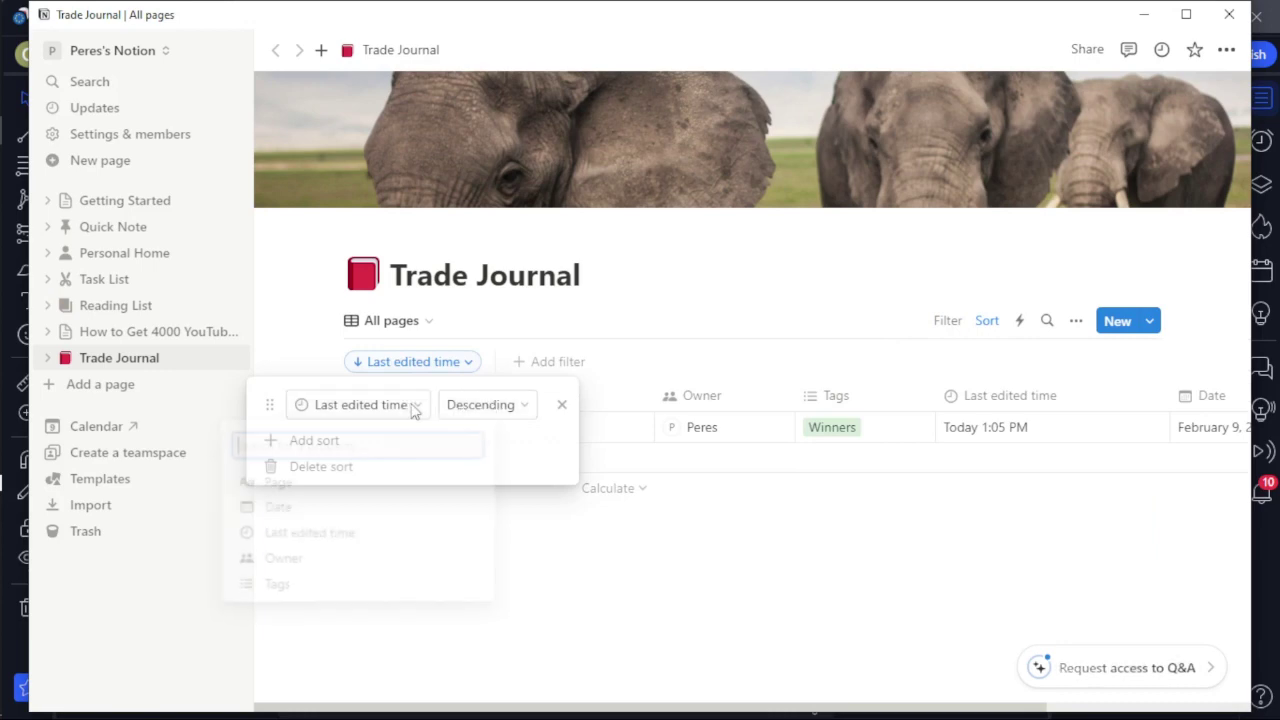
left_click(303, 590)
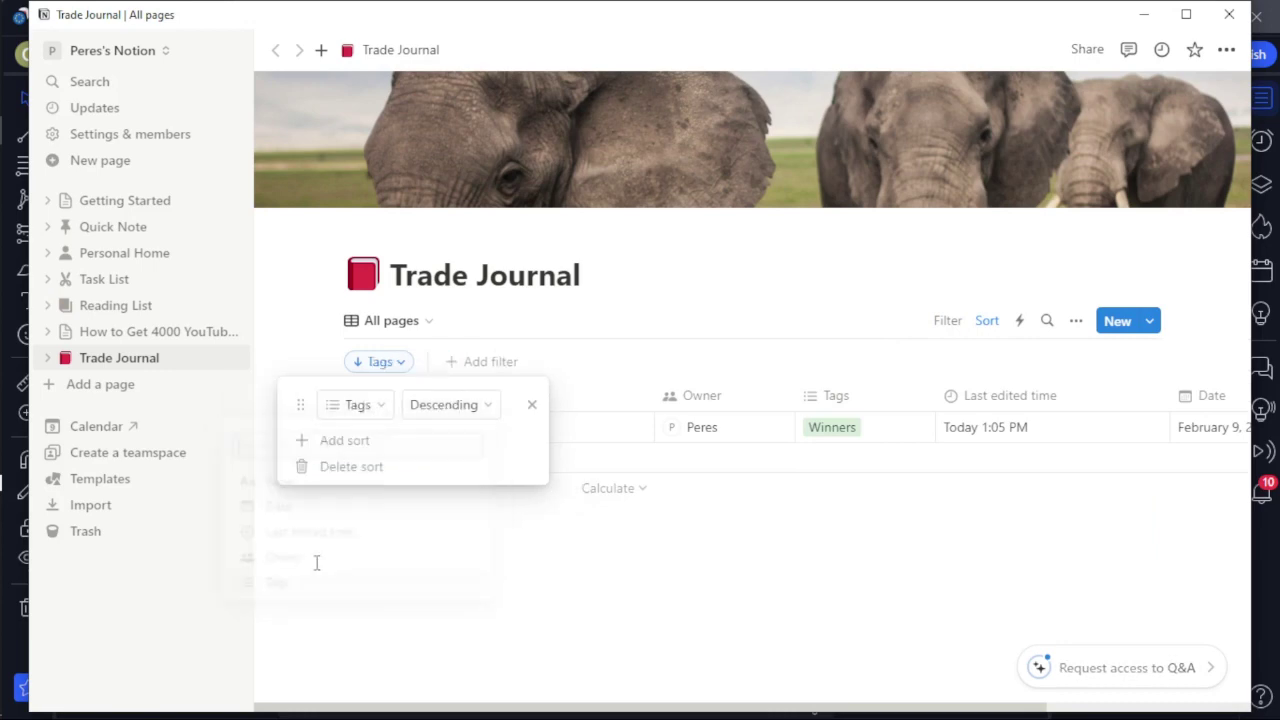
left_click(432, 410)
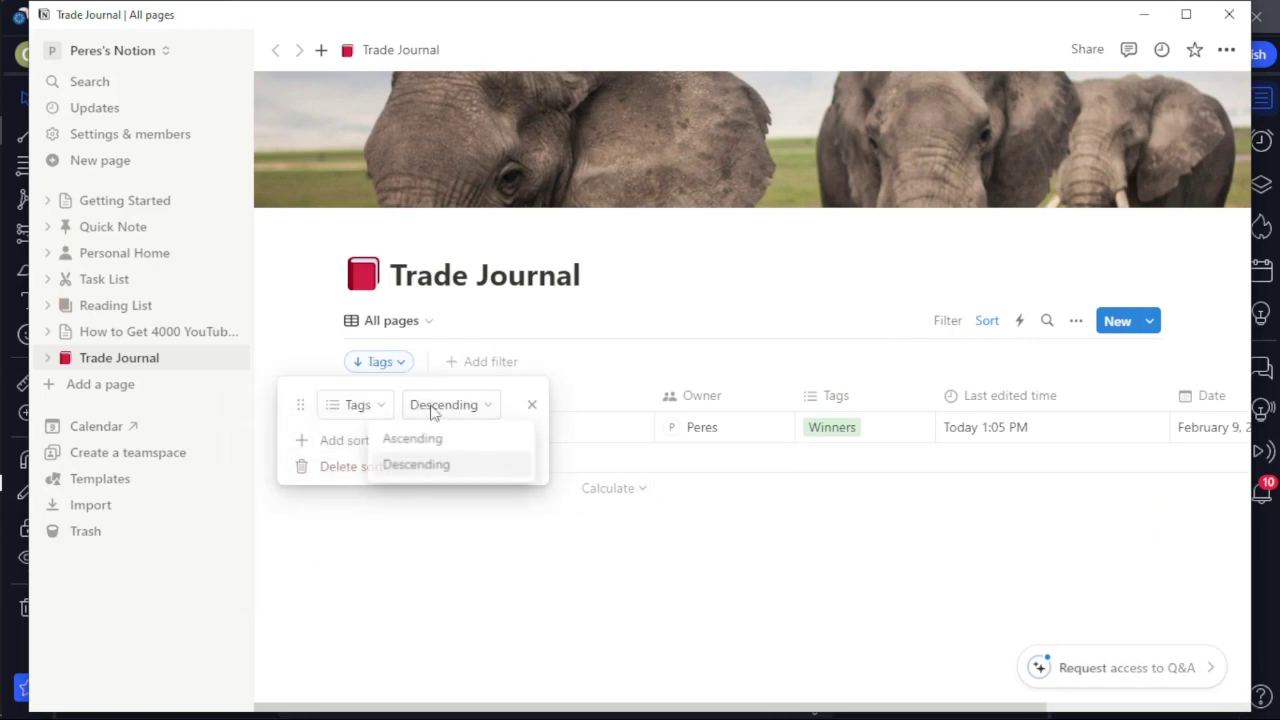
left_click(432, 414)
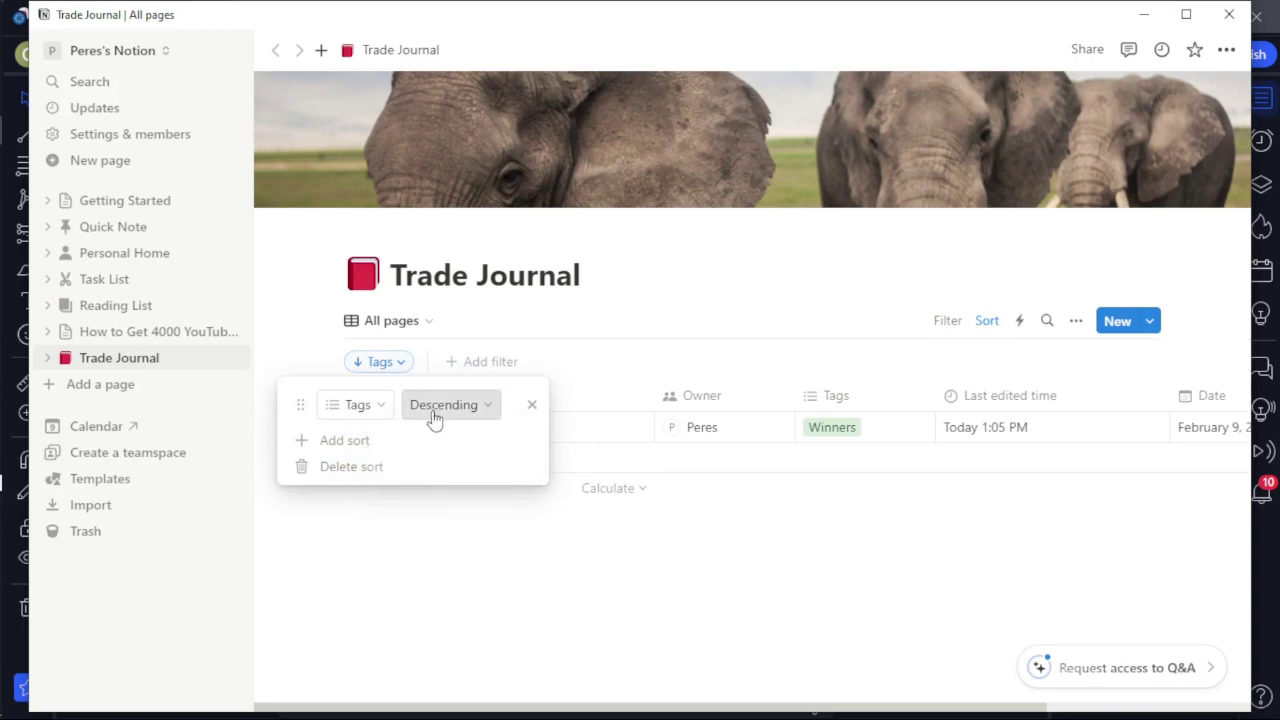
left_click(549, 348)
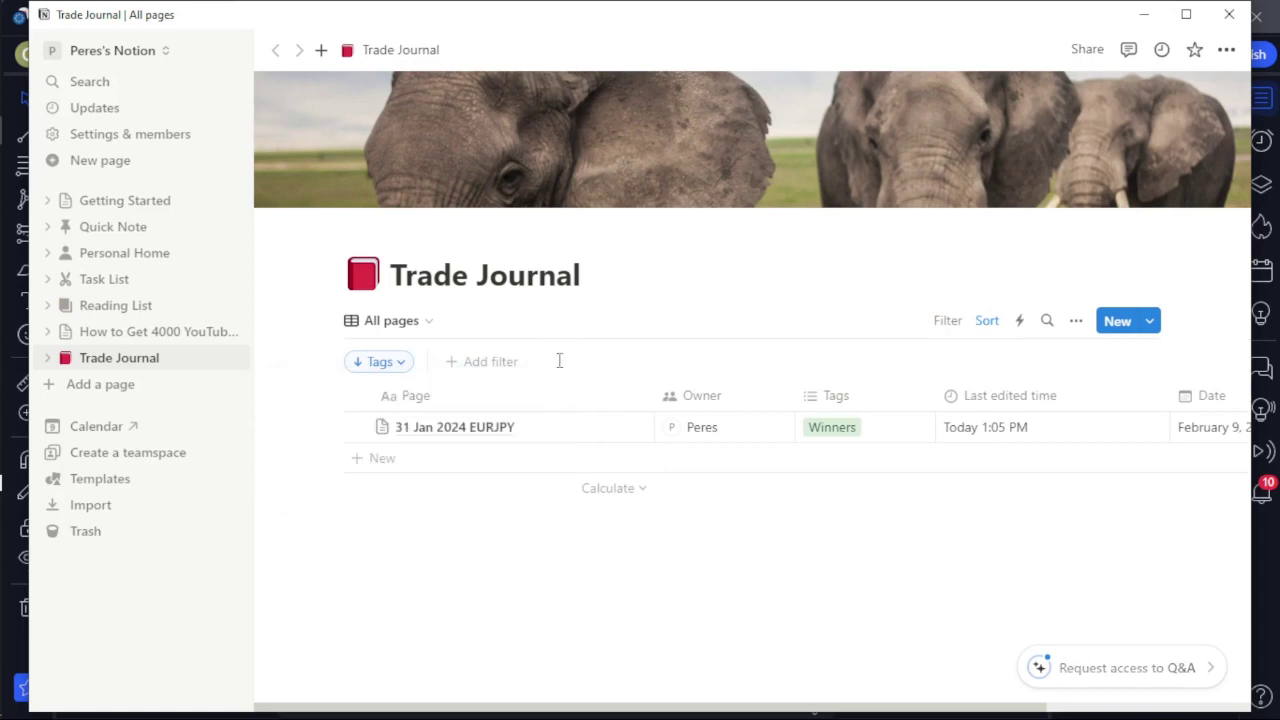
left_click(475, 365)
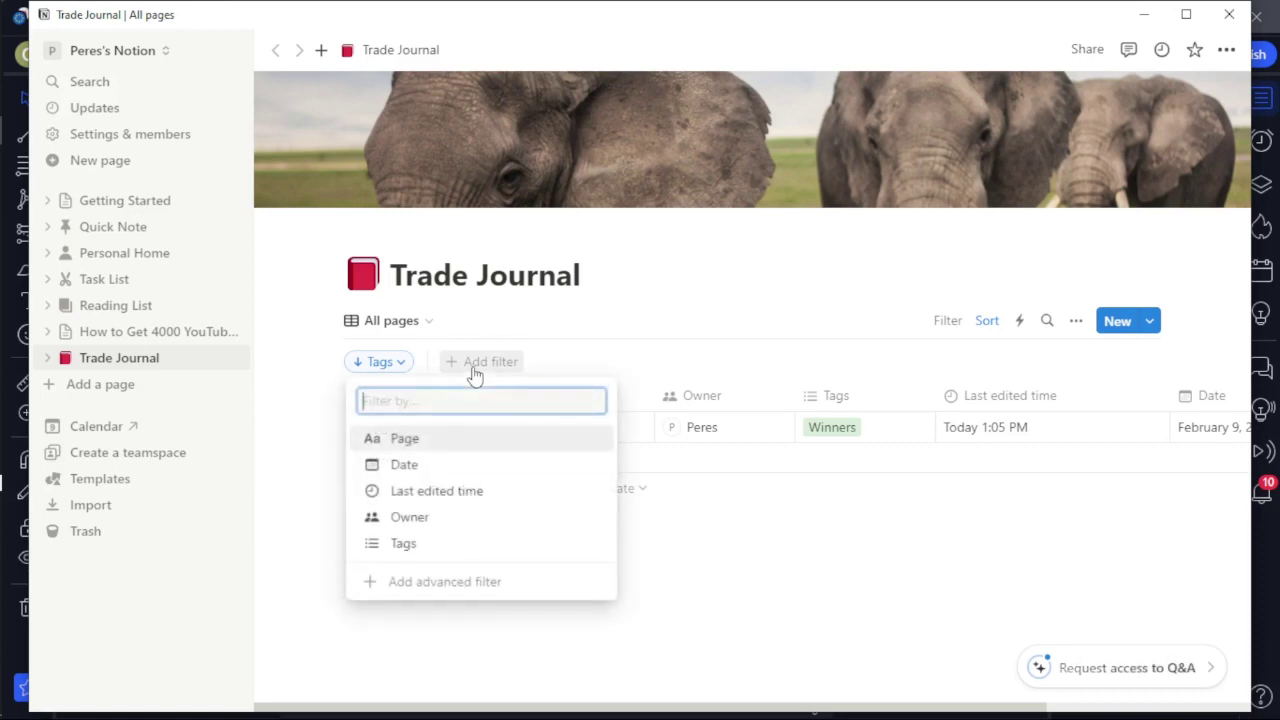
left_click(412, 540)
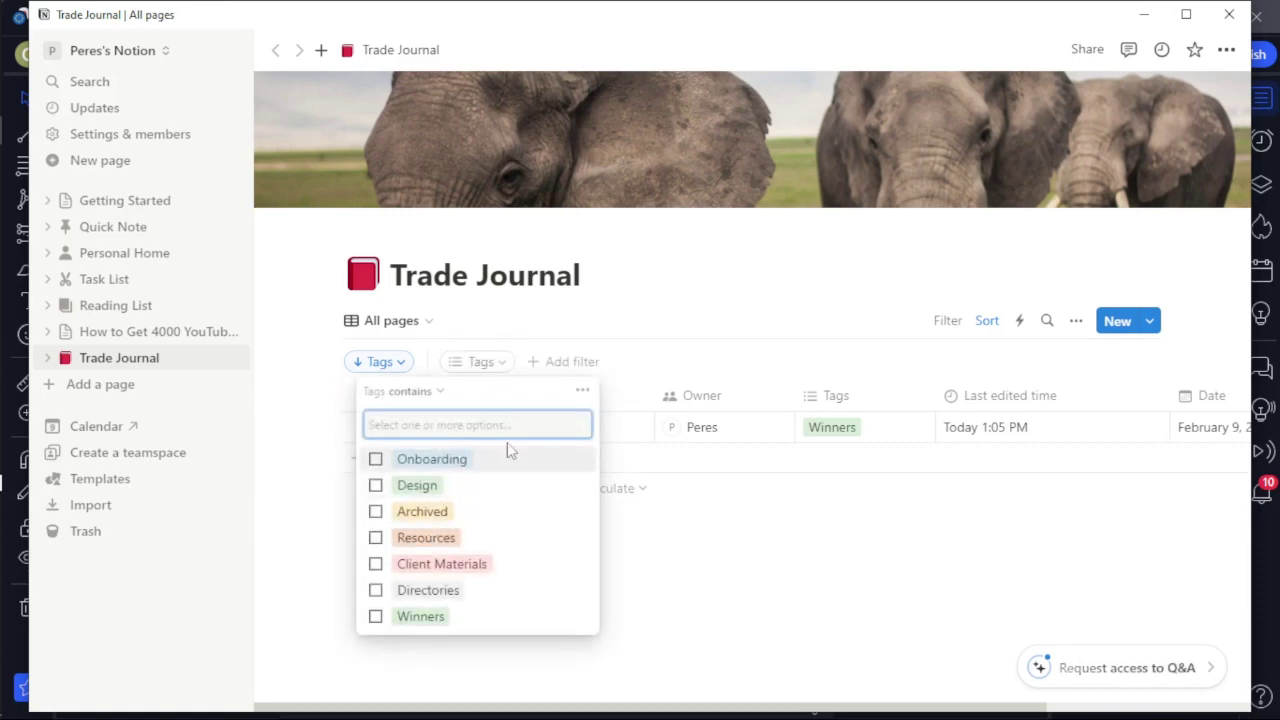
left_click(421, 616)
left_click(656, 343)
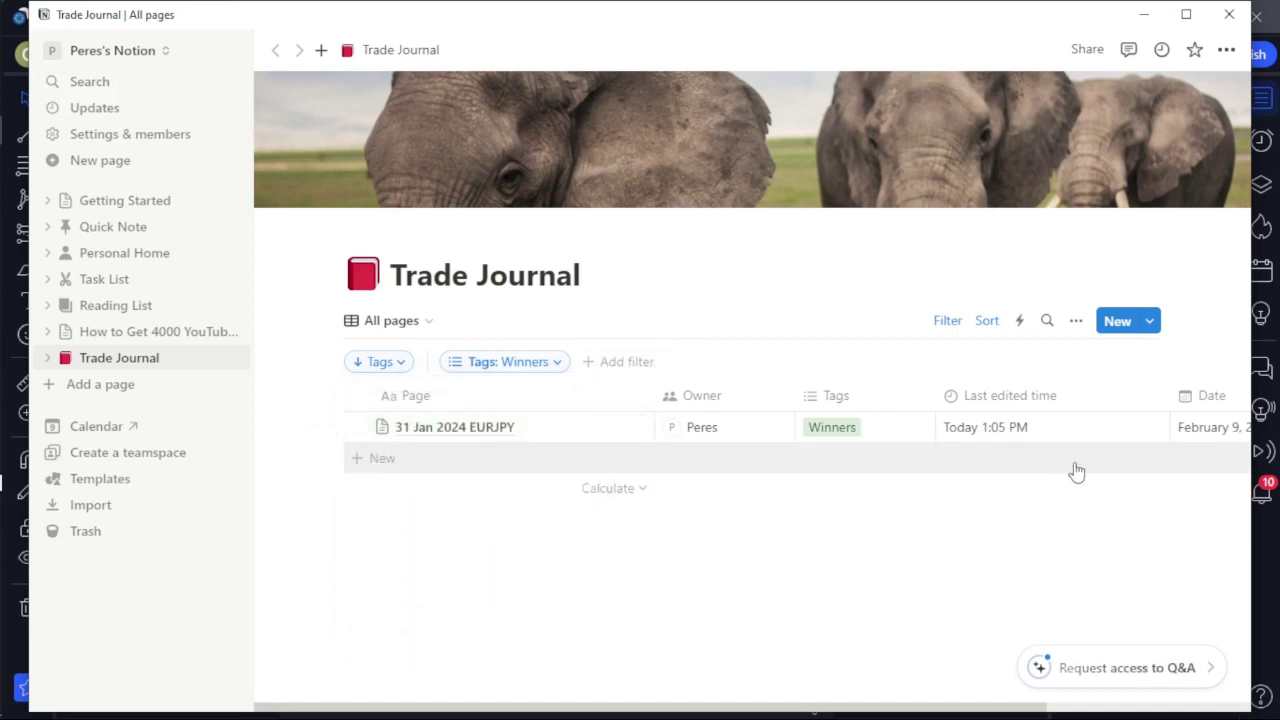
left_click(531, 363)
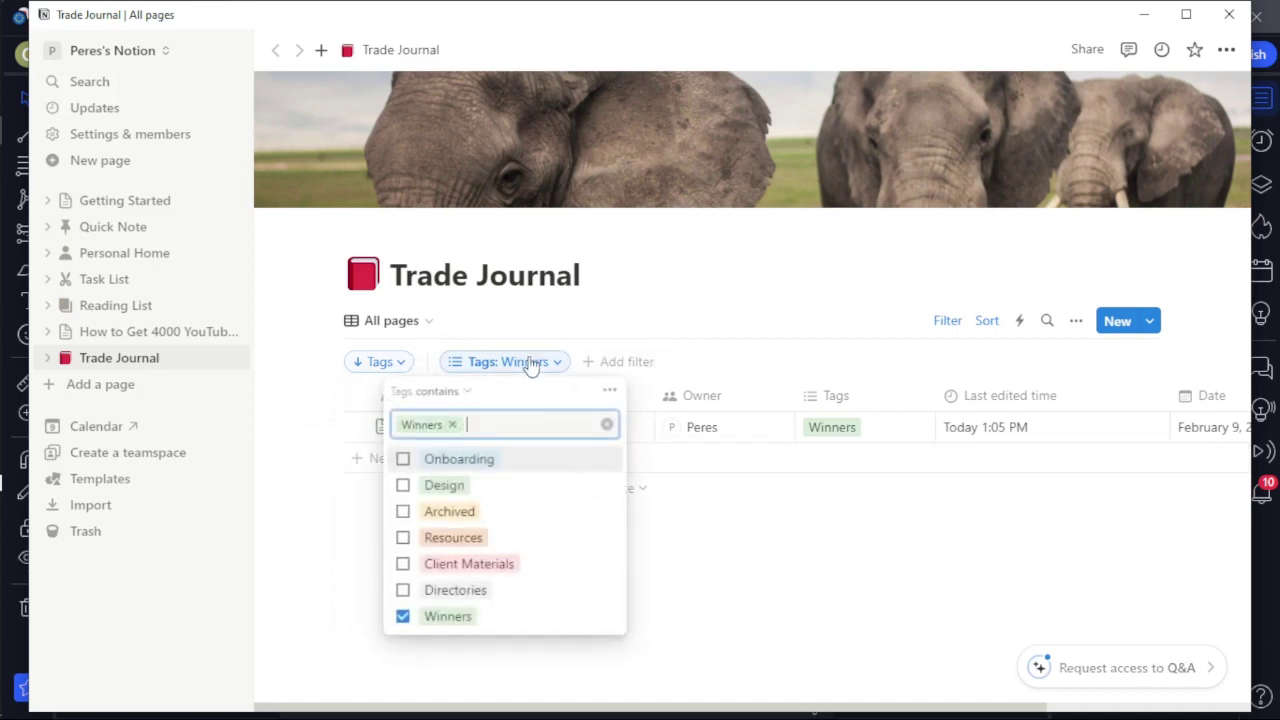
left_click(452, 426)
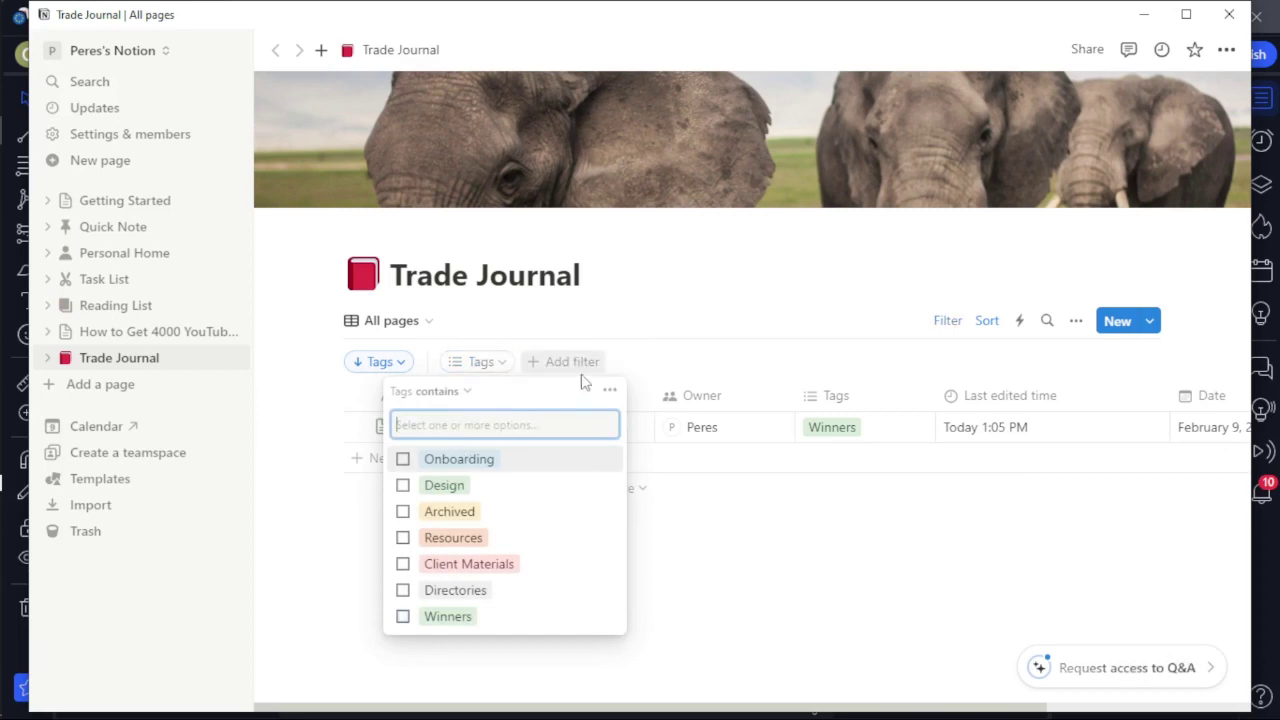
left_click(607, 393)
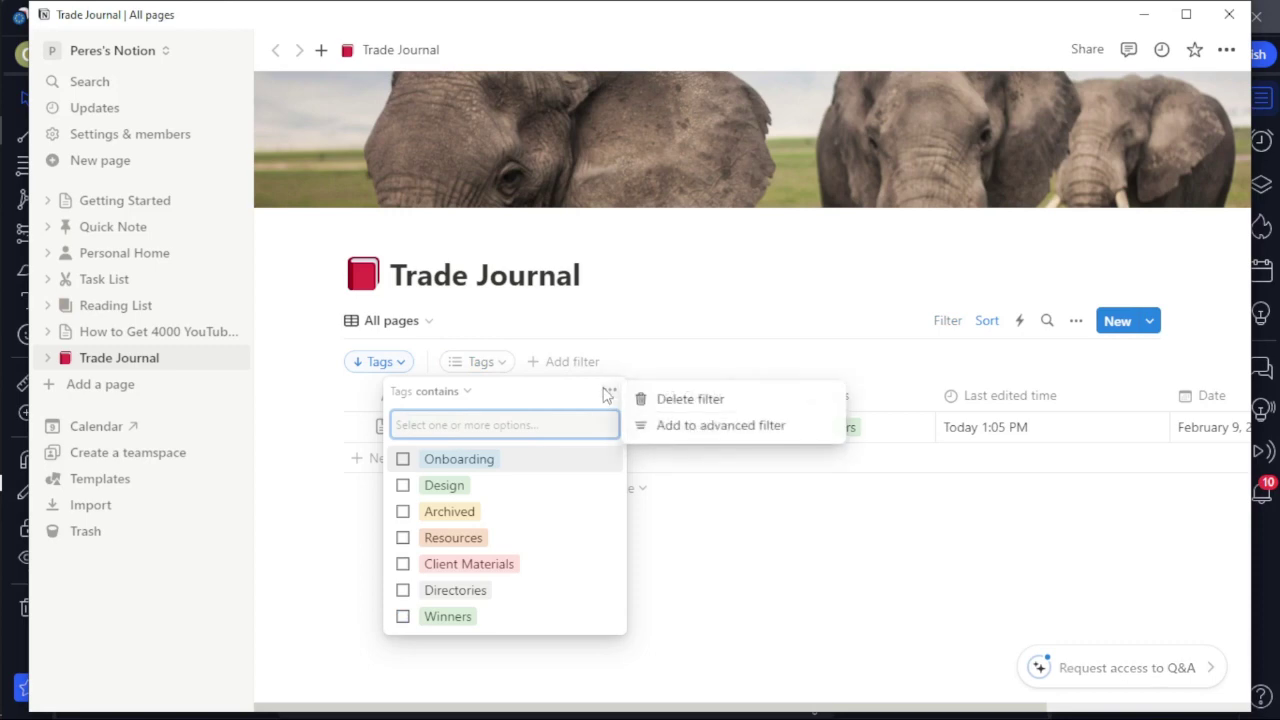
left_click(648, 401)
left_click(406, 366)
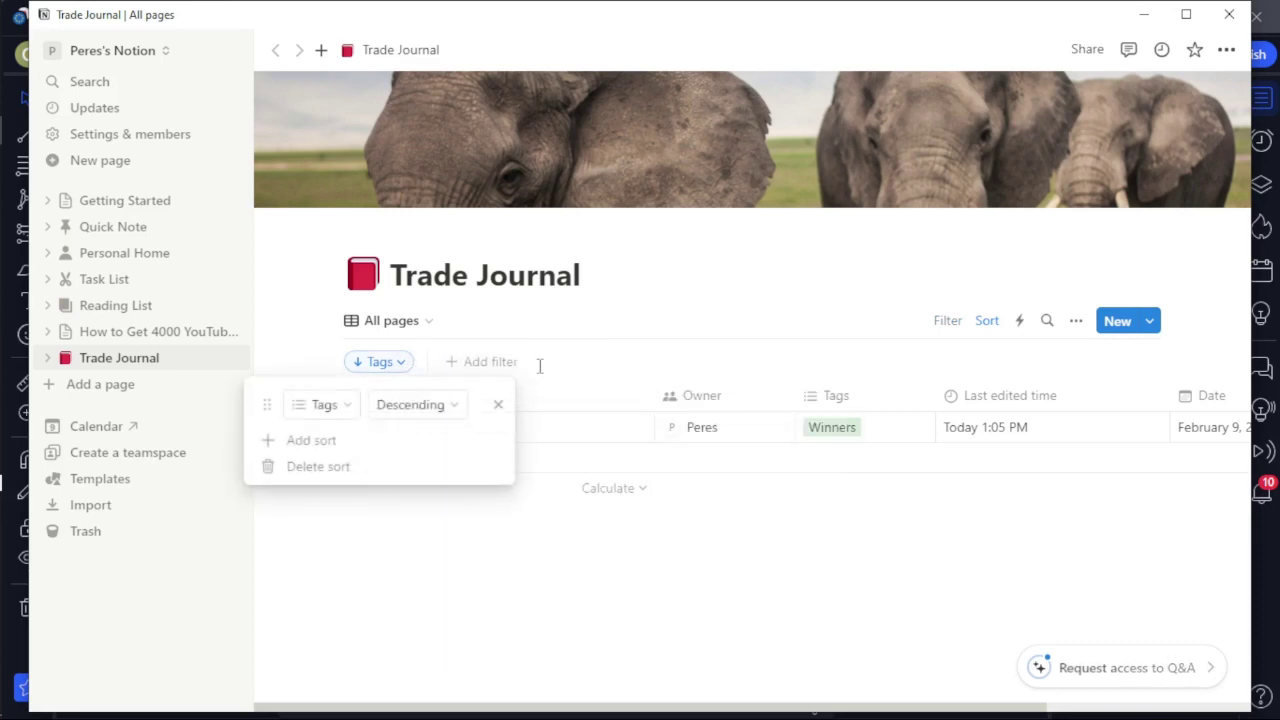
left_click(313, 467)
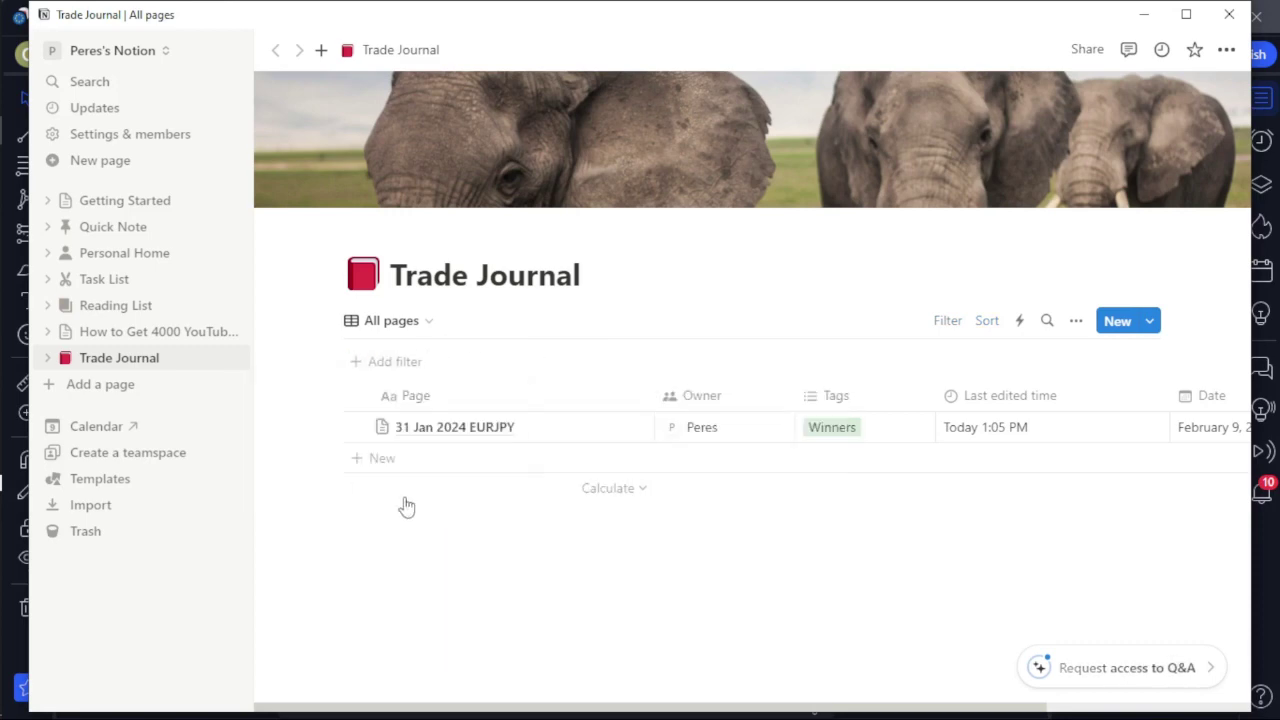
left_click(610, 488)
left_click(976, 512)
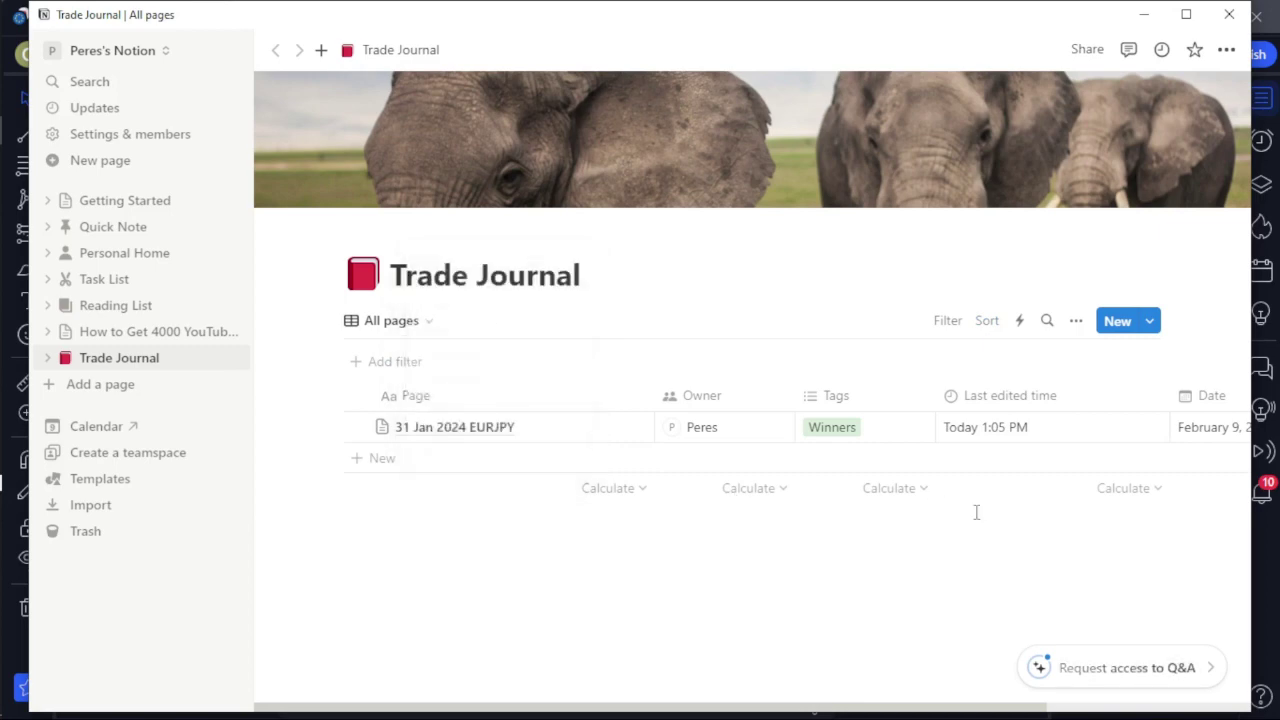
Minimize Notion to bring the TradingView EURJPY 1h chart back into view.
left_click(1143, 14)
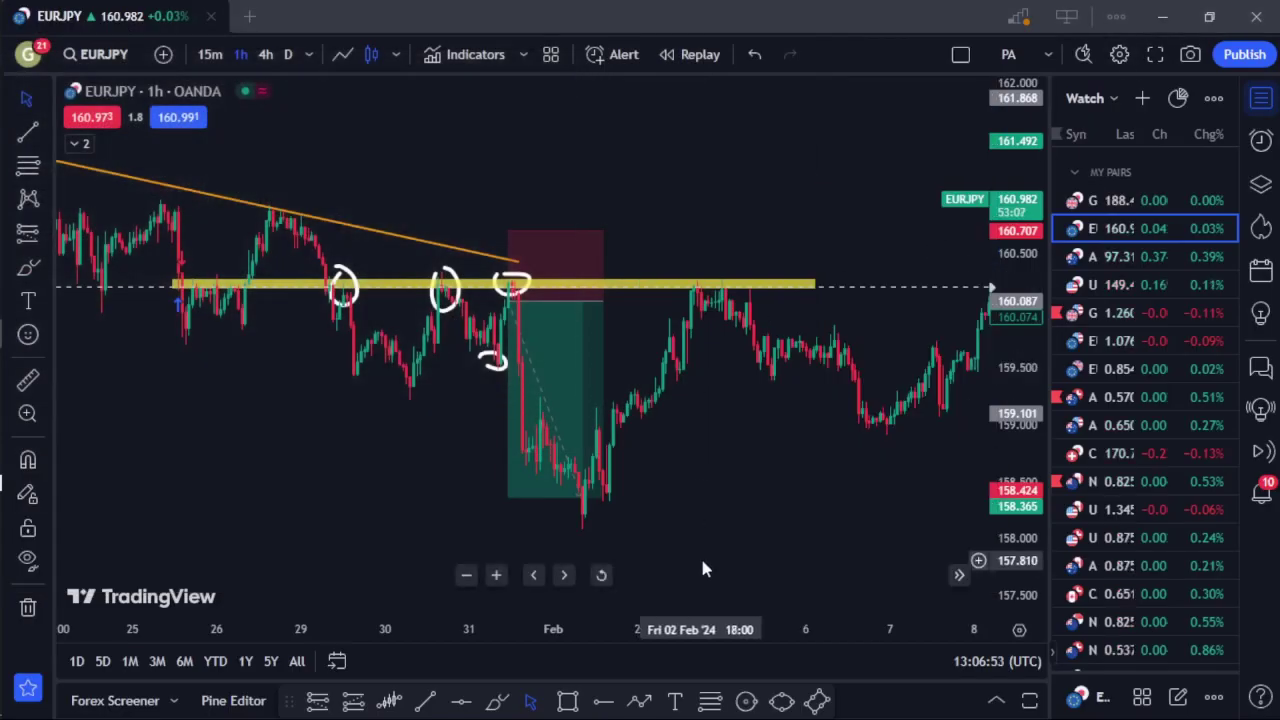
mouse_move(8, 362)
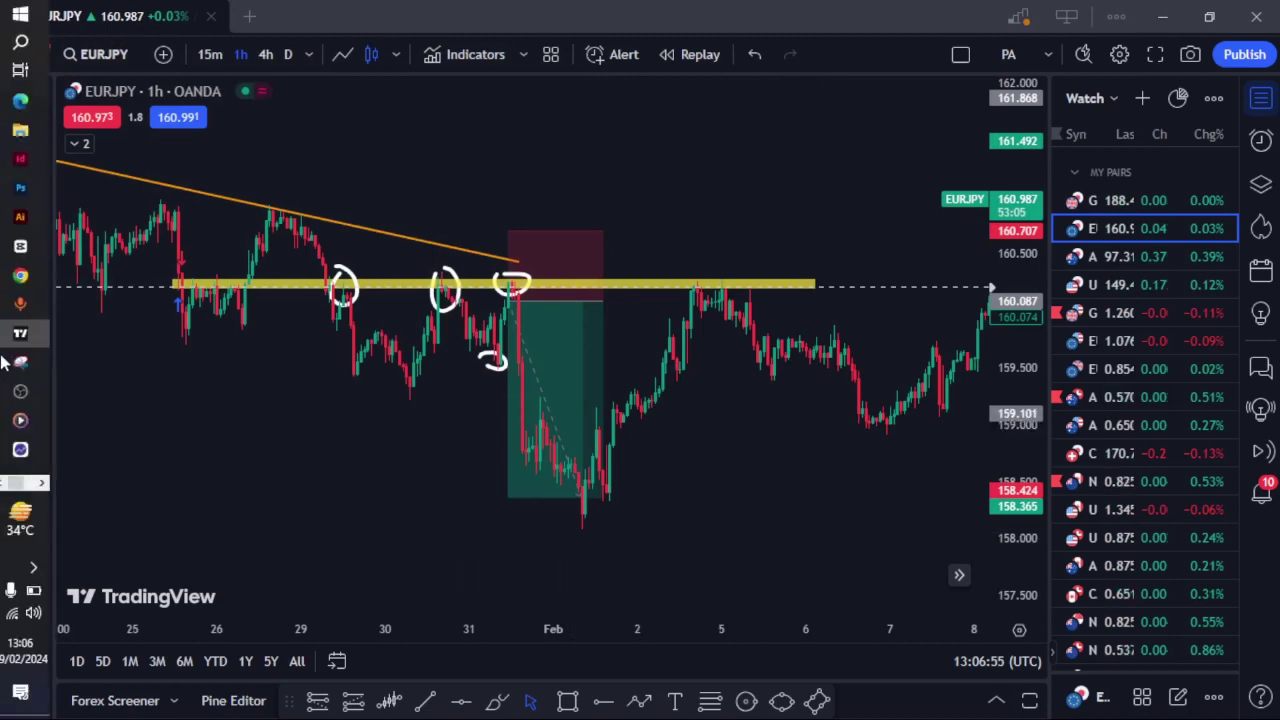